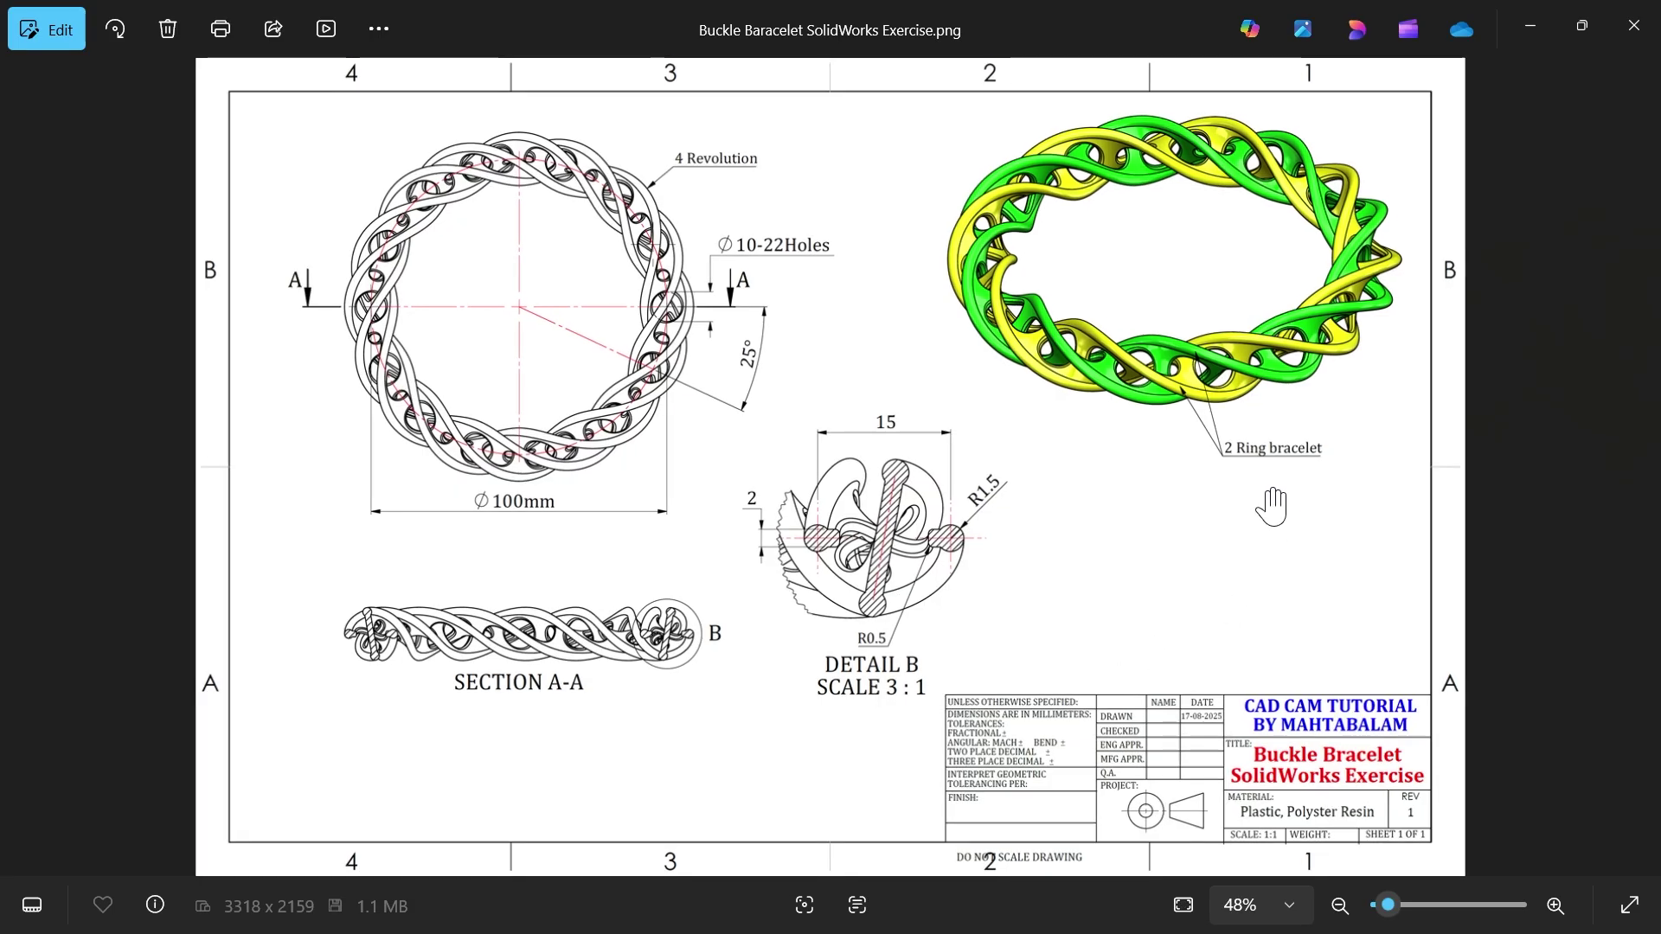
scroll(1235, 451, up, 4)
scroll(1206, 593, up, 2)
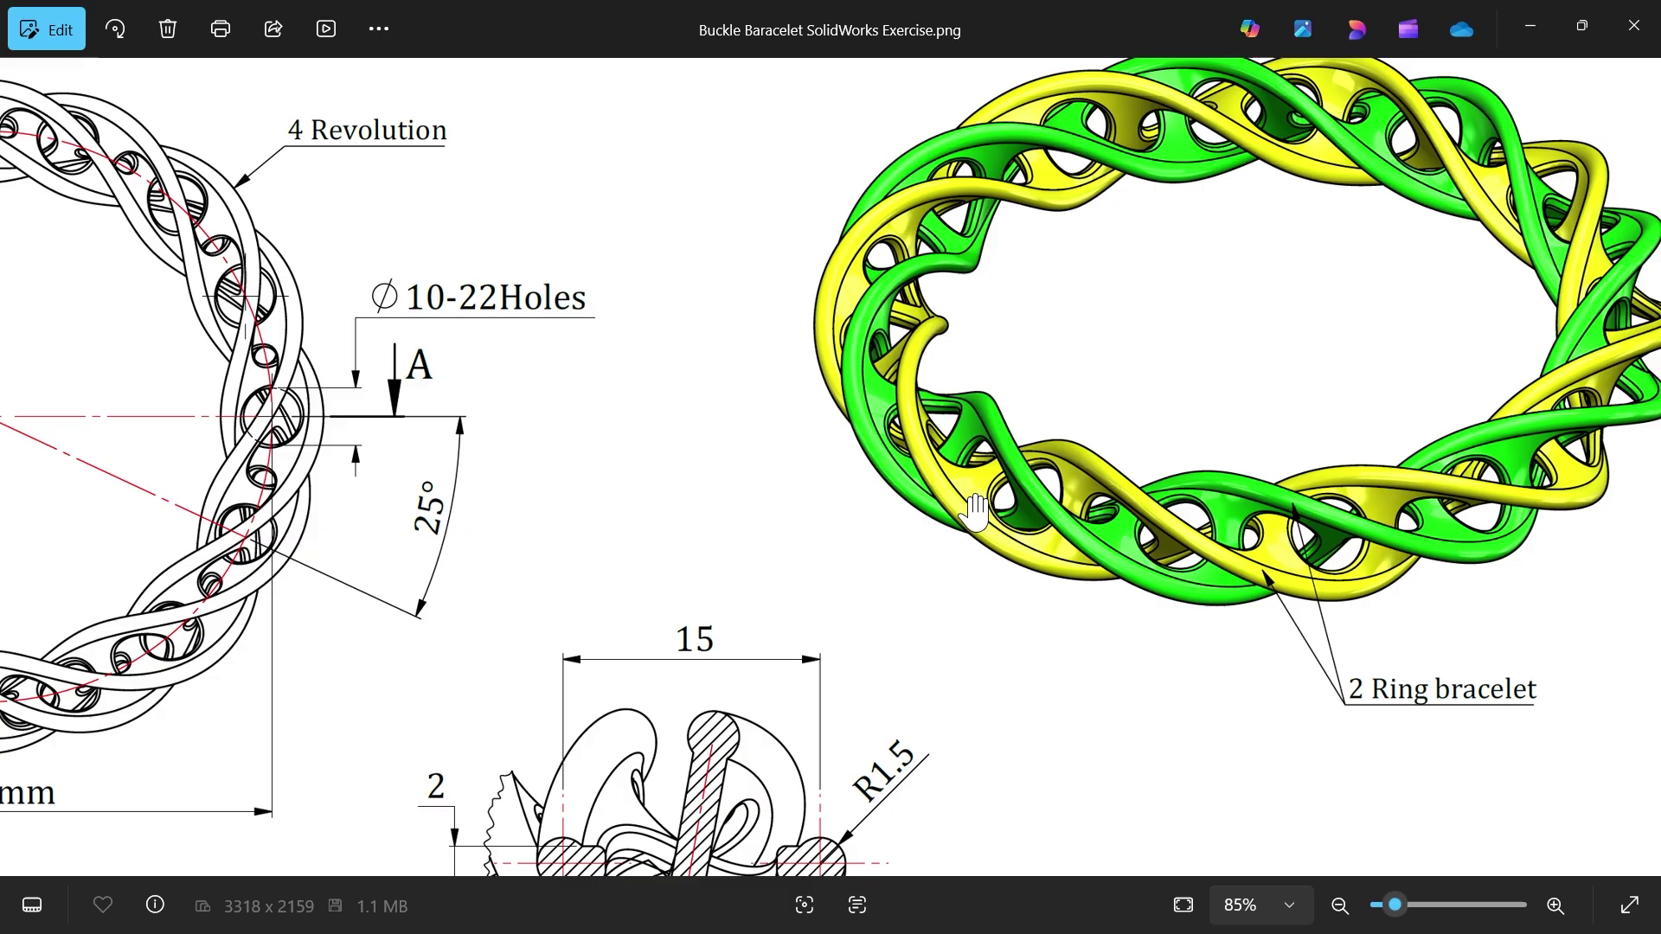
Pan around the Photos reference drawing to study the ring's top view and detail B.
drag(623, 426, 1002, 399)
scroll(1001, 399, down, 1)
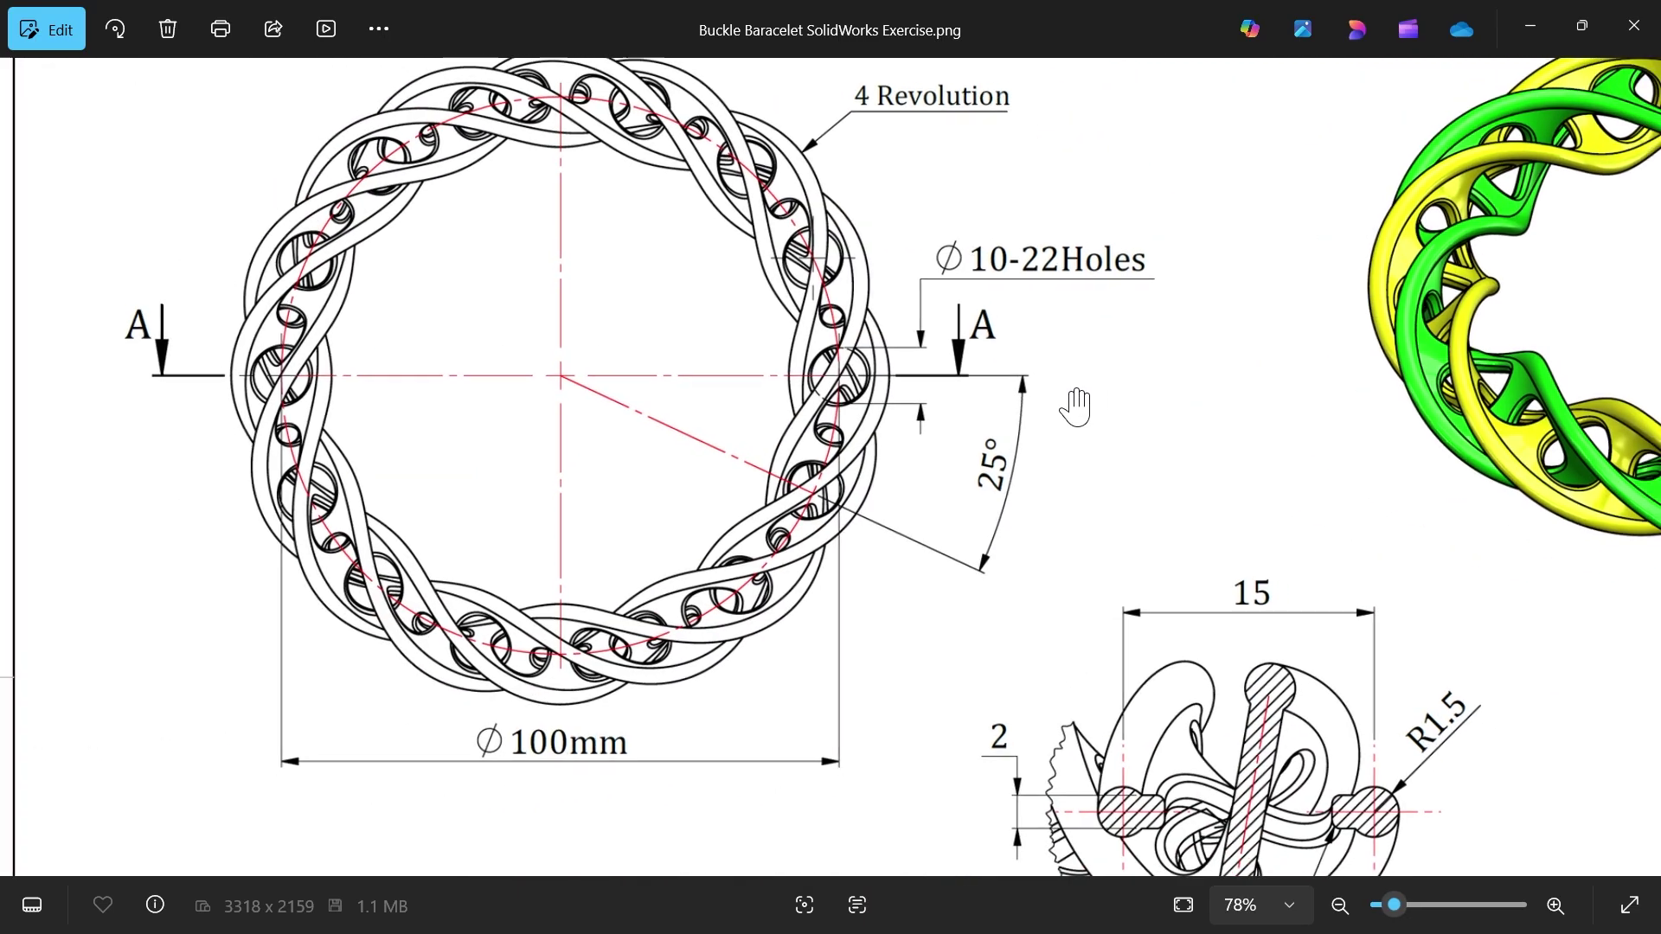
scroll(874, 303, down, 2)
scroll(698, 406, up, 1)
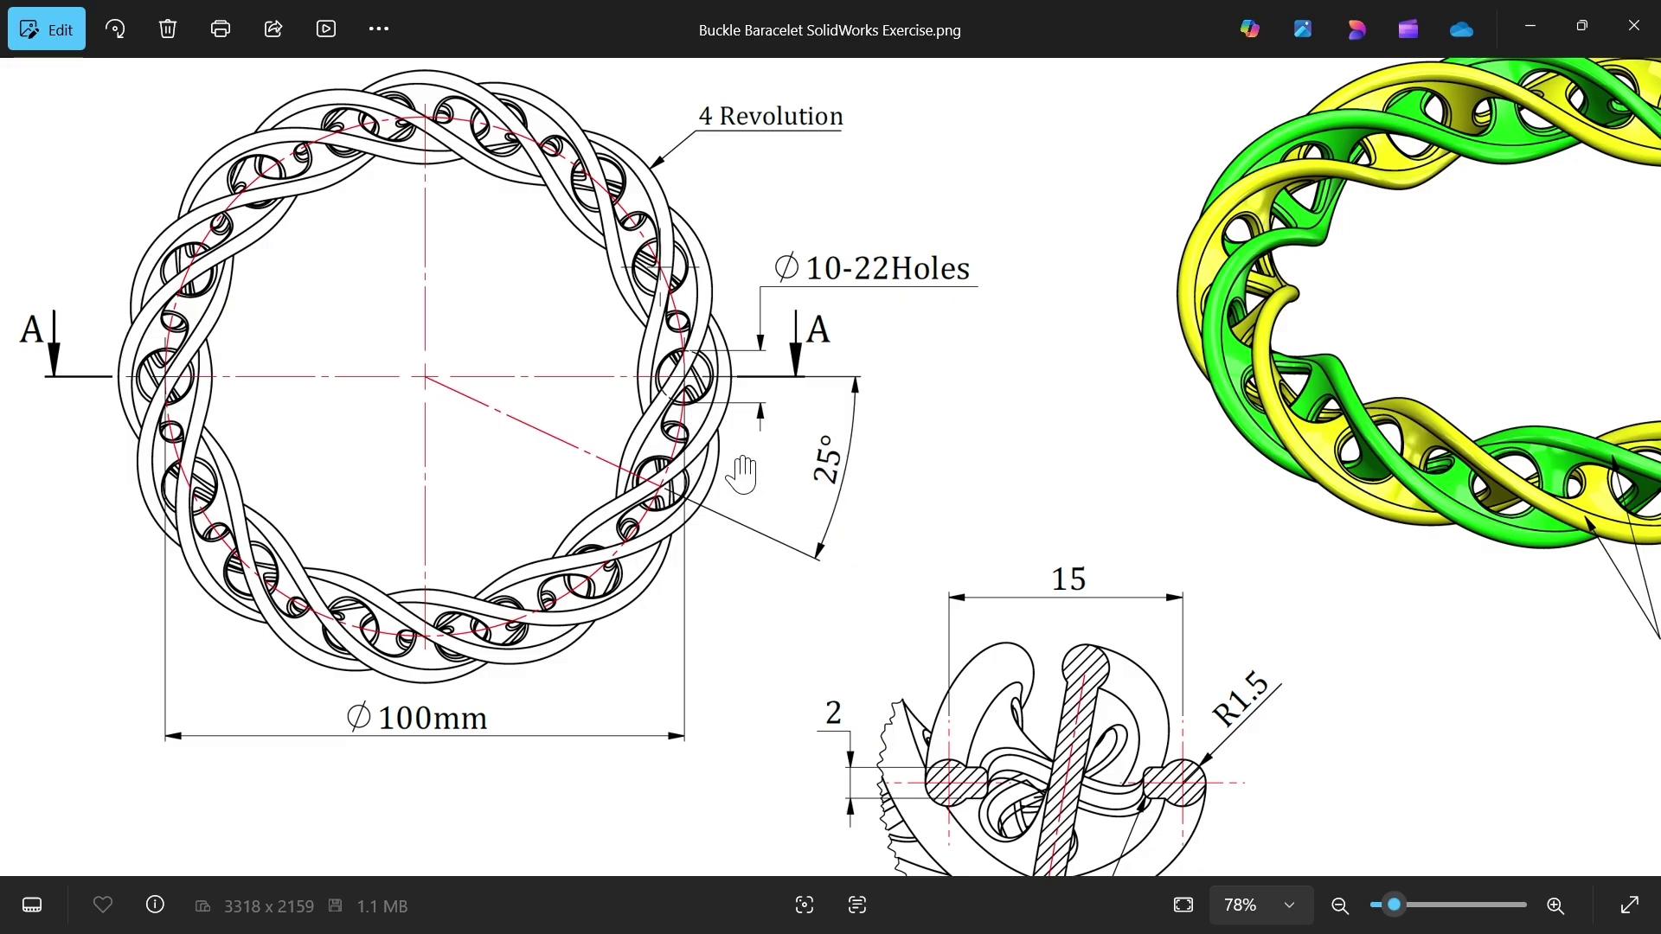
scroll(694, 435, up, 1)
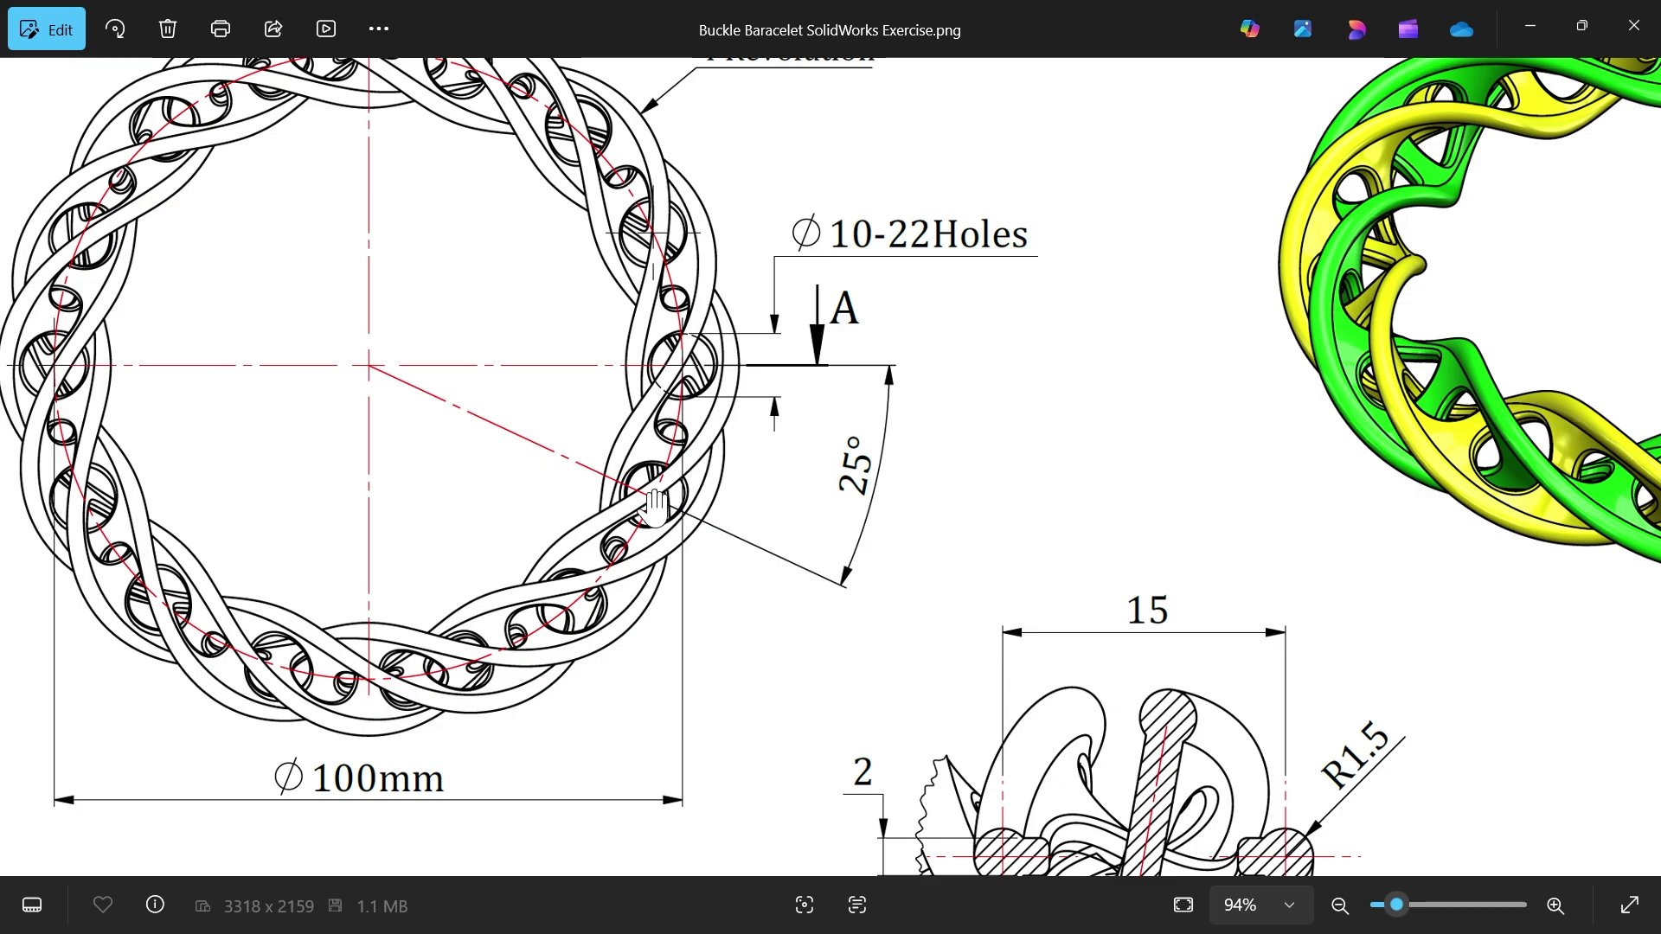
scroll(748, 426, down, 1)
scroll(748, 427, down, 1)
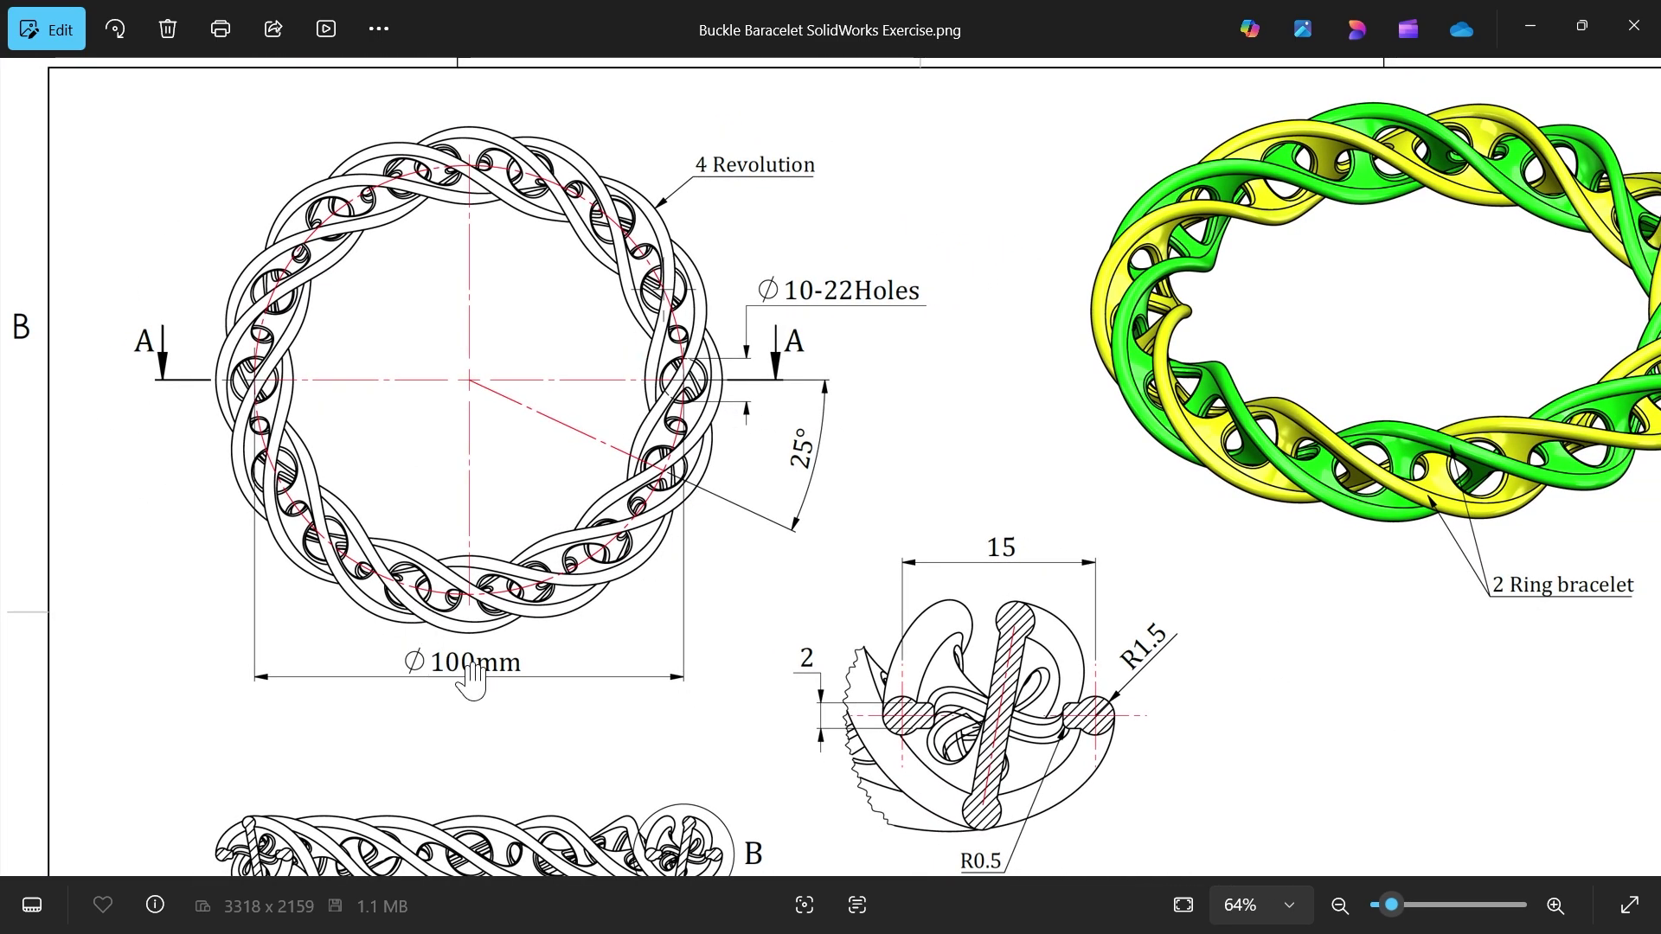
drag(556, 686, 545, 448)
scroll(825, 525, up, 3)
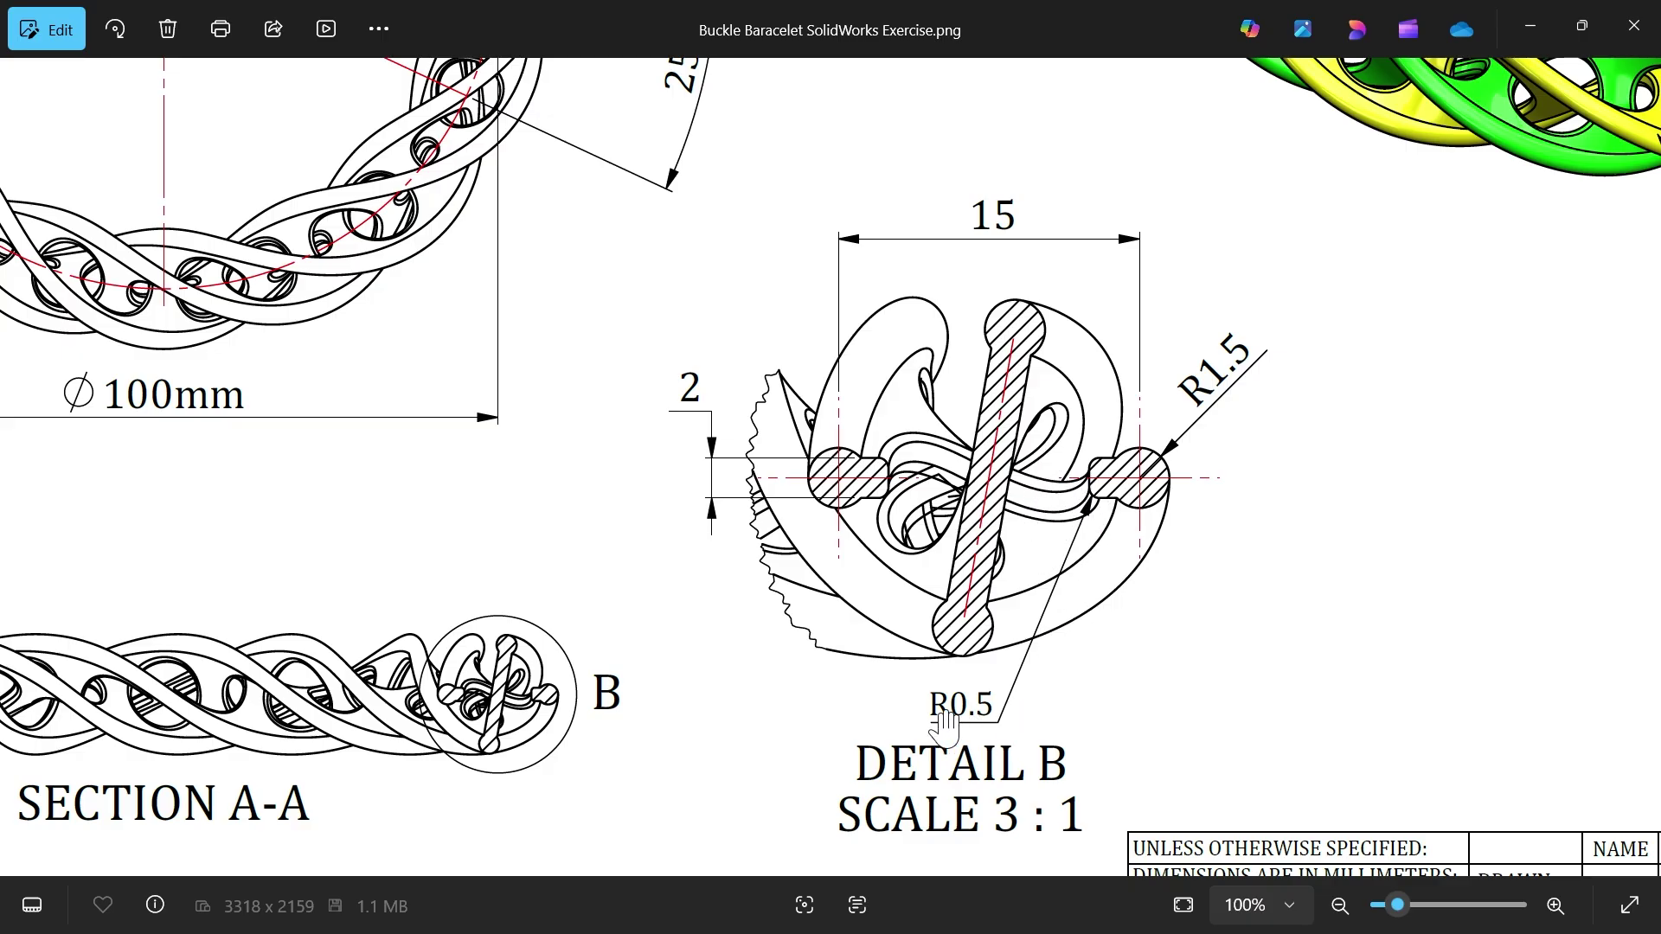
scroll(1055, 549, down, 2)
scroll(822, 494, down, 1)
scroll(768, 475, down, 1)
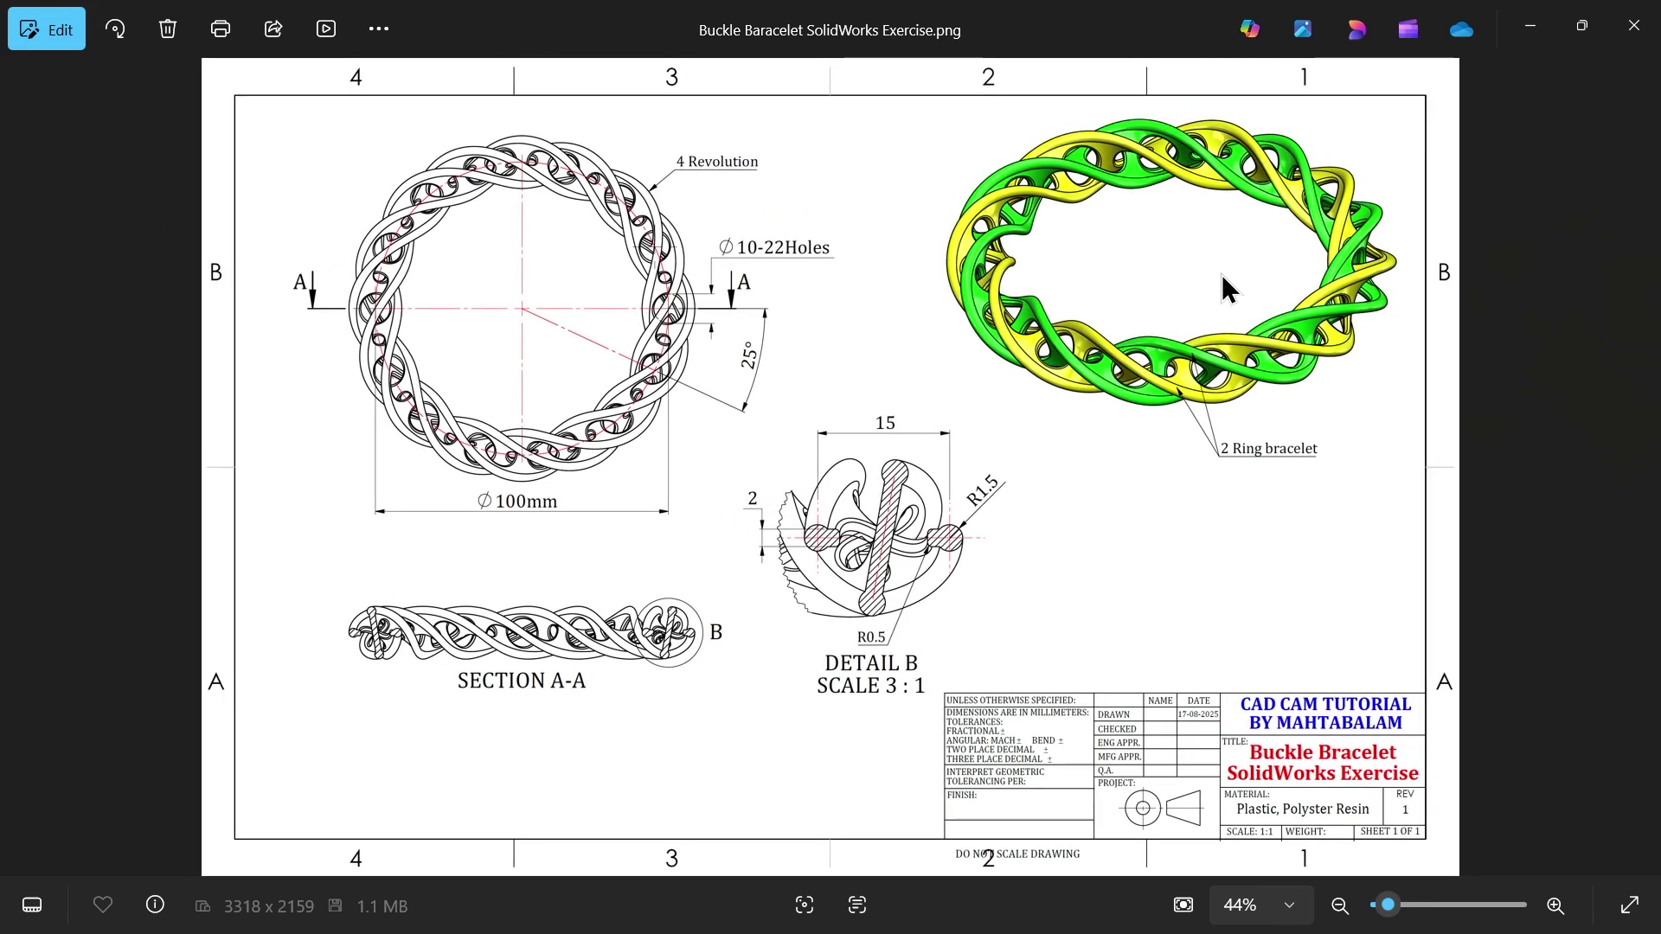
Sketch a circle centred on the origin on the Top Plane.
click(1541, 39)
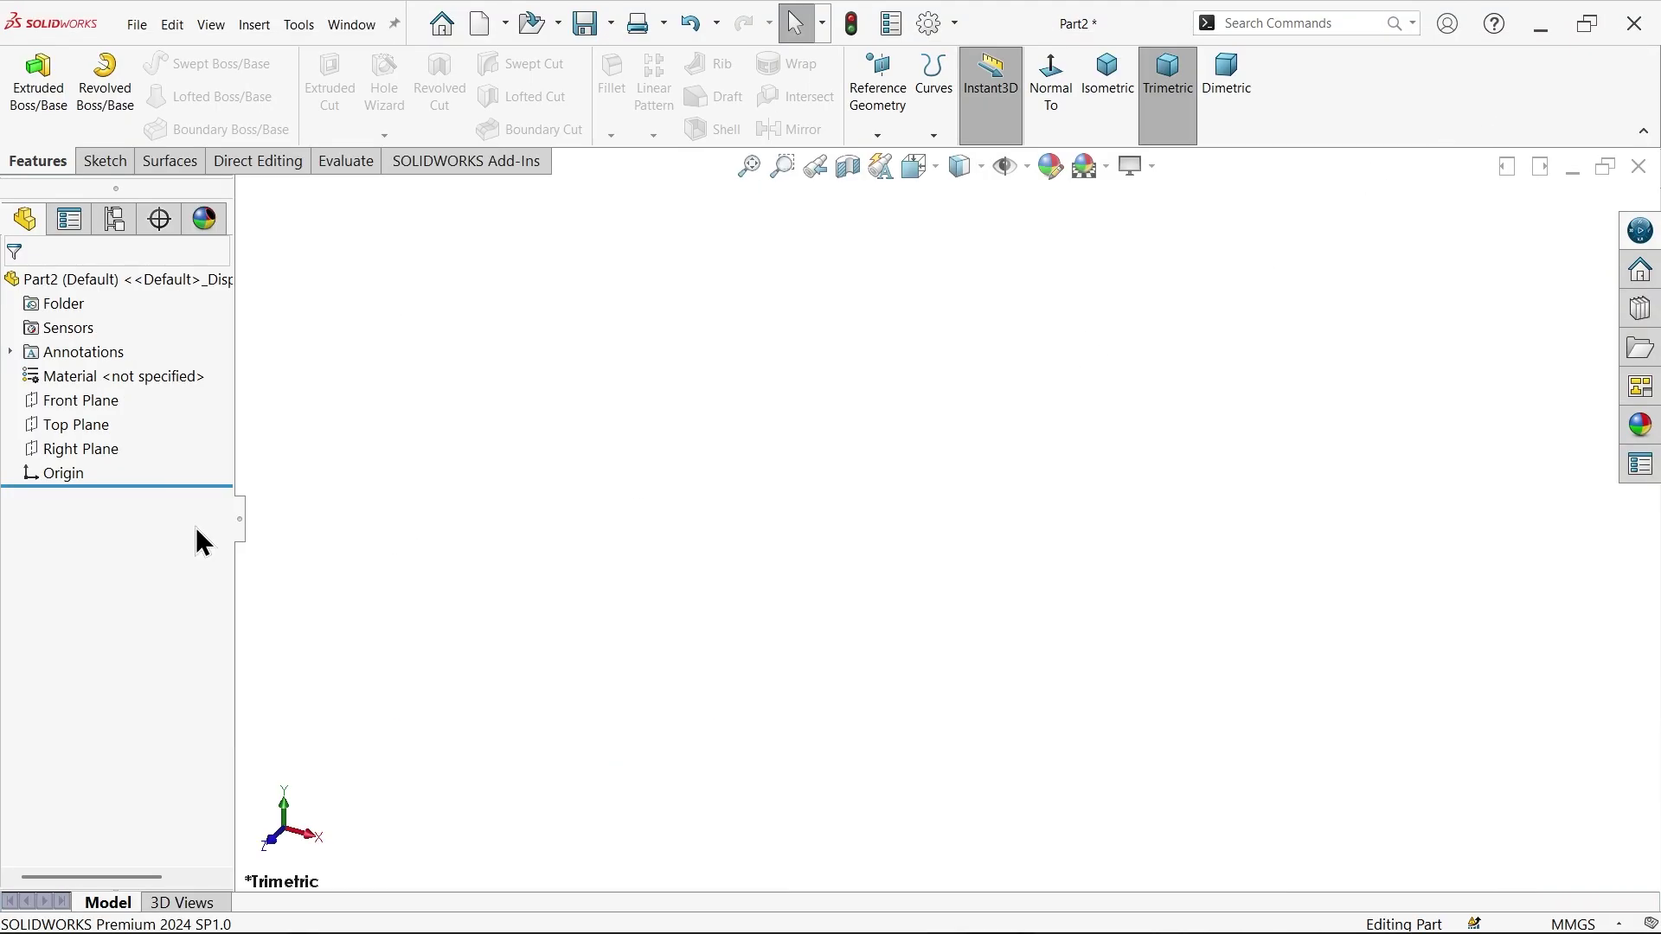
click(99, 439)
click(113, 404)
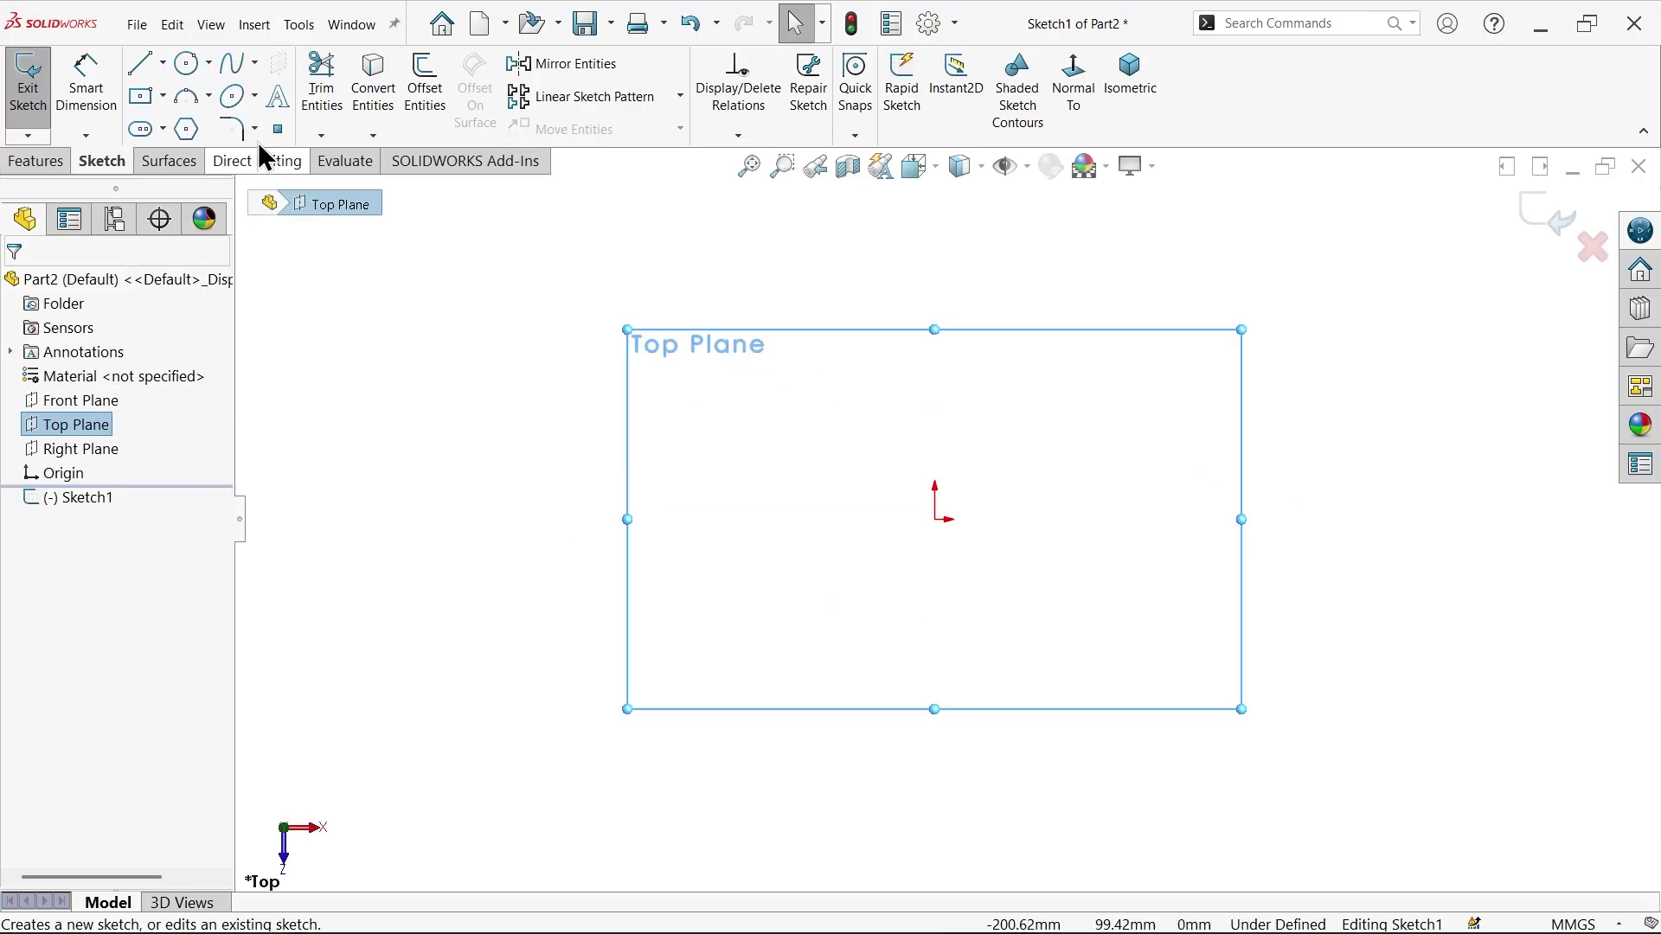
click(199, 66)
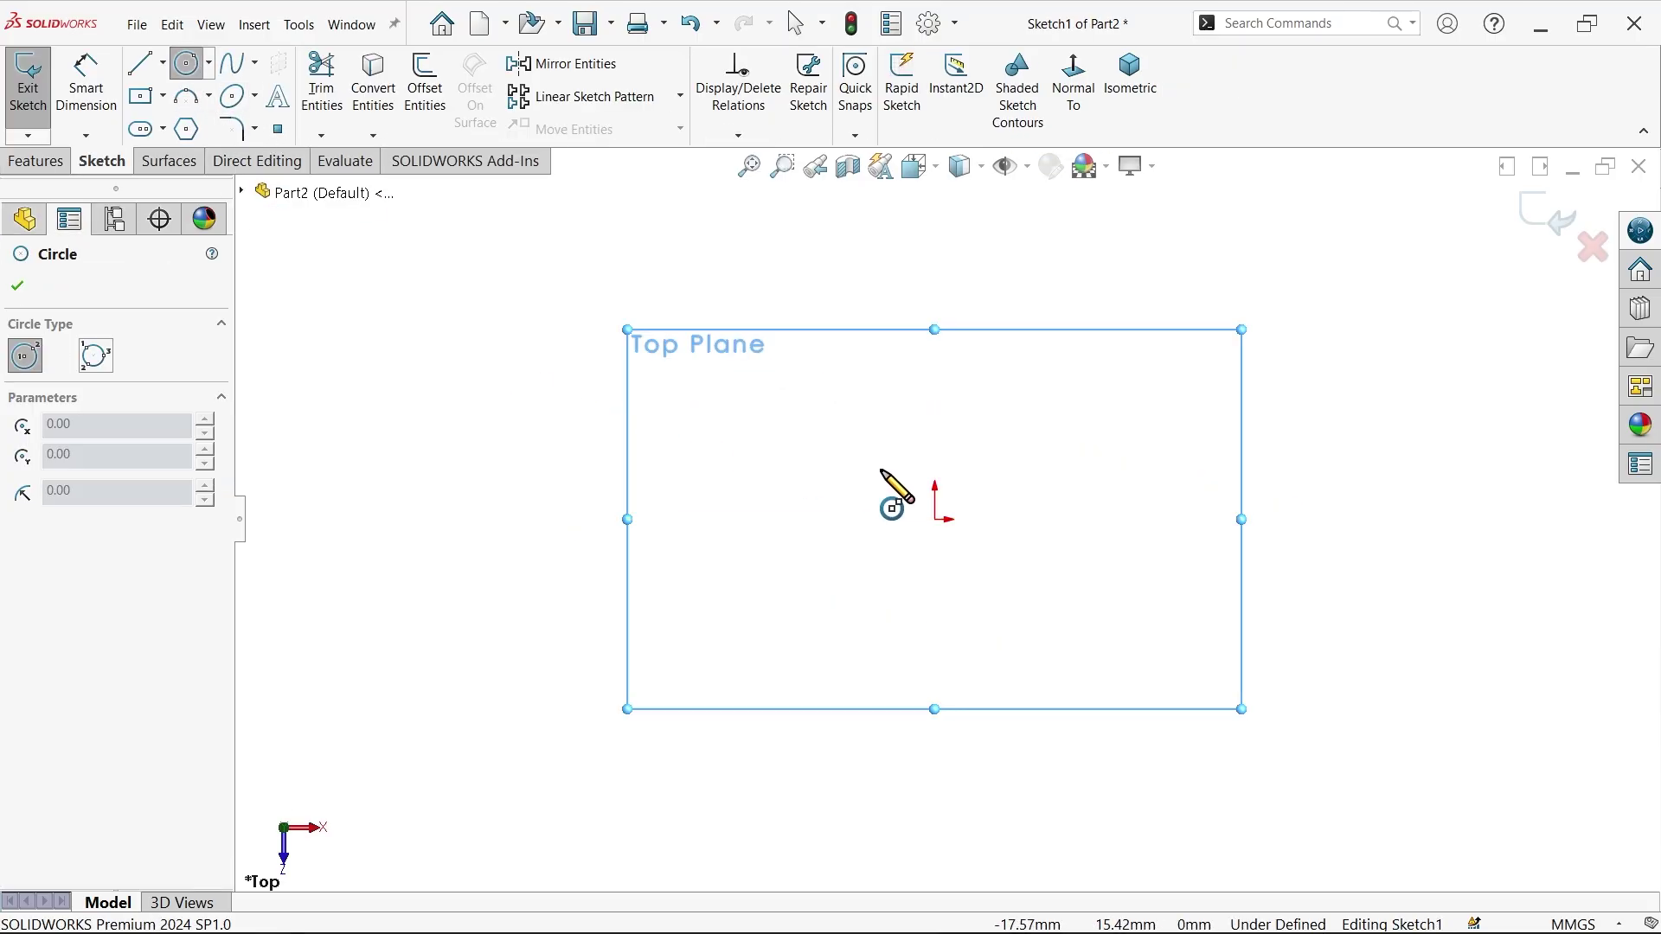
click(935, 519)
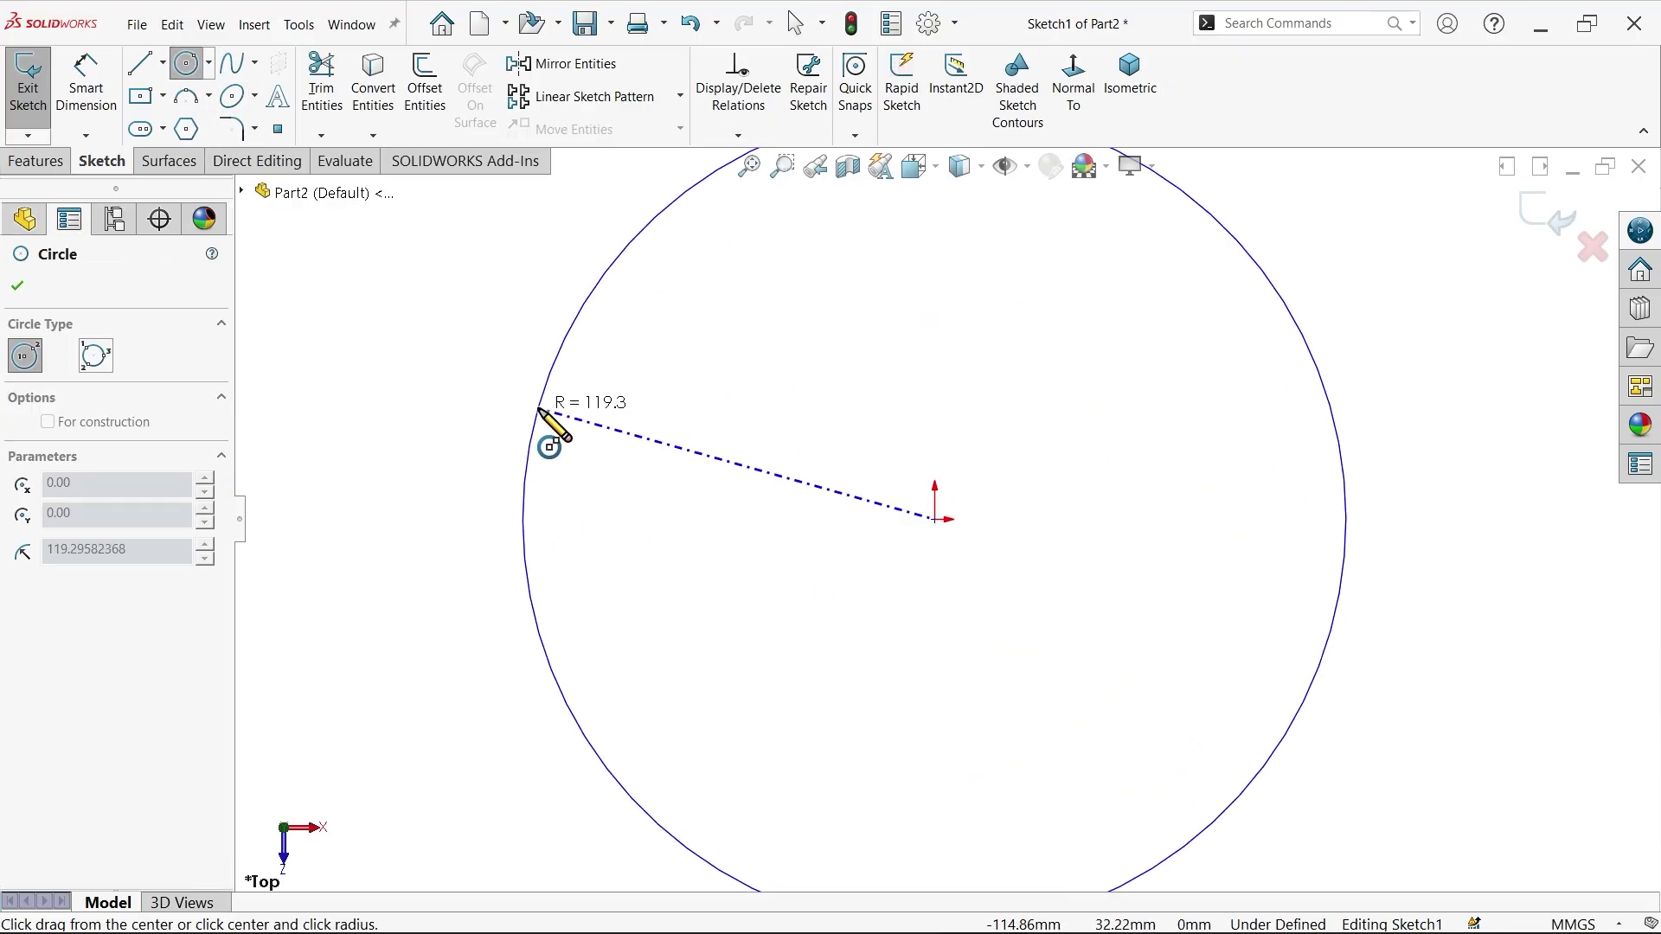
click(536, 416)
Dimension the circle to 100 mm diameter, exit the sketch and view isometrically.
click(71, 106)
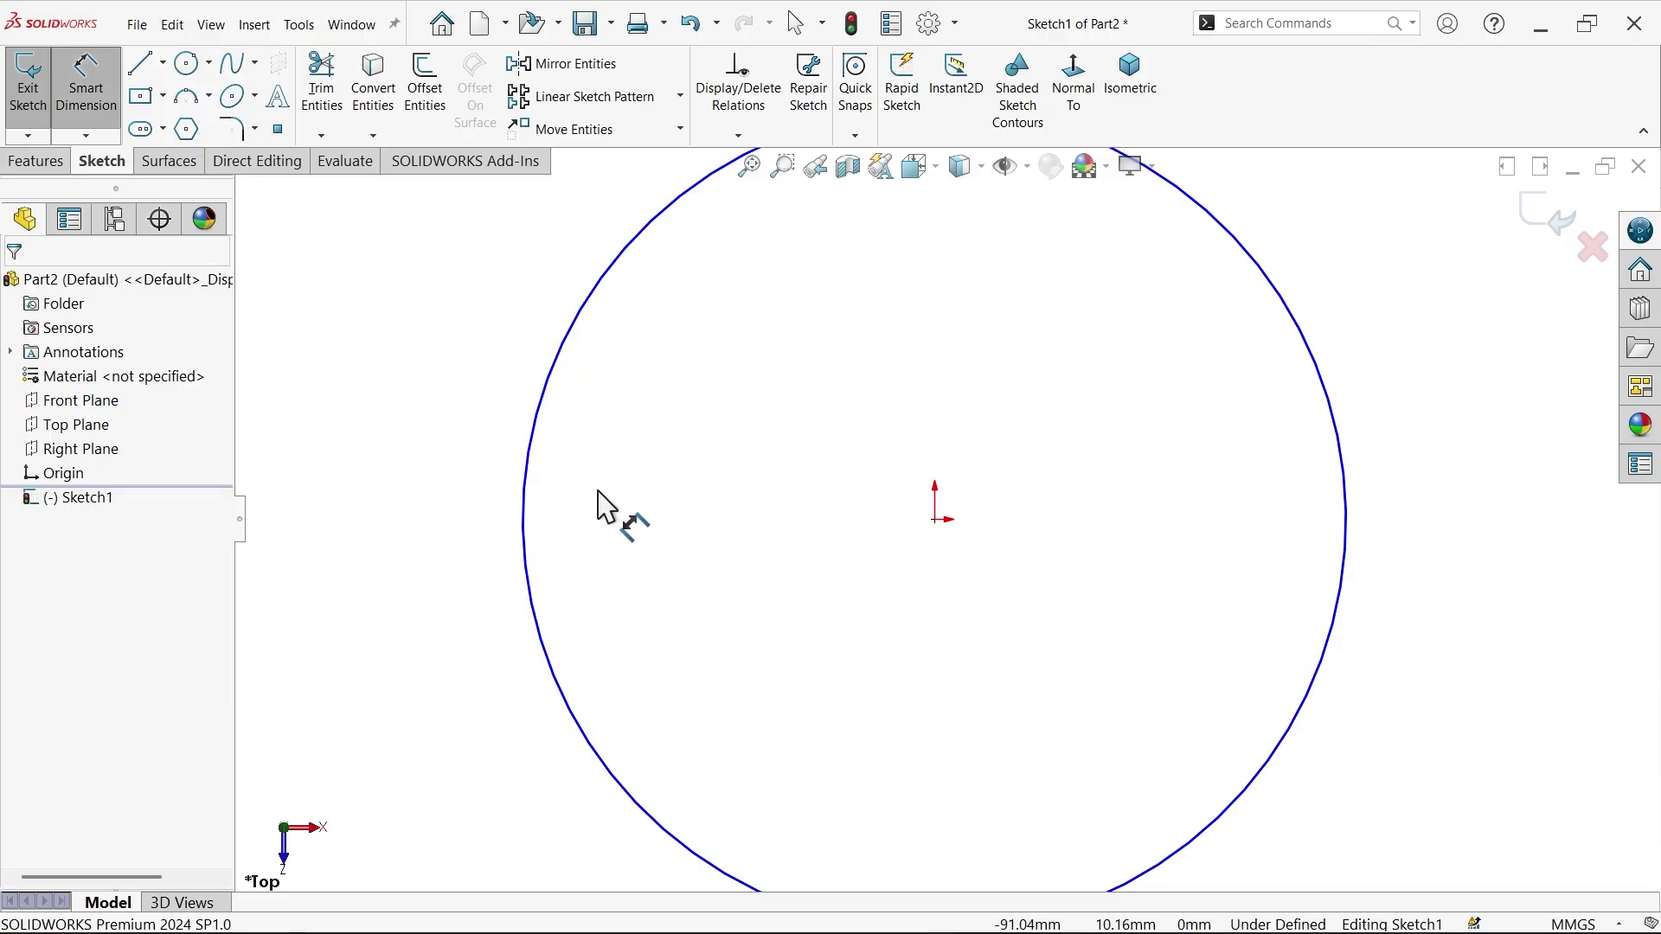
click(527, 510)
click(695, 520)
text(100)
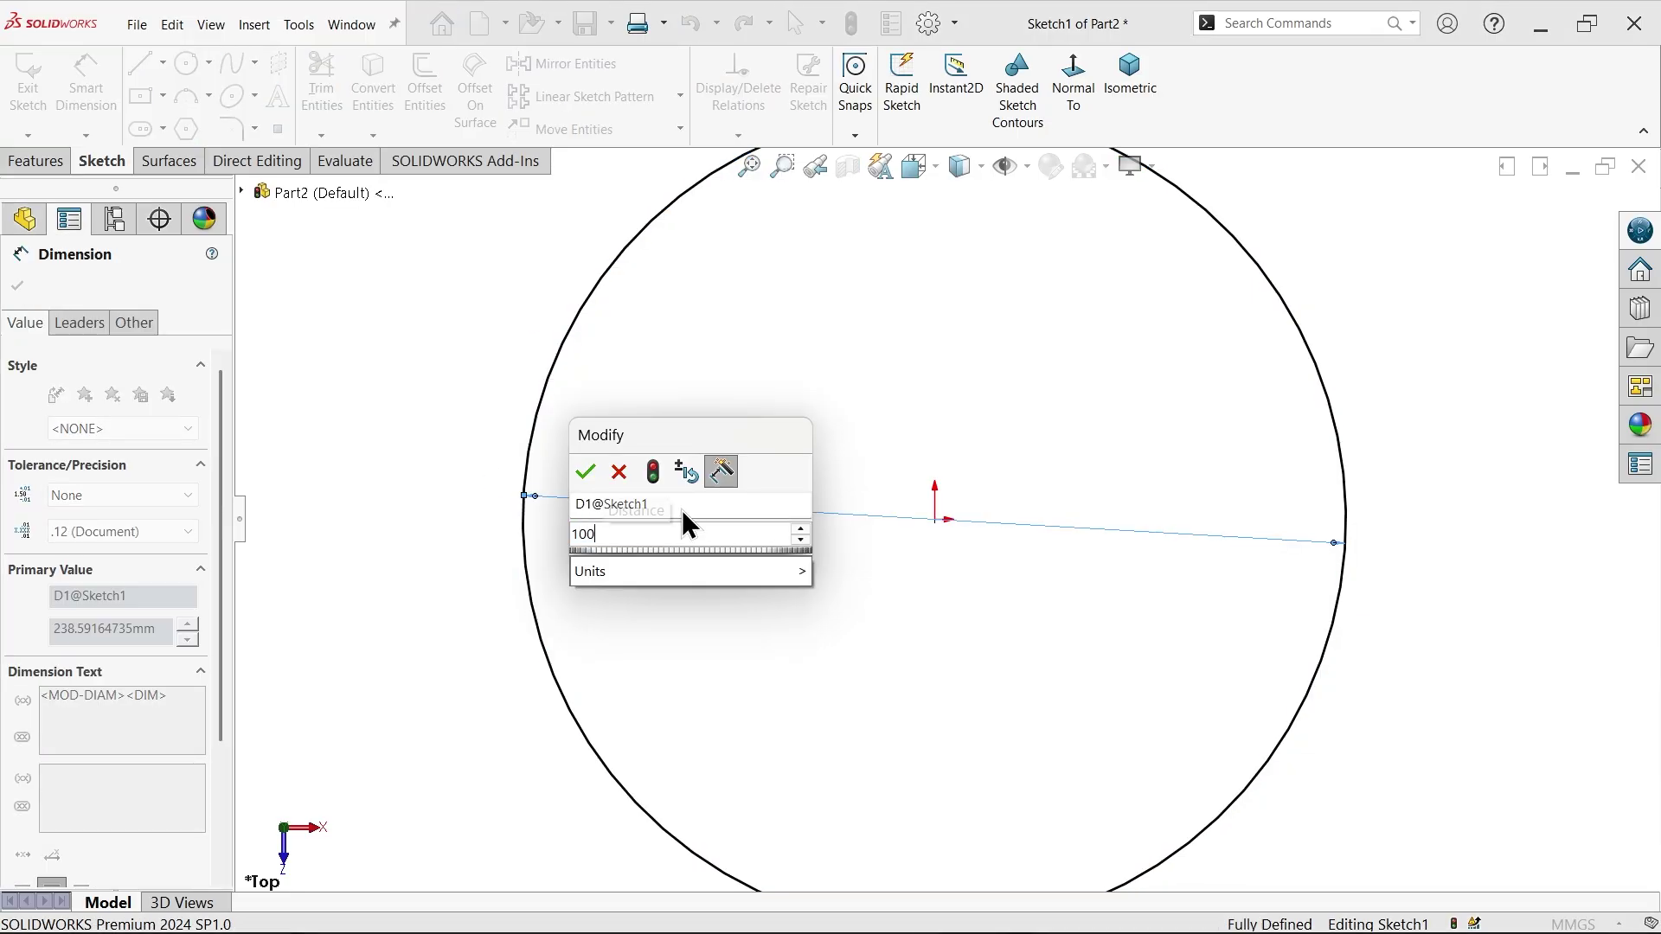
key(Return)
click(1537, 211)
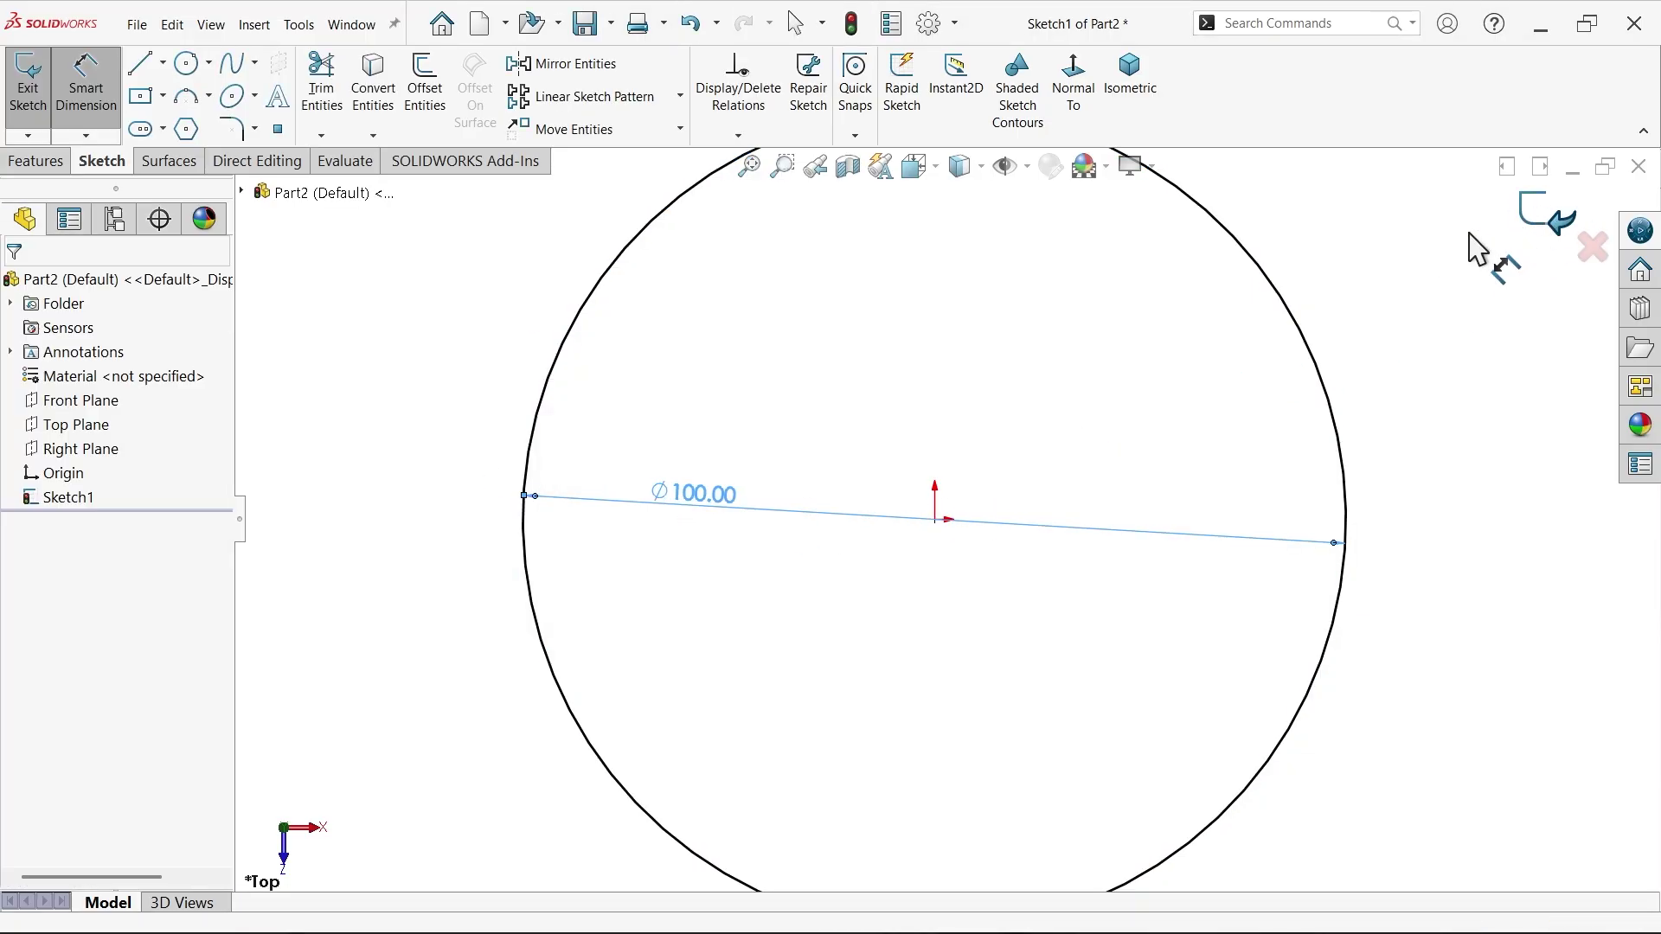
click(1105, 126)
click(93, 402)
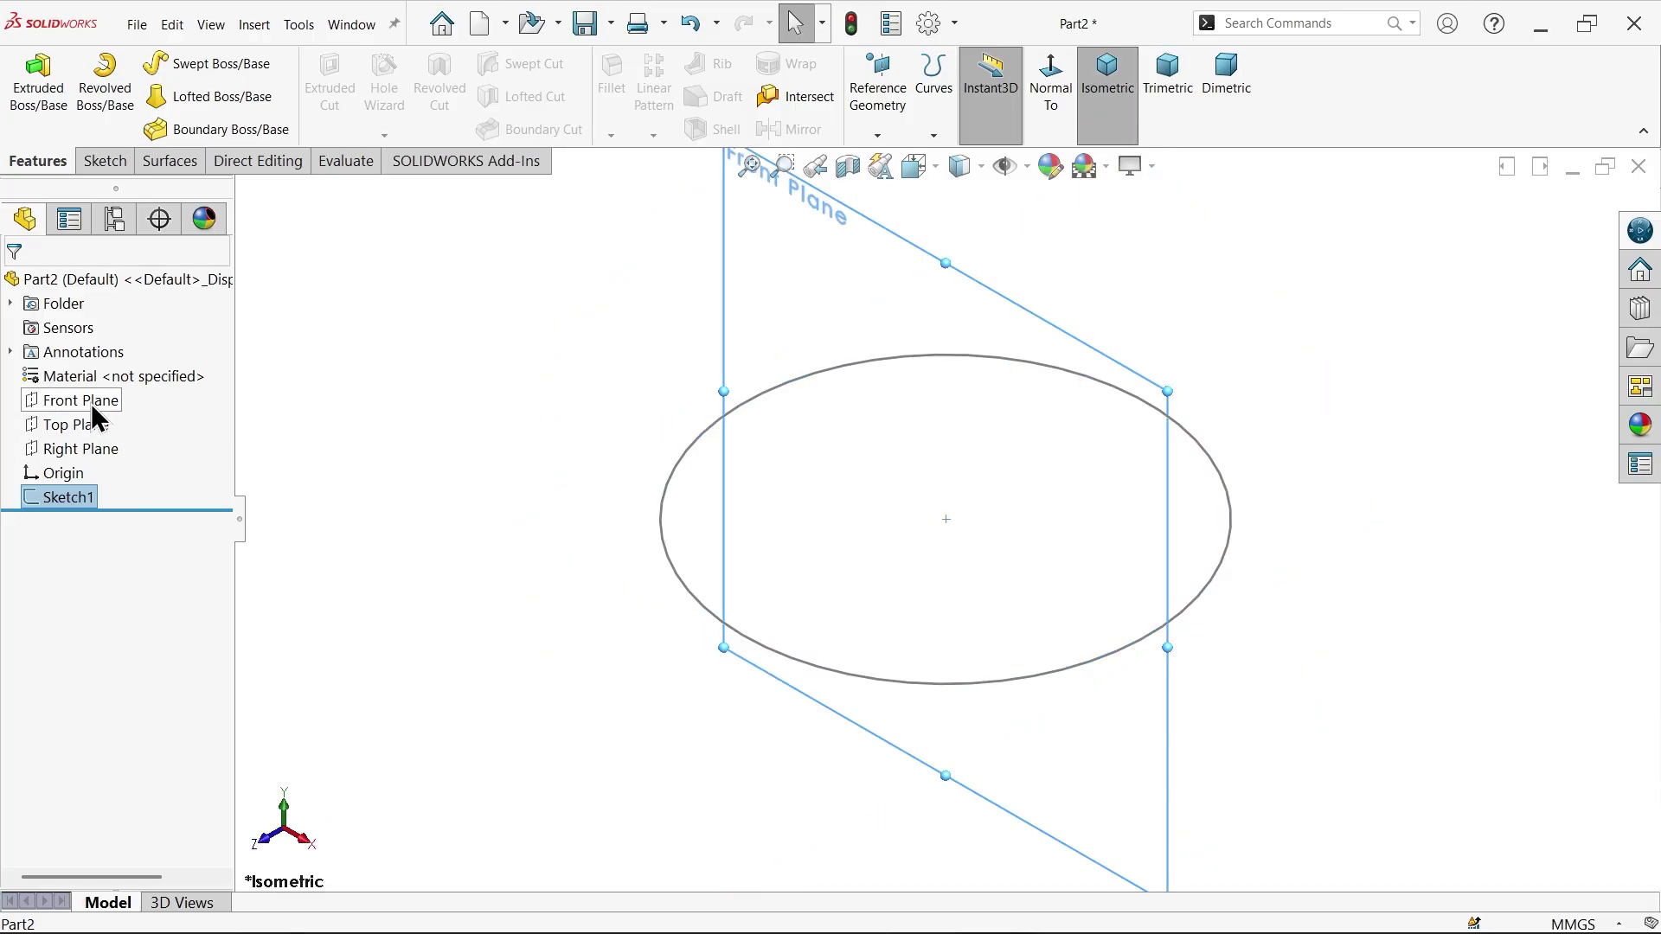
Draw a centre rectangle right of the origin on the Front Plane.
click(106, 377)
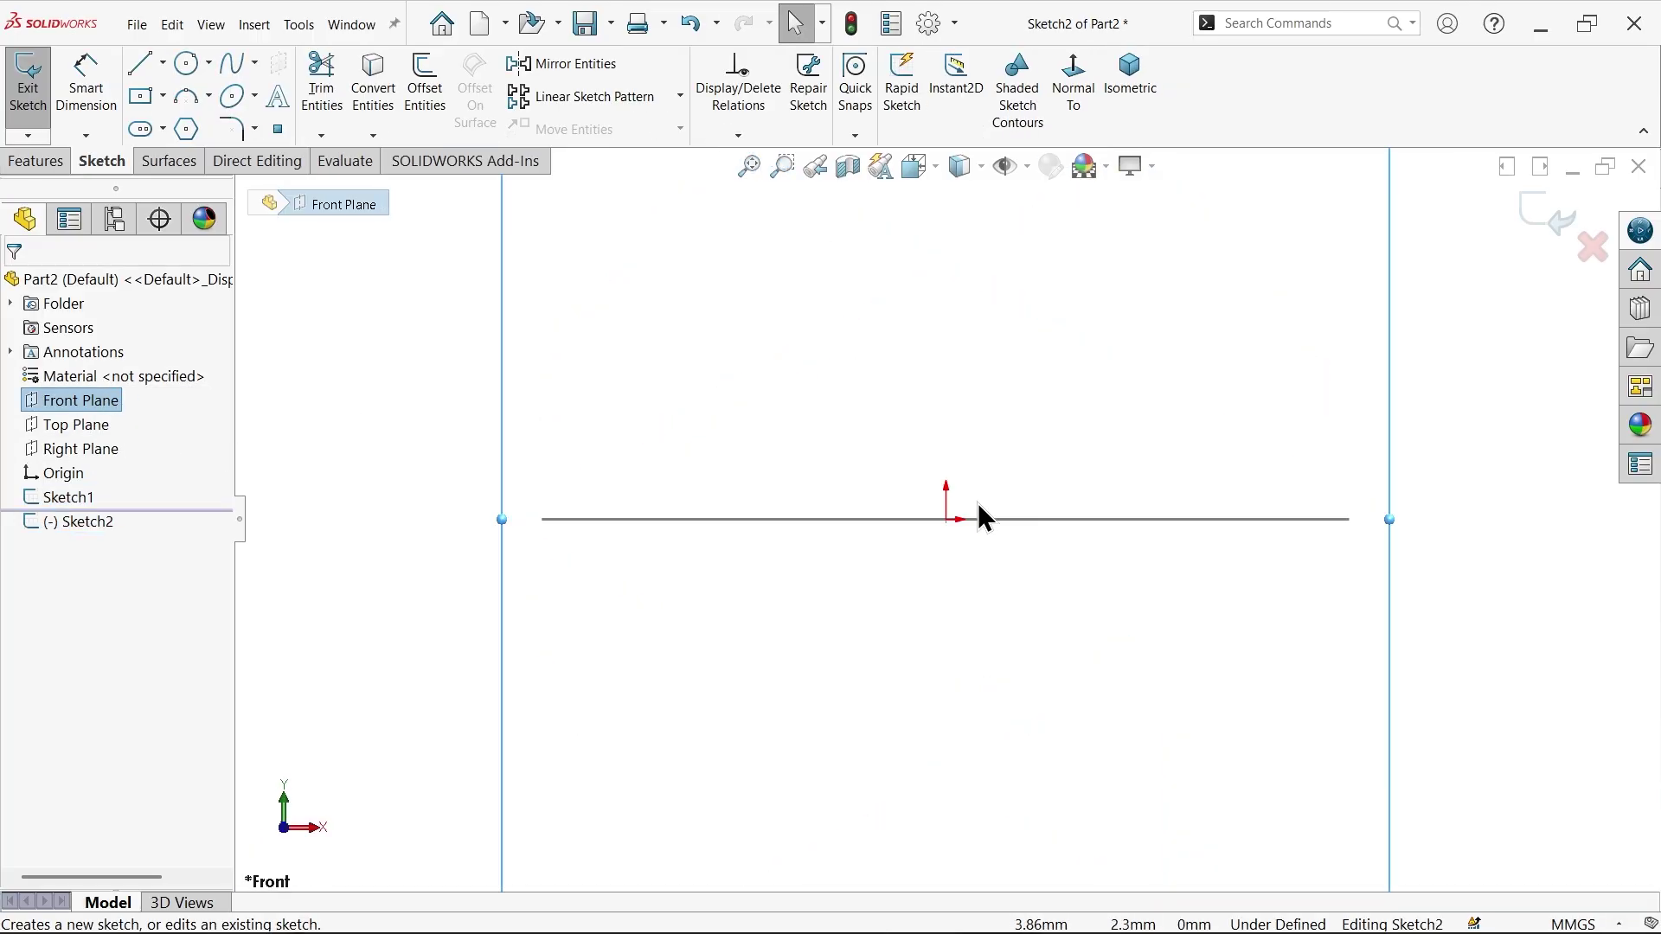
click(146, 96)
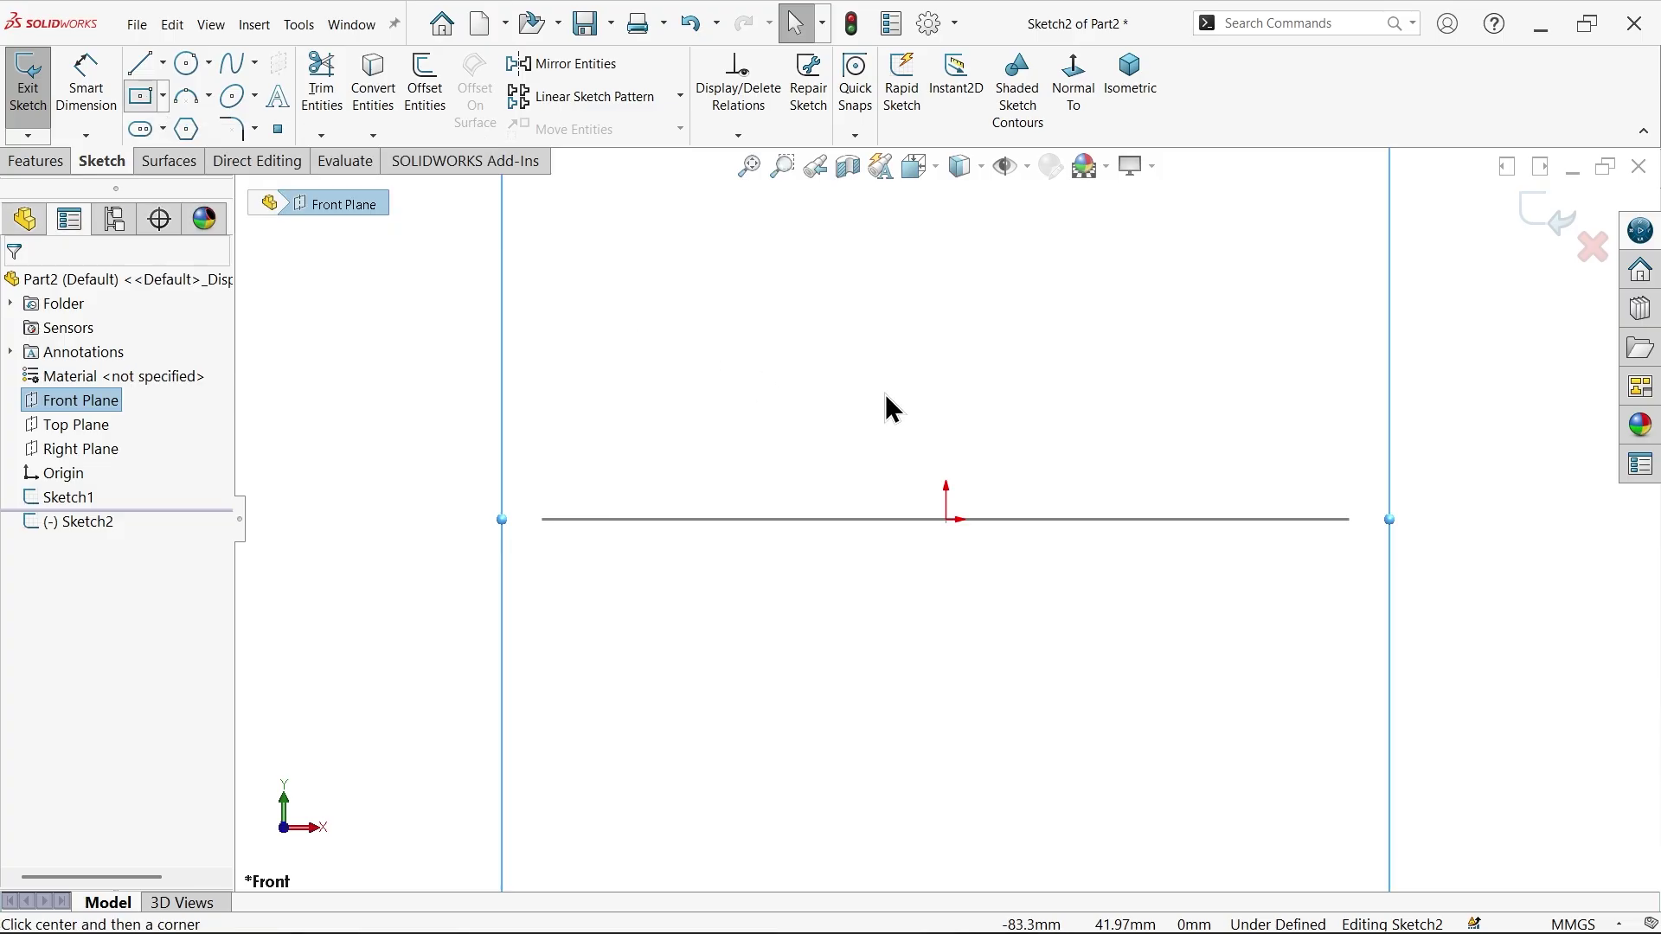
click(1052, 480)
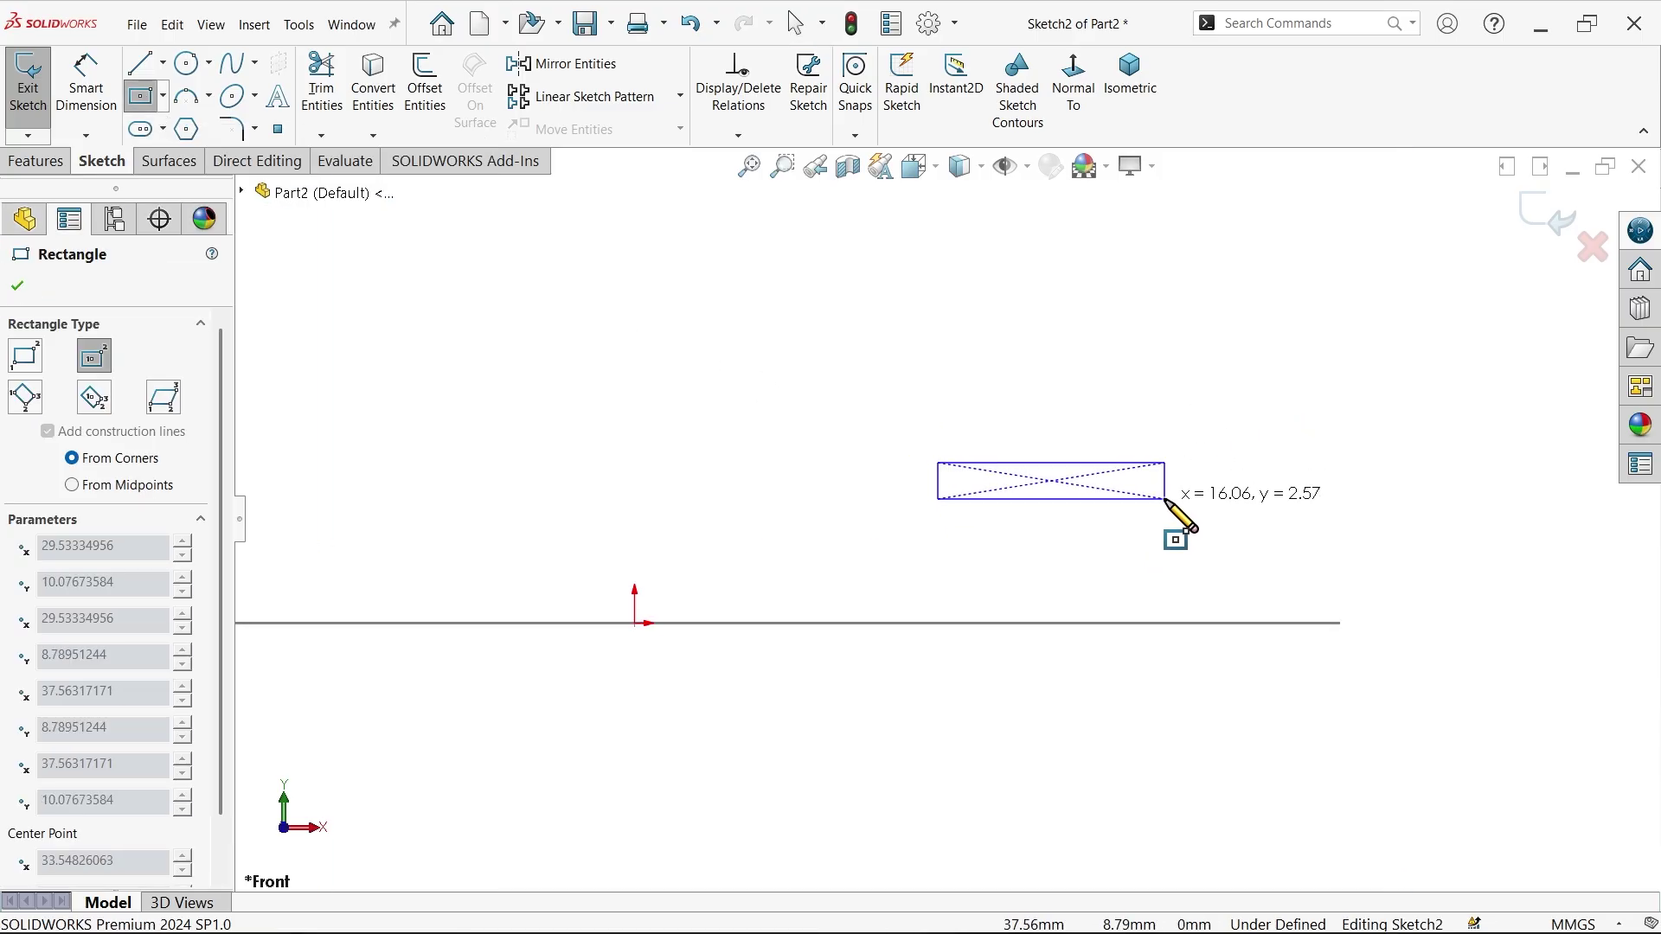
click(1147, 502)
scroll(1110, 506, down, 5)
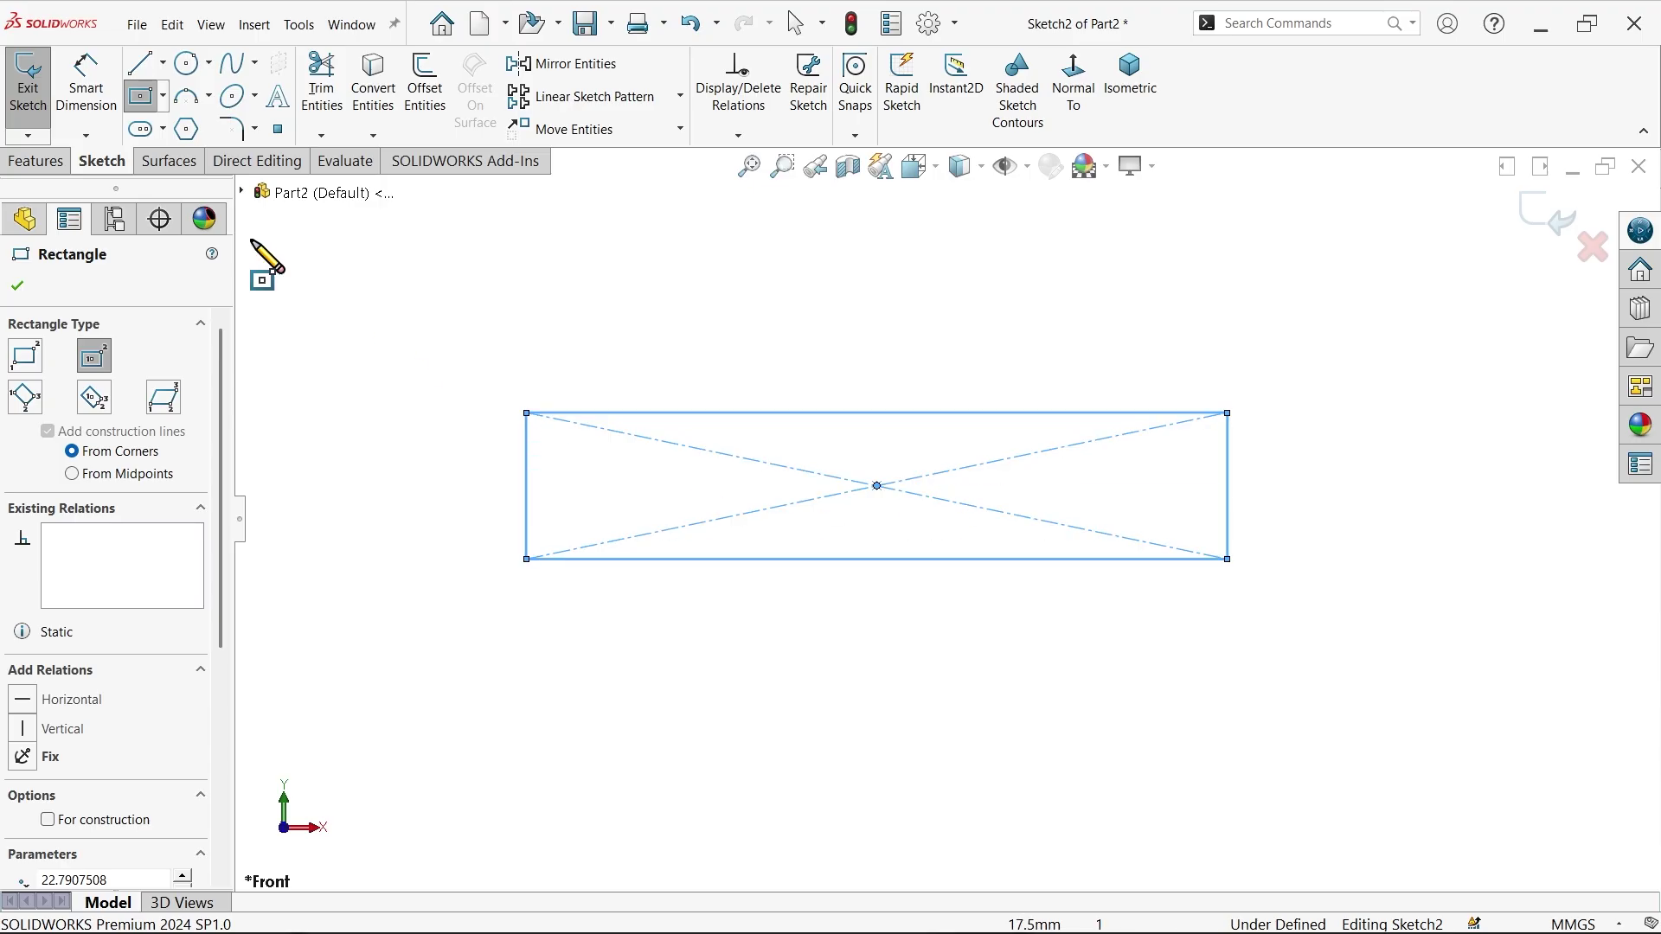
Cap the rectangle's left and right ends with outward-bulging three-point arcs.
click(193, 104)
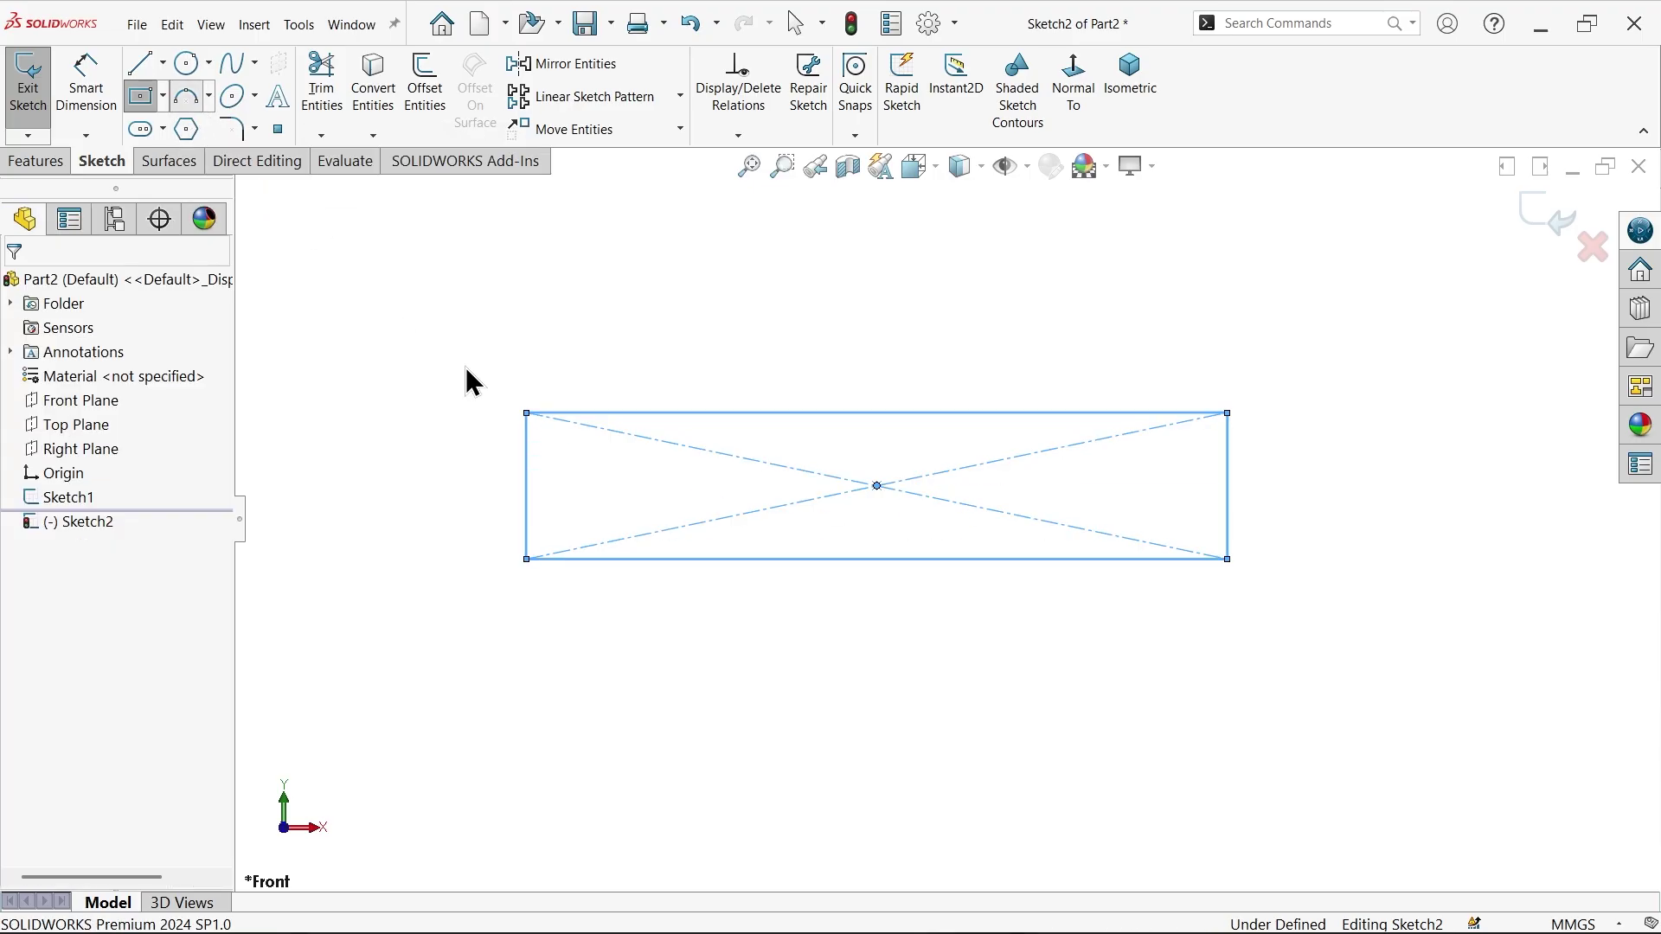
click(526, 414)
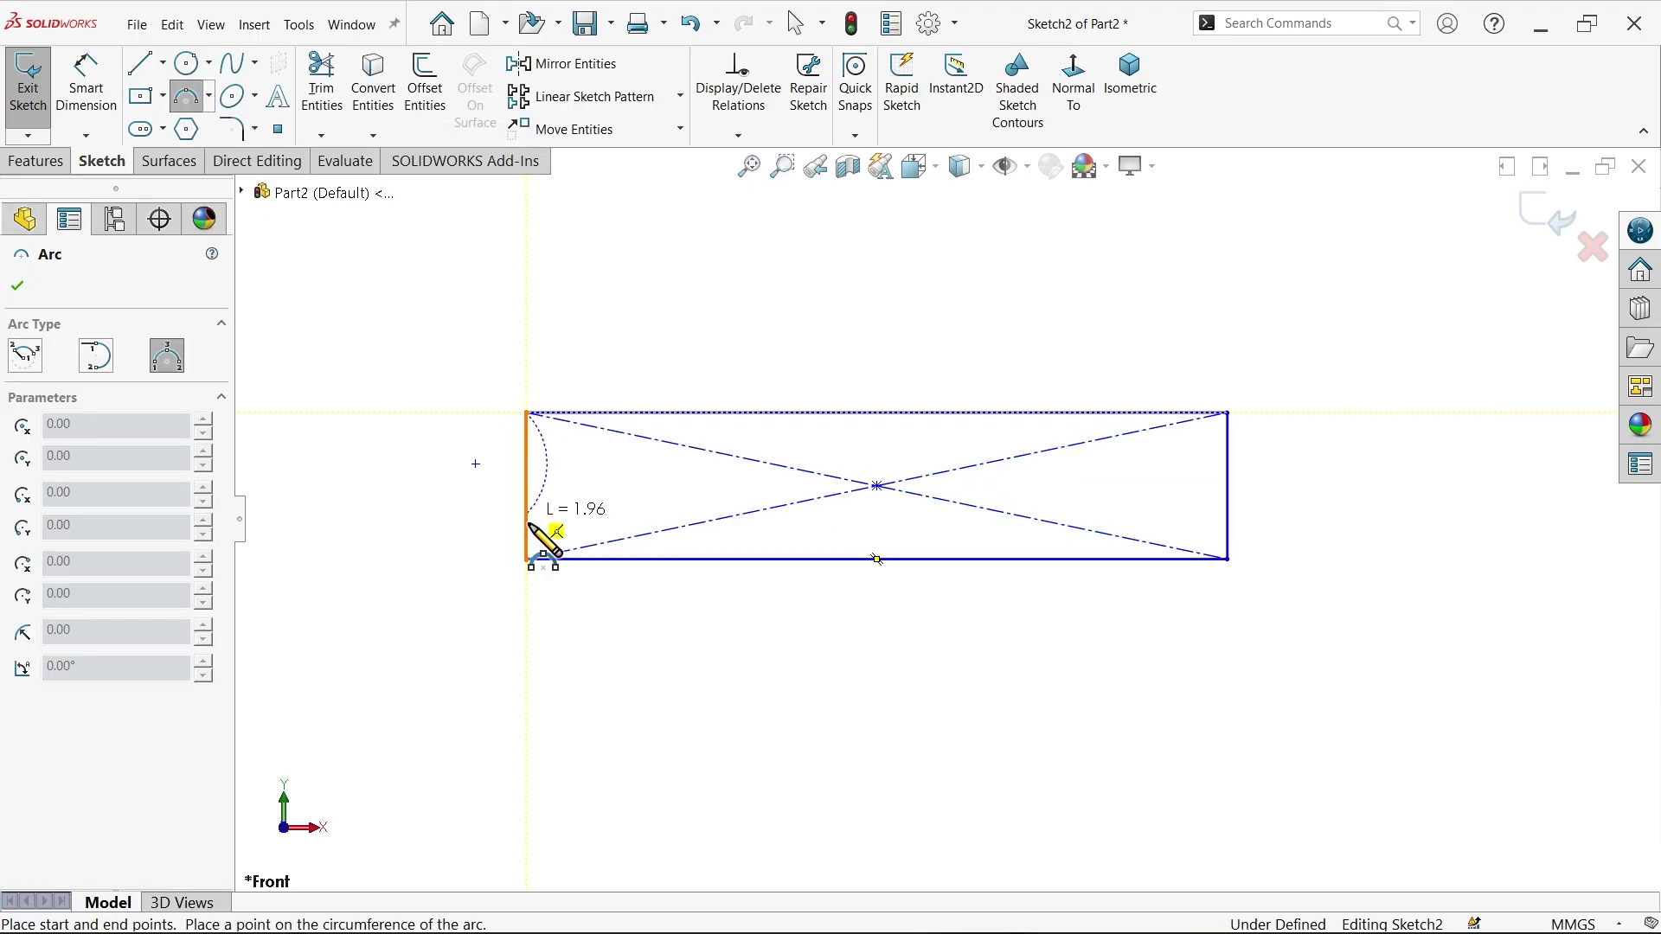
click(526, 558)
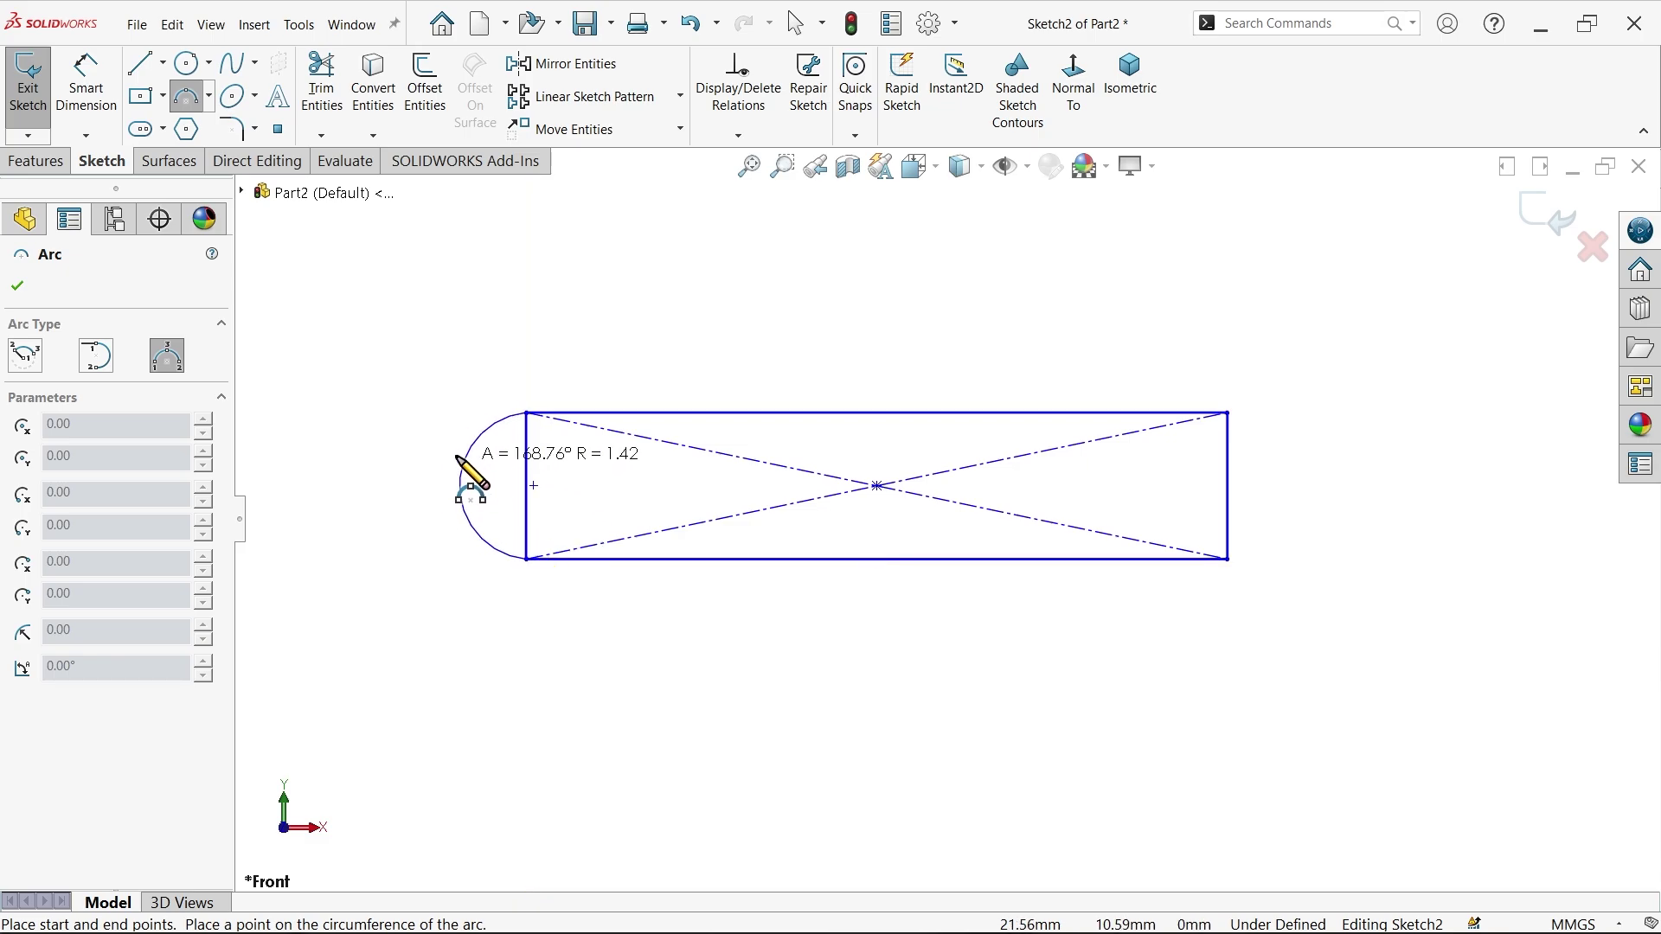
click(393, 486)
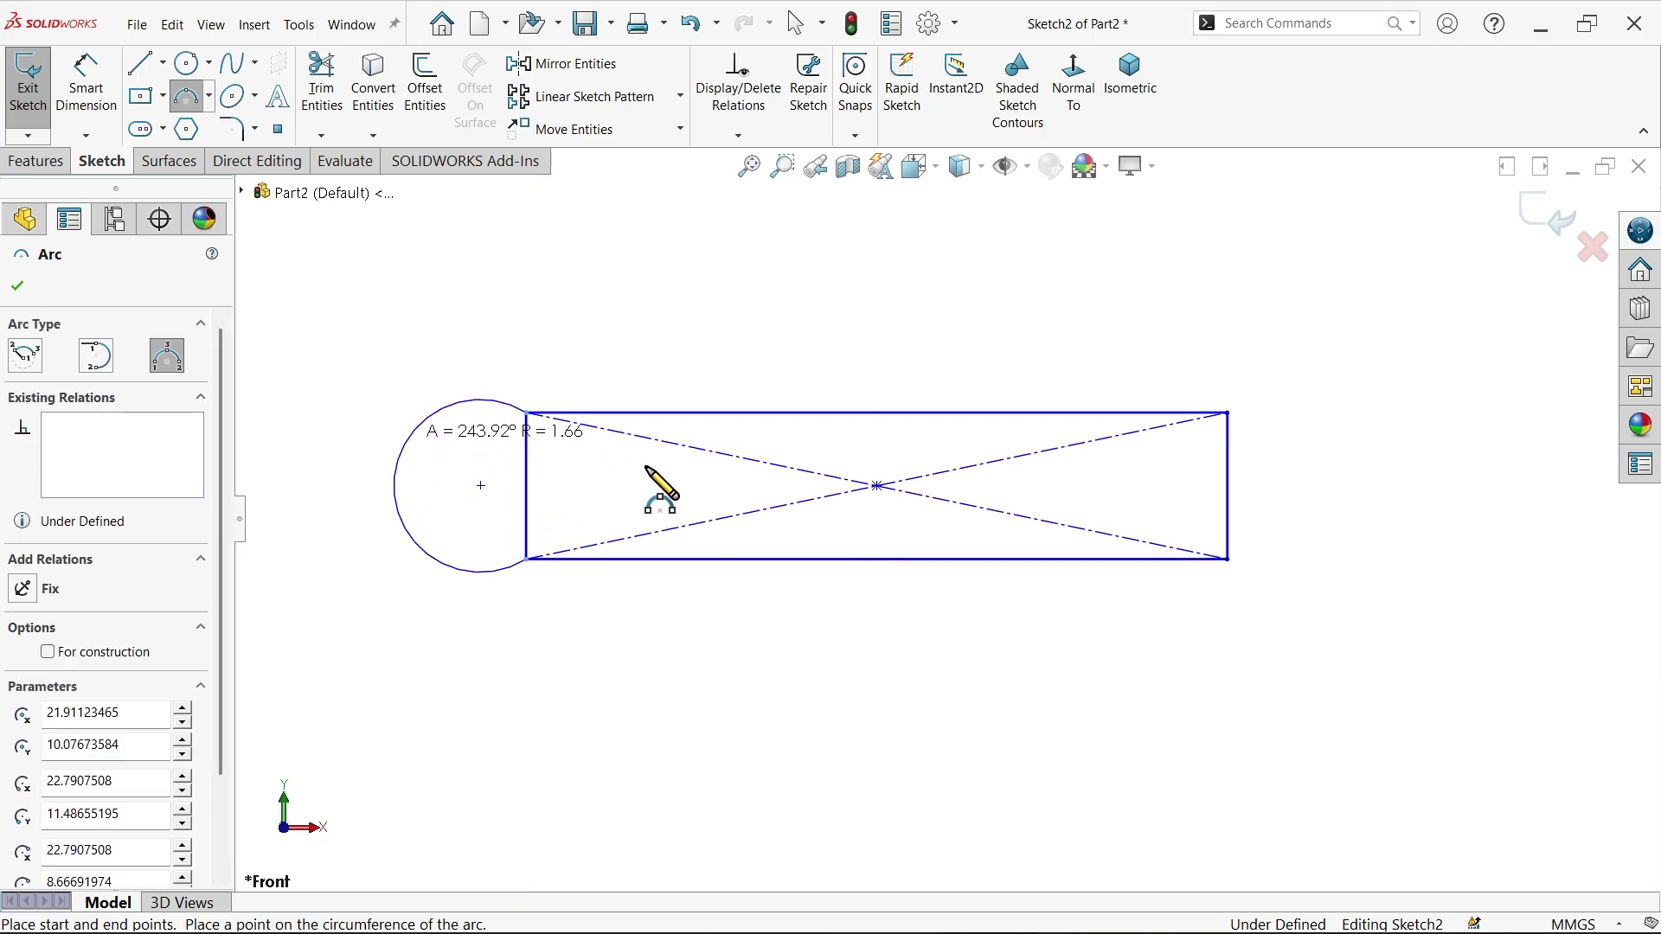
click(1227, 412)
click(1227, 560)
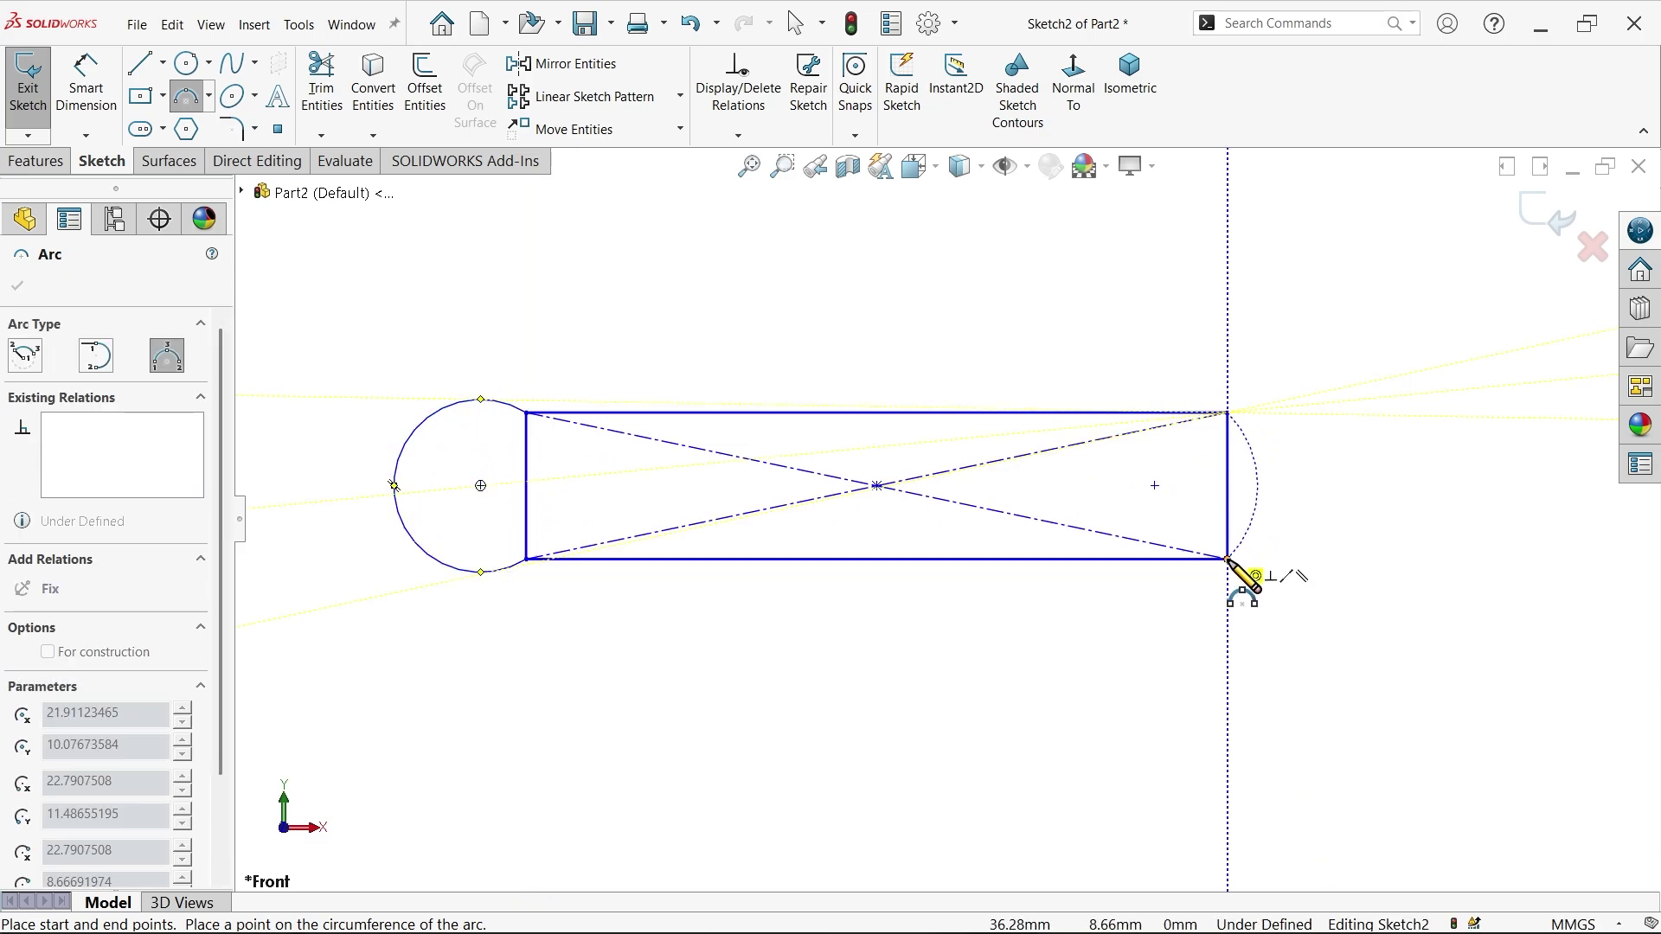
click(1339, 506)
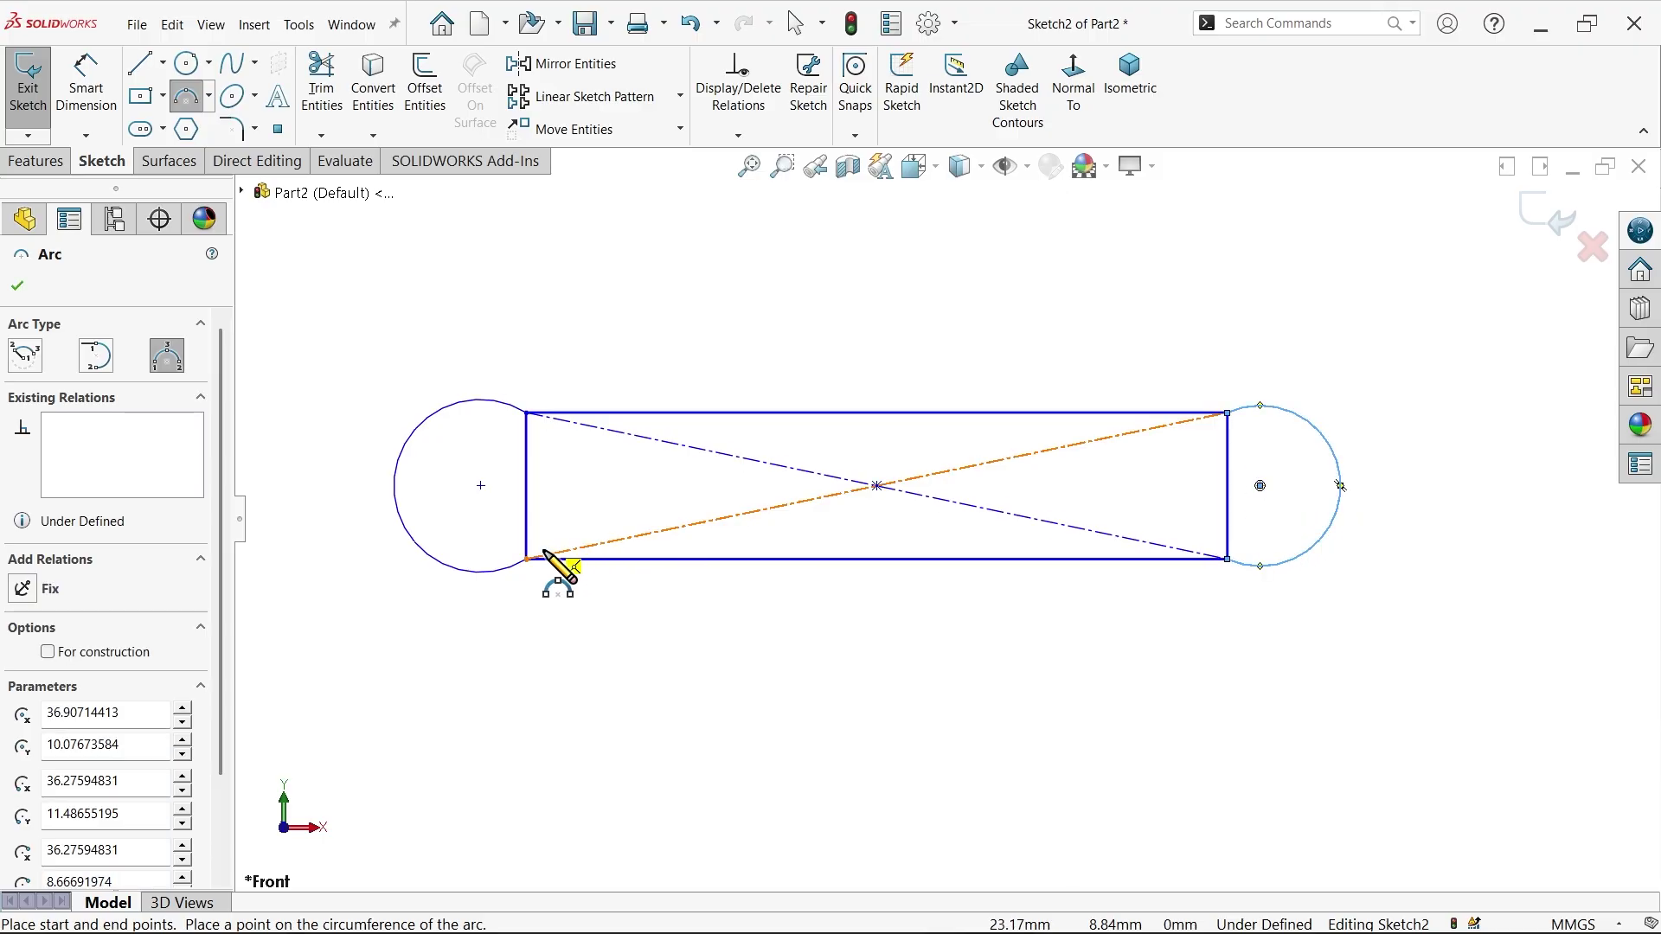
key(Escape)
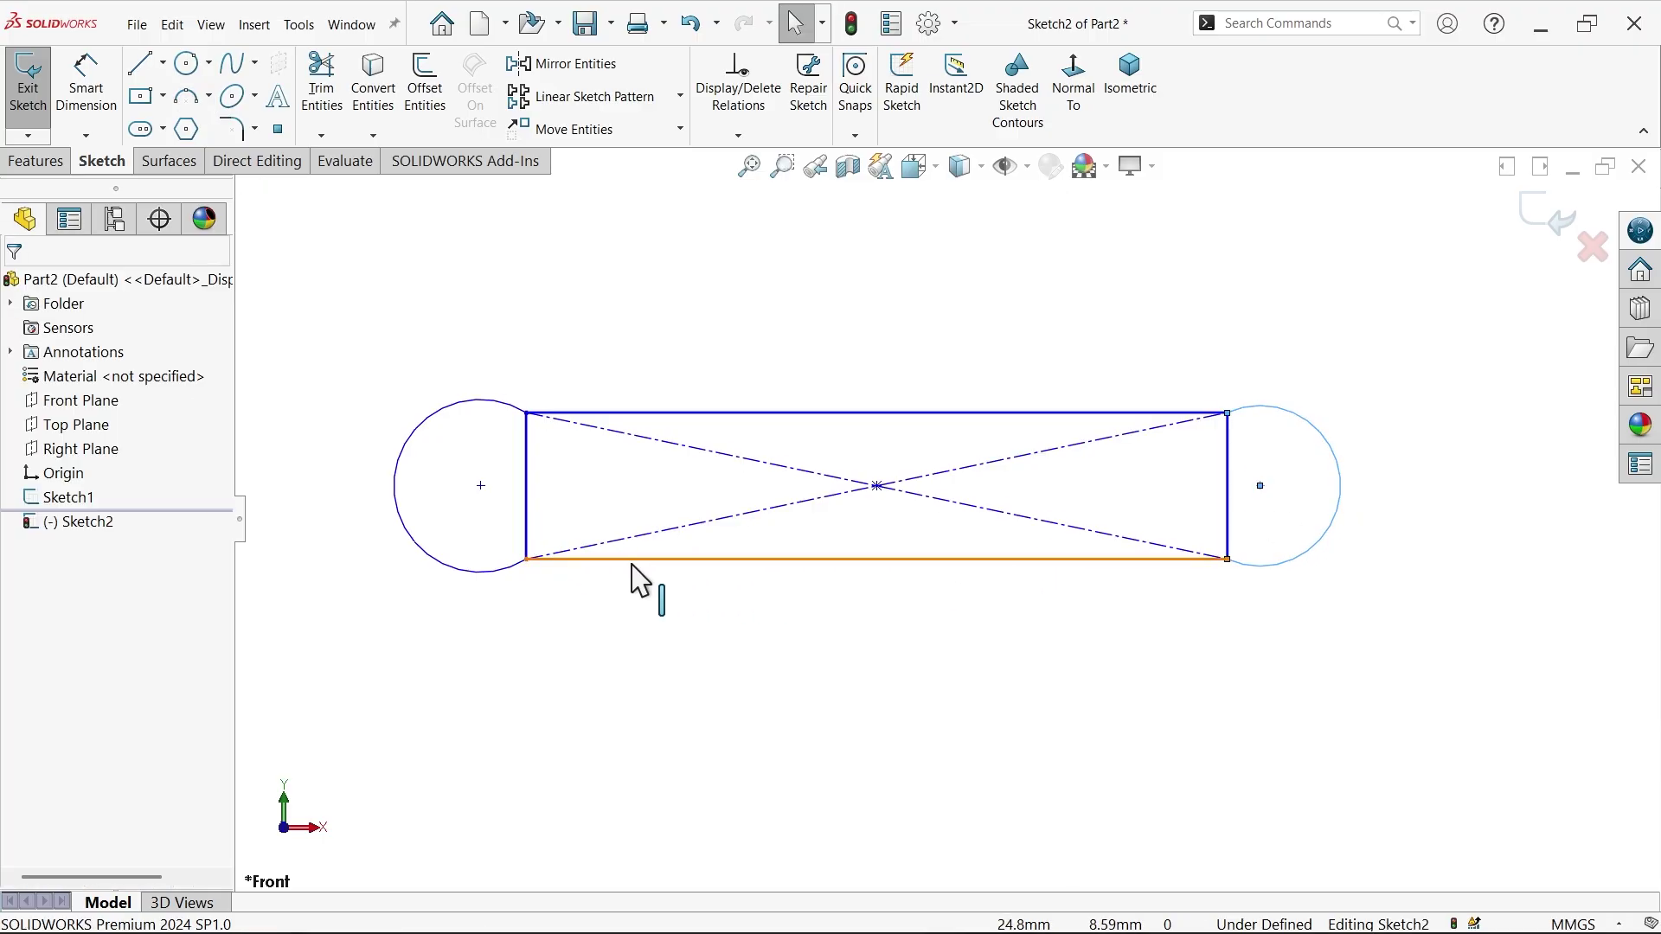
Dimension the slot: 15 centre distance, 2 height and R1.5 end radius.
ctrl+click(433, 568)
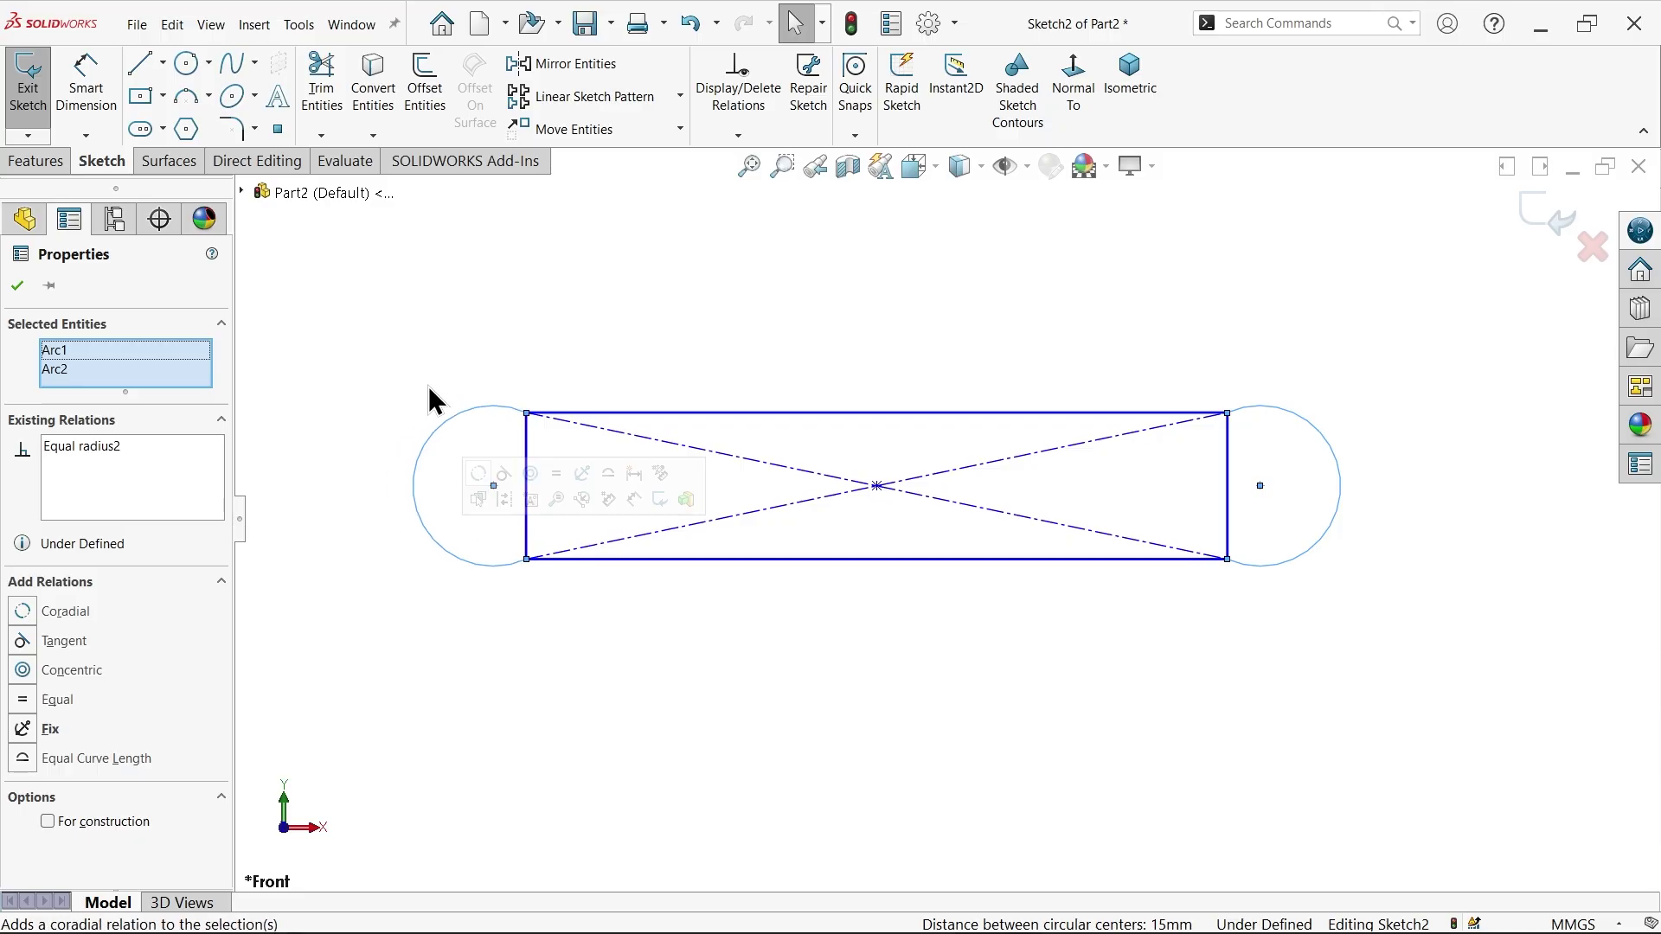
click(87, 78)
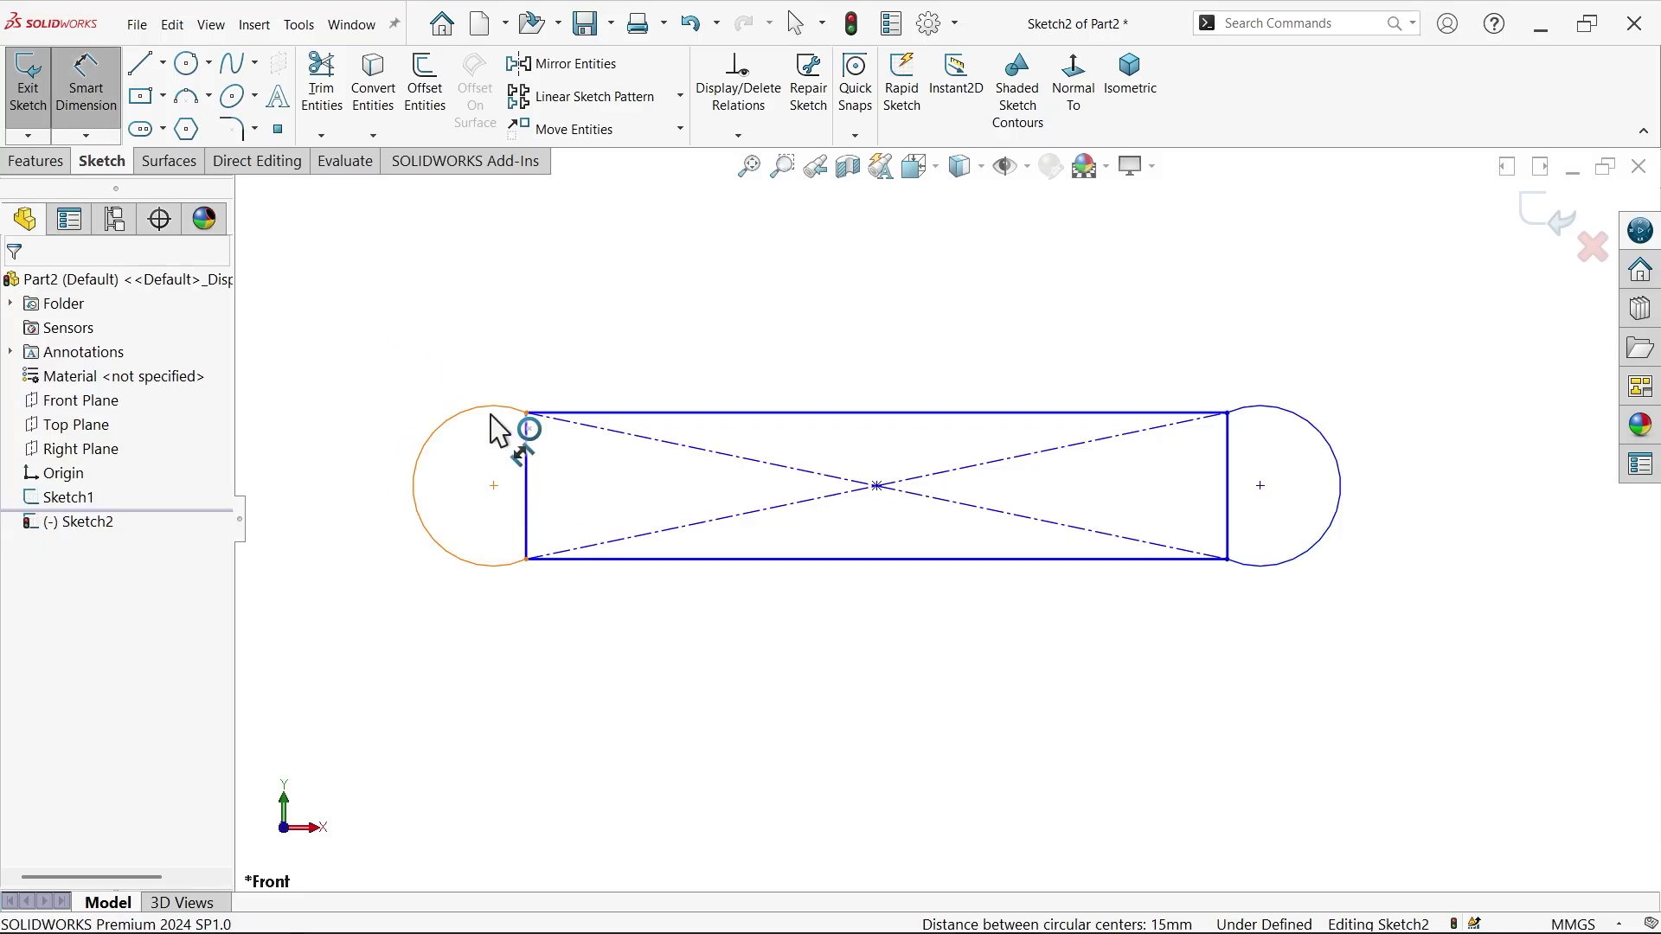
click(493, 485)
click(1261, 486)
click(946, 313)
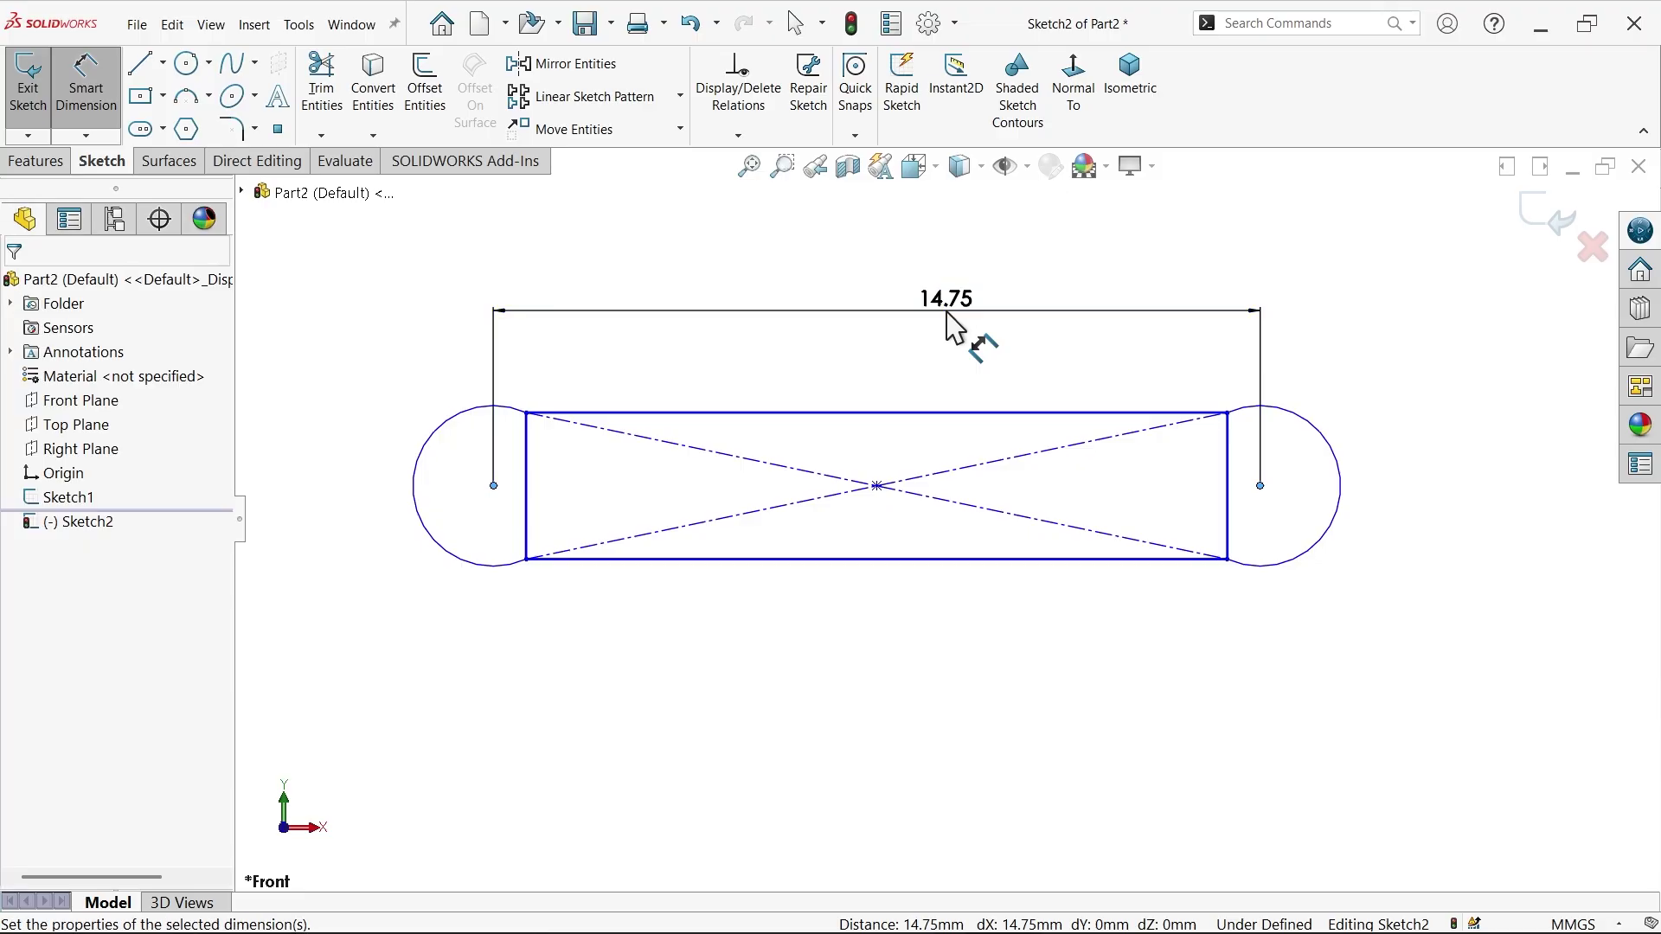
text(15)
key(Return)
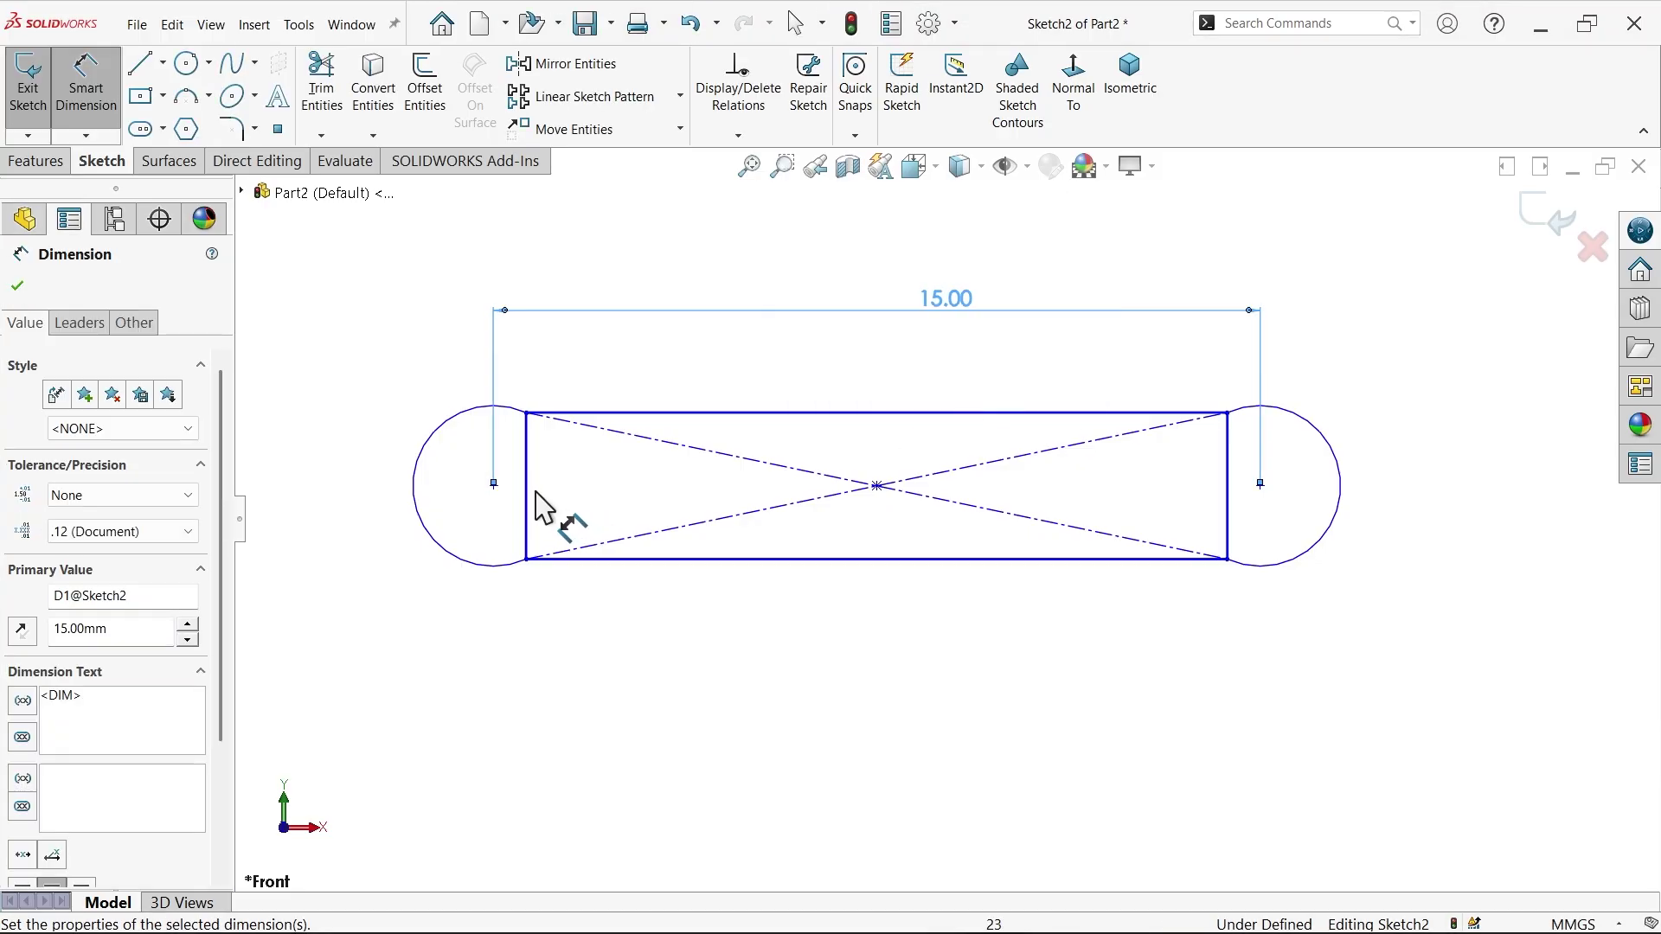
click(529, 506)
click(320, 512)
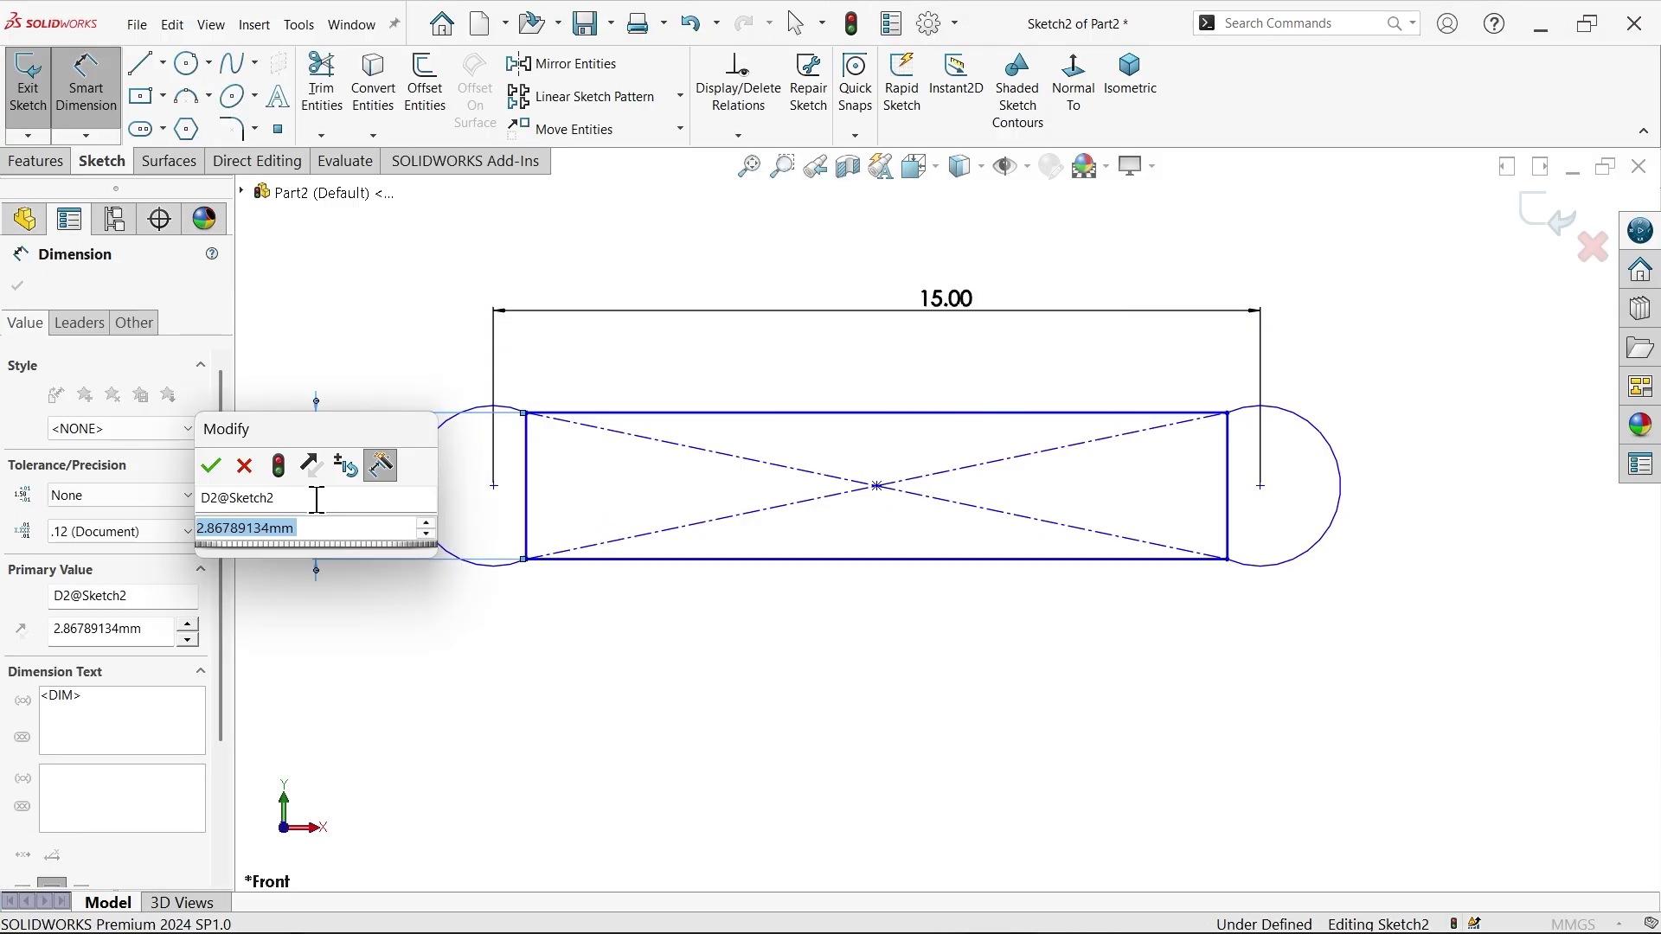
text(2)
key(Return)
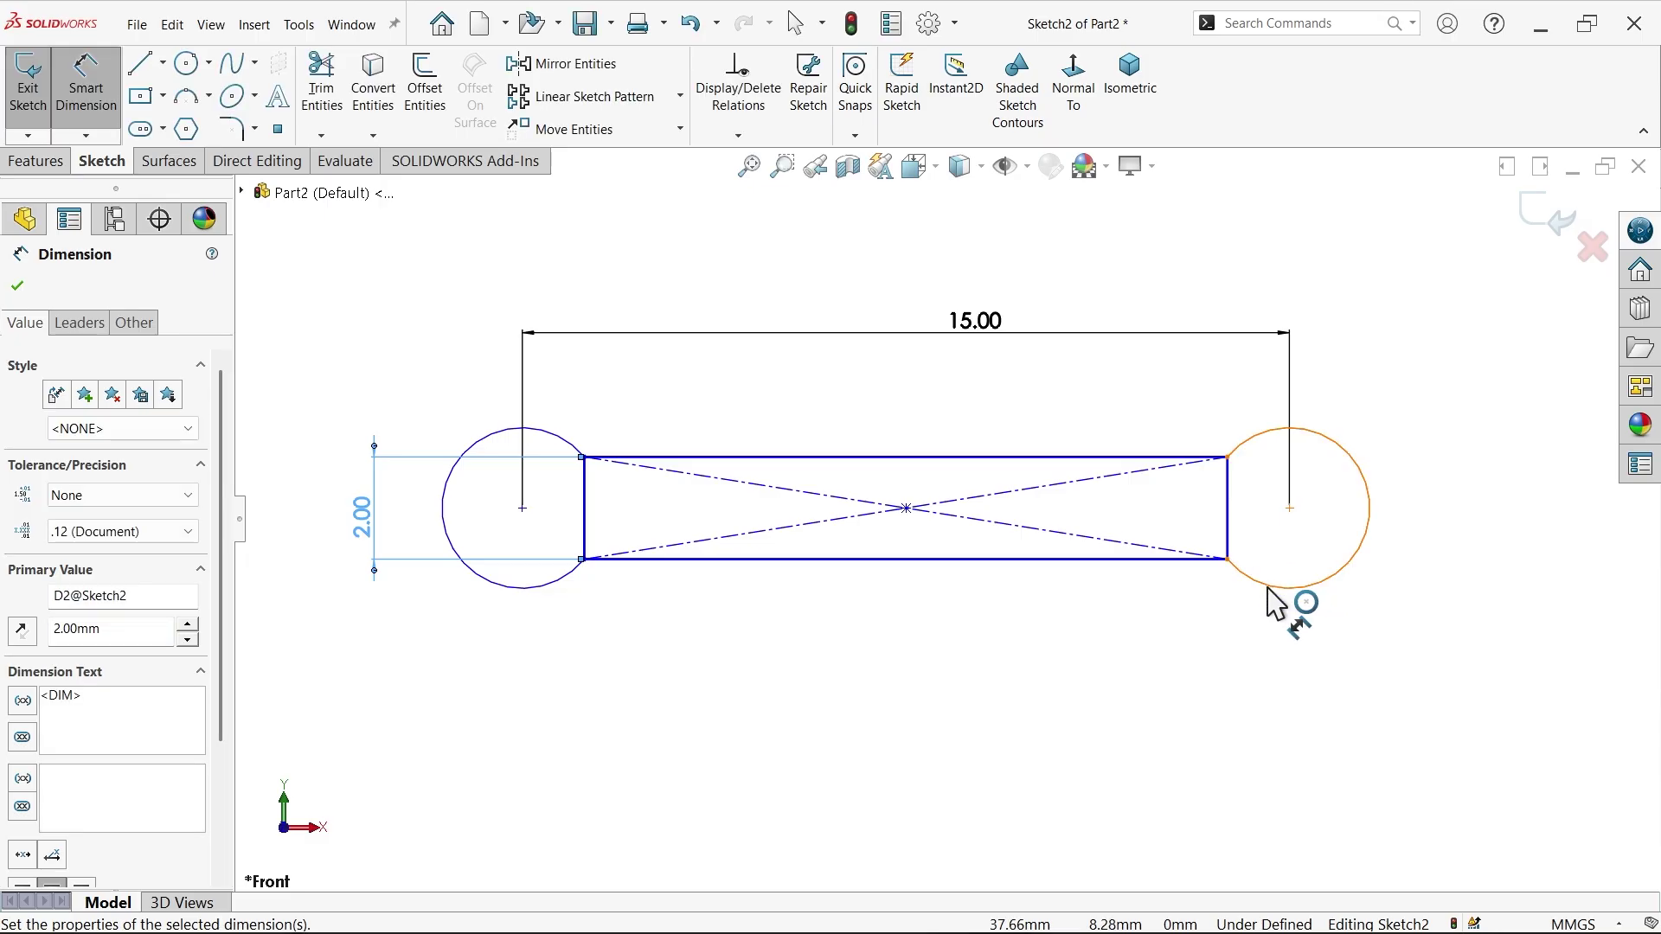
click(1273, 597)
click(1227, 687)
text(1.5)
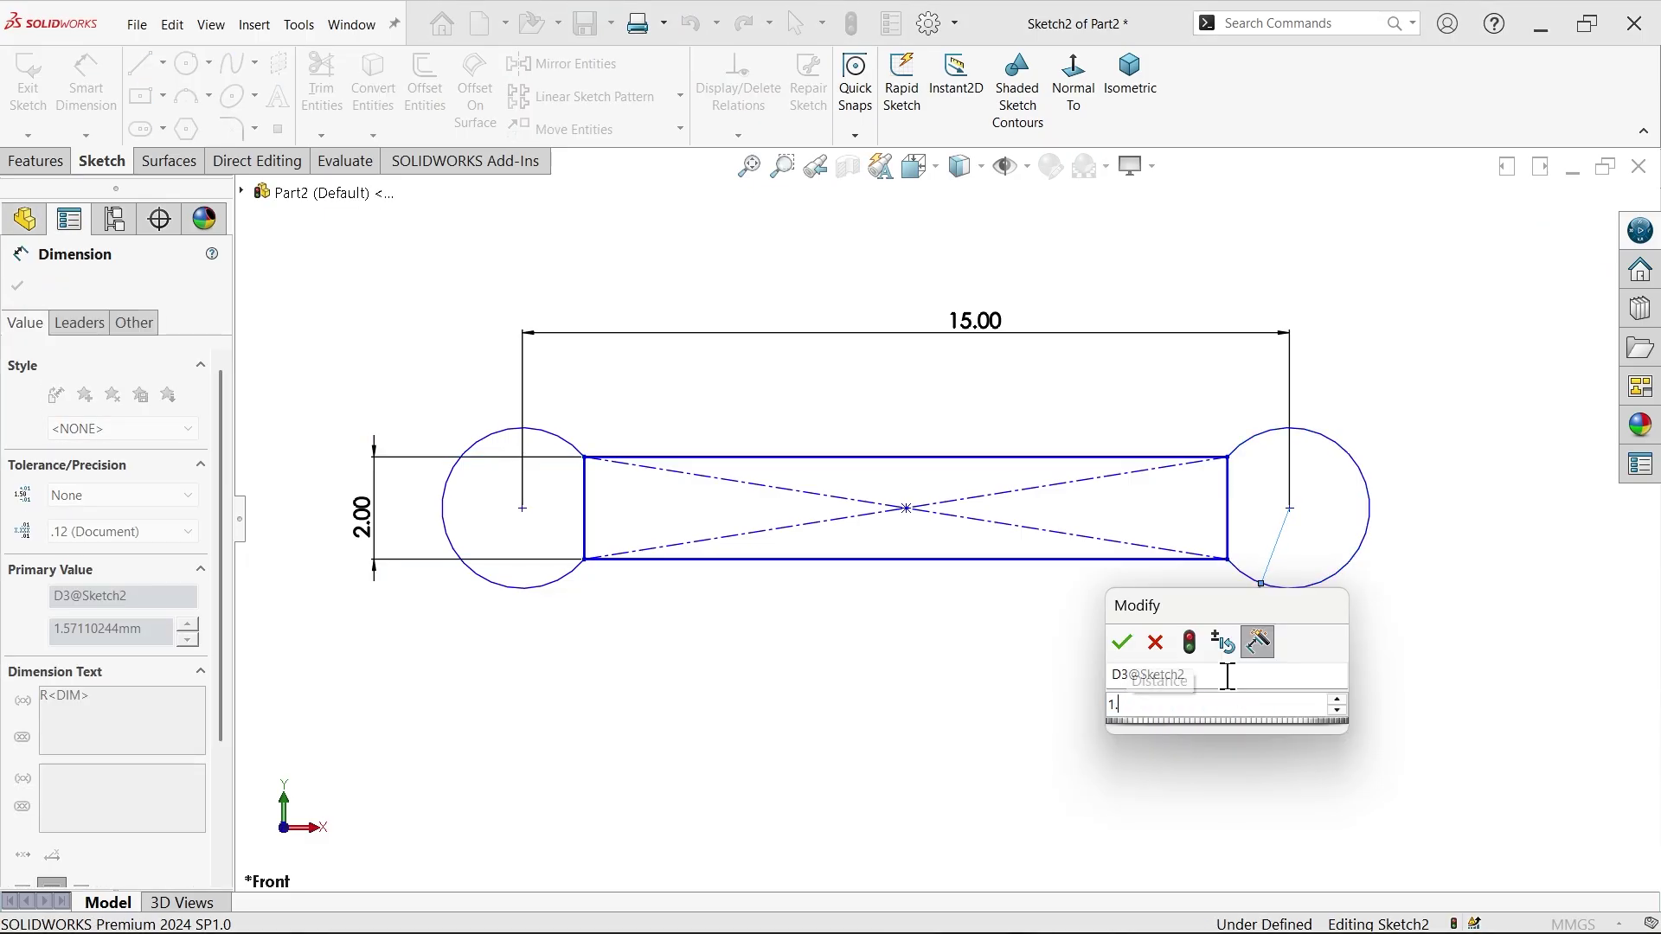
key(Return)
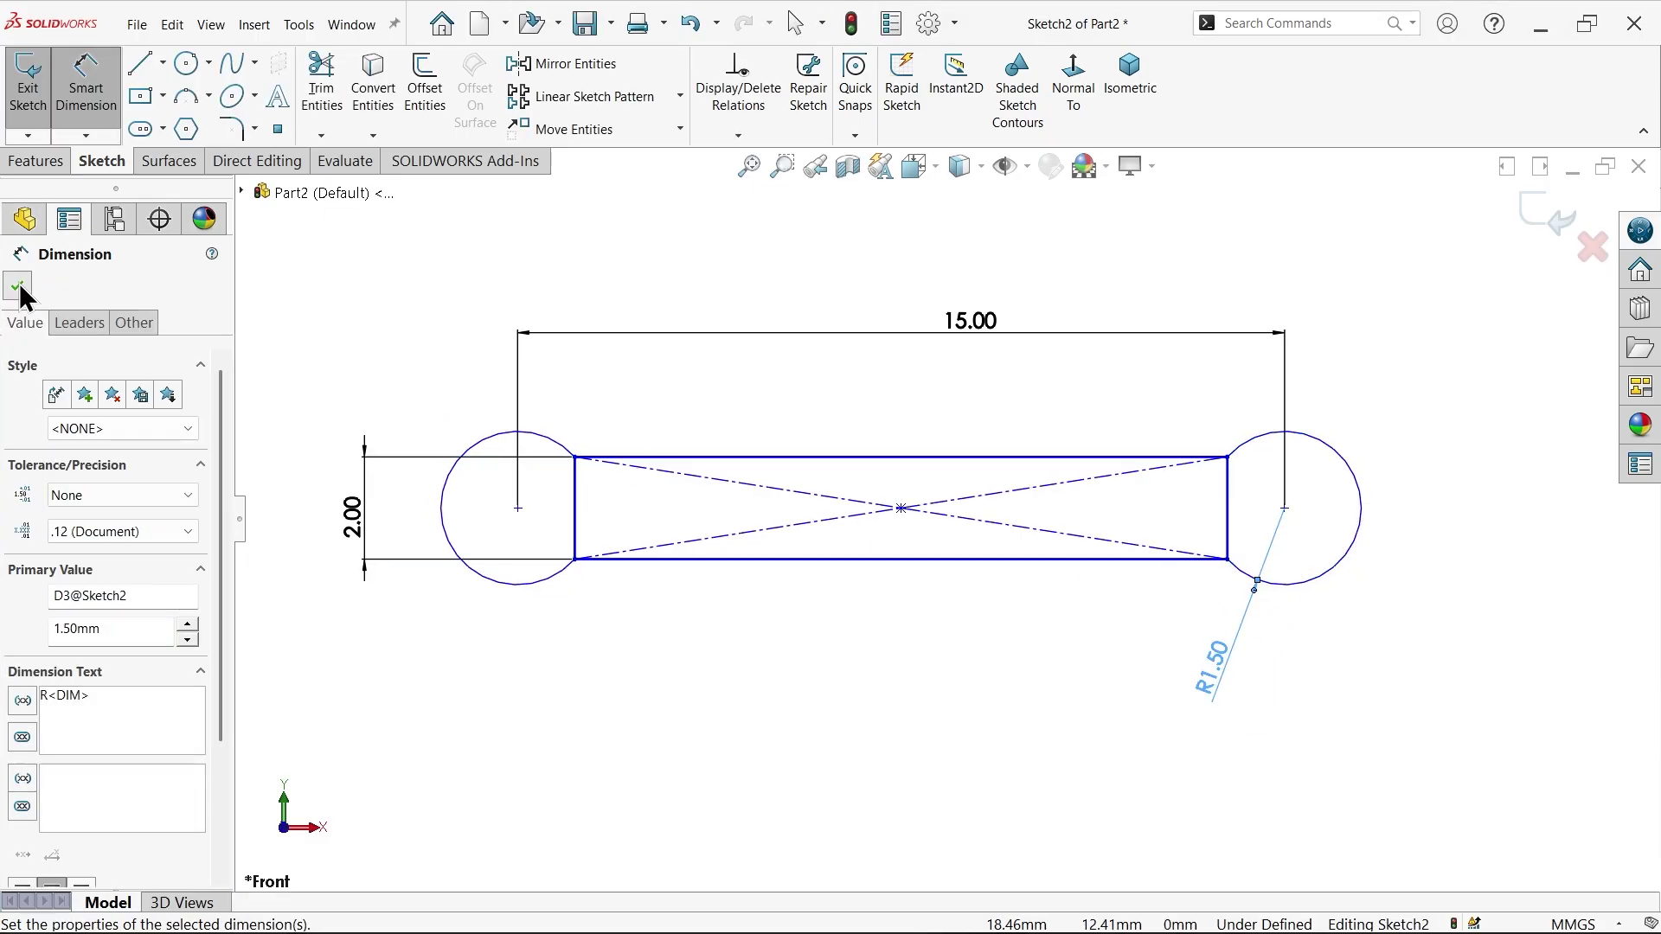
click(18, 287)
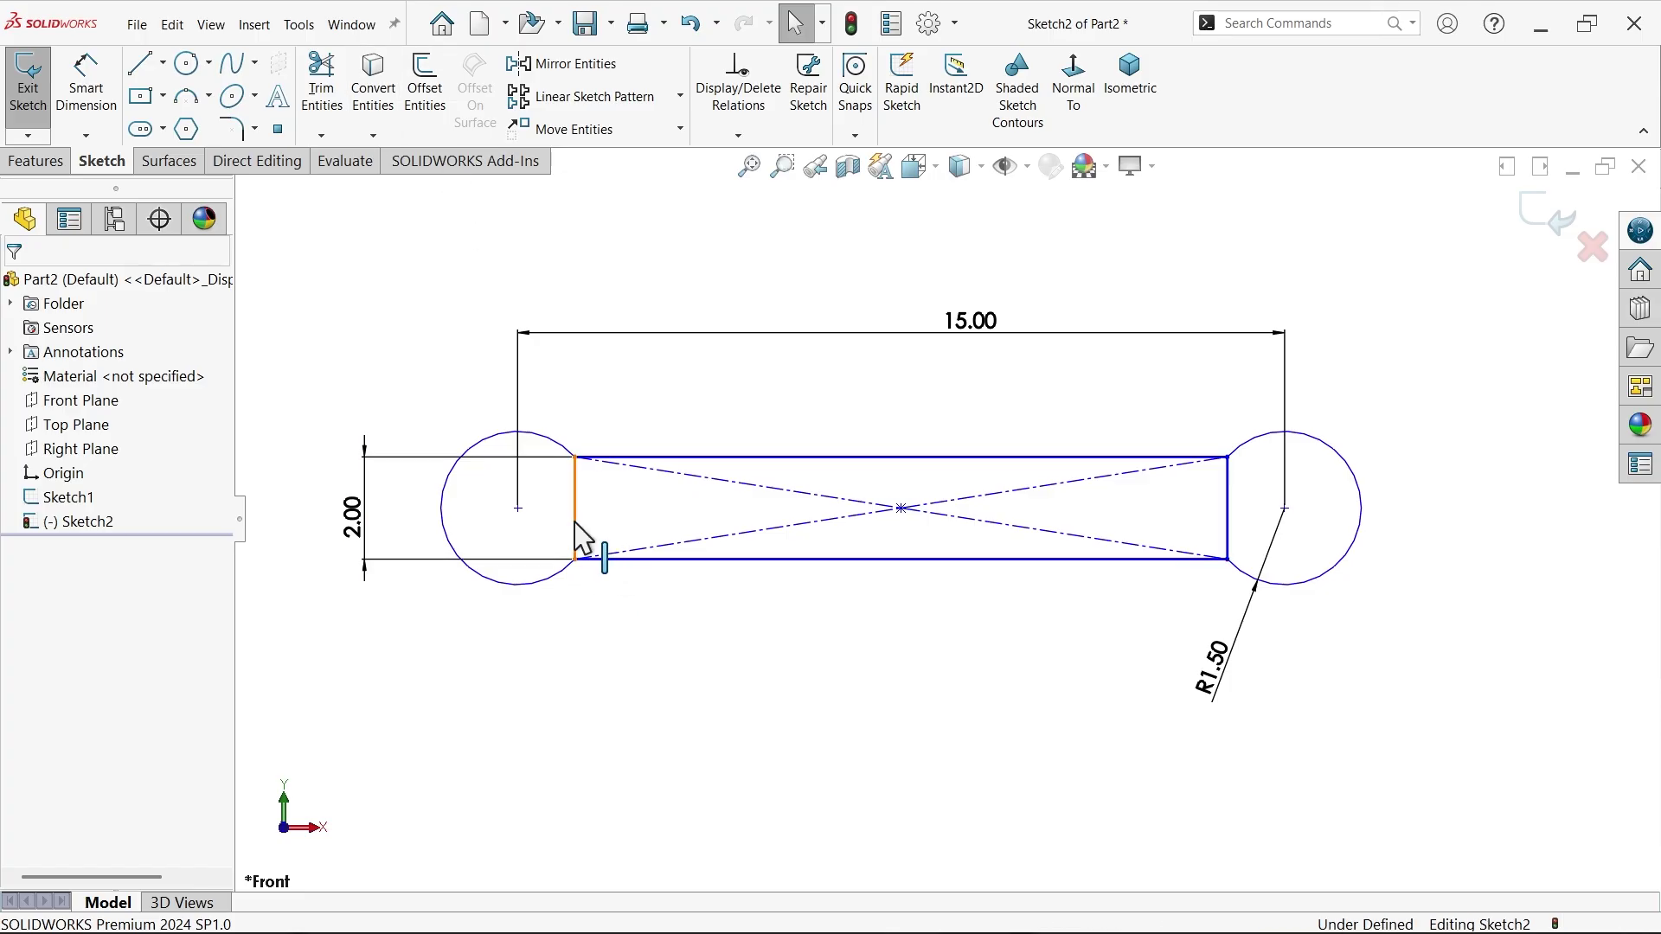
Convert the slot's left and right vertical edges to construction geometry.
click(578, 538)
click(646, 476)
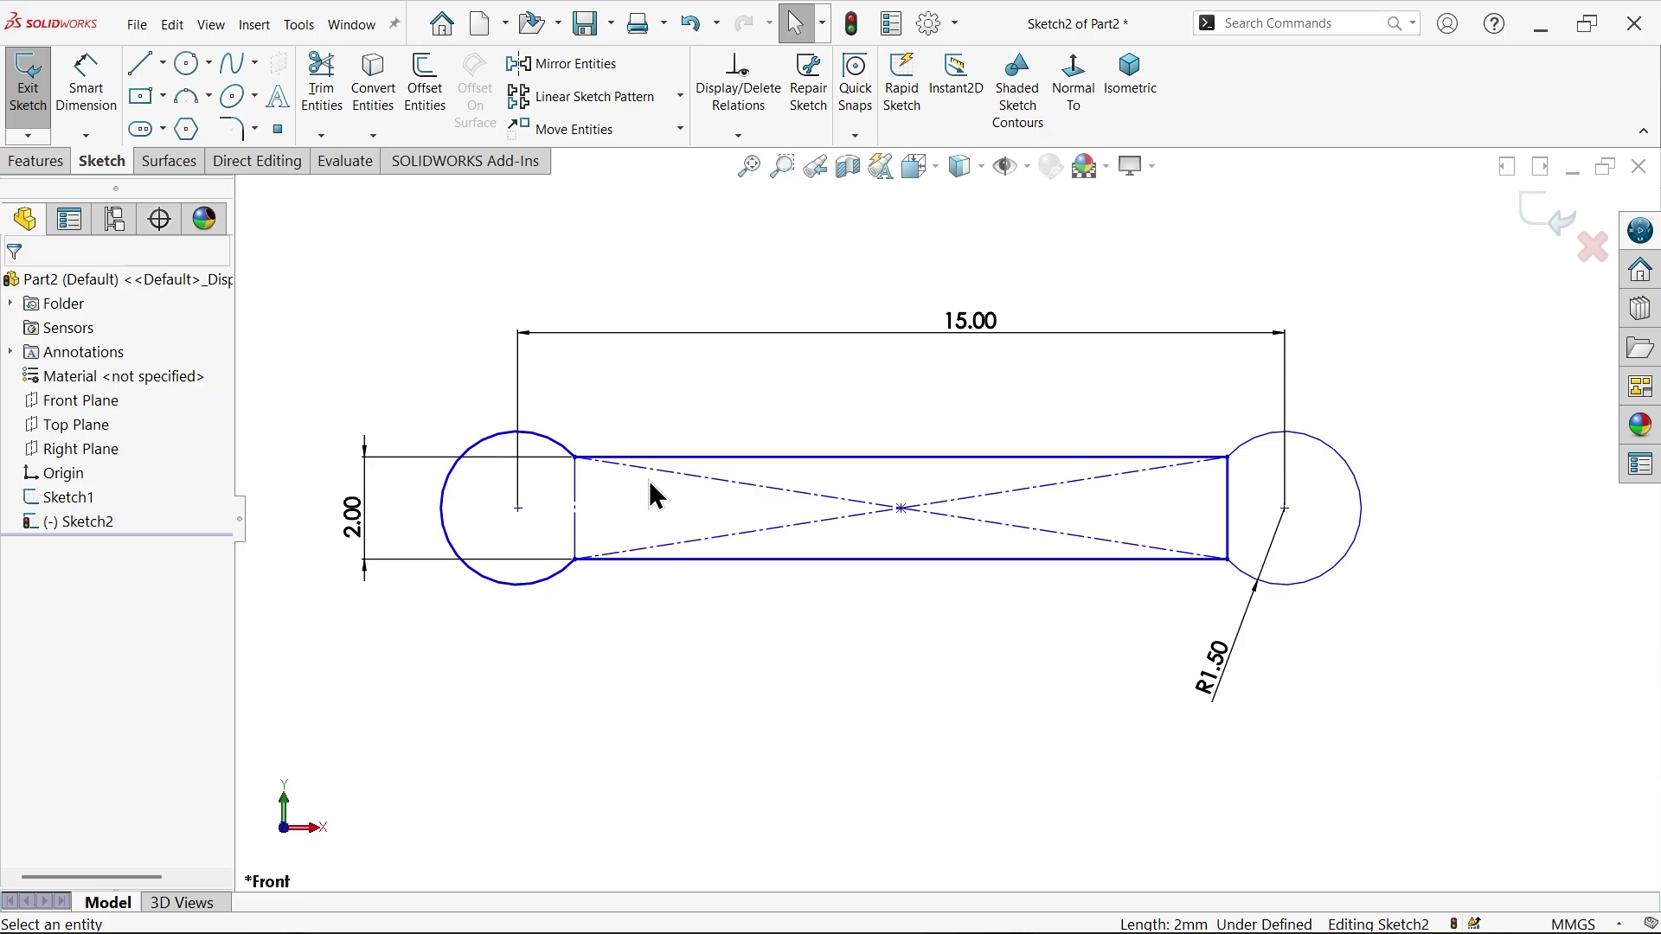
click(1228, 539)
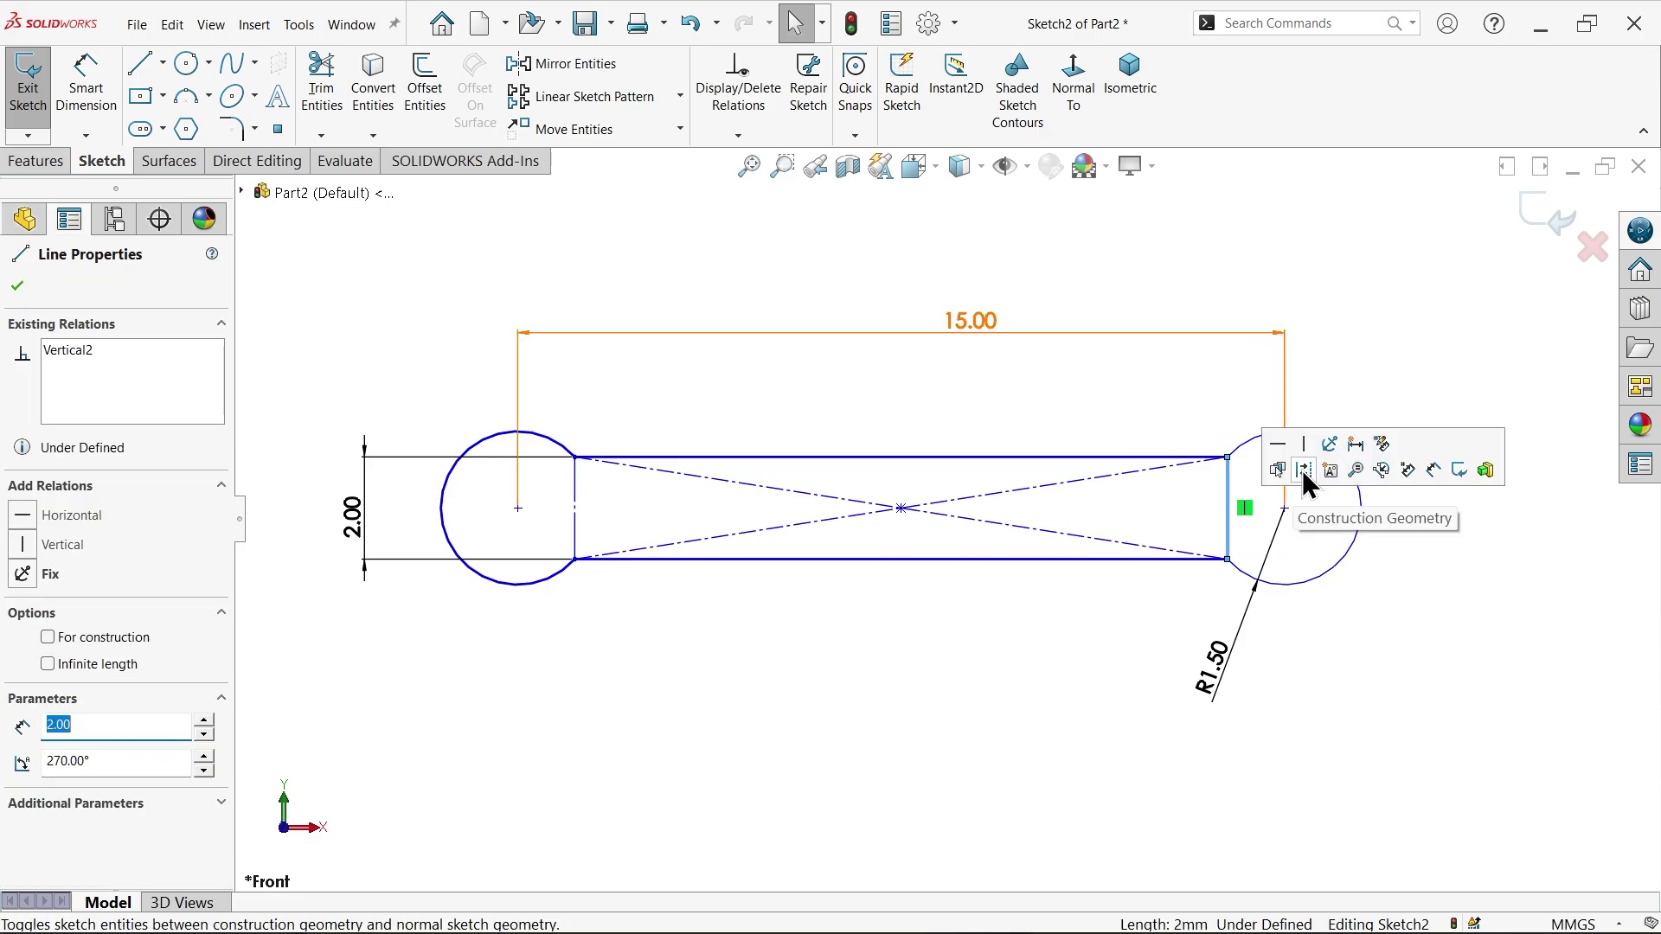
click(1302, 471)
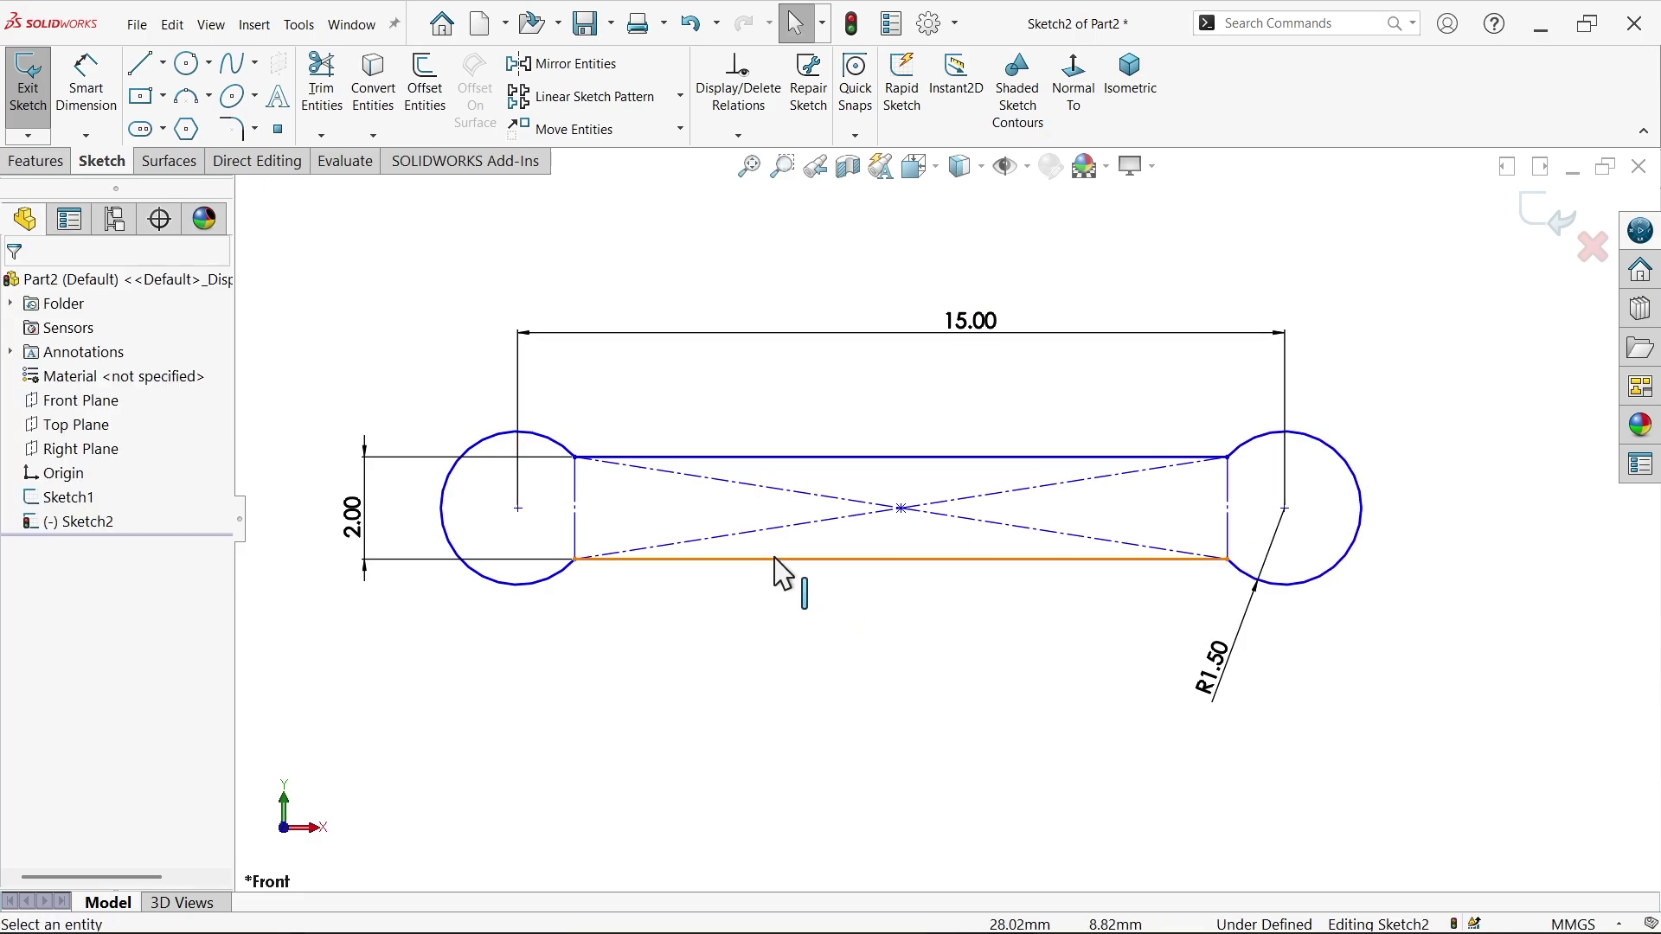
scroll(776, 573, up, 2)
Pierce the slot's centre point onto the 100 mm ring circle and exit the sketch.
middle_drag(774, 572, 988, 681)
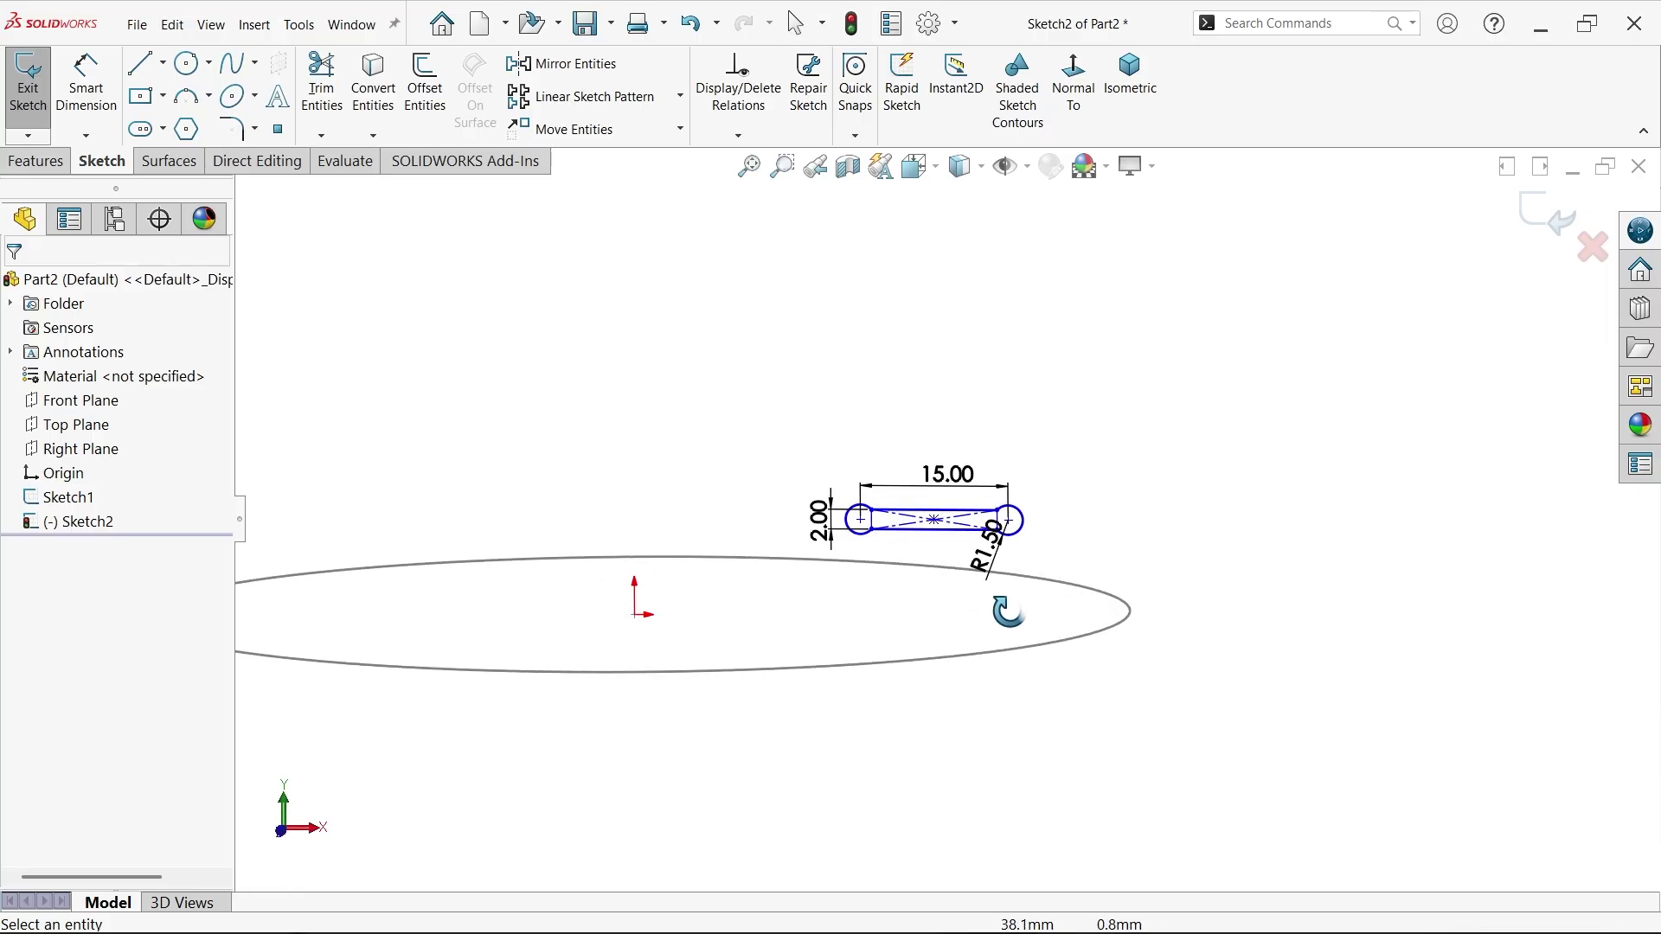
scroll(1017, 648, down, 2)
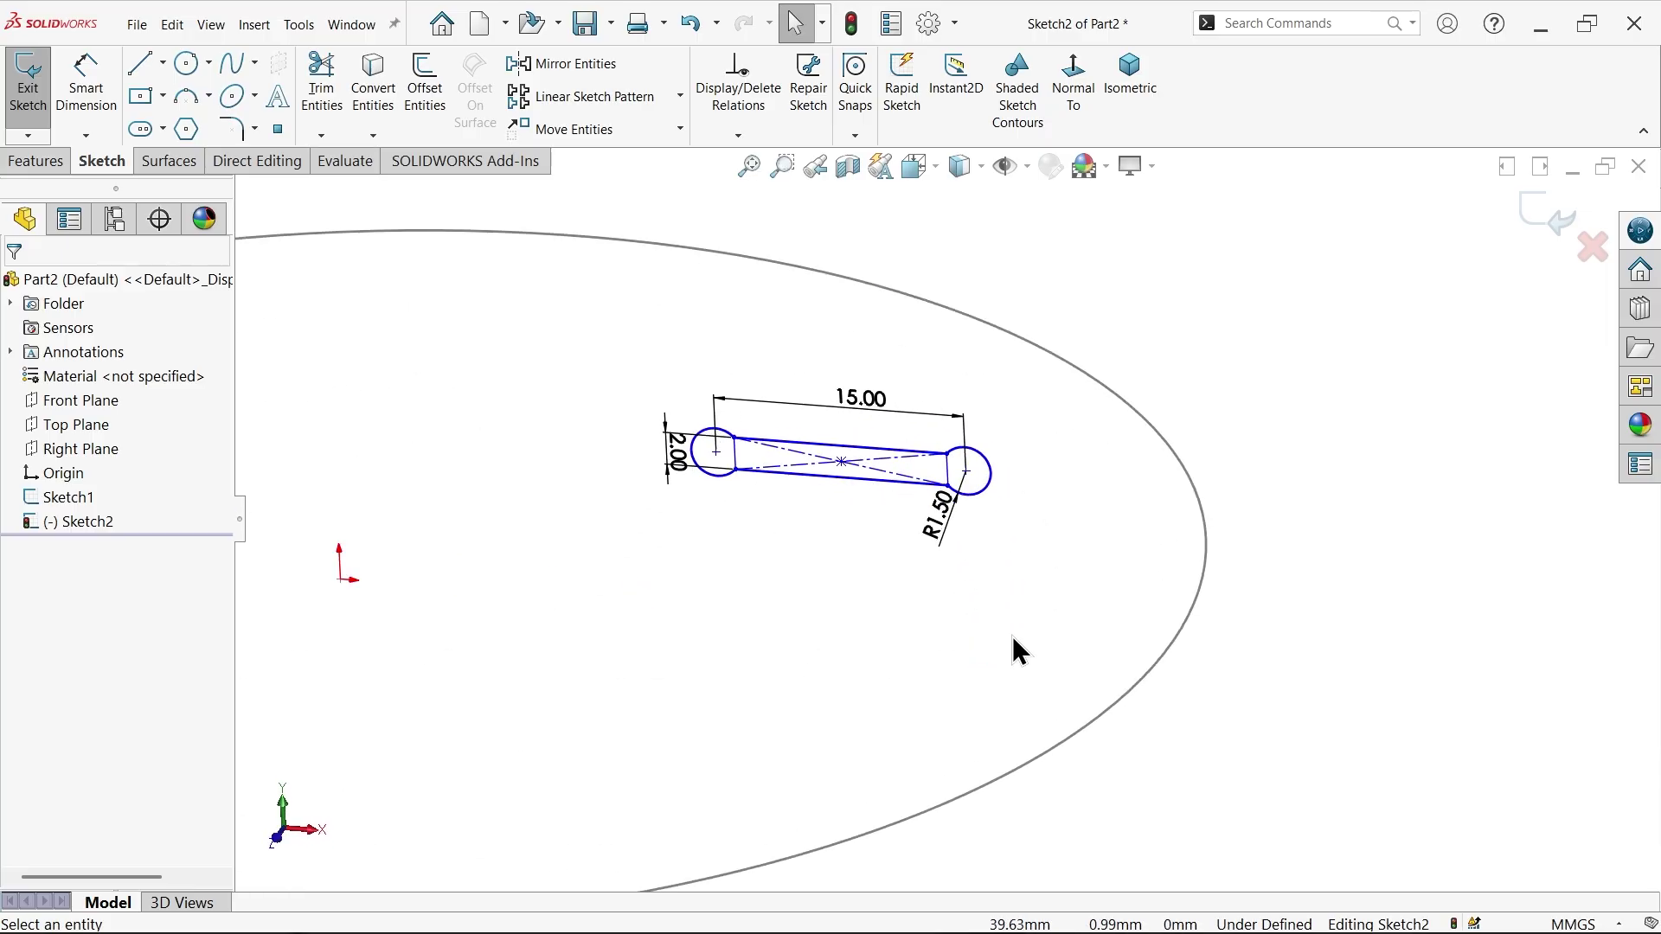
click(1177, 653)
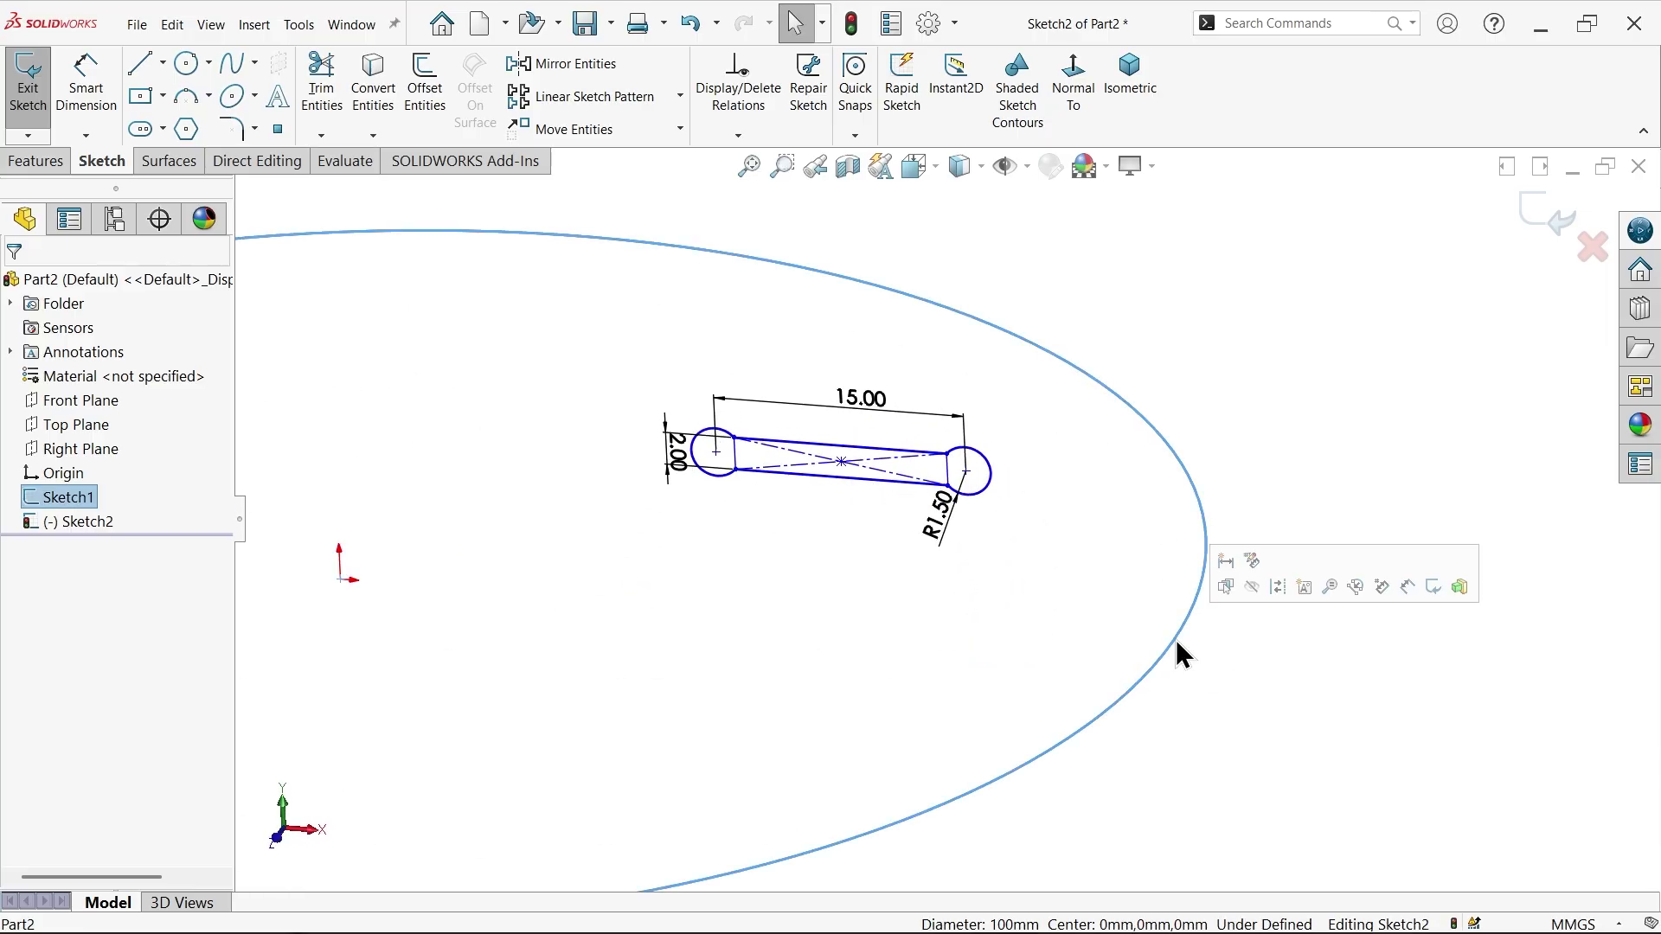
ctrl+click(842, 463)
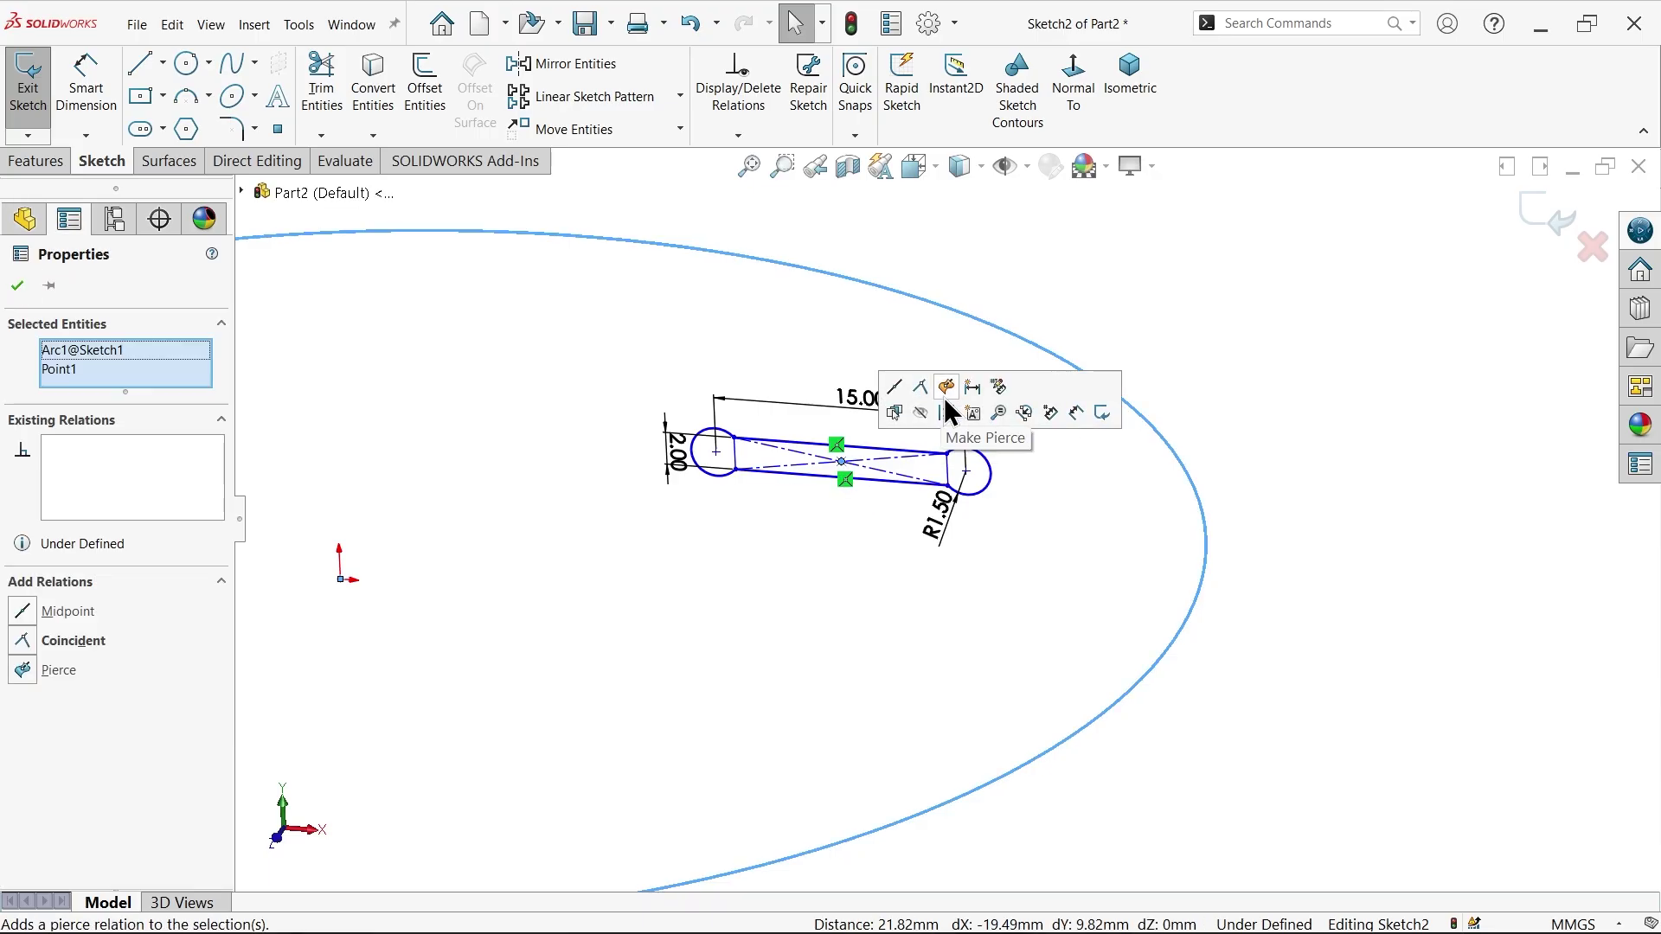
click(945, 389)
key(Escape)
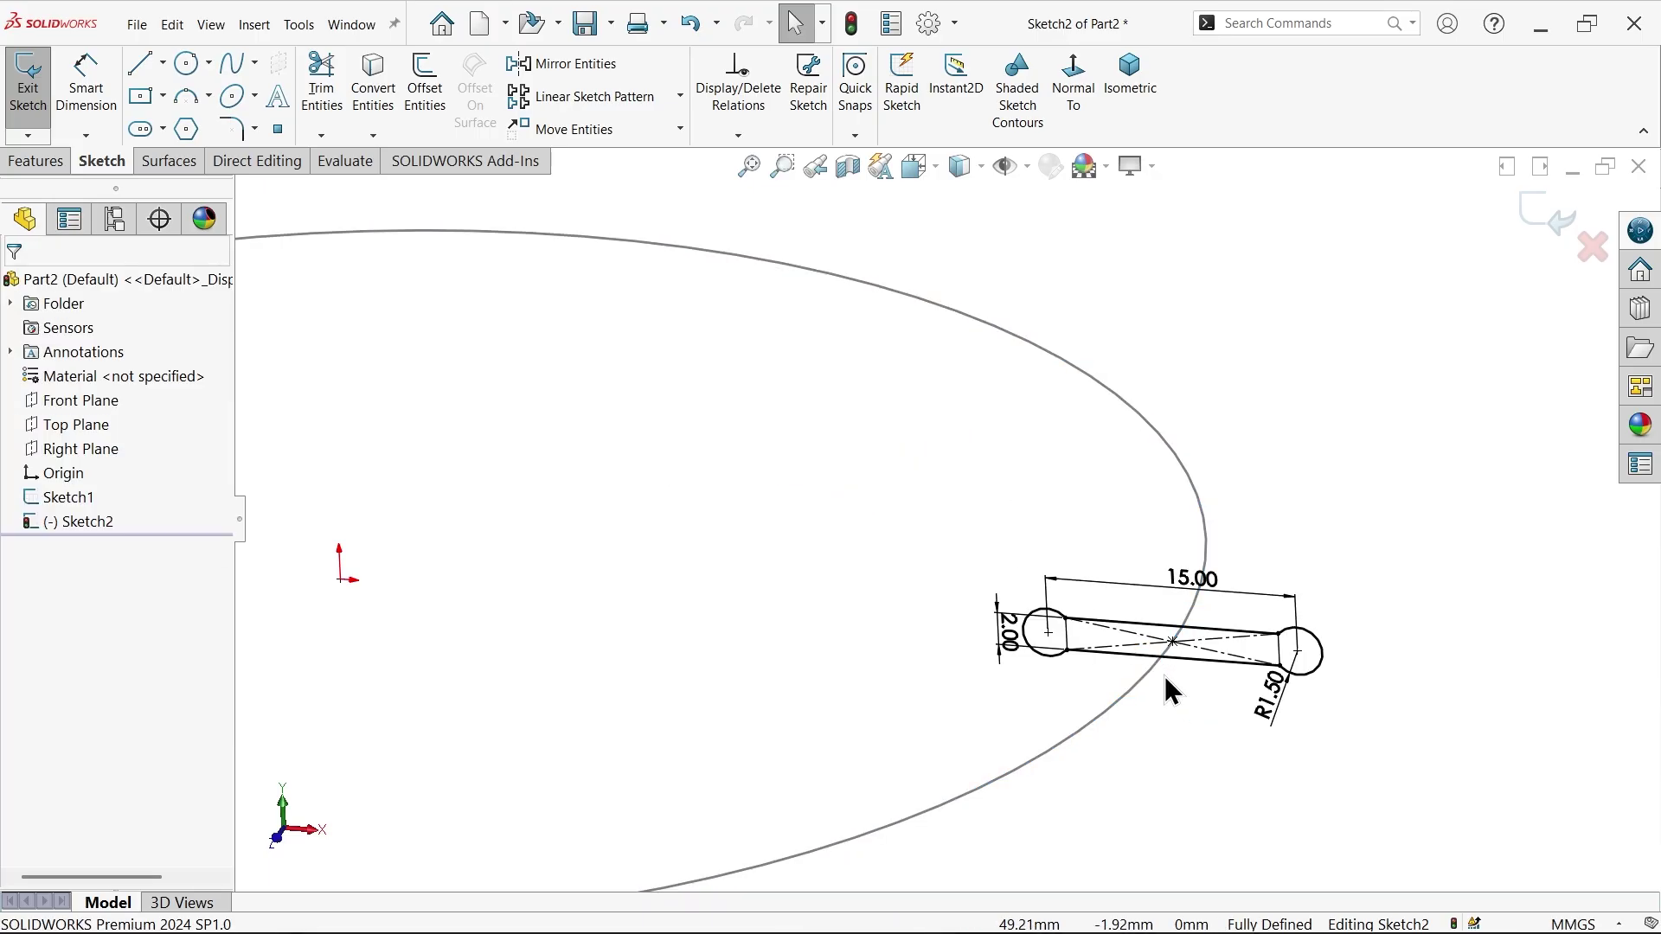
click(1544, 221)
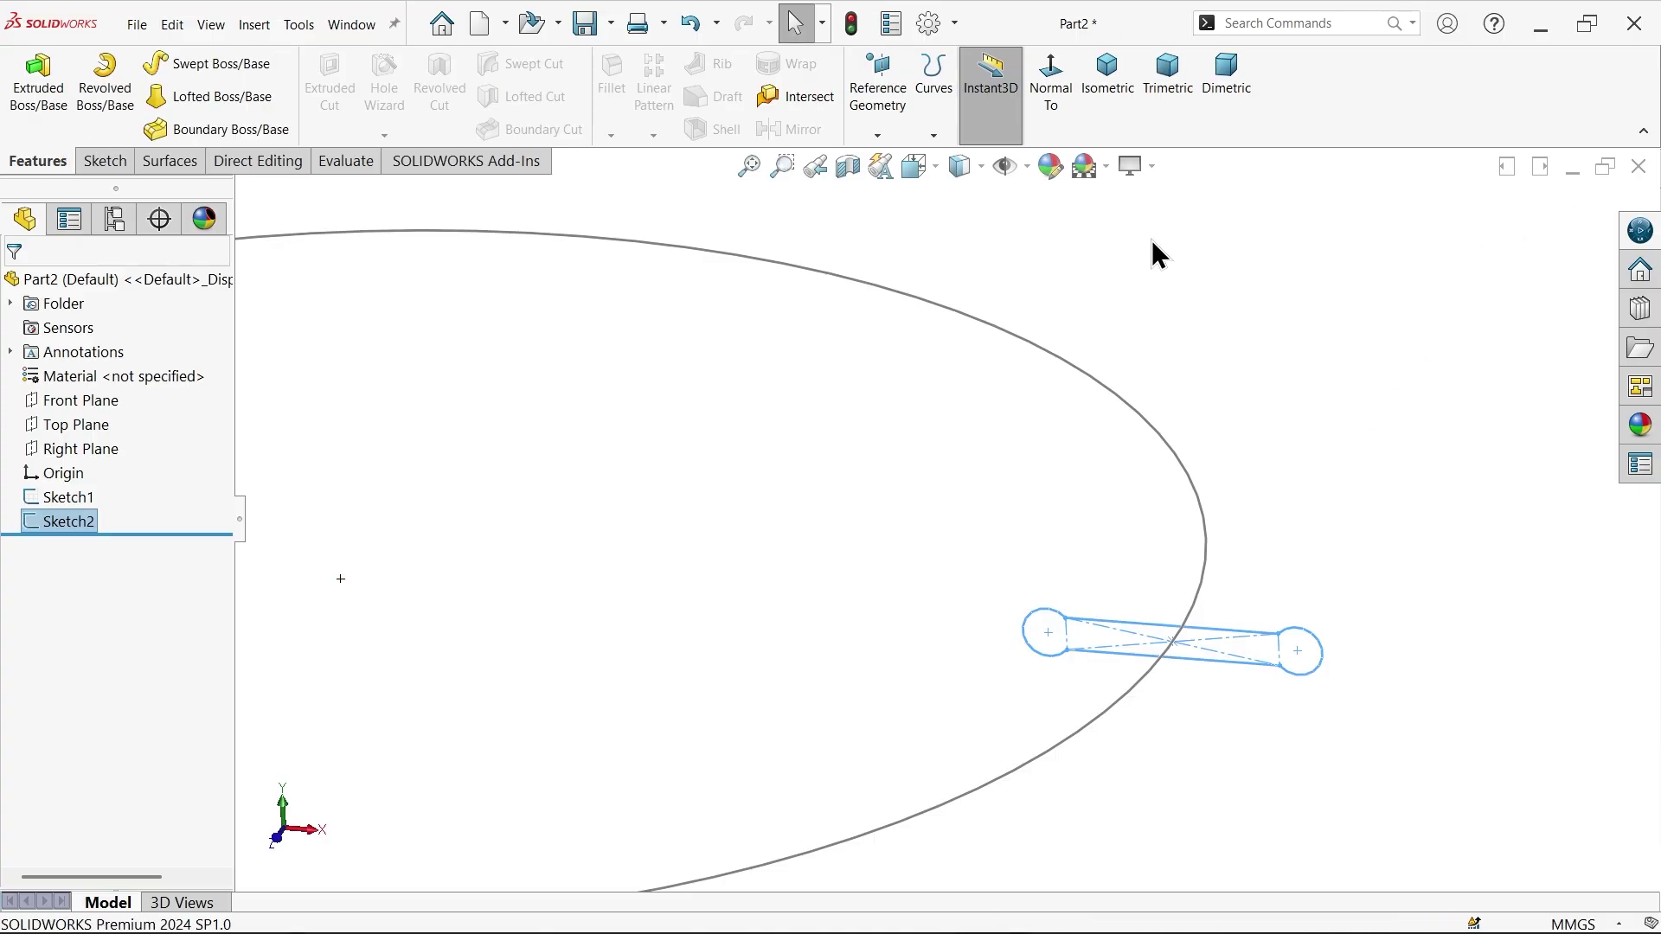
Preview a sweep of the Sketch2 slot profile along the Sketch1 ring circle.
click(212, 62)
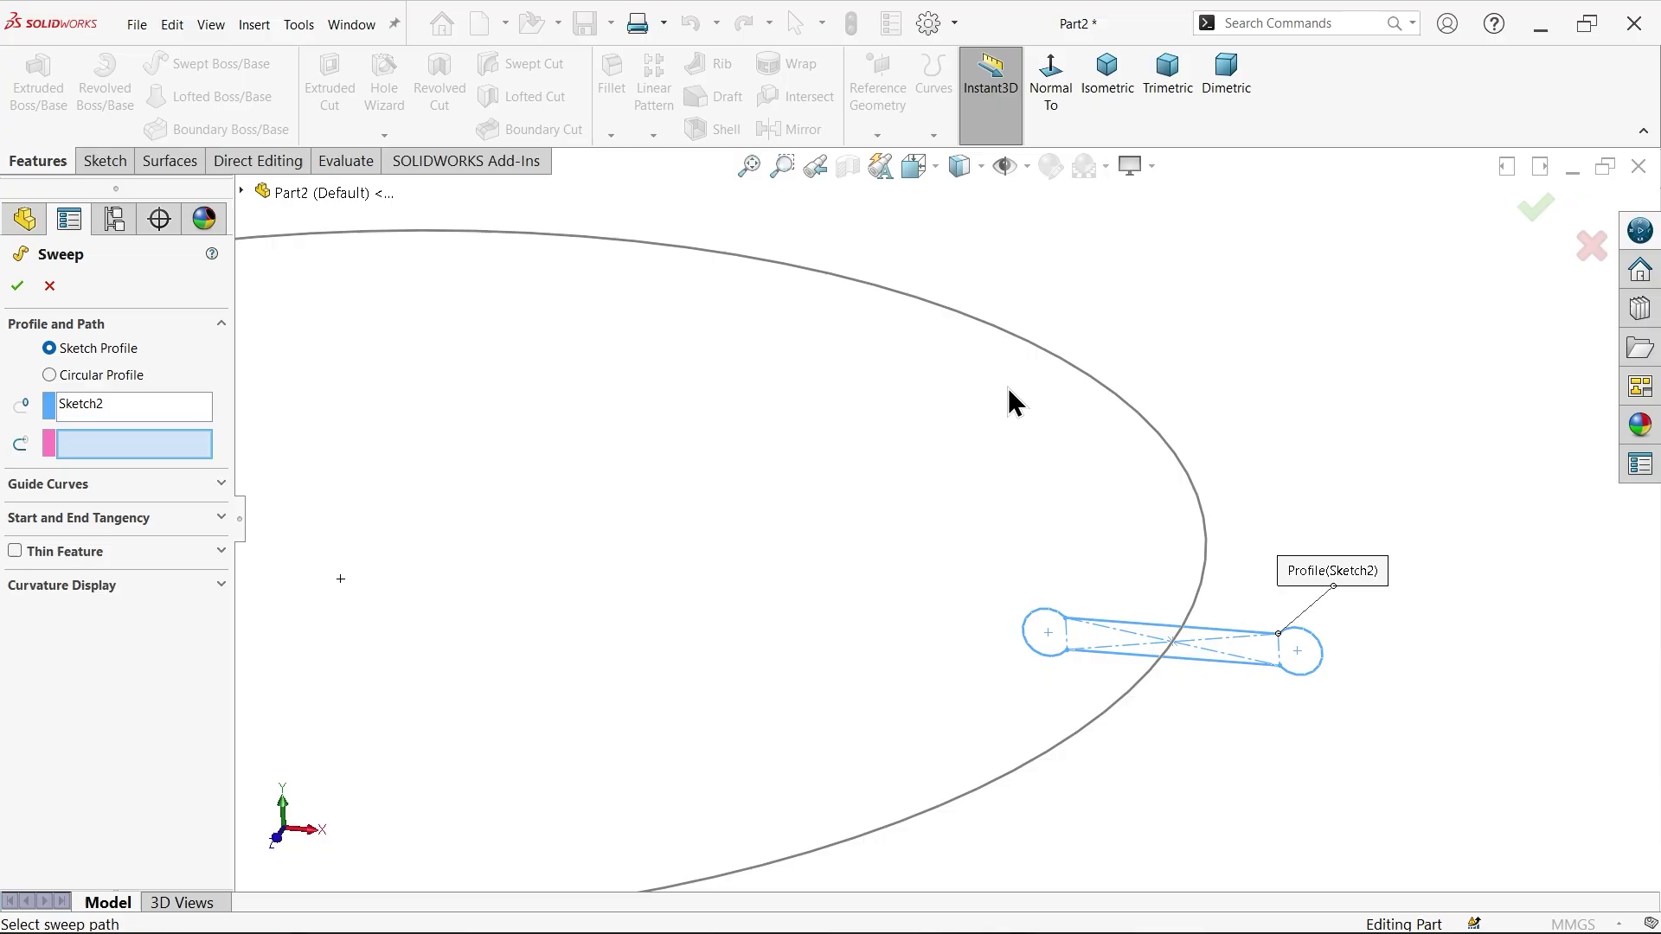
scroll(995, 411, up, 5)
scroll(633, 496, down, 2)
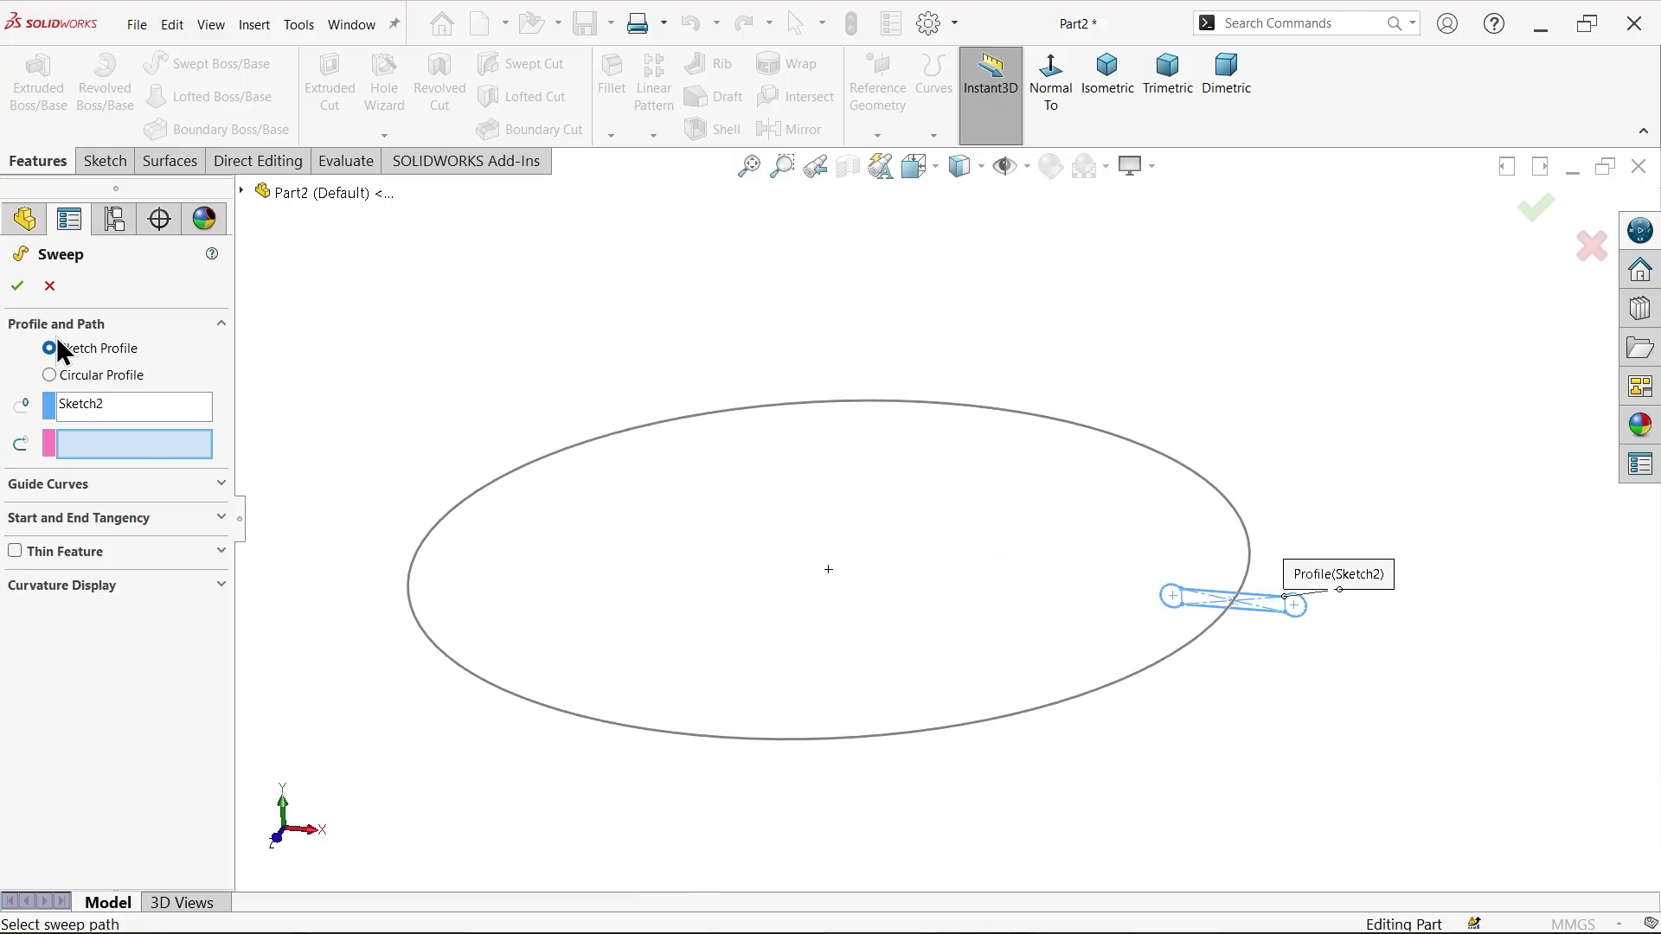
click(77, 409)
scroll(1196, 607, down, 2)
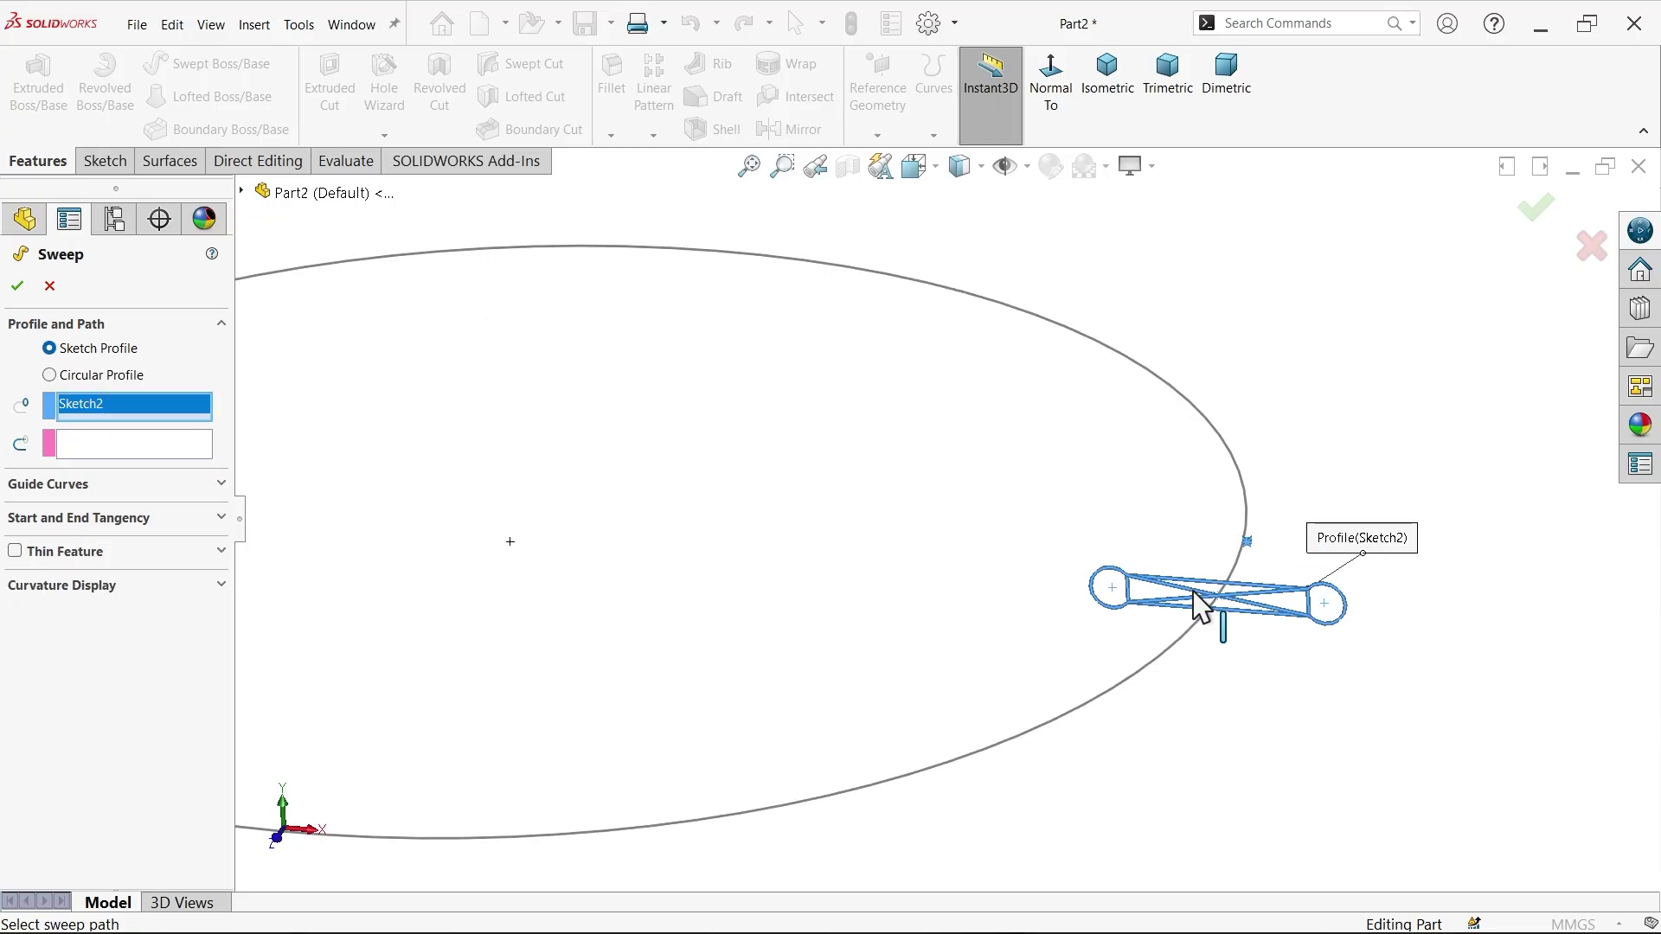
scroll(1129, 615, up, 3)
click(108, 451)
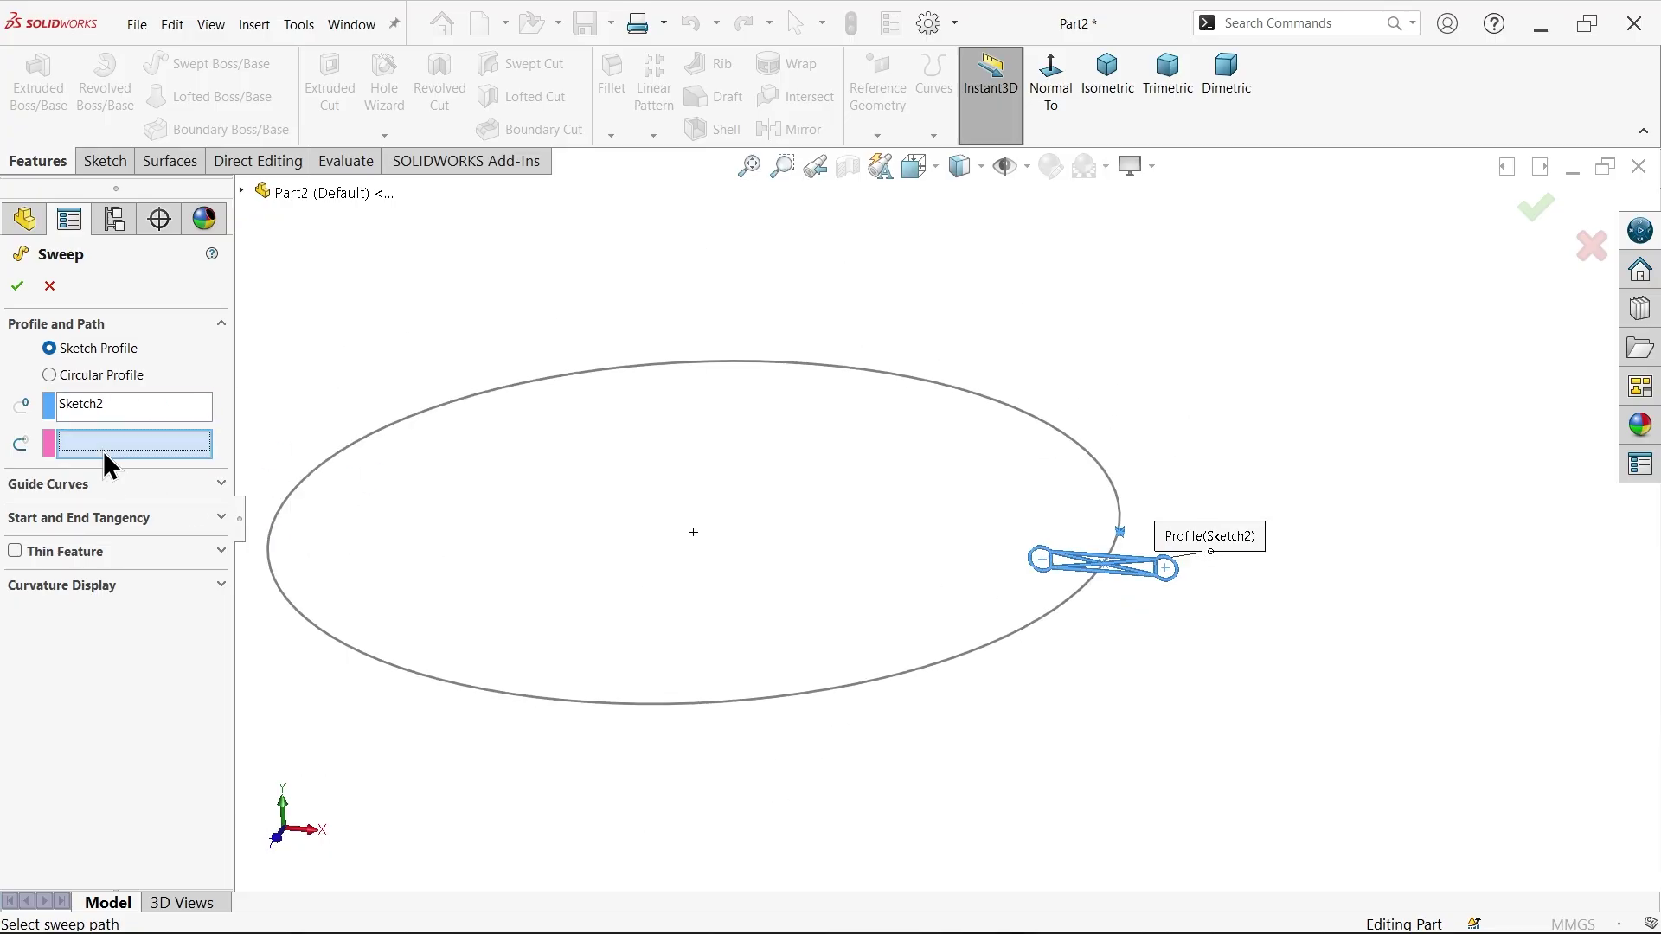
click(916, 667)
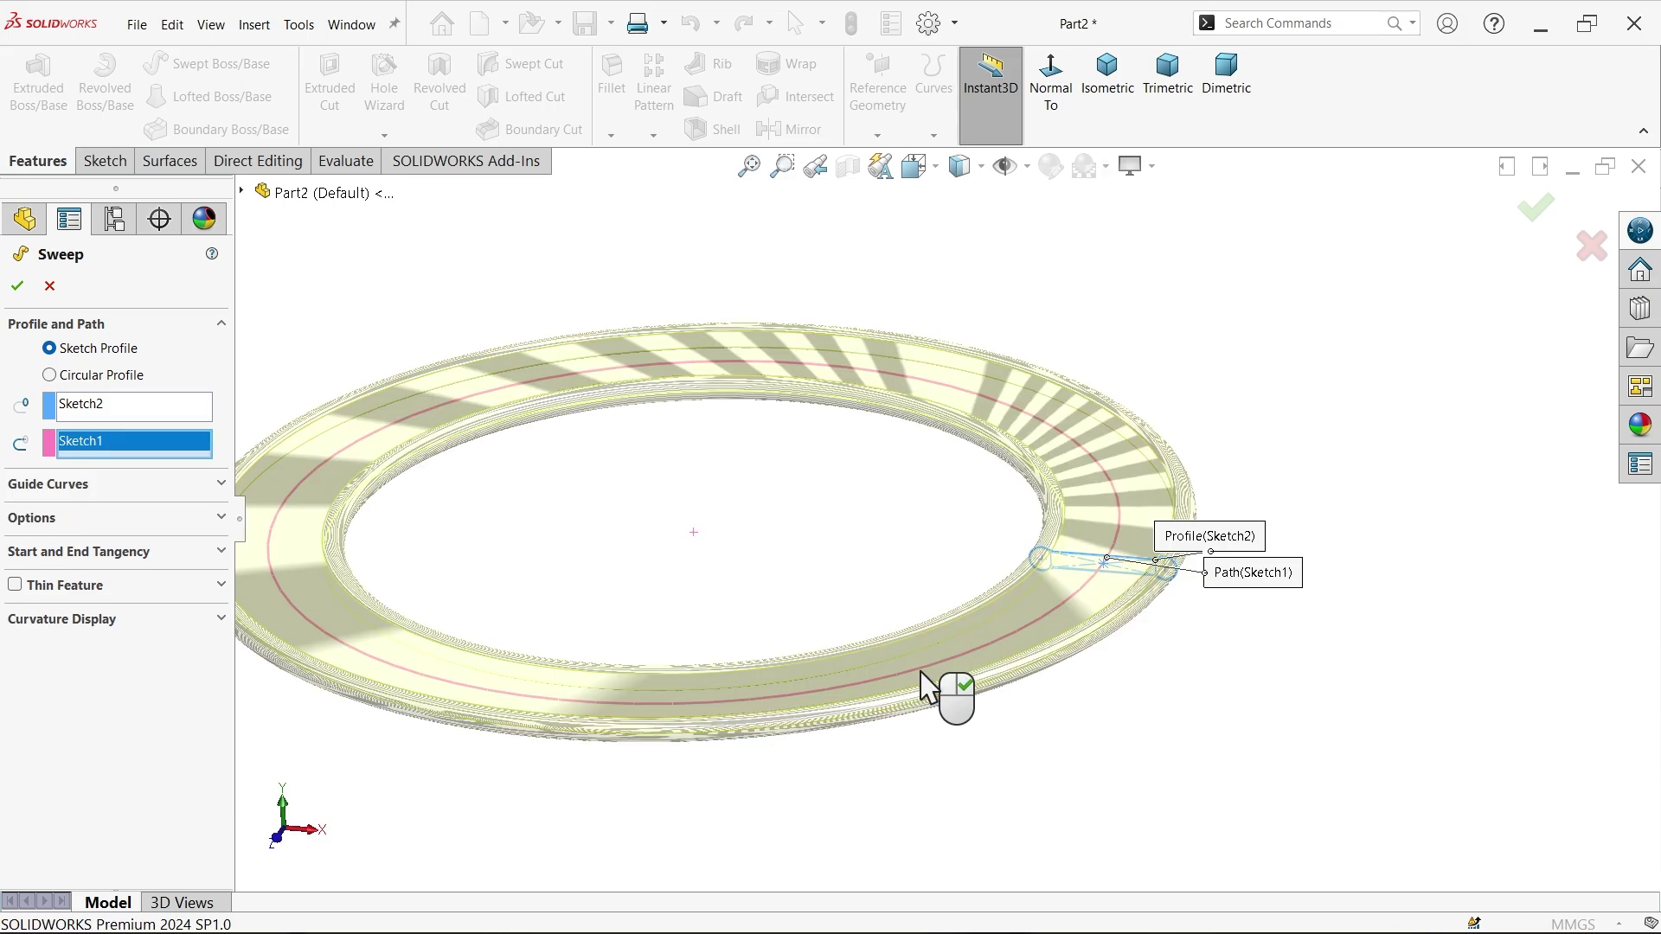
scroll(727, 584, down, 3)
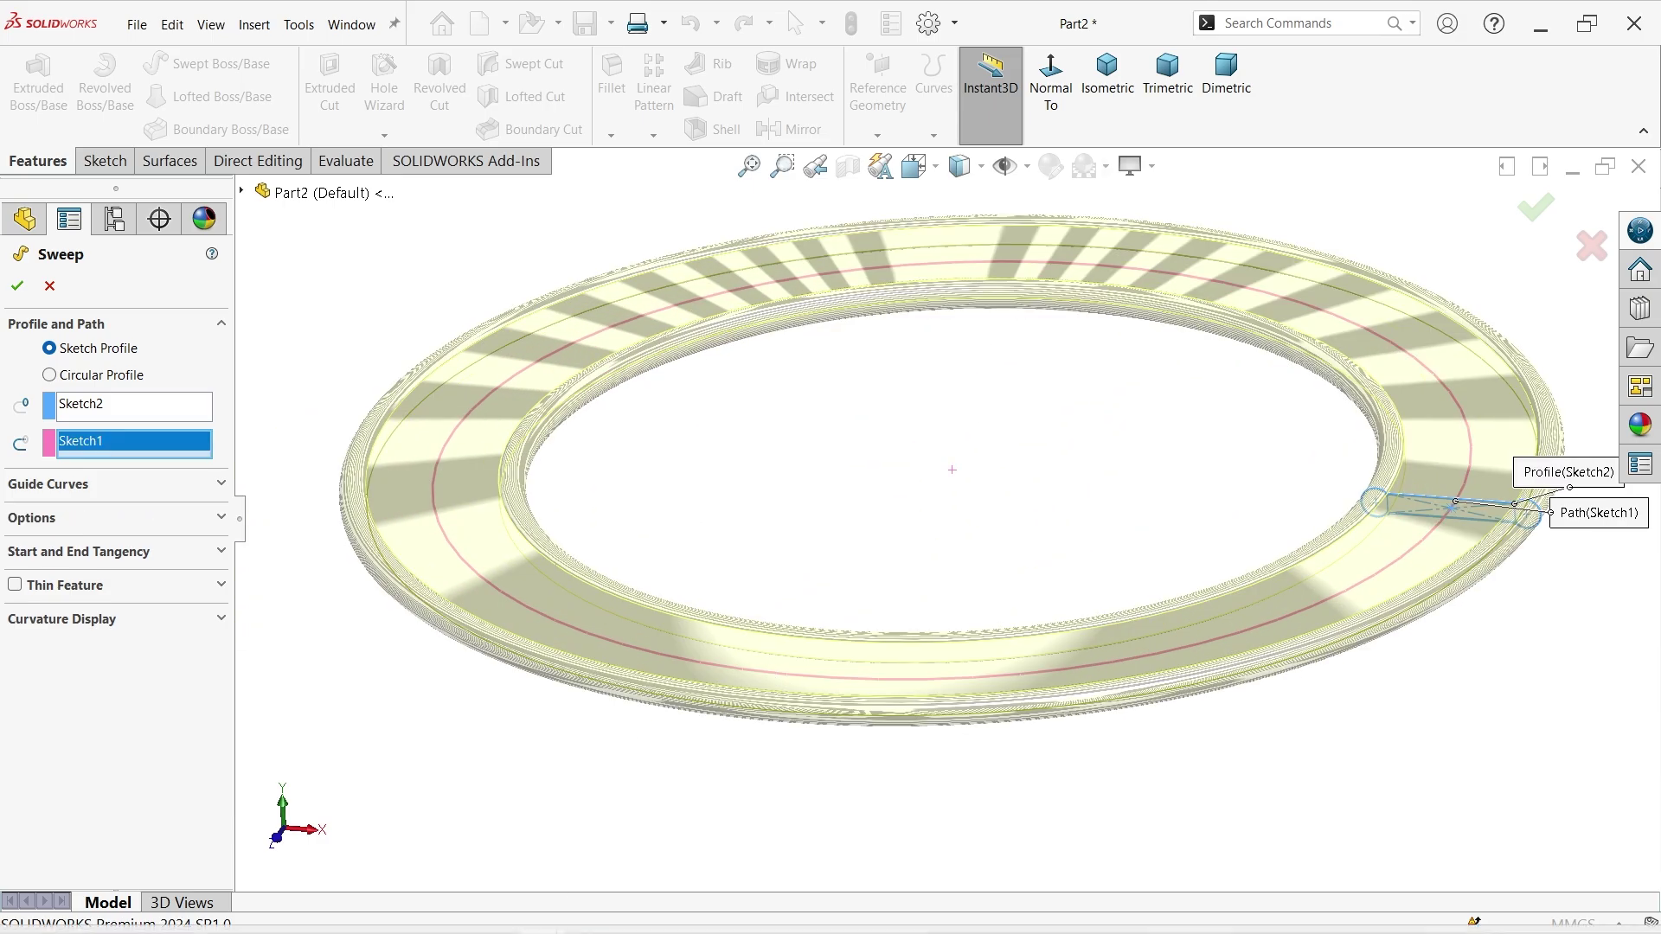
click(596, 906)
scroll(597, 377, up, 1)
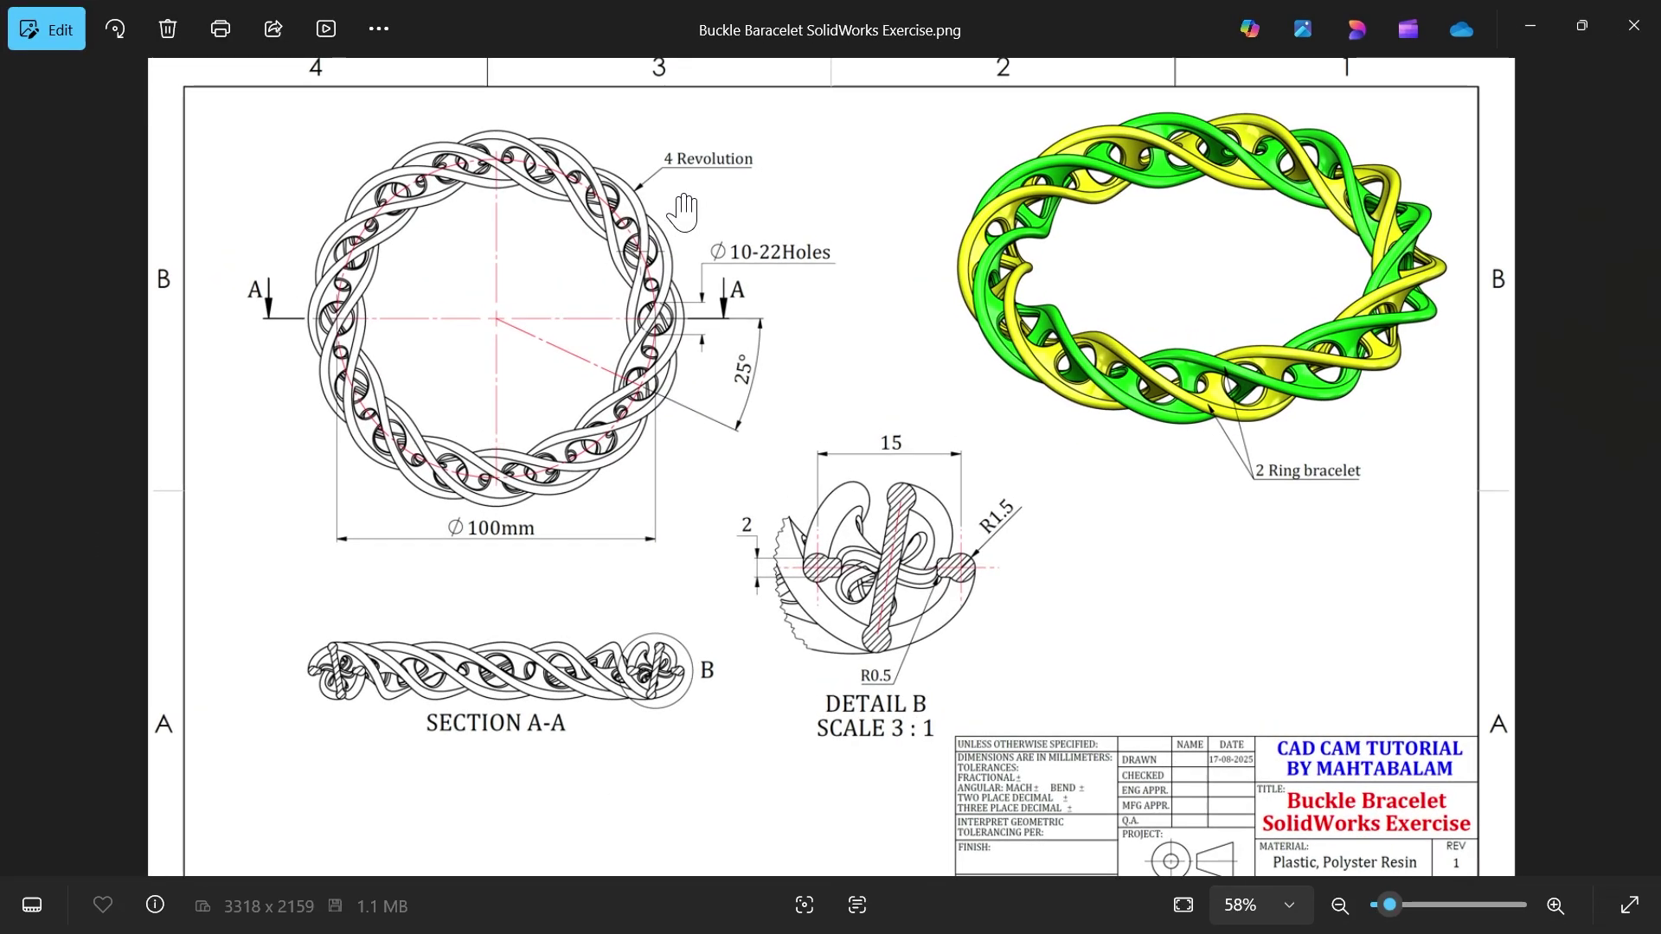
scroll(669, 169, up, 1)
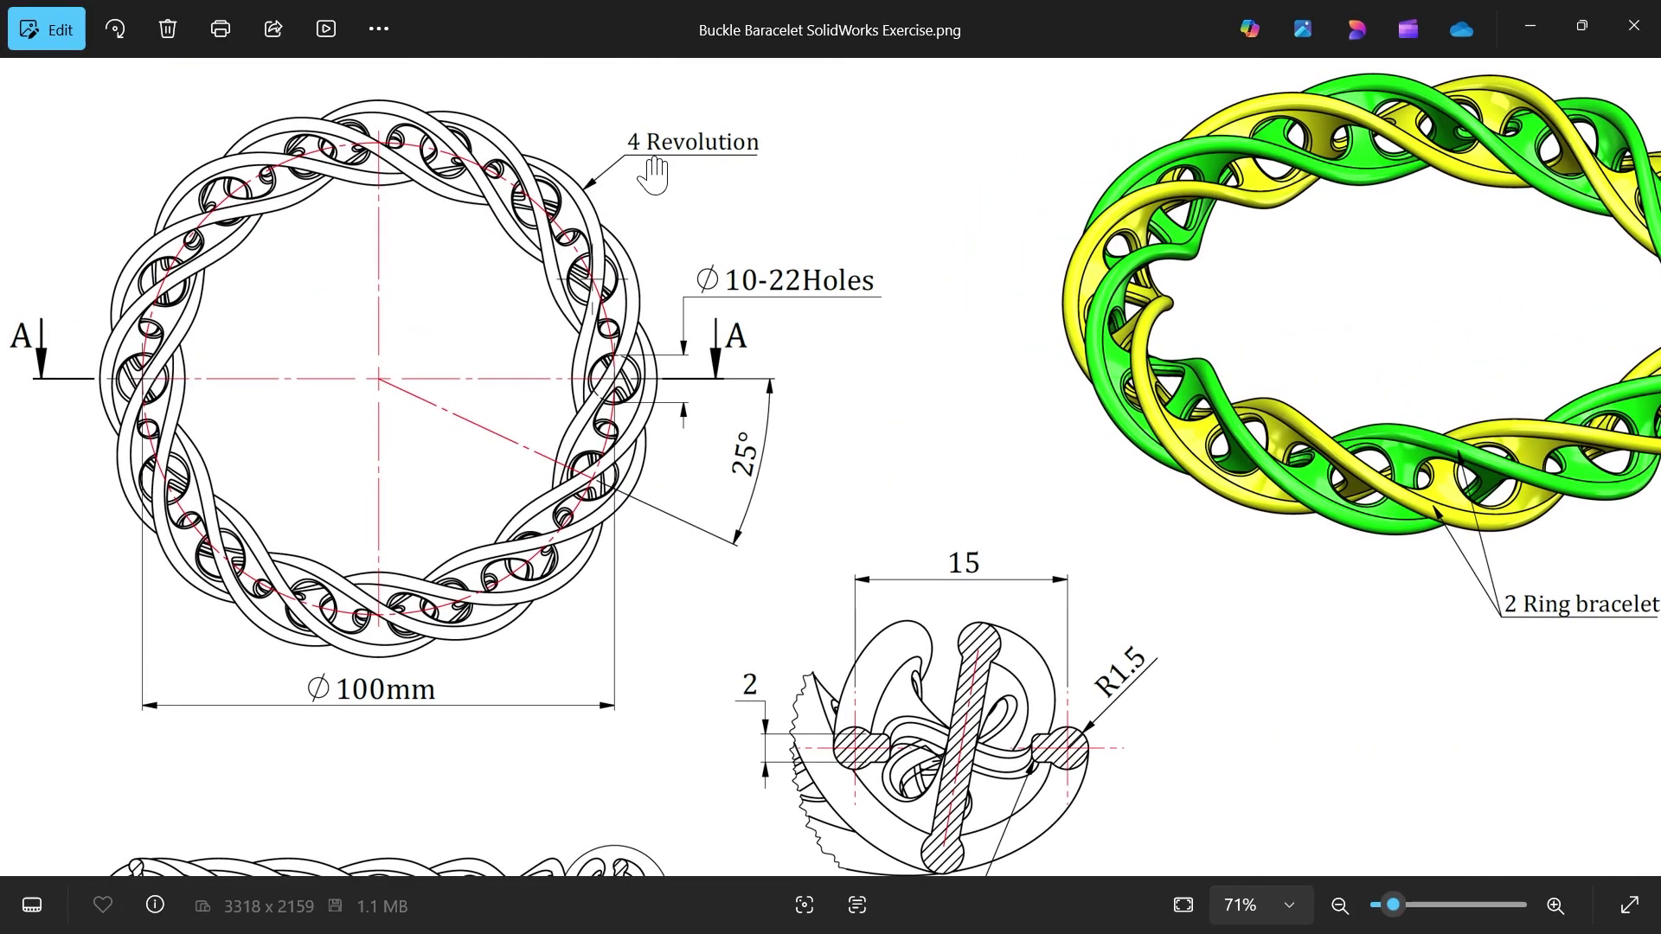
scroll(684, 344, down, 1)
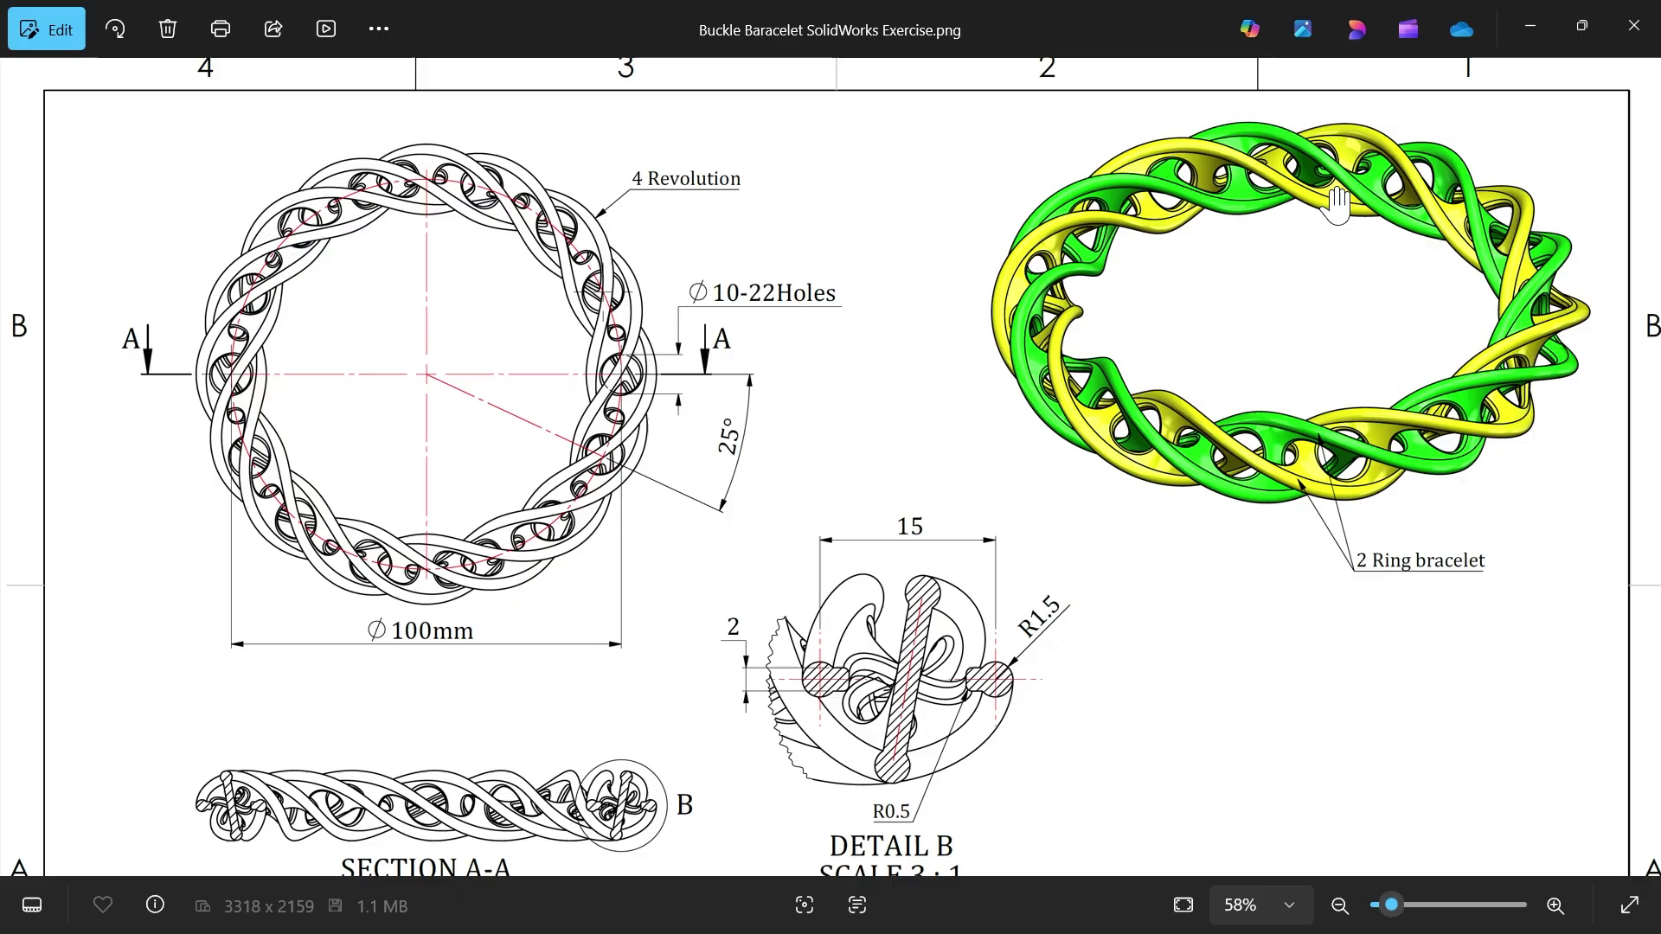
Twist the sweep profile 4 revolutions in Direction 1 and apply Sweep1.
click(1531, 26)
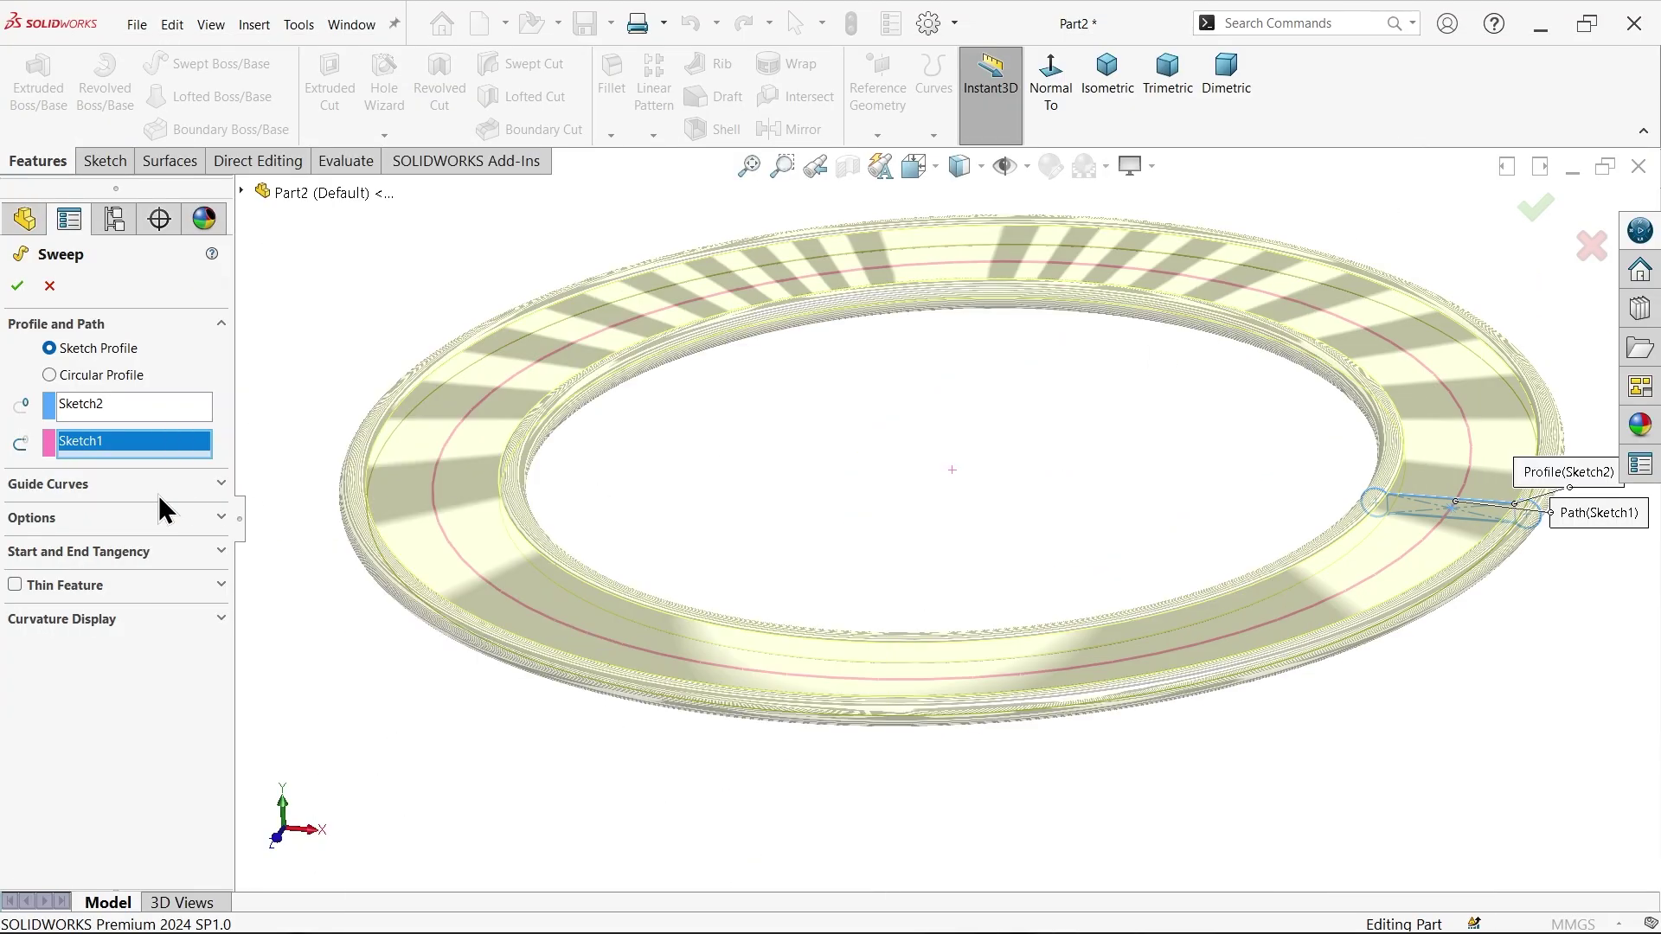
click(50, 517)
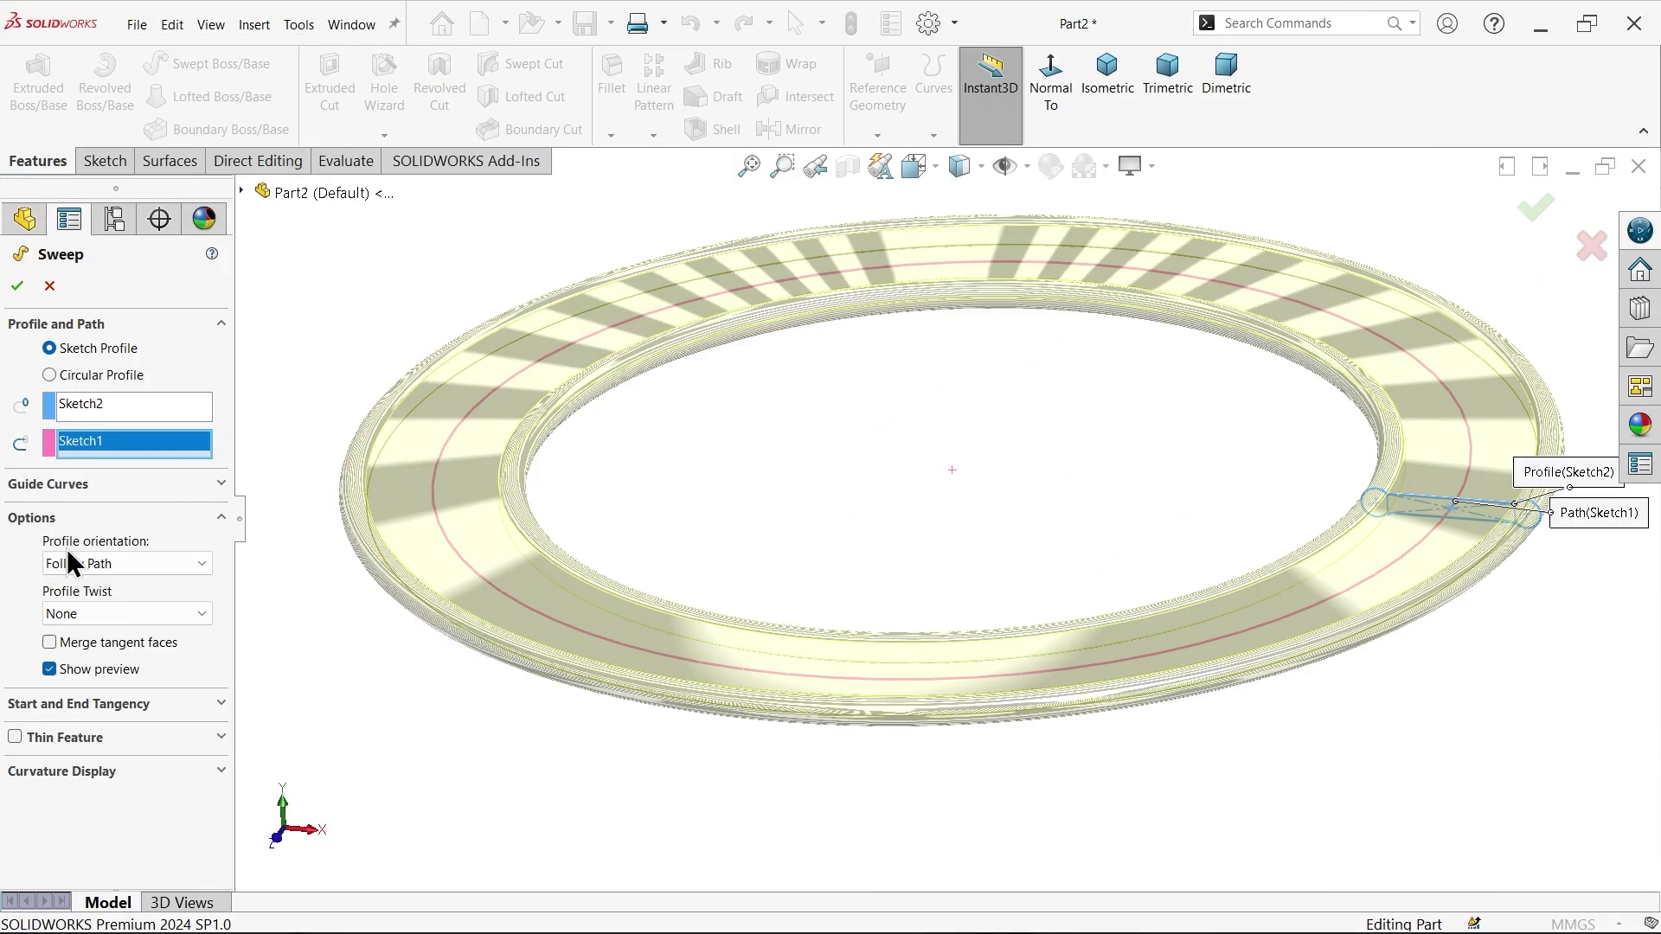
click(72, 621)
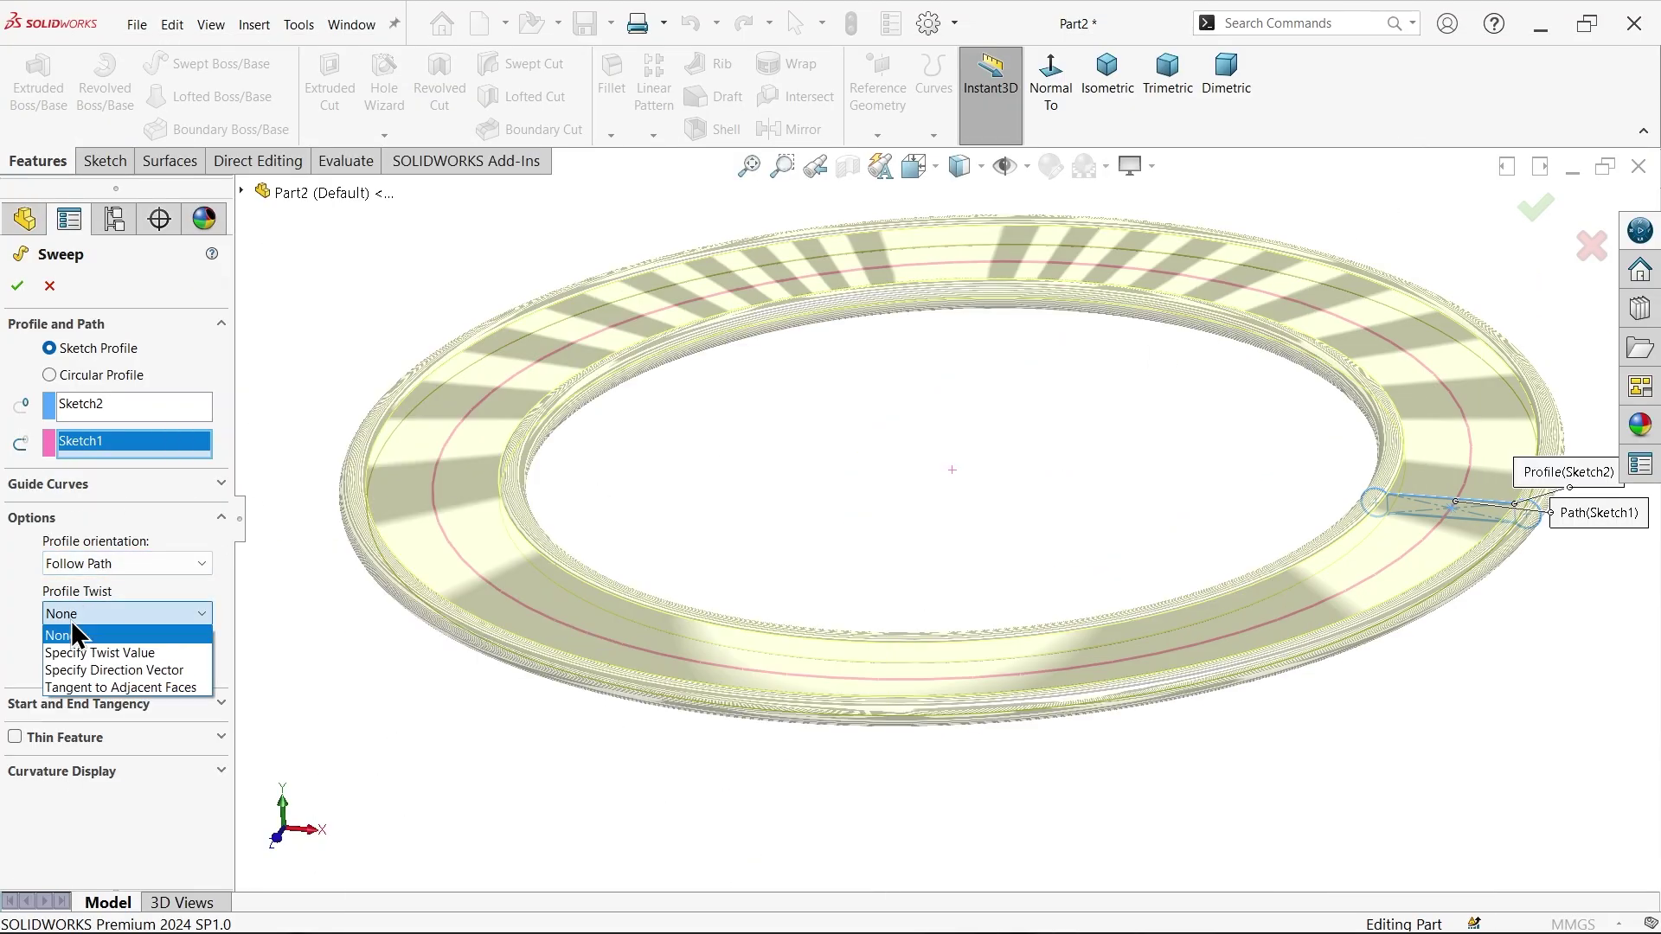
click(134, 655)
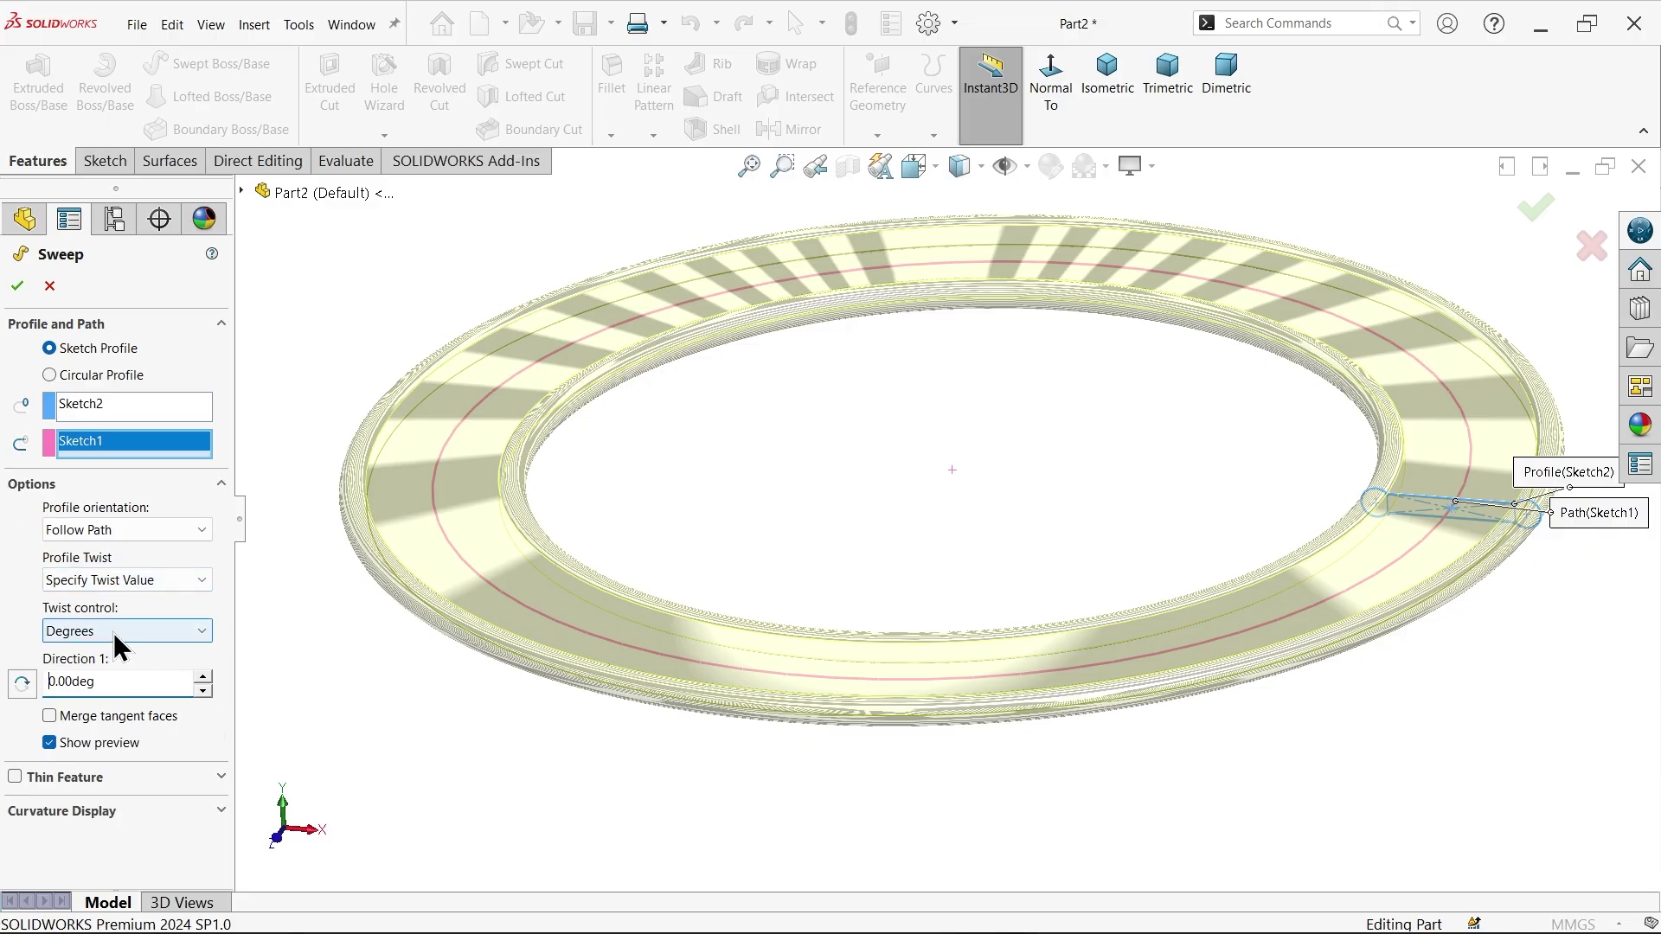
click(112, 632)
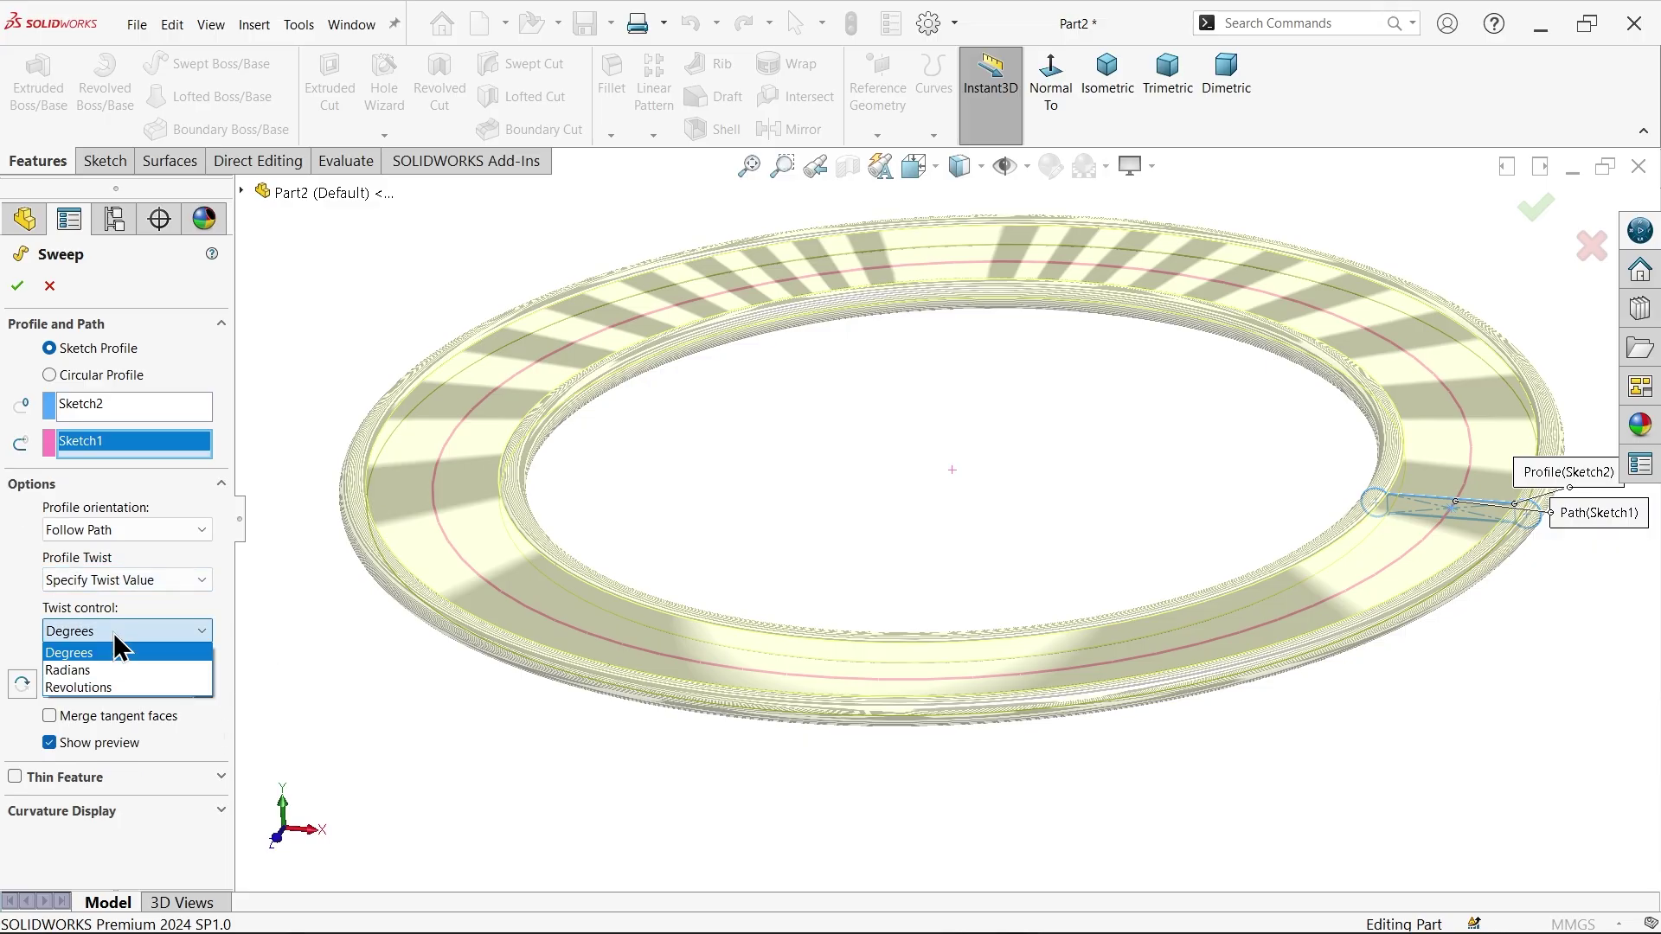
click(102, 701)
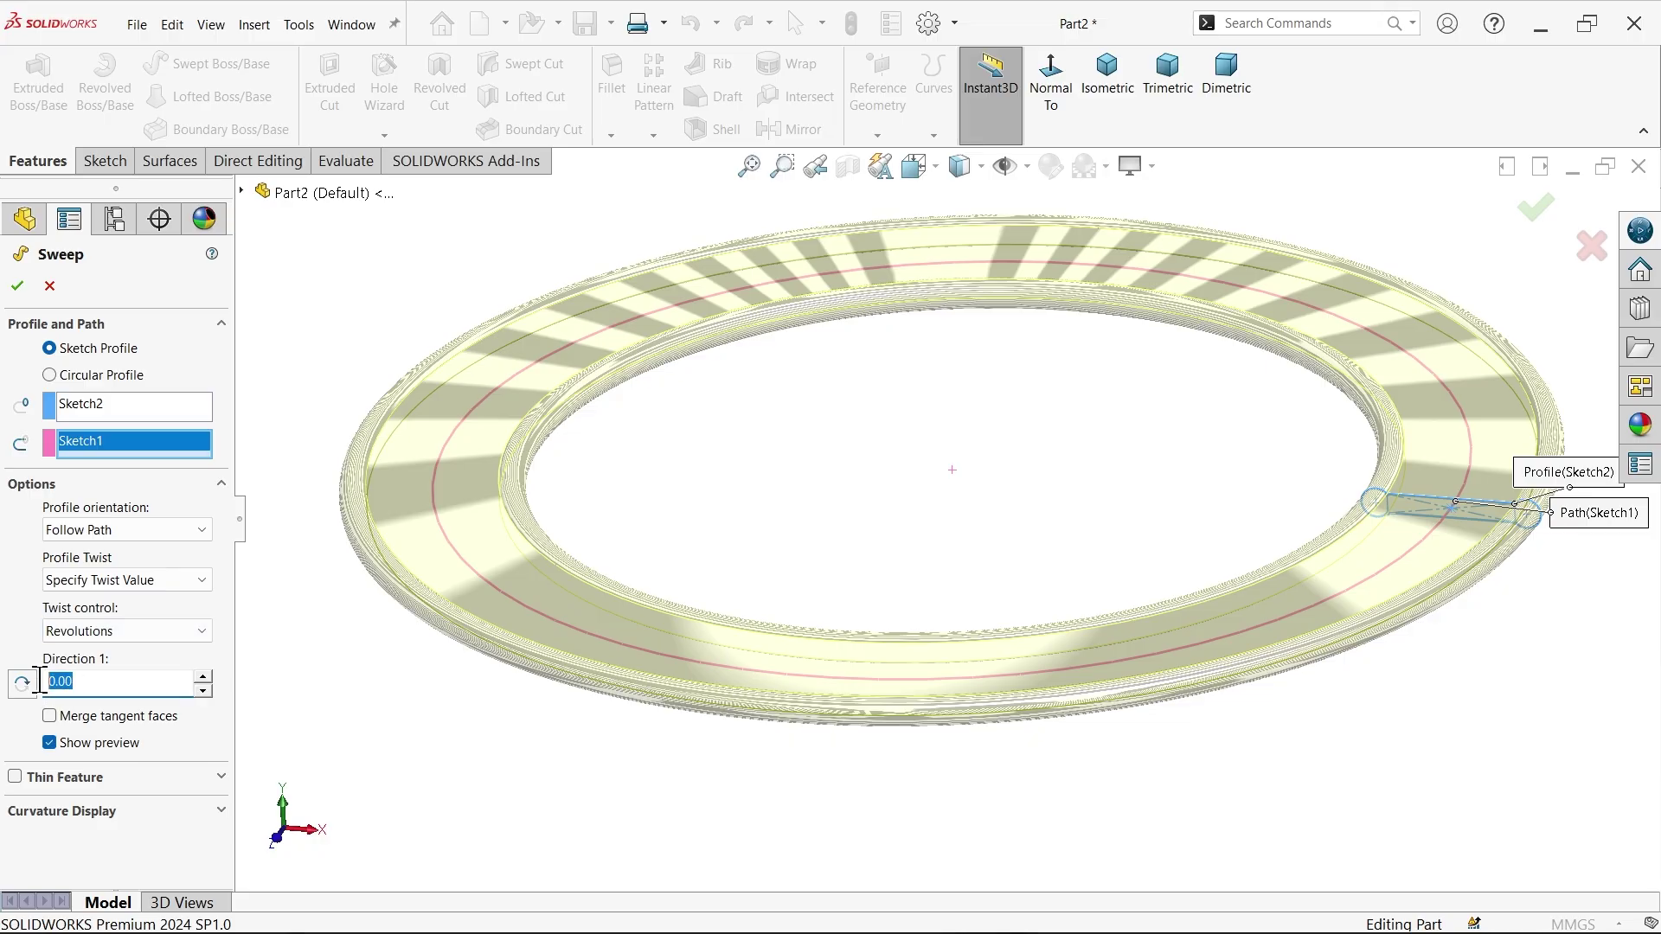
text(4)
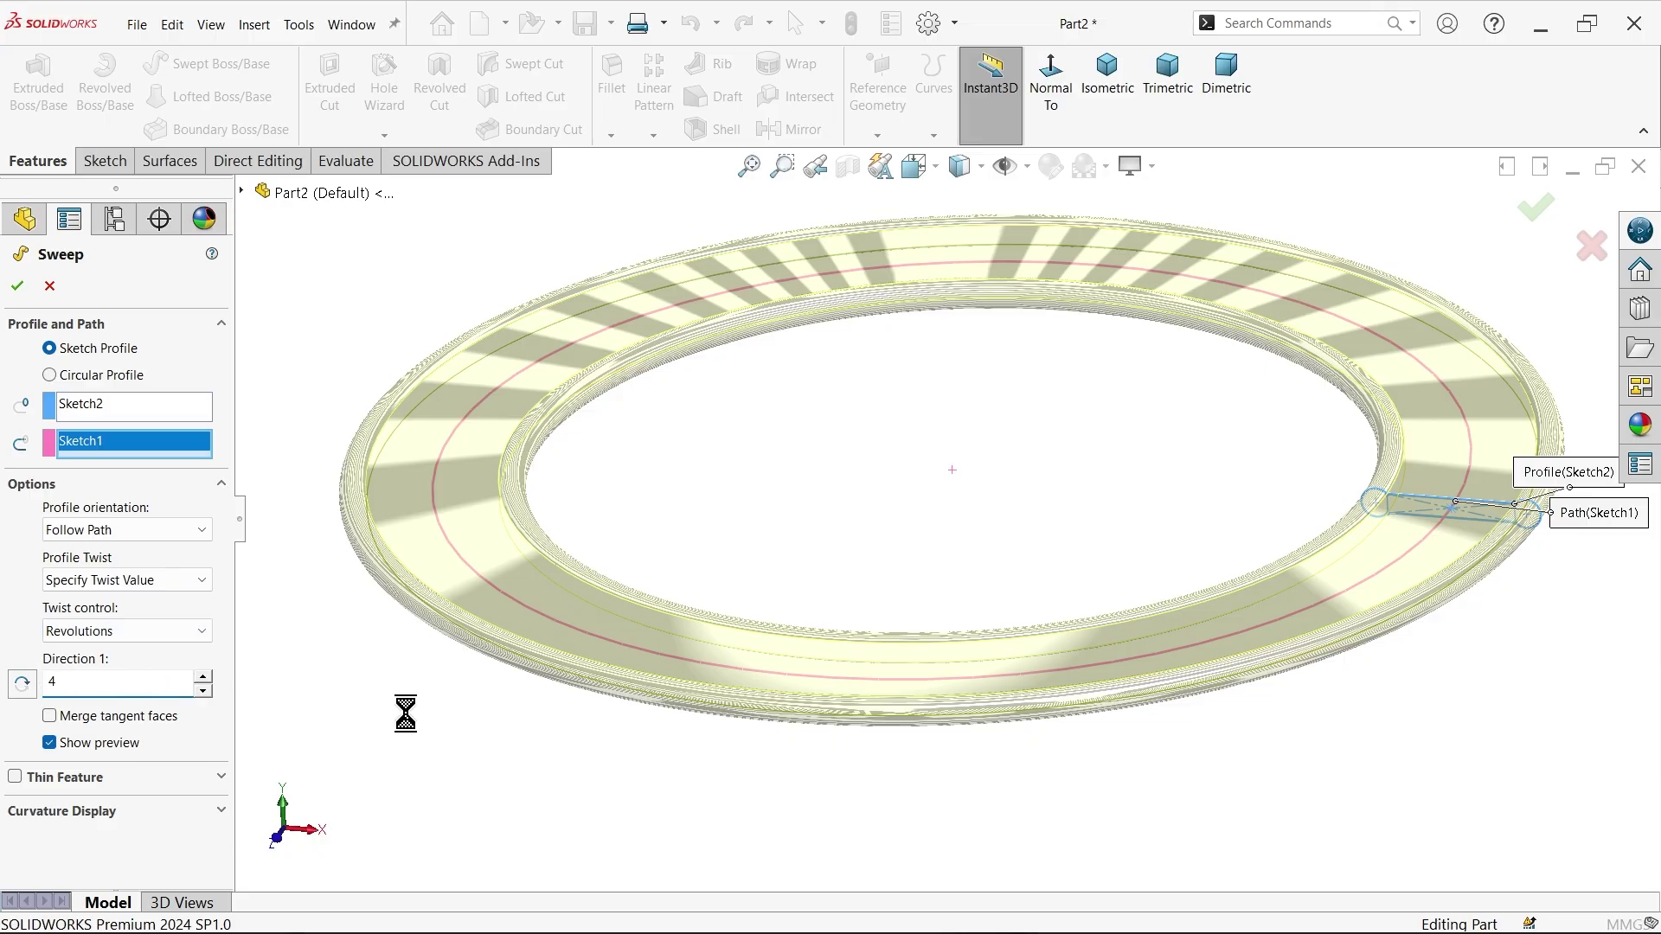
mouse_move(671, 593)
middle_down()
mouse_move(760, 453)
mouse_move(764, 377)
mouse_move(777, 528)
middle_up()
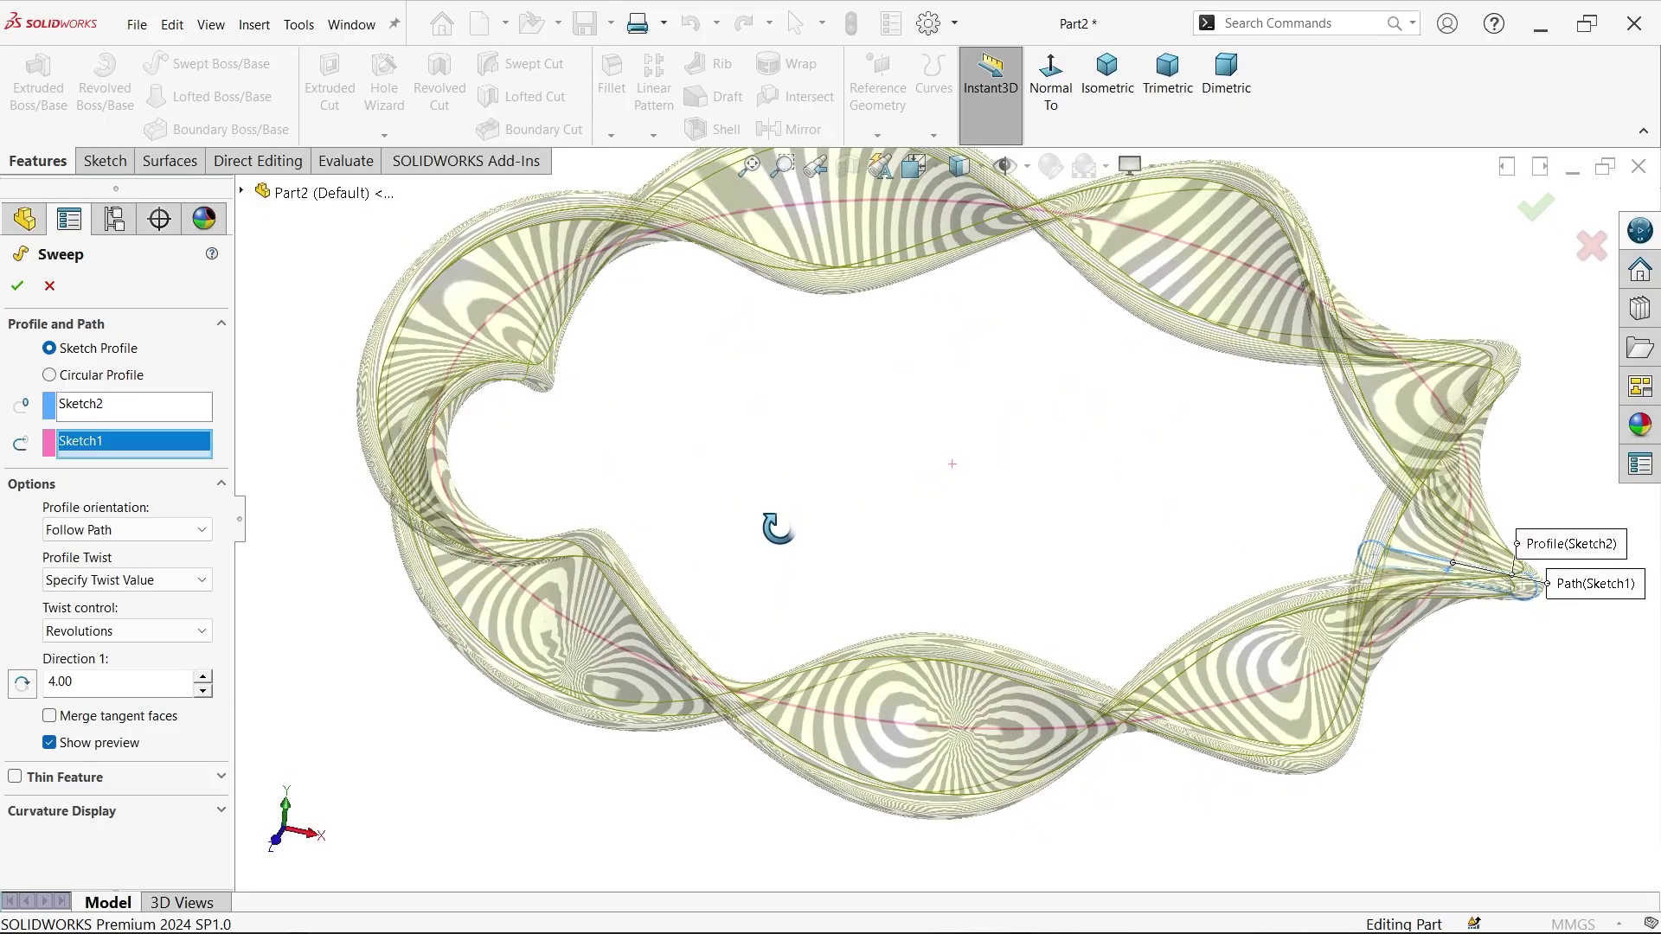
click(17, 286)
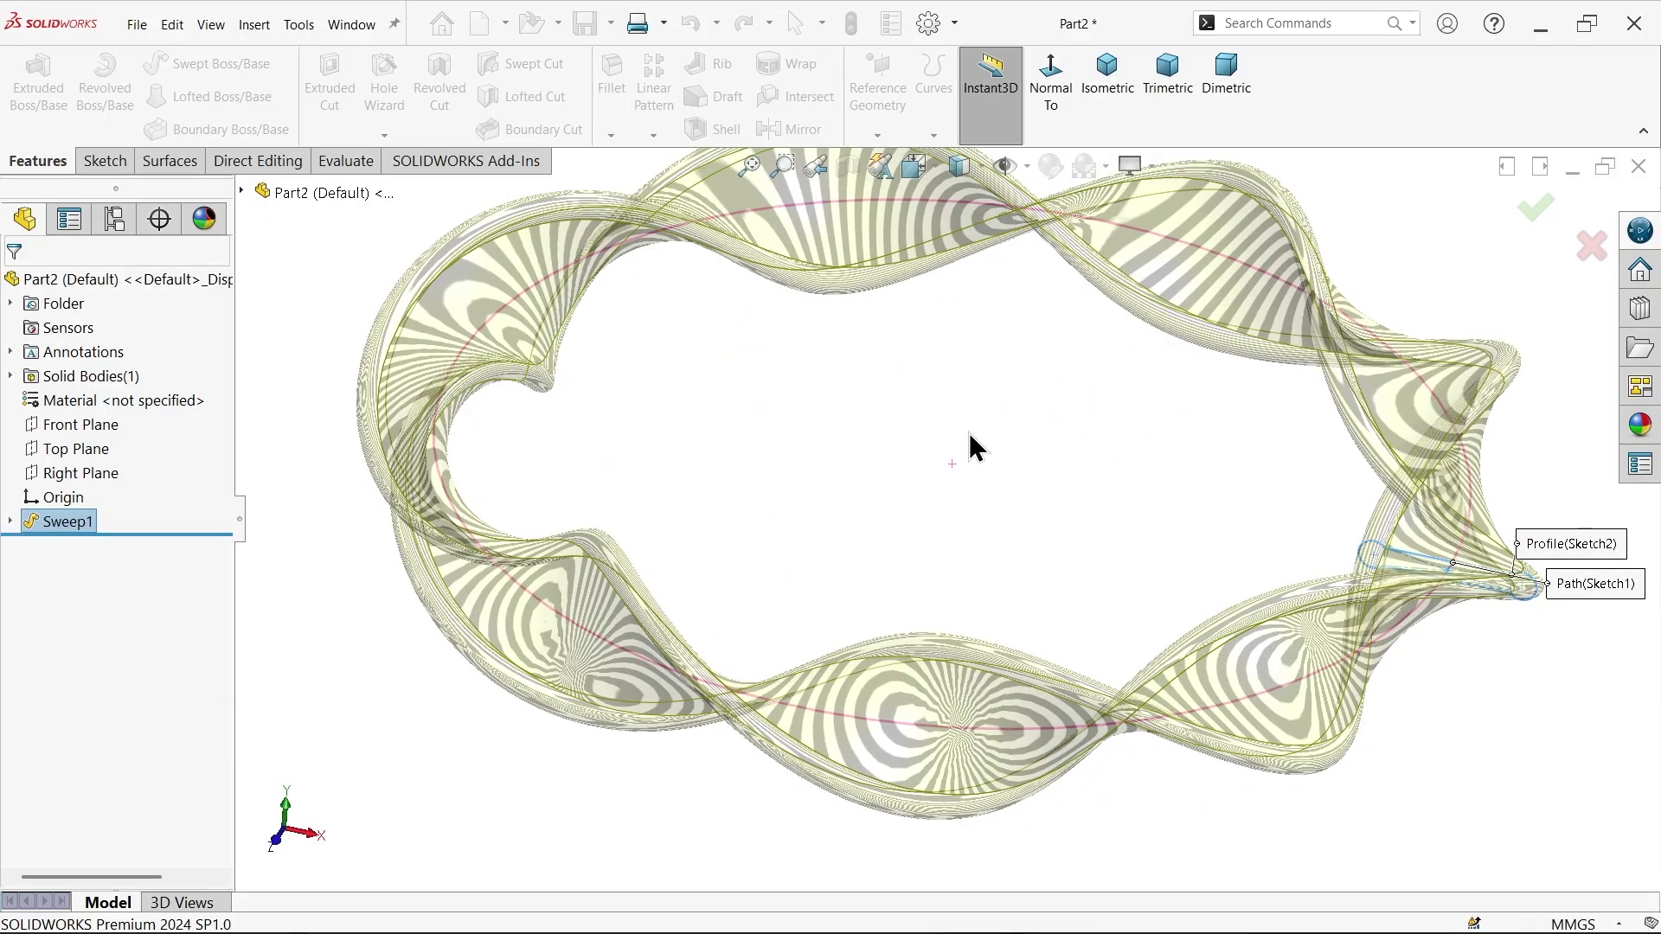
mouse_move(1001, 494)
middle_down()
mouse_move(957, 382)
mouse_move(957, 467)
middle_up()
click(964, 482)
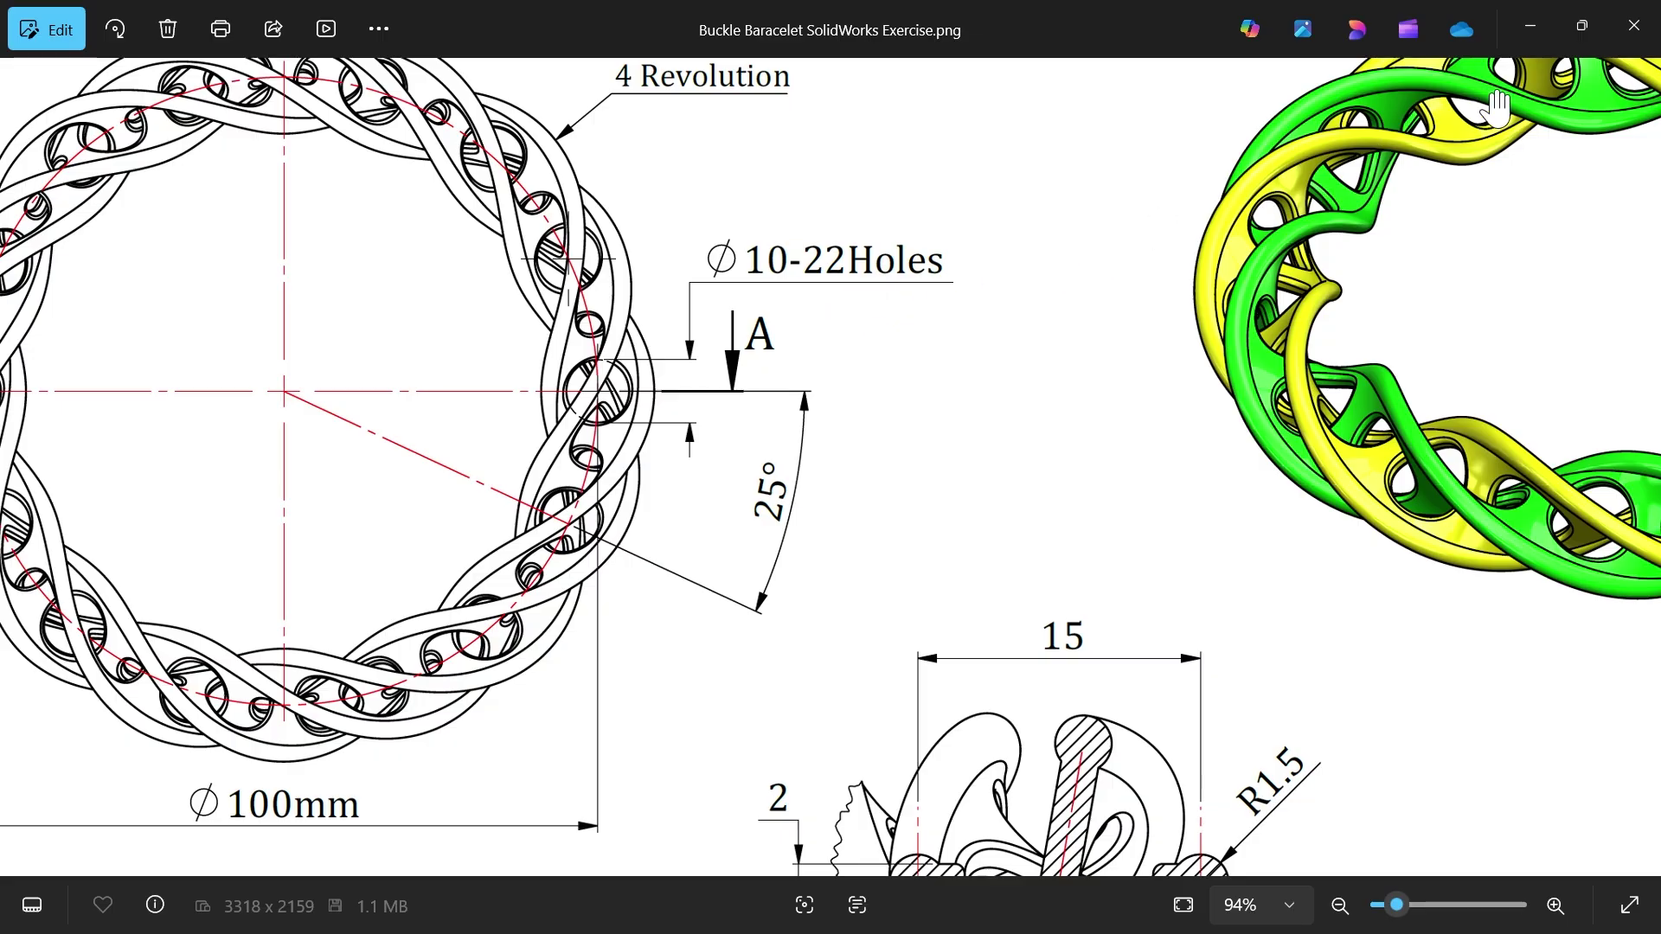
click(1544, 32)
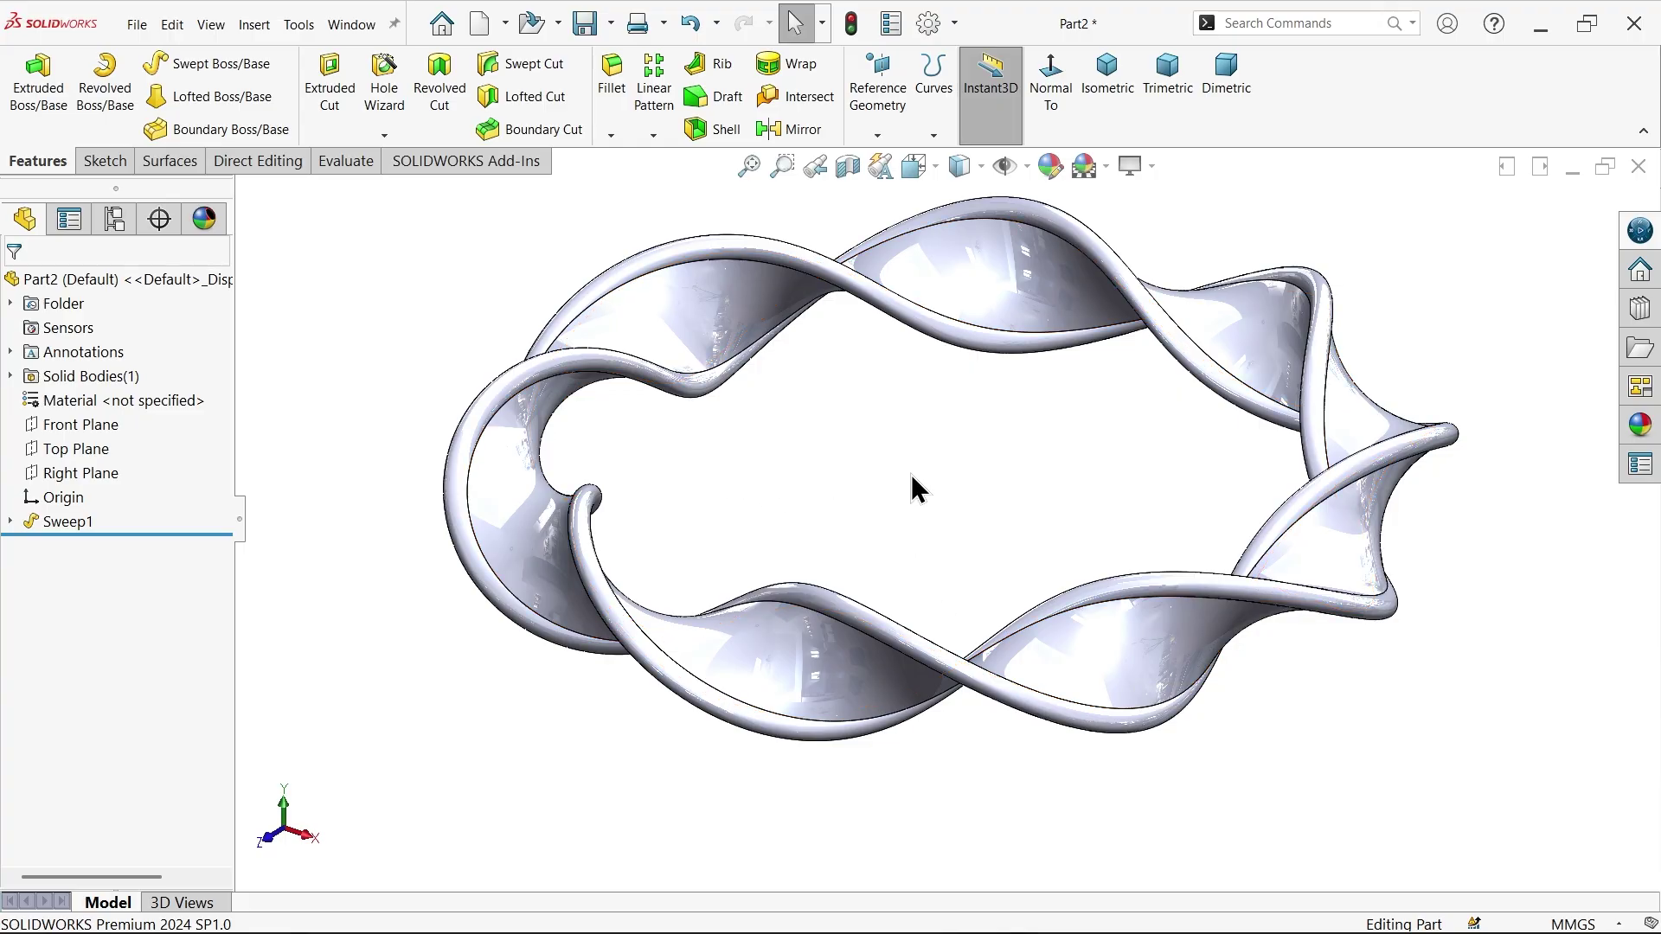
Add a face curve at 50% position on the twisted band face.
click(261, 28)
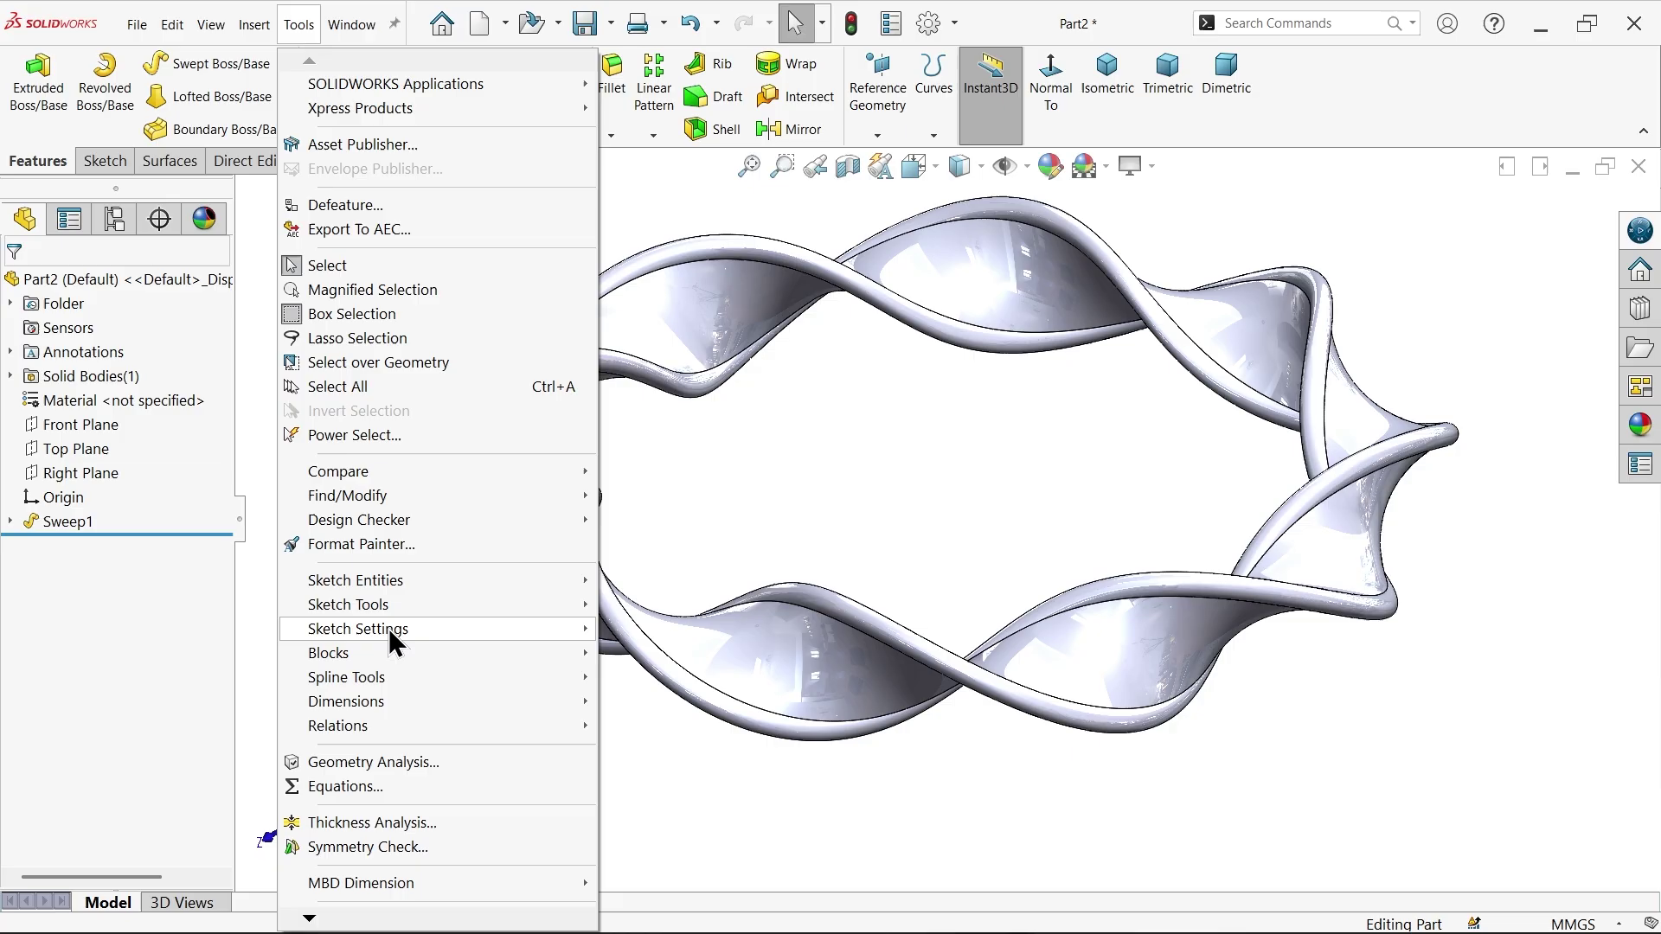
mouse_move(348, 605)
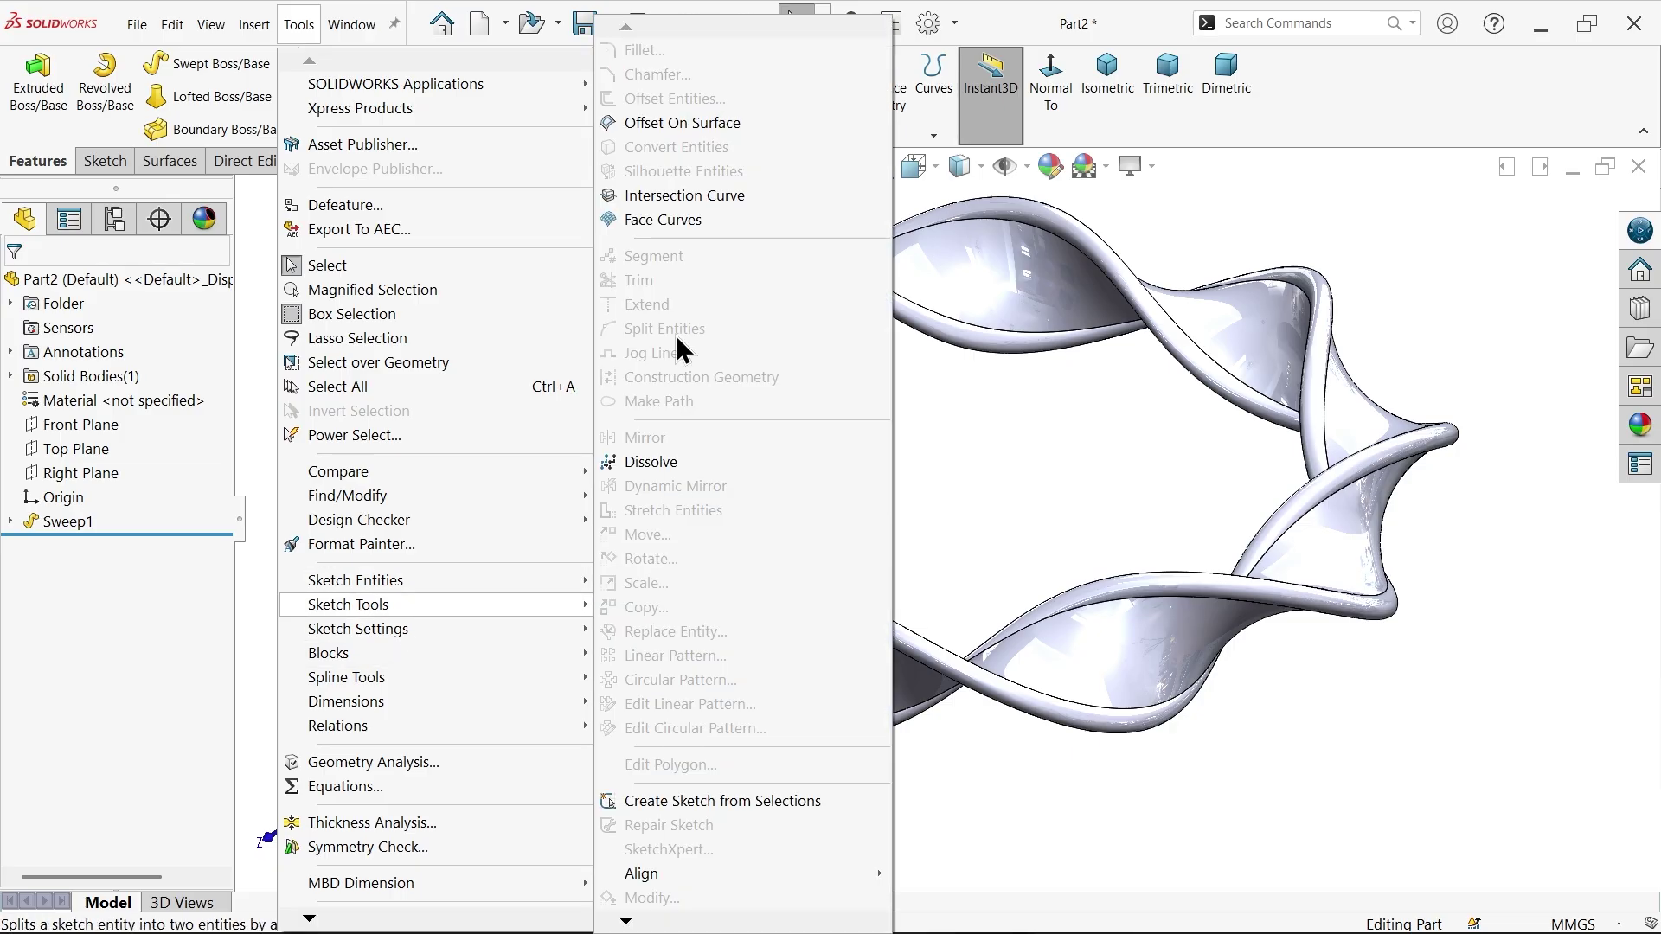
click(676, 225)
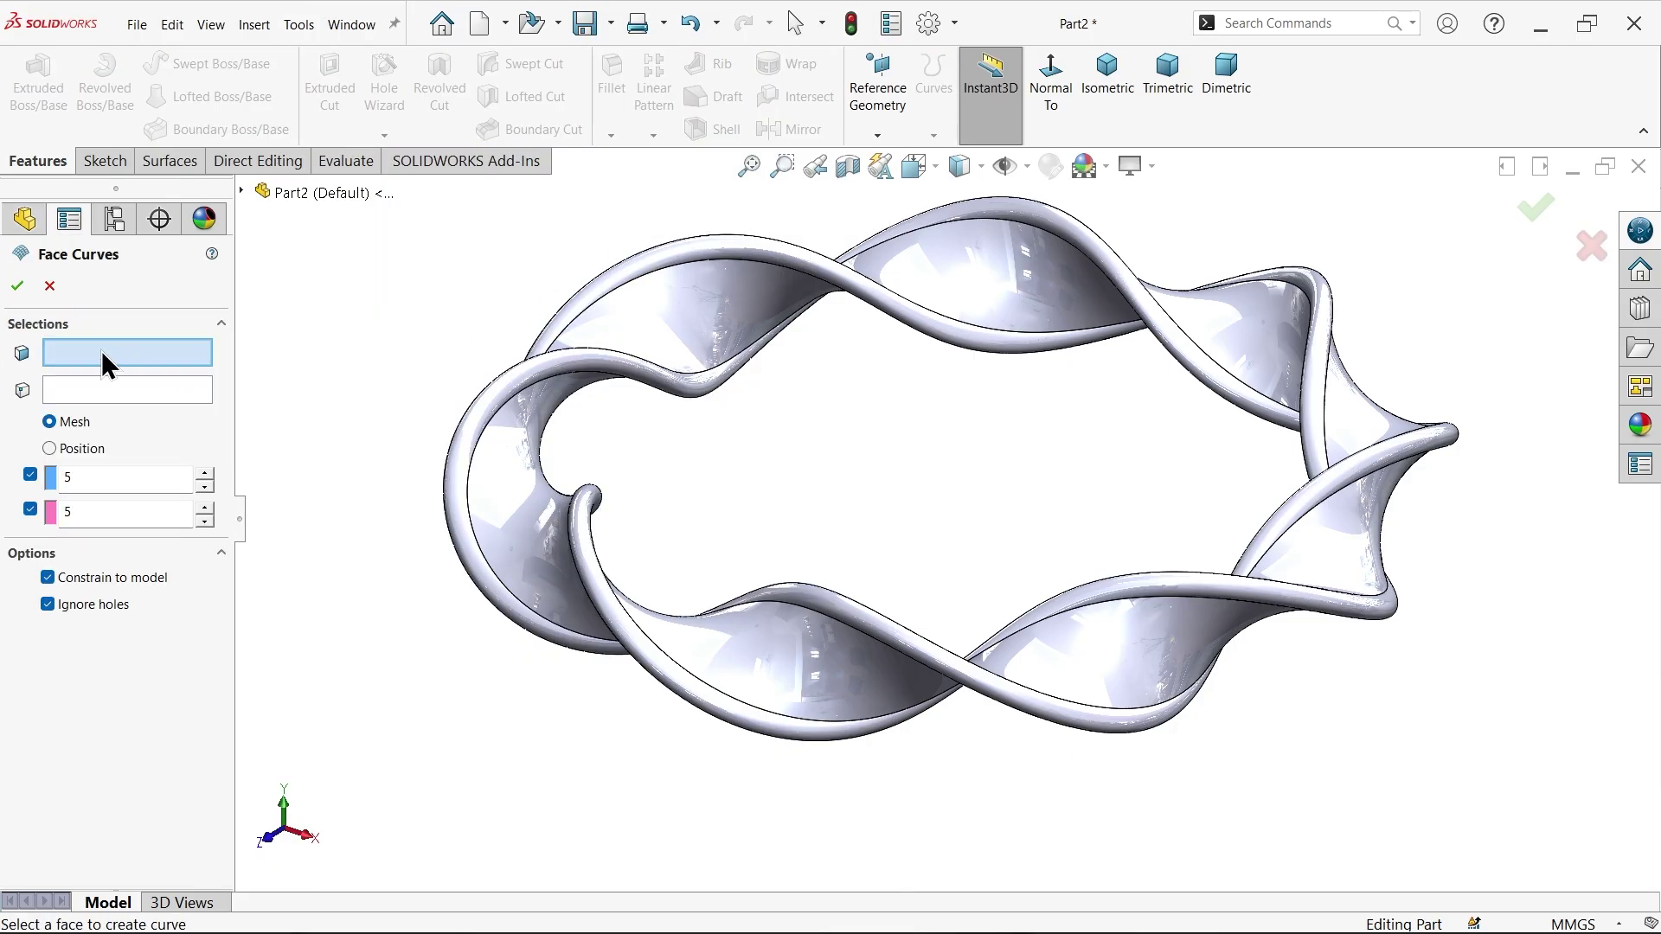
click(1320, 565)
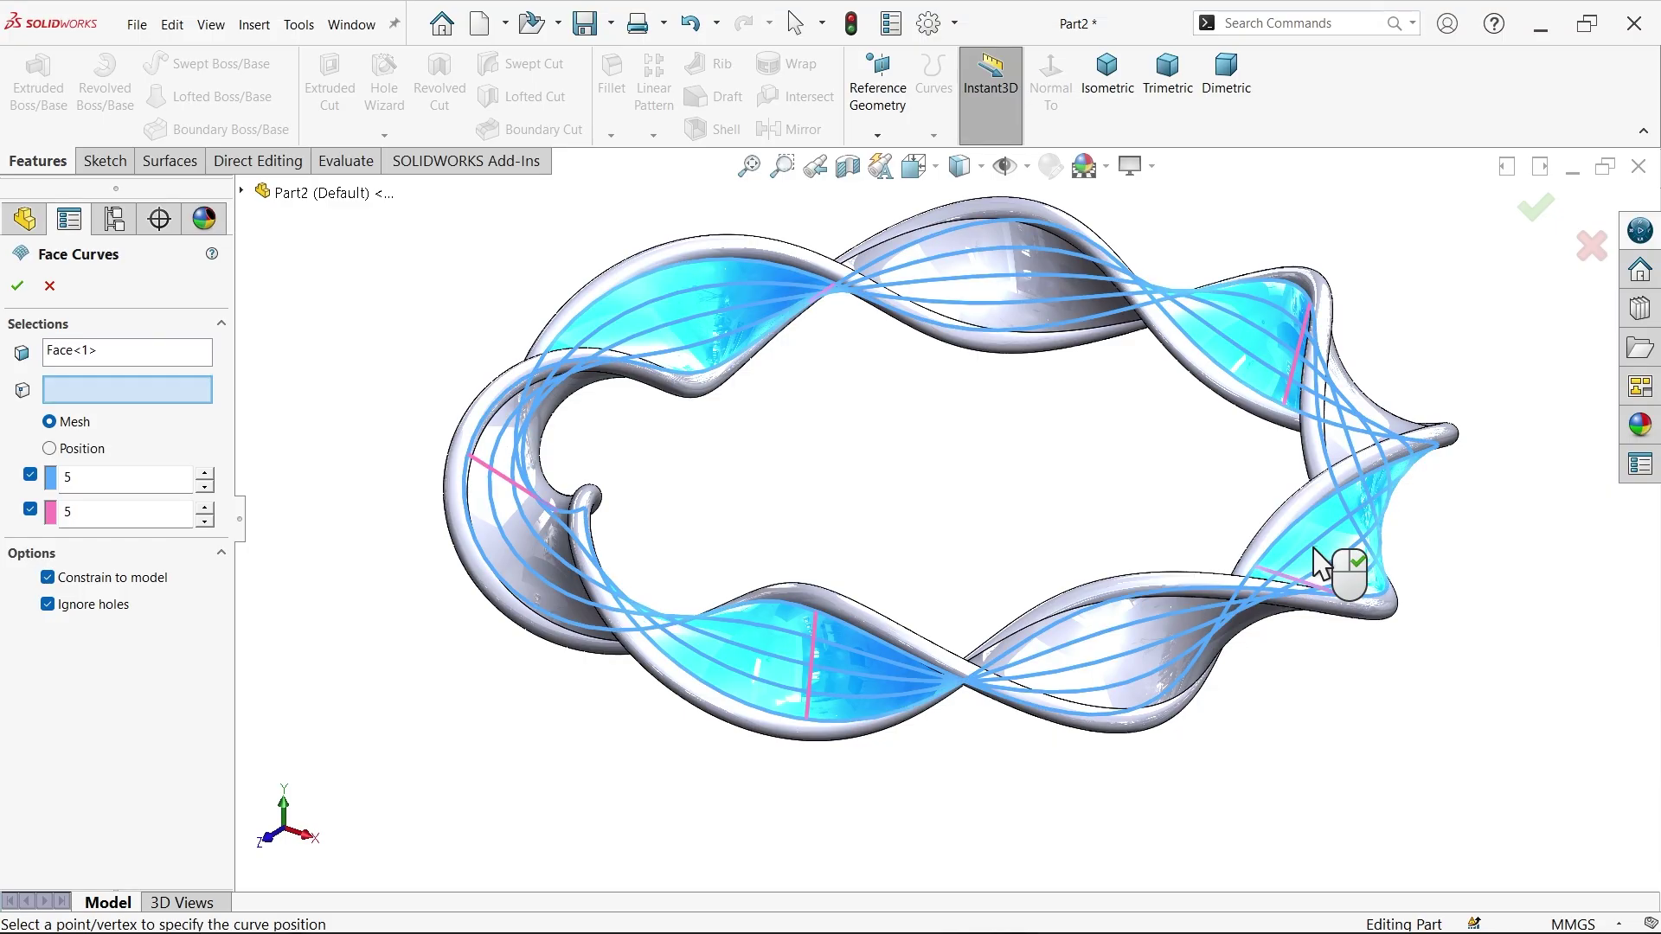
click(51, 449)
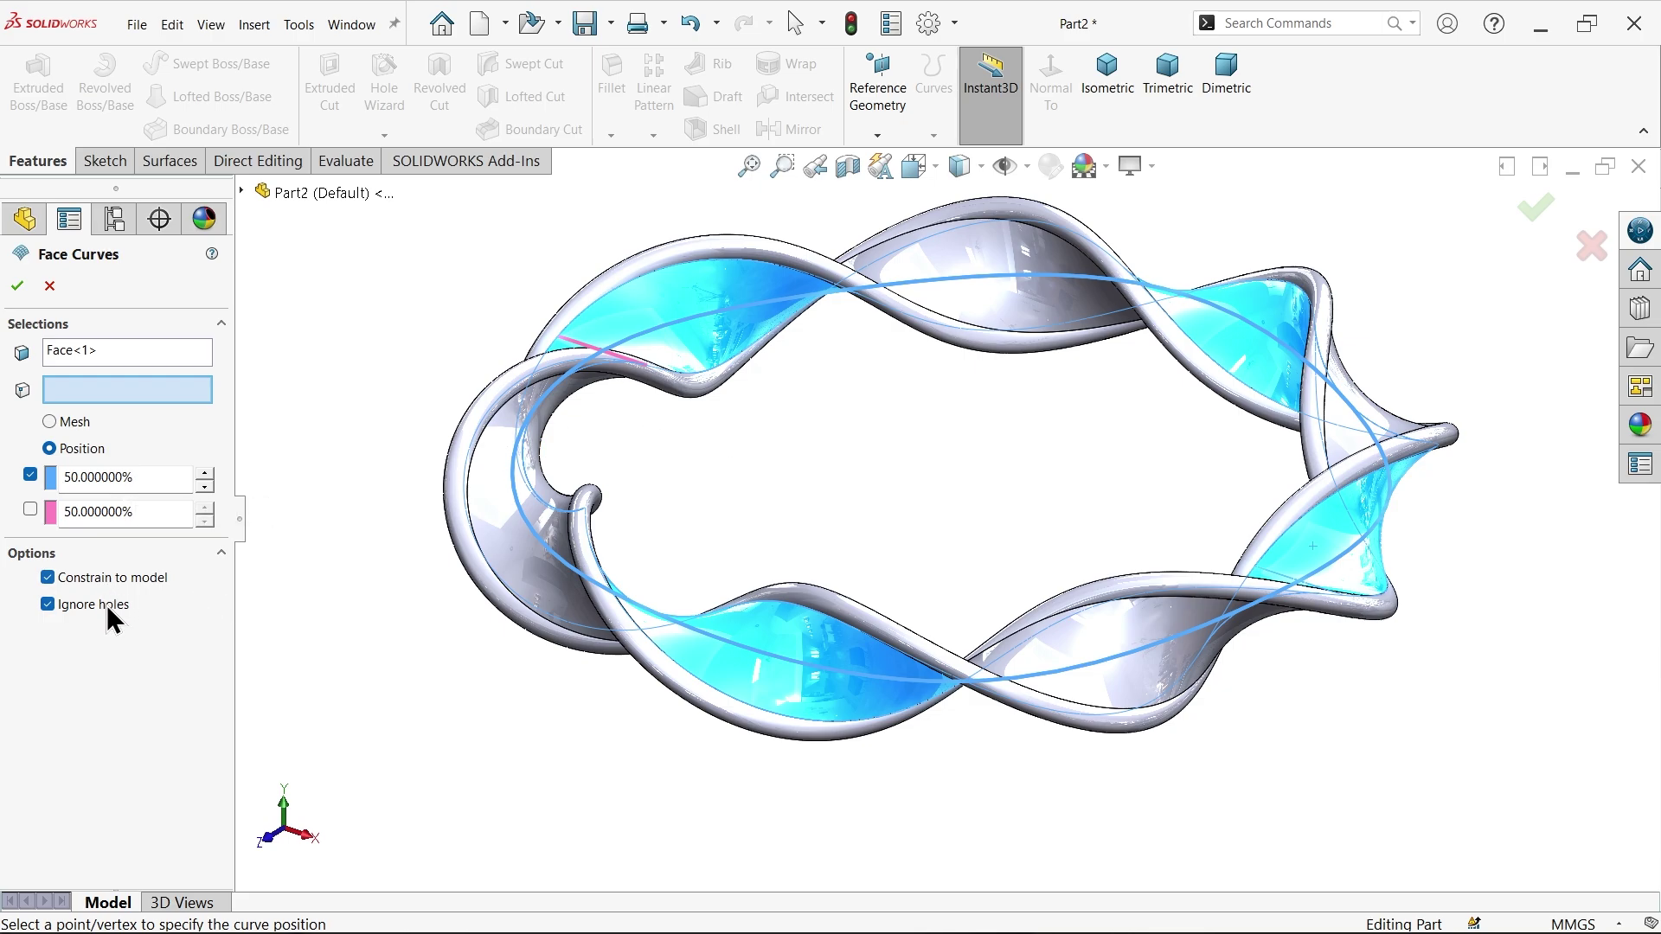
click(19, 288)
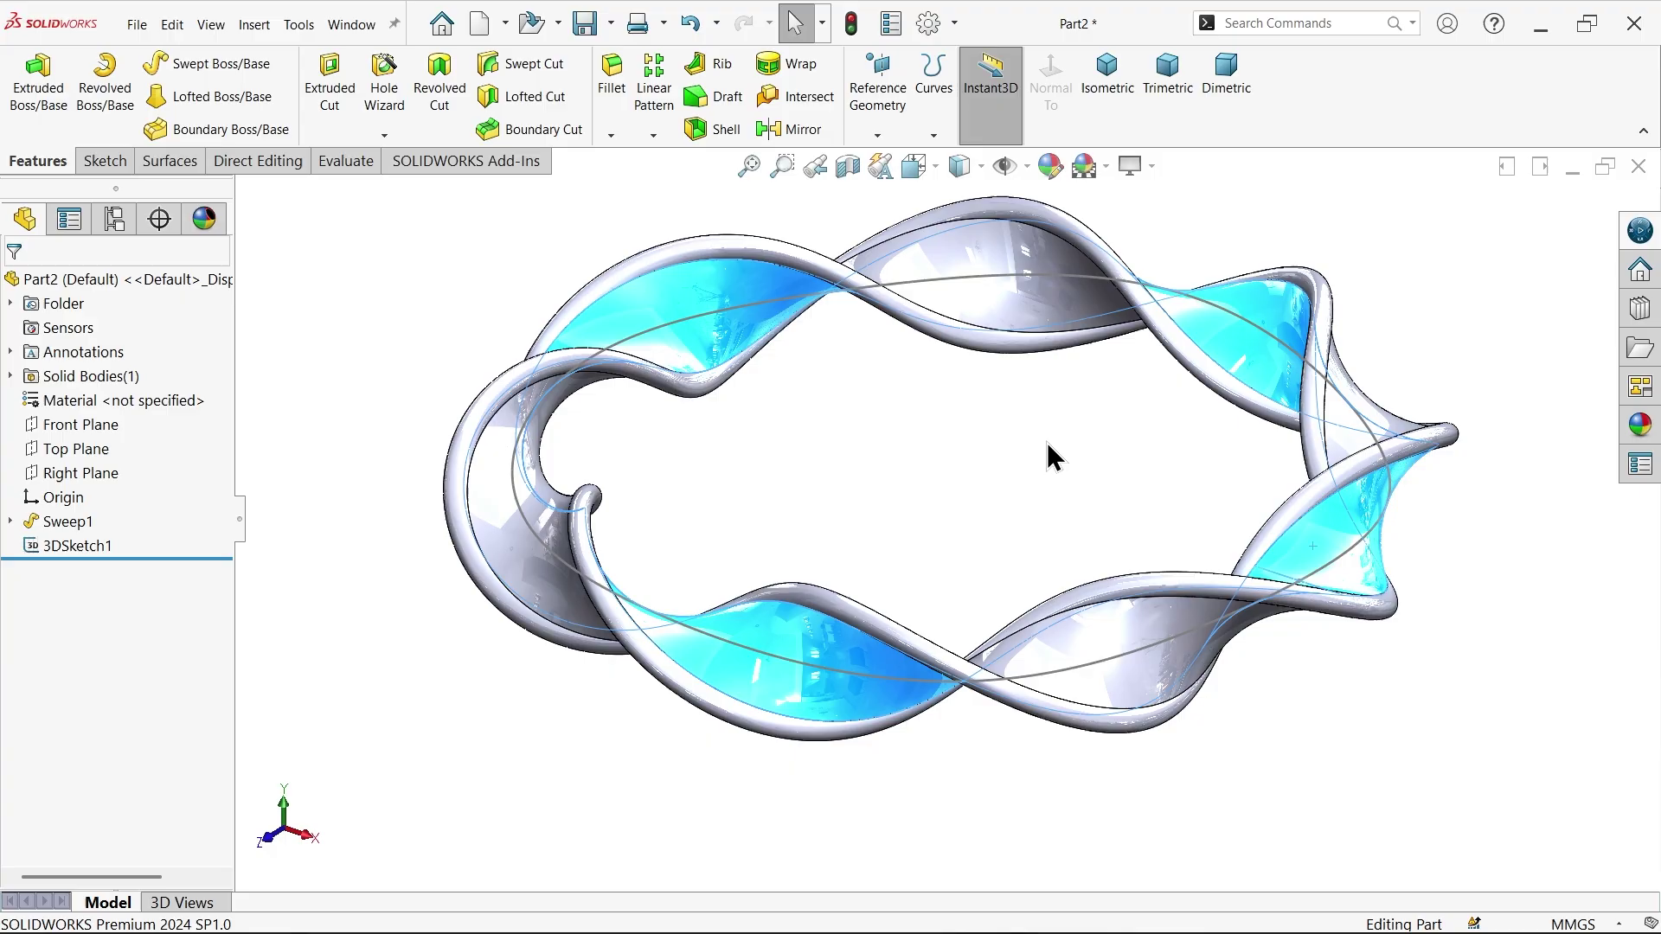
middle_drag(1073, 560, 1039, 563)
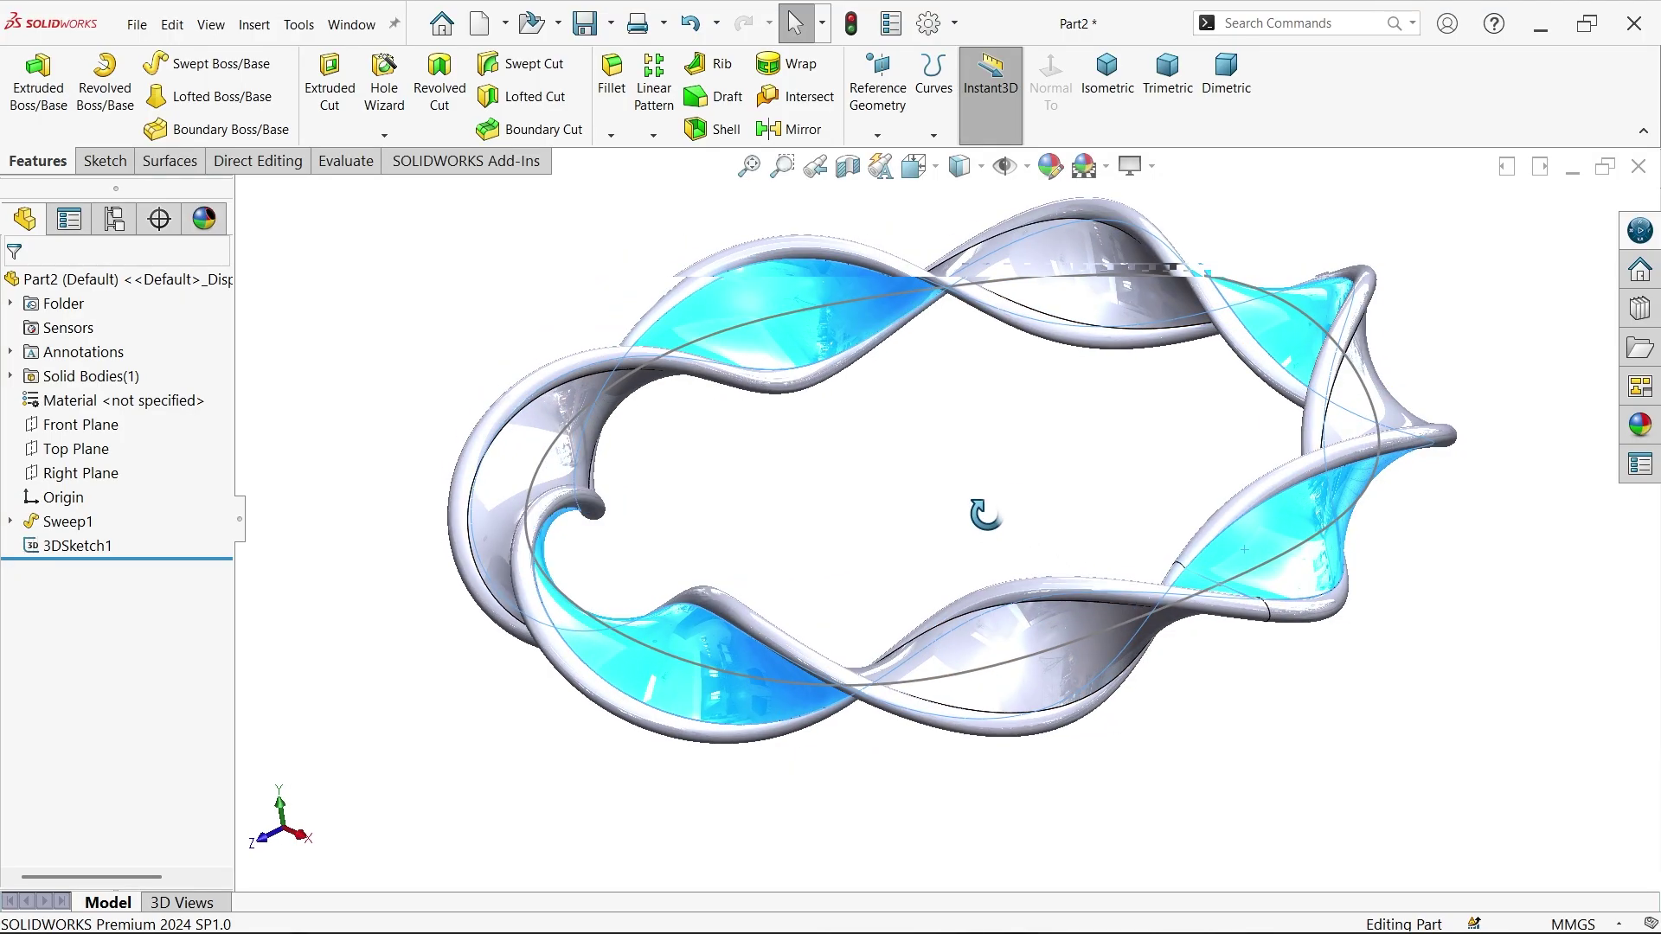
Draw a centerline across the band in a new Top Plane sketch.
click(1071, 558)
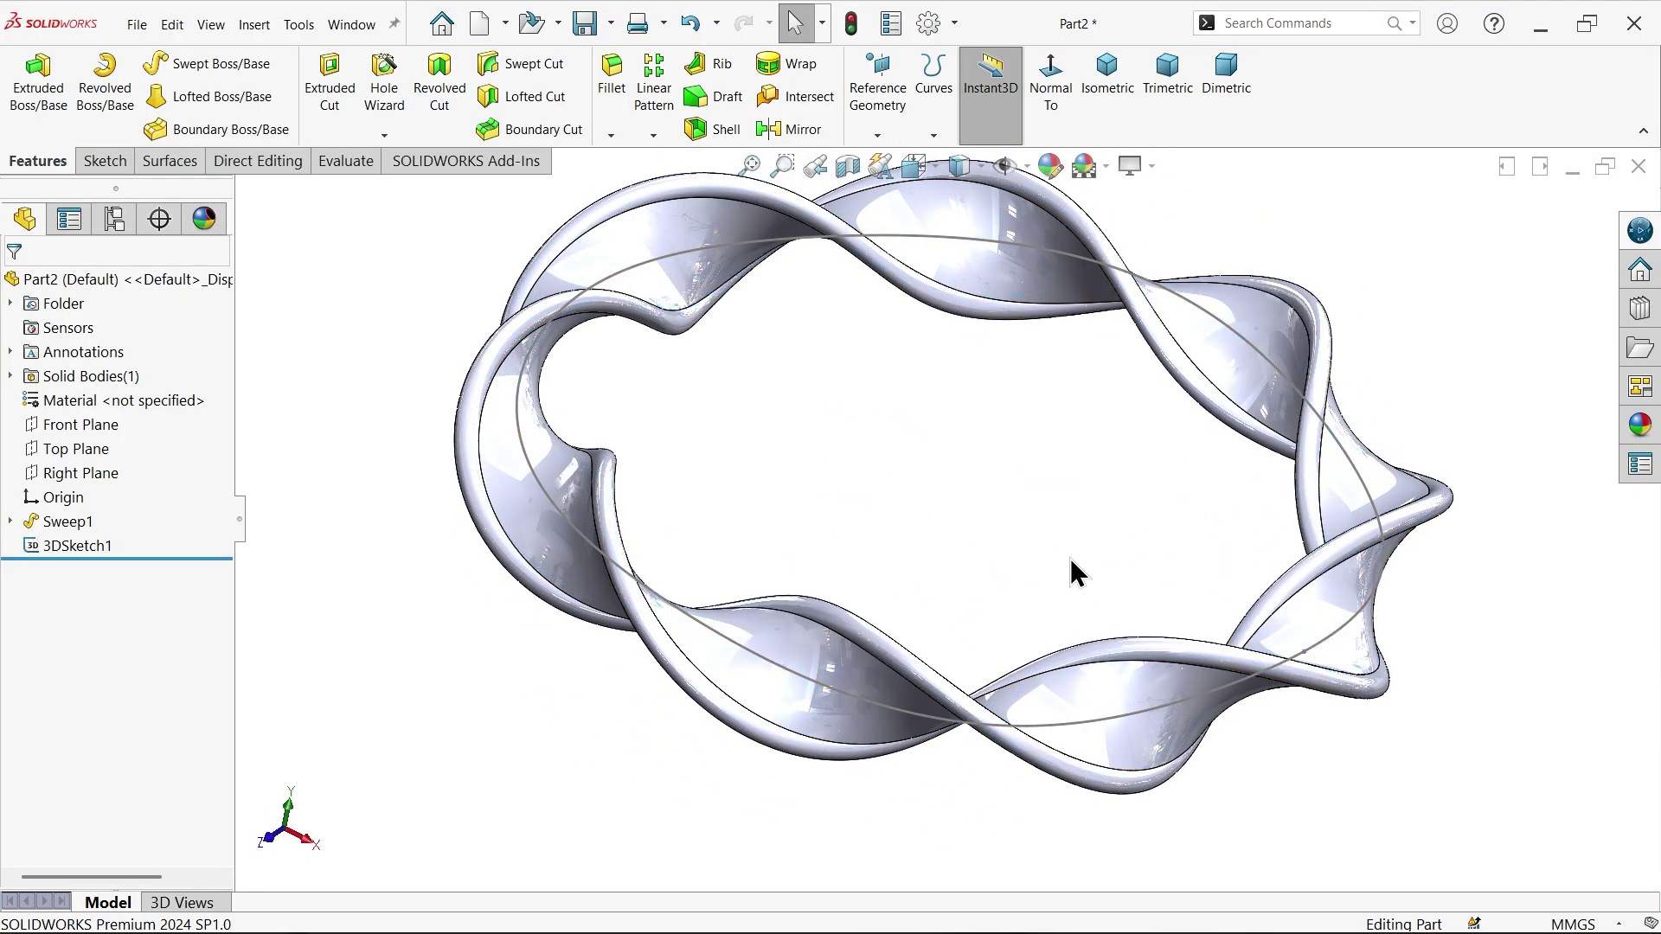
click(83, 449)
click(97, 425)
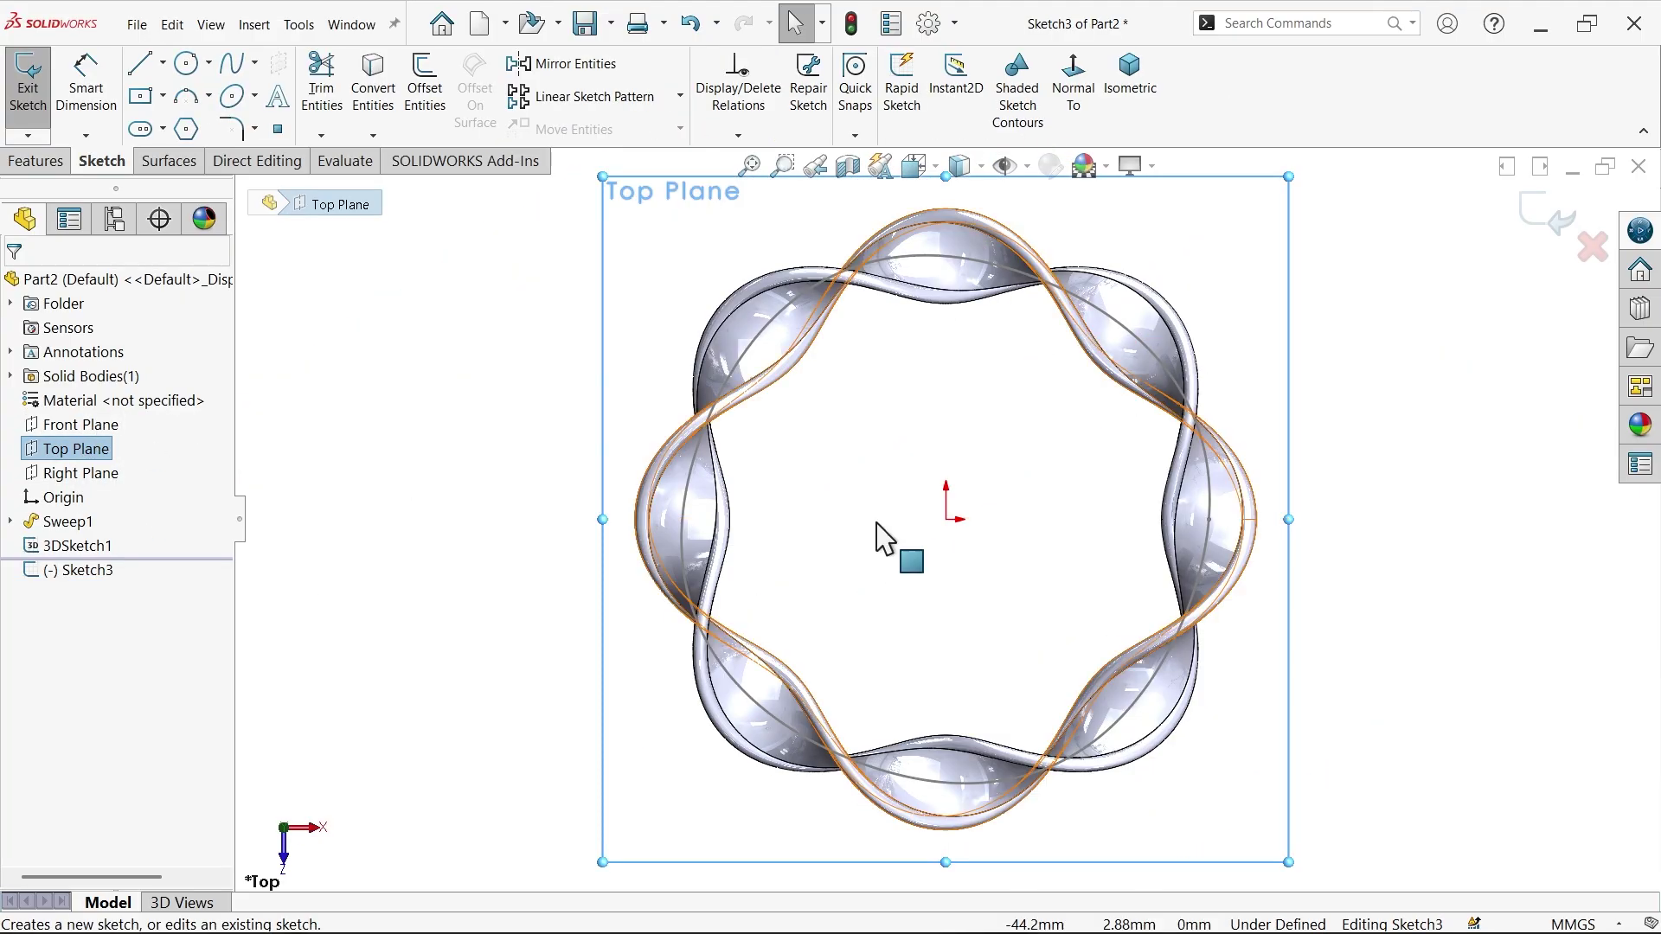
scroll(1219, 542, down, 5)
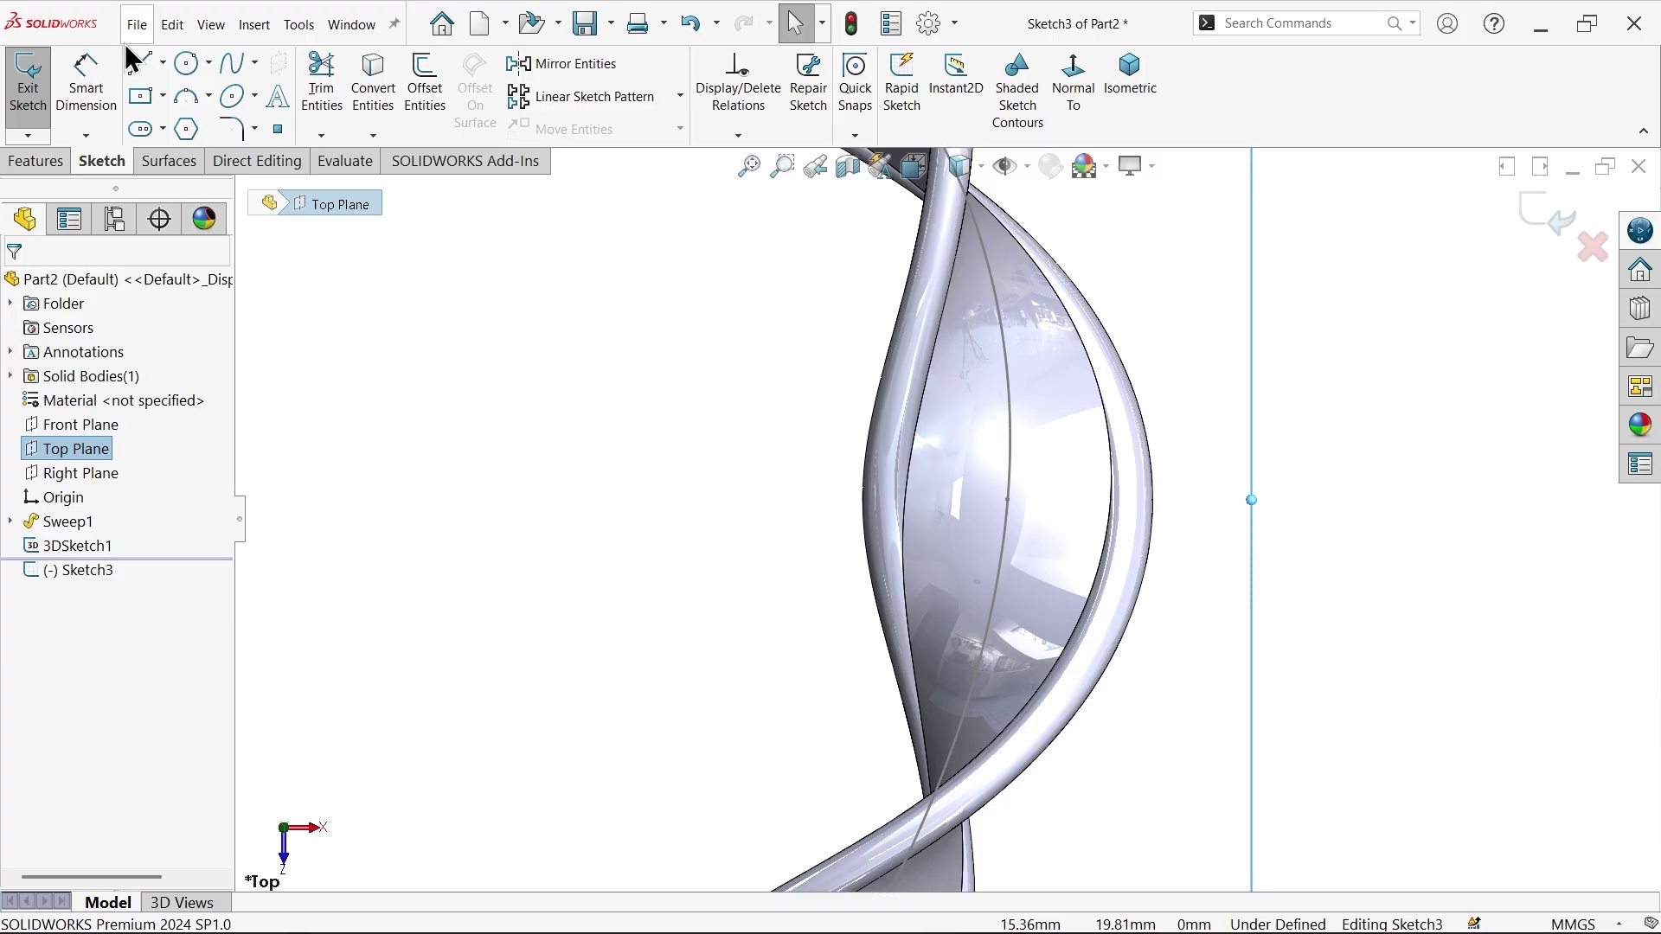
click(163, 60)
click(192, 116)
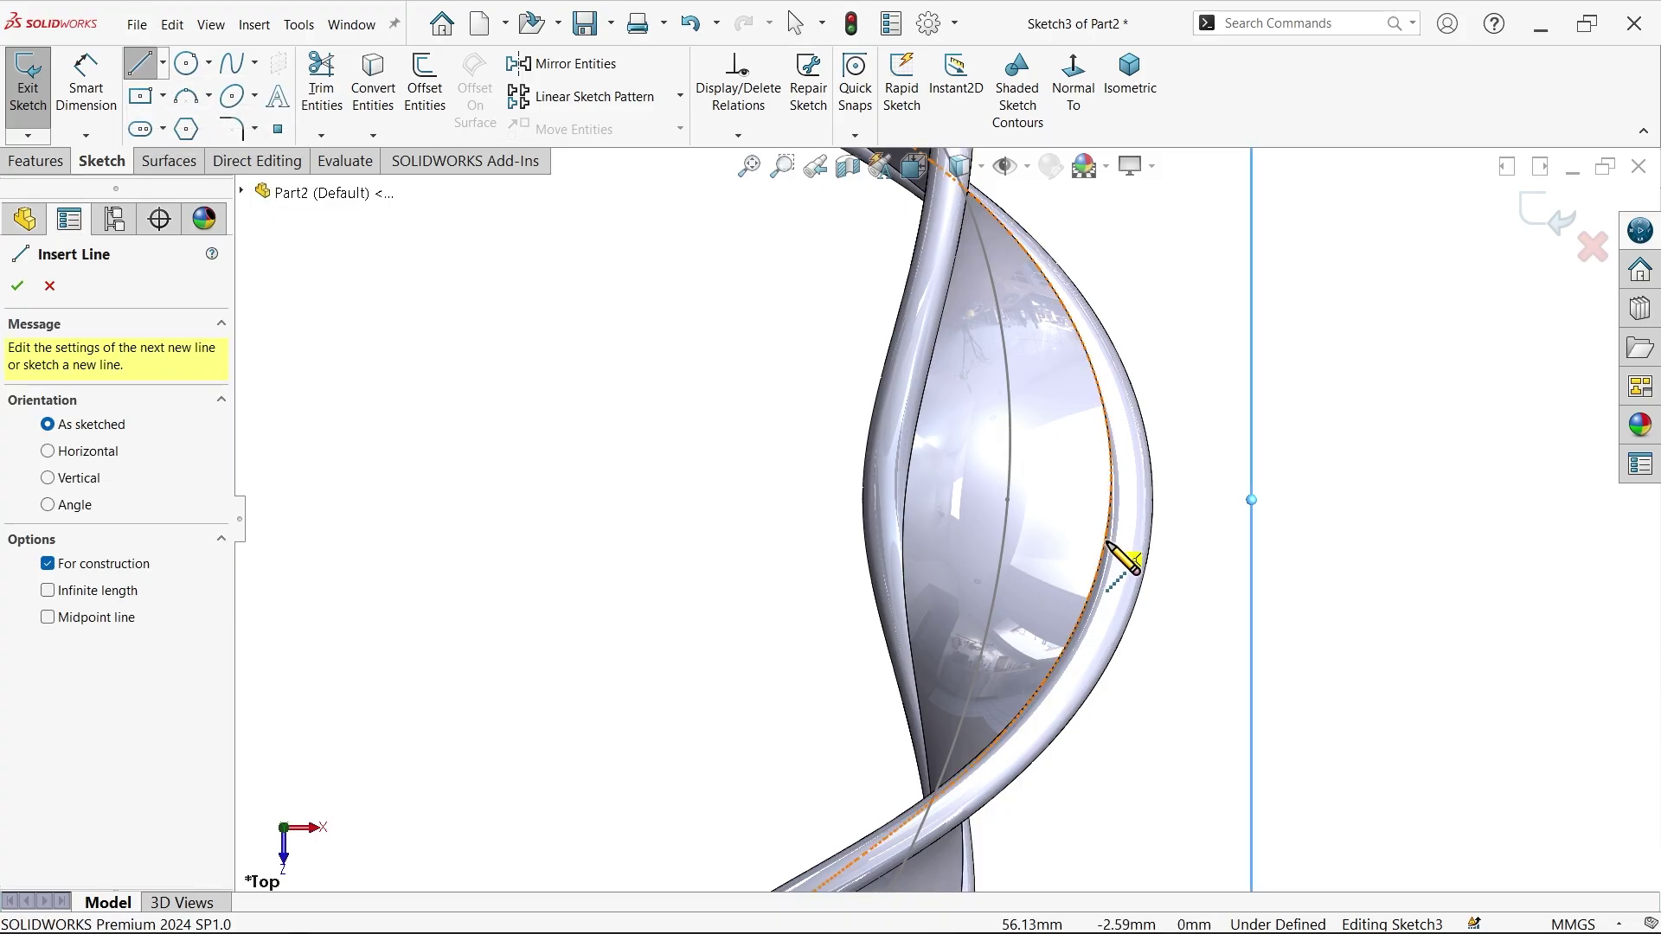
scroll(818, 519, down, 2)
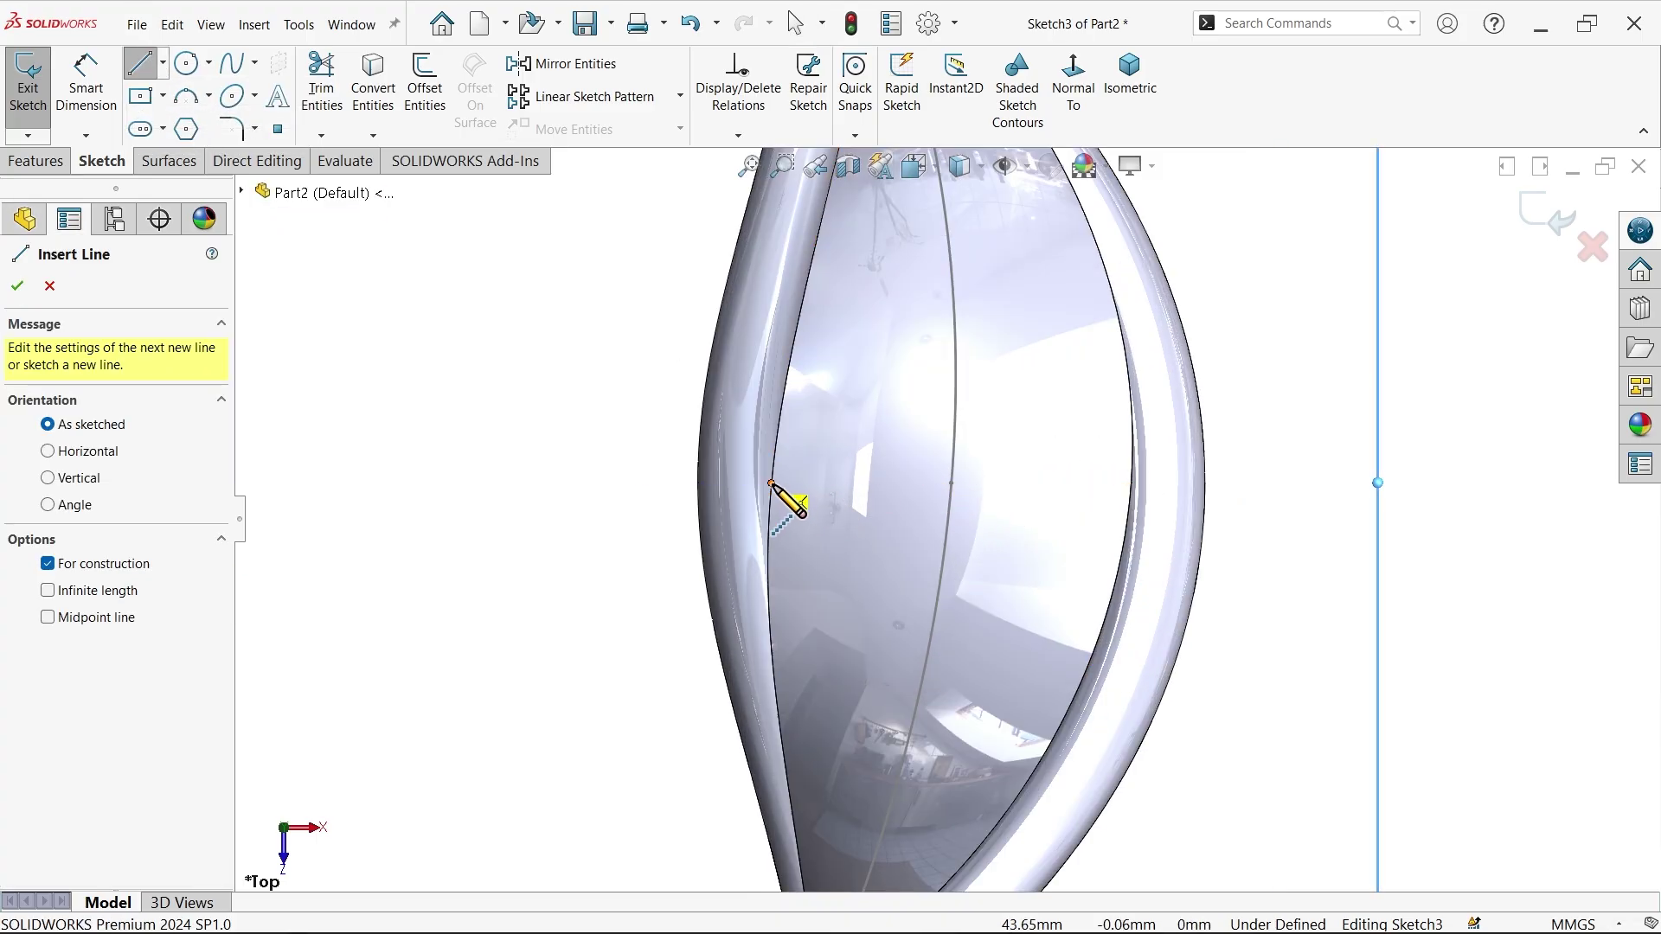
click(770, 483)
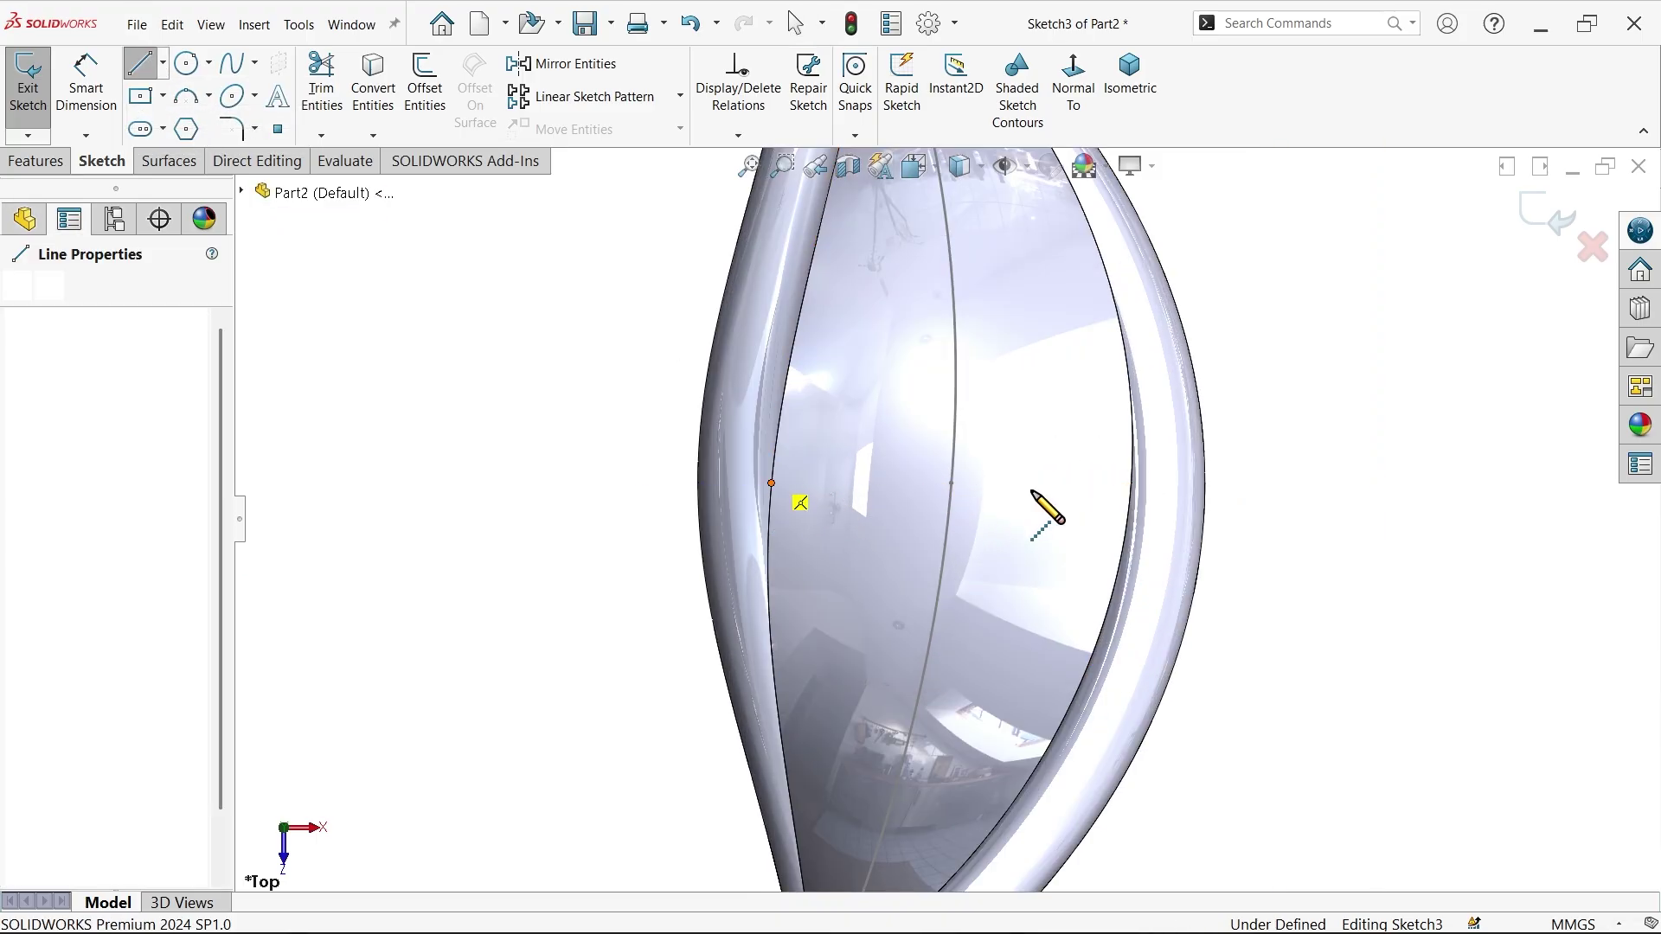
click(1131, 483)
key(Escape)
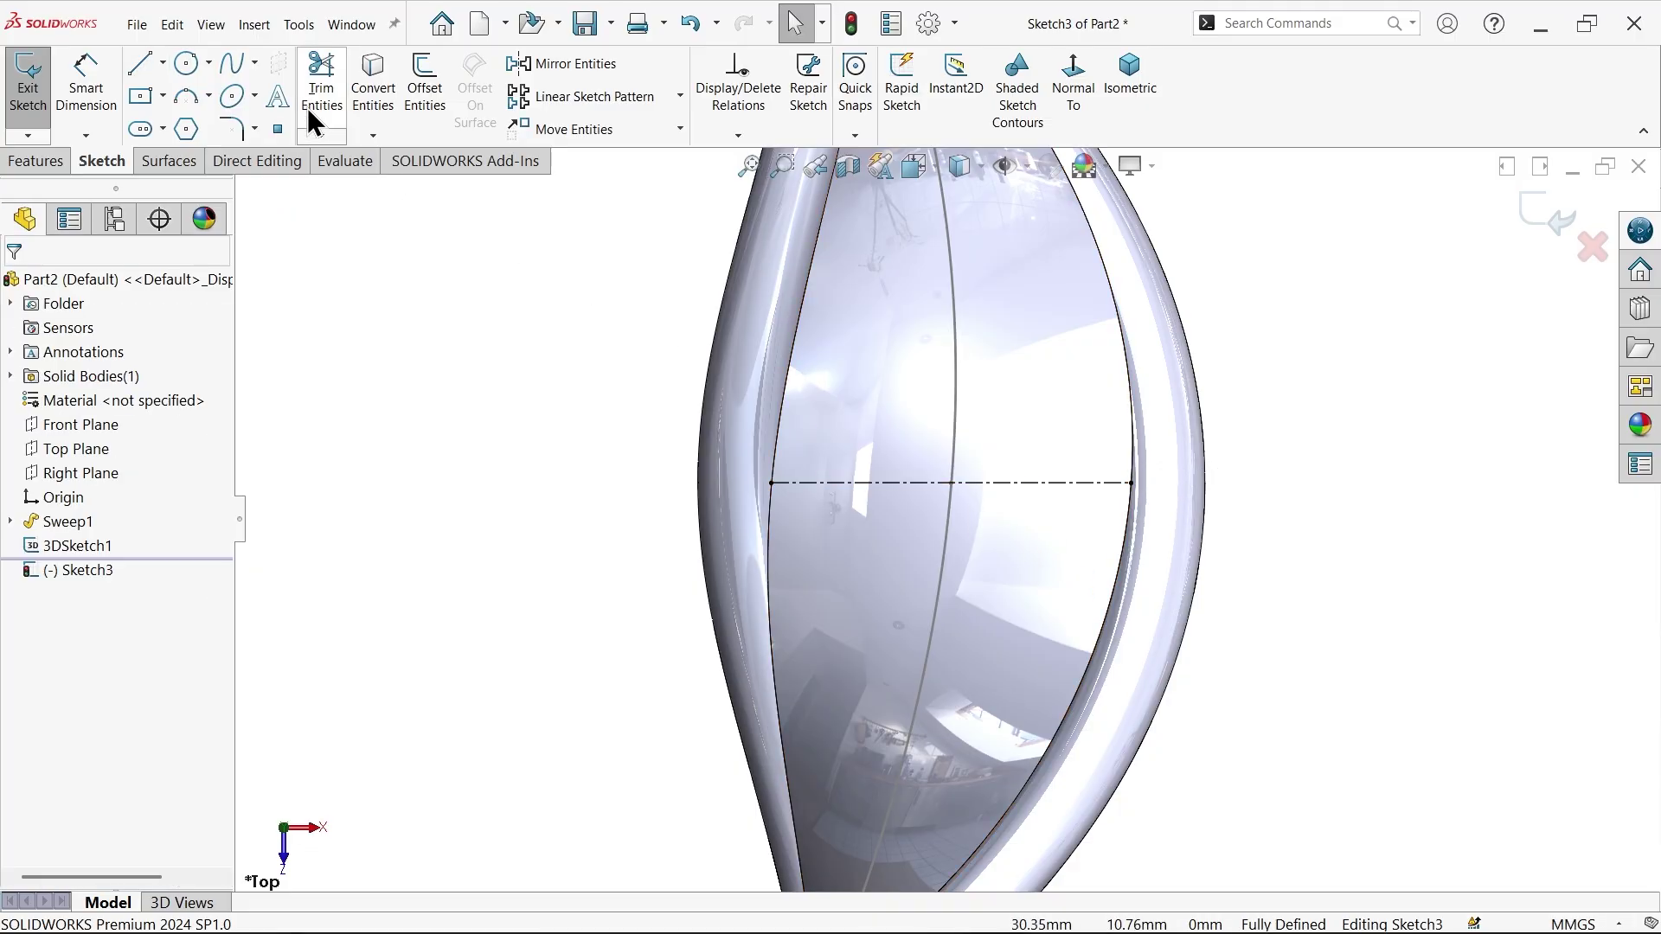
Draw a 10 mm diameter circle centred on the centerline's midpoint.
click(189, 65)
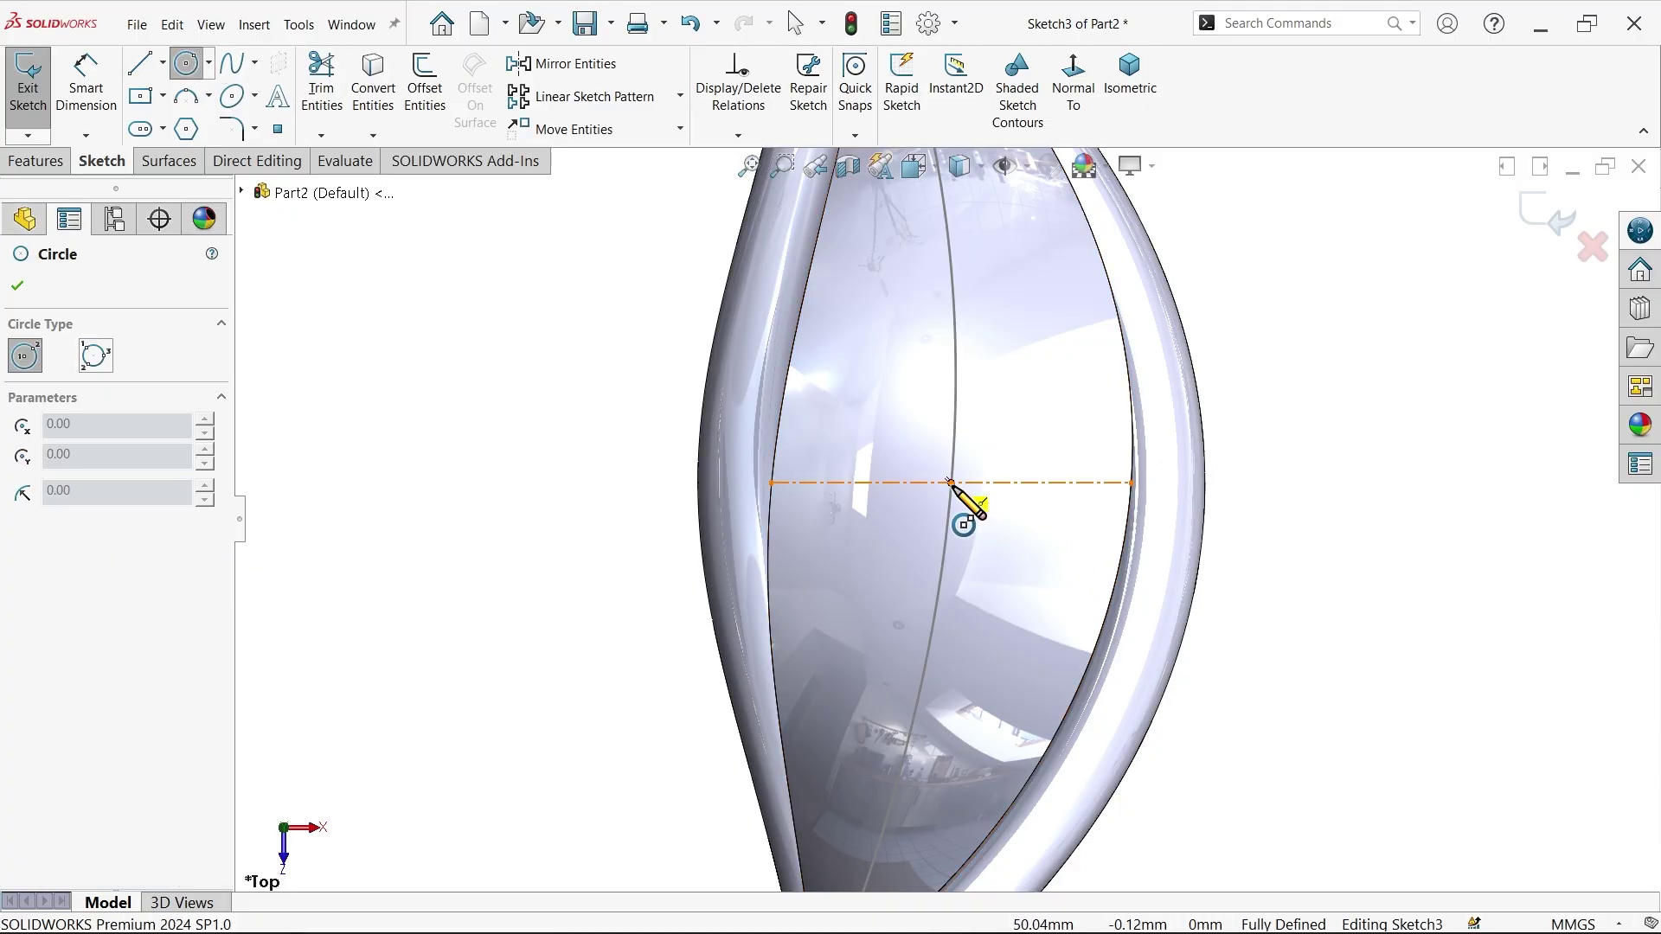
click(952, 483)
click(1036, 375)
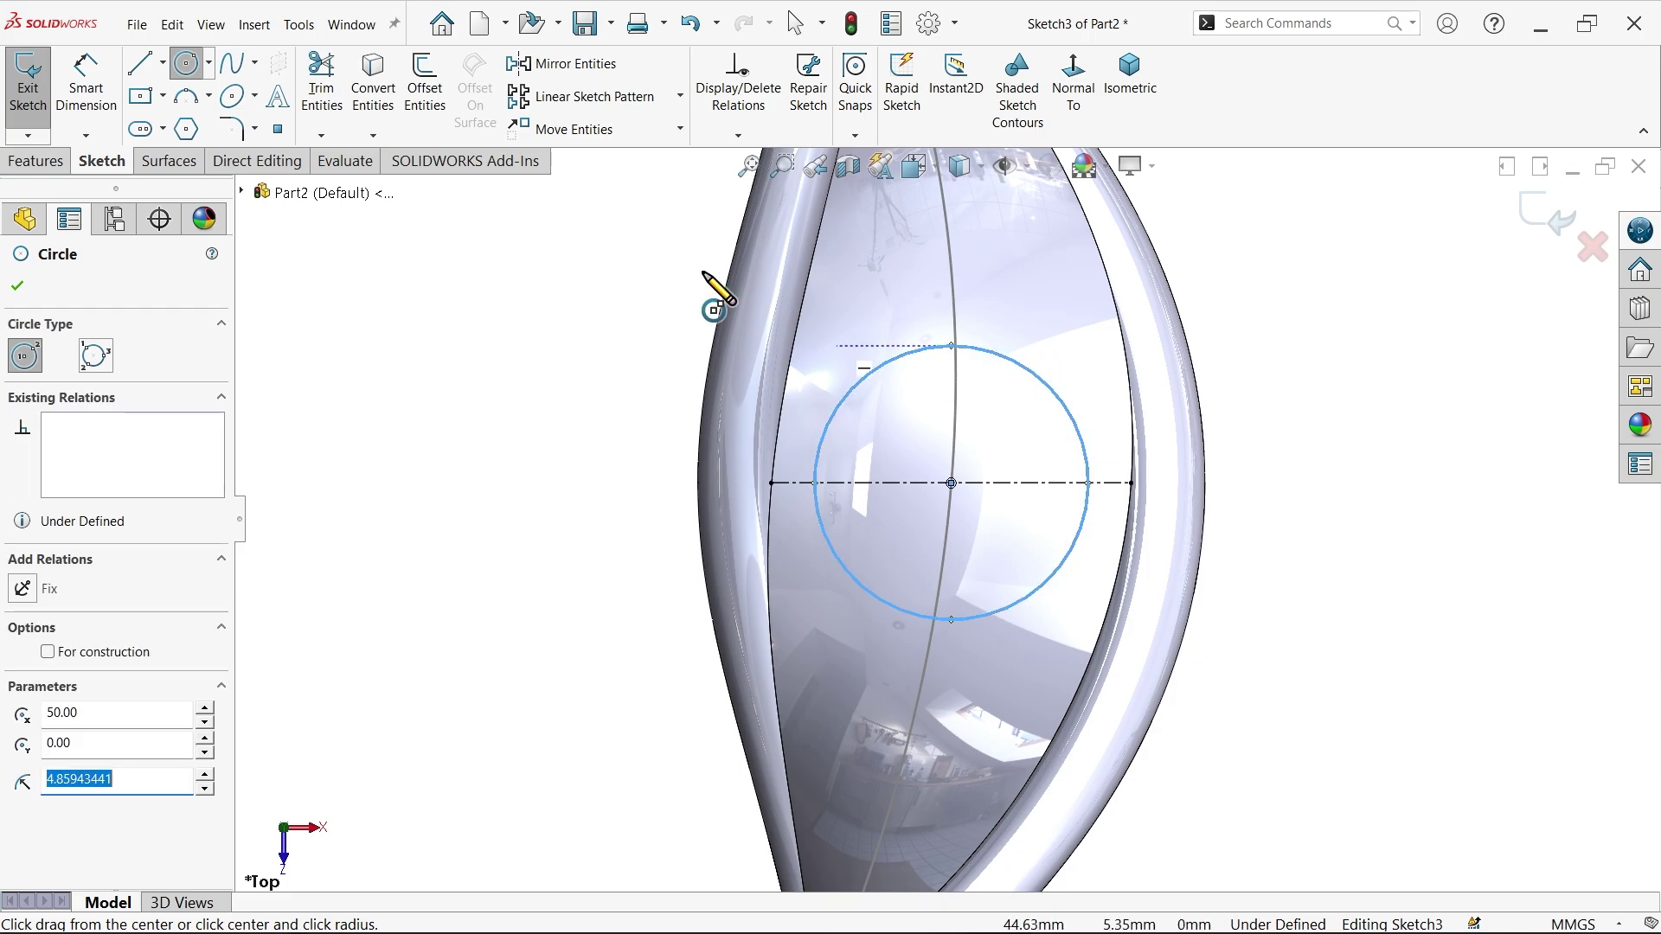
click(86, 81)
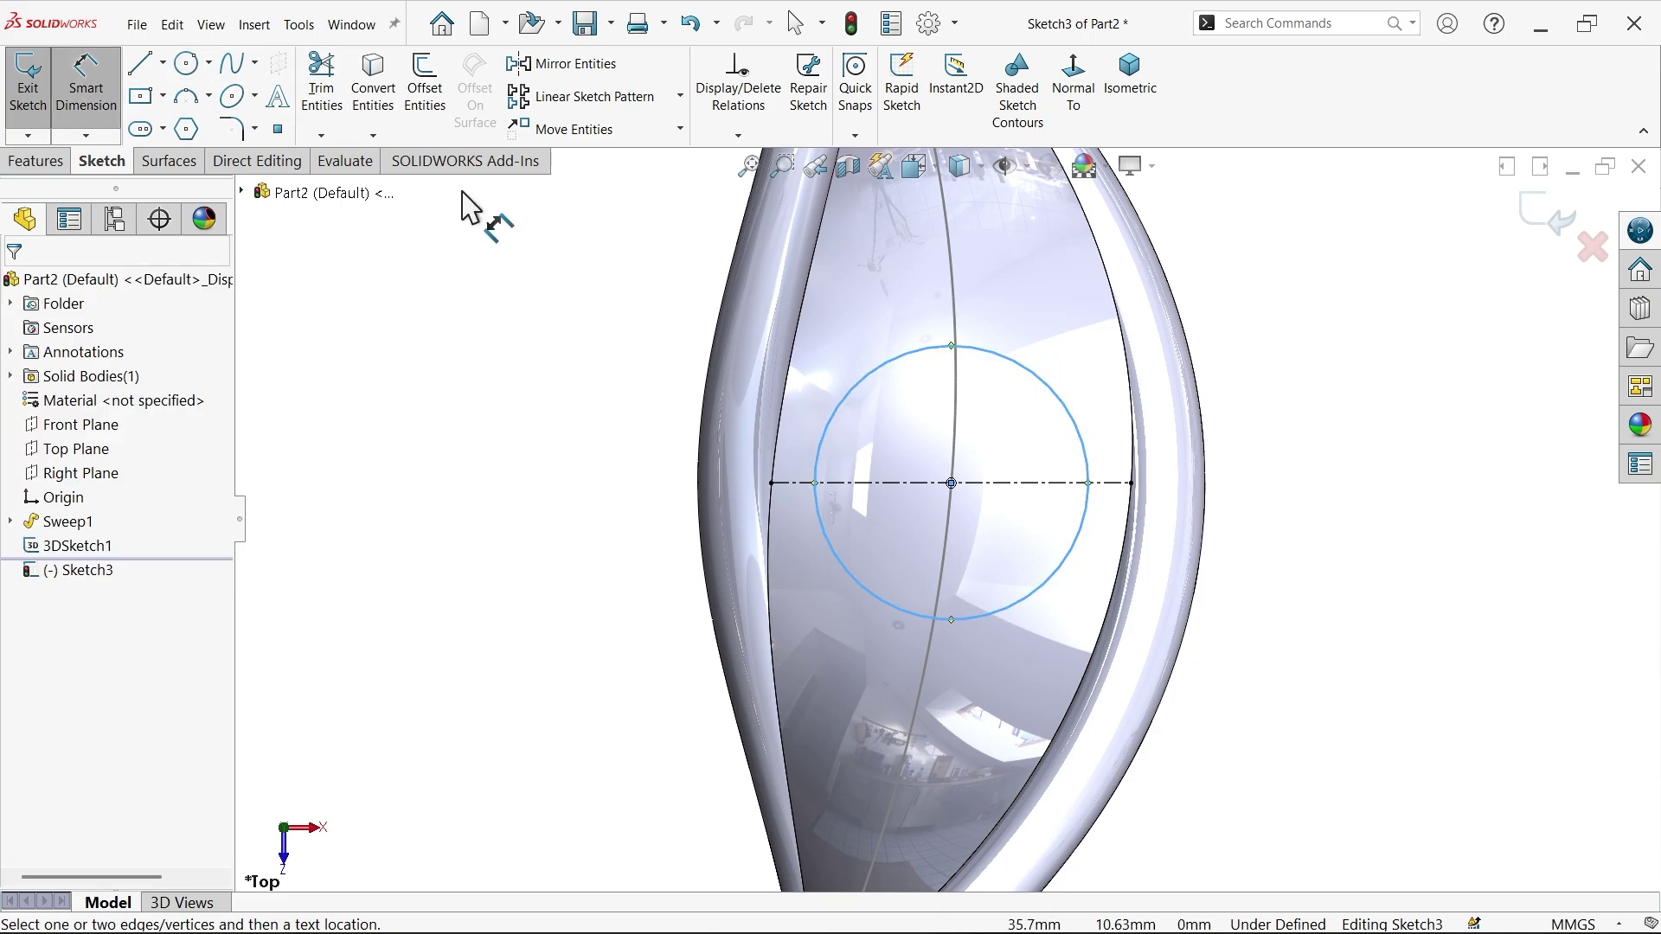
click(1085, 513)
click(1298, 499)
text(1)
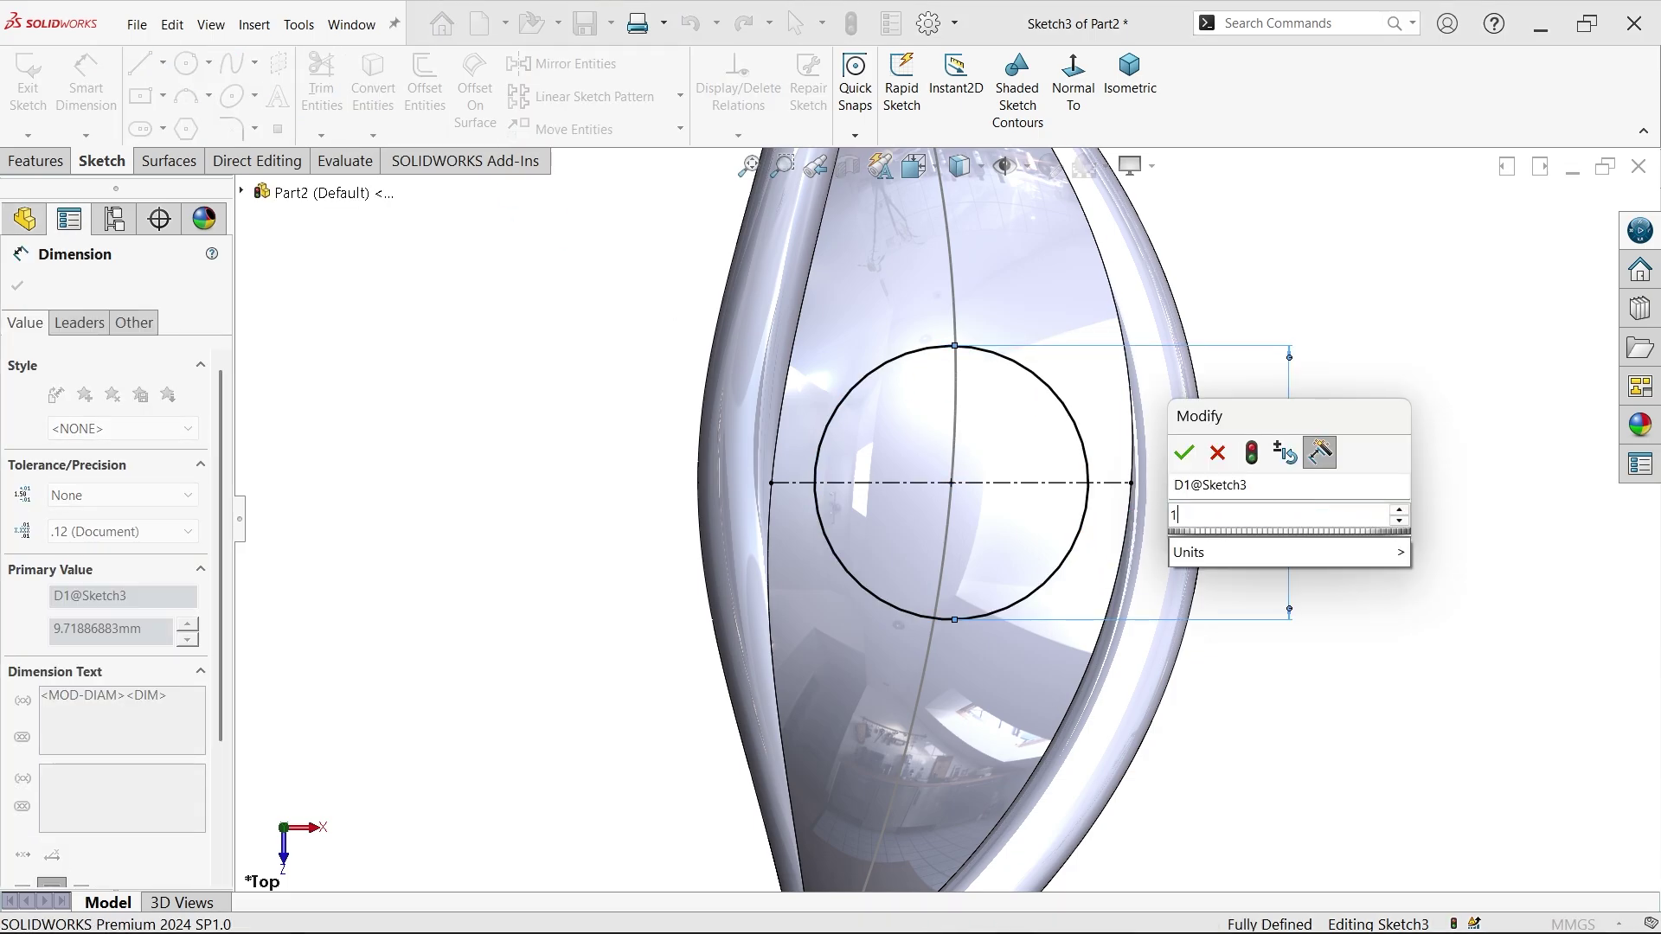
key(Return)
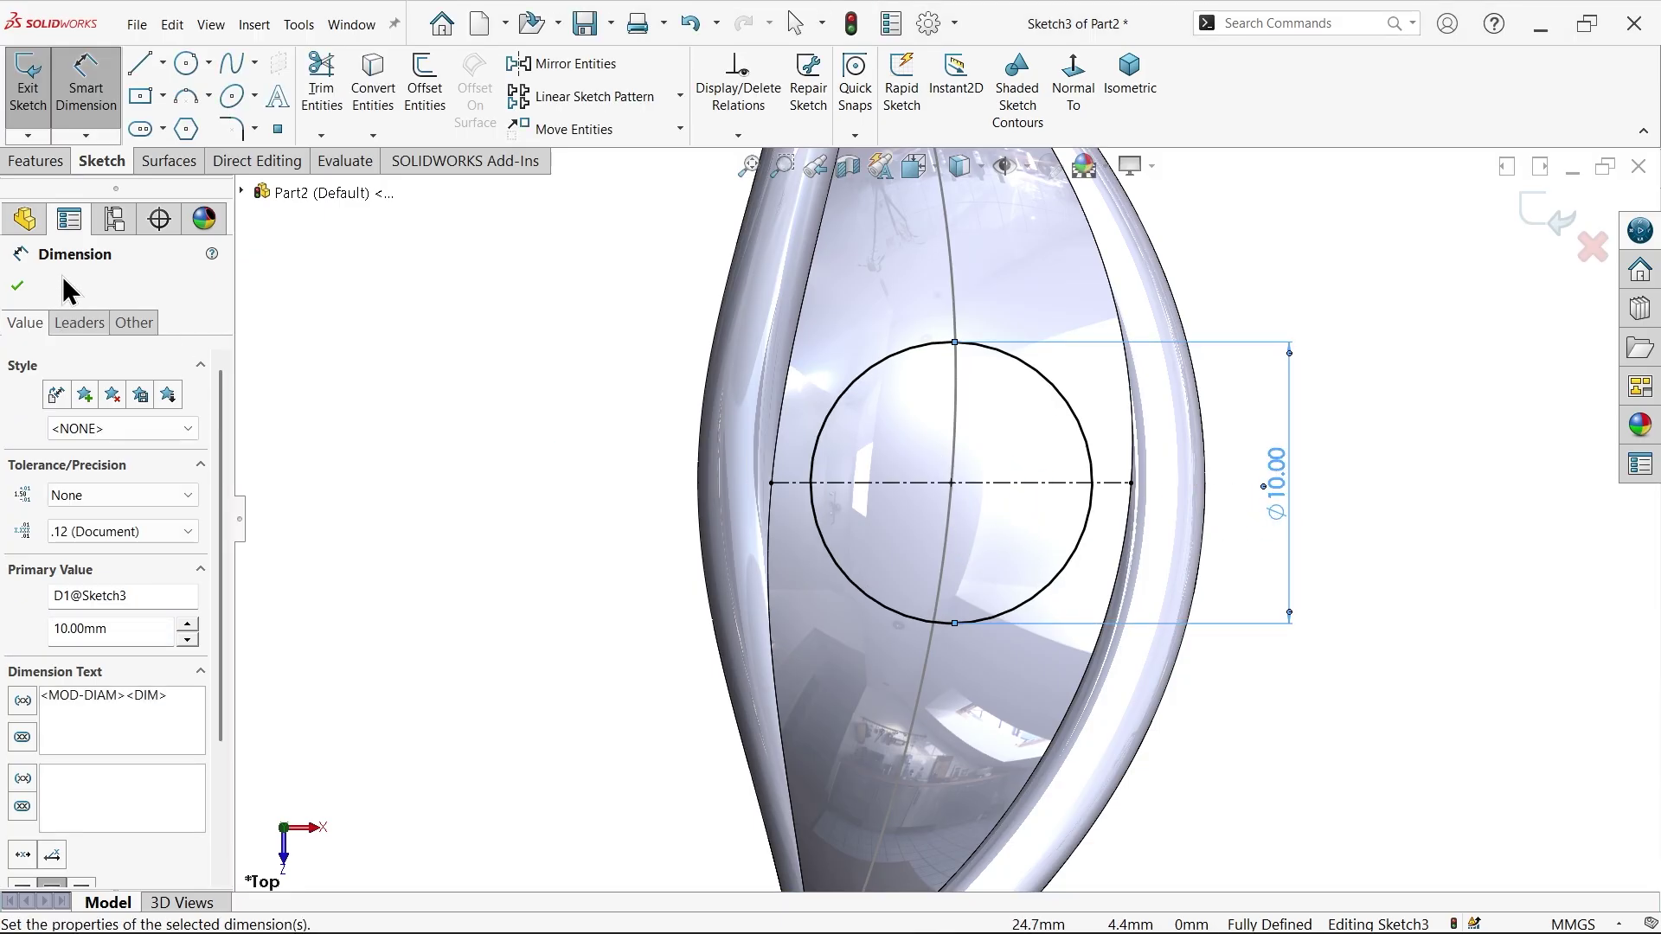
click(62, 168)
Cut the 10 mm circle Up To Next in both directions to open the hole.
click(330, 81)
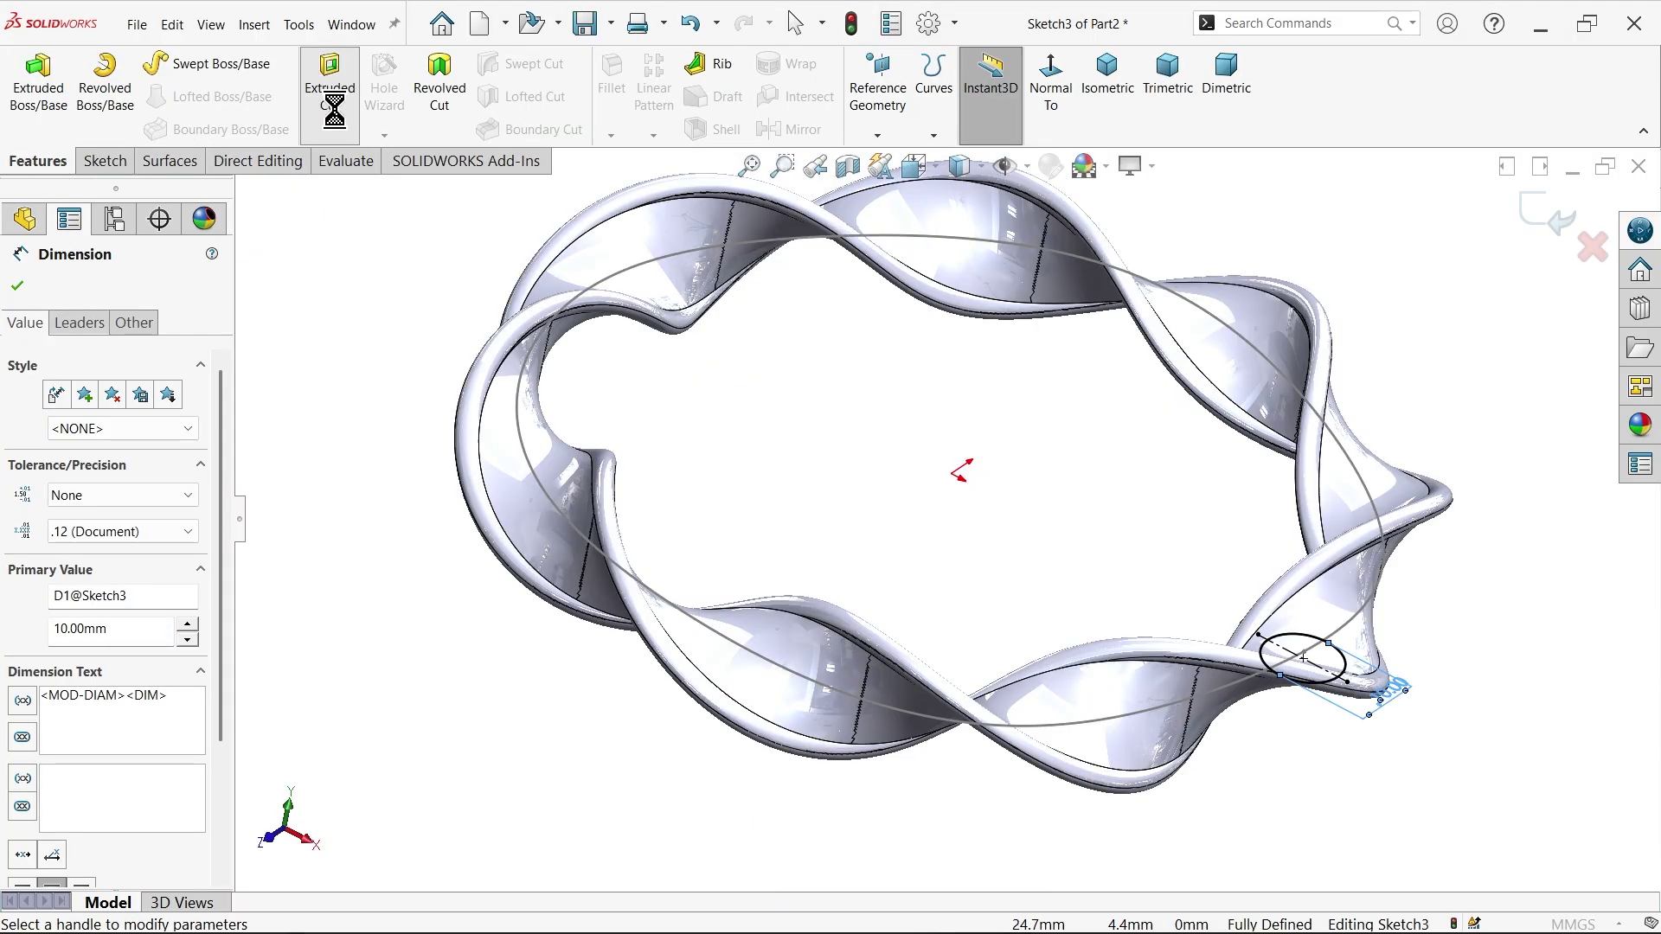
scroll(1057, 555, down, 3)
scroll(949, 583, down, 3)
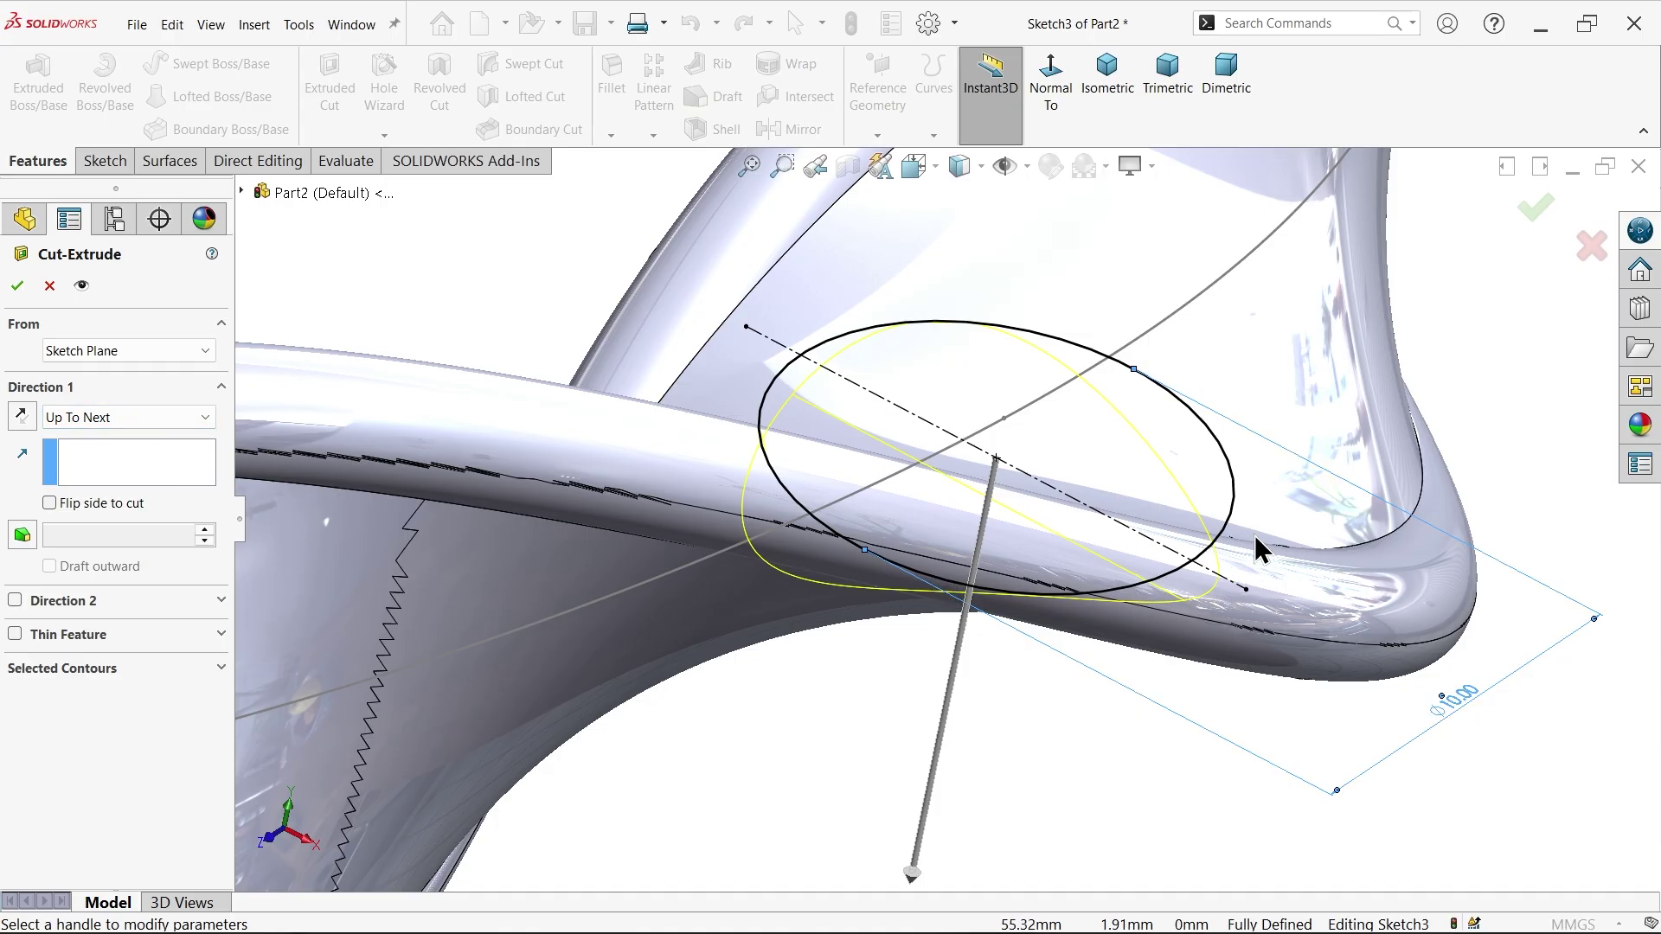
scroll(1124, 559, up, 1)
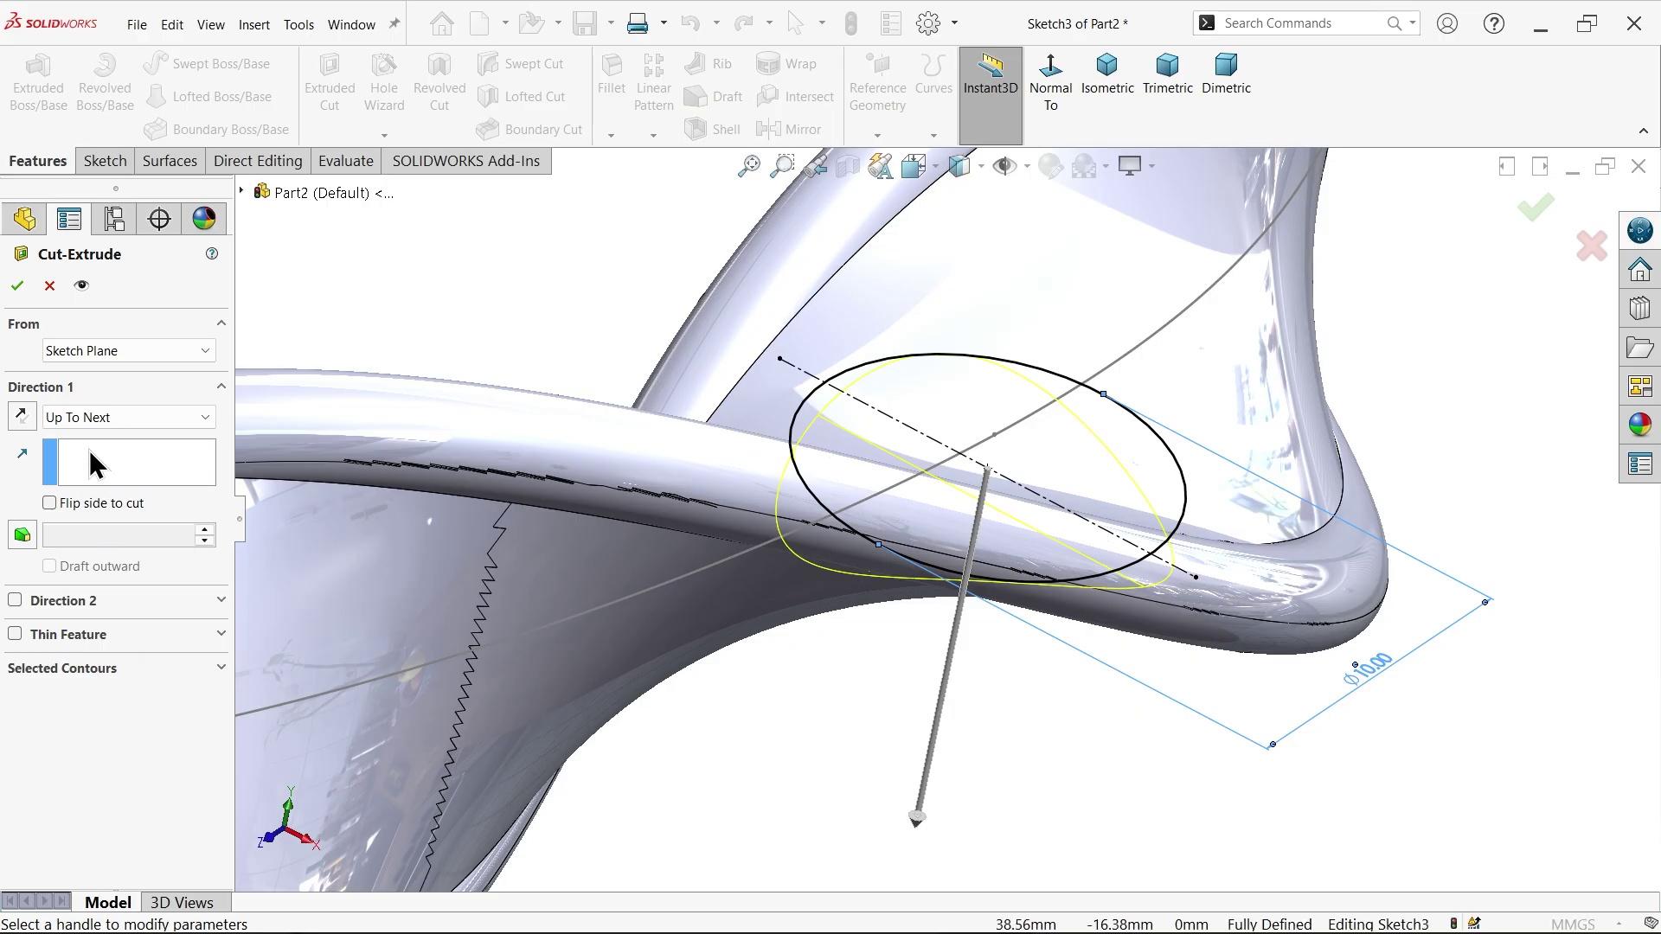
click(86, 416)
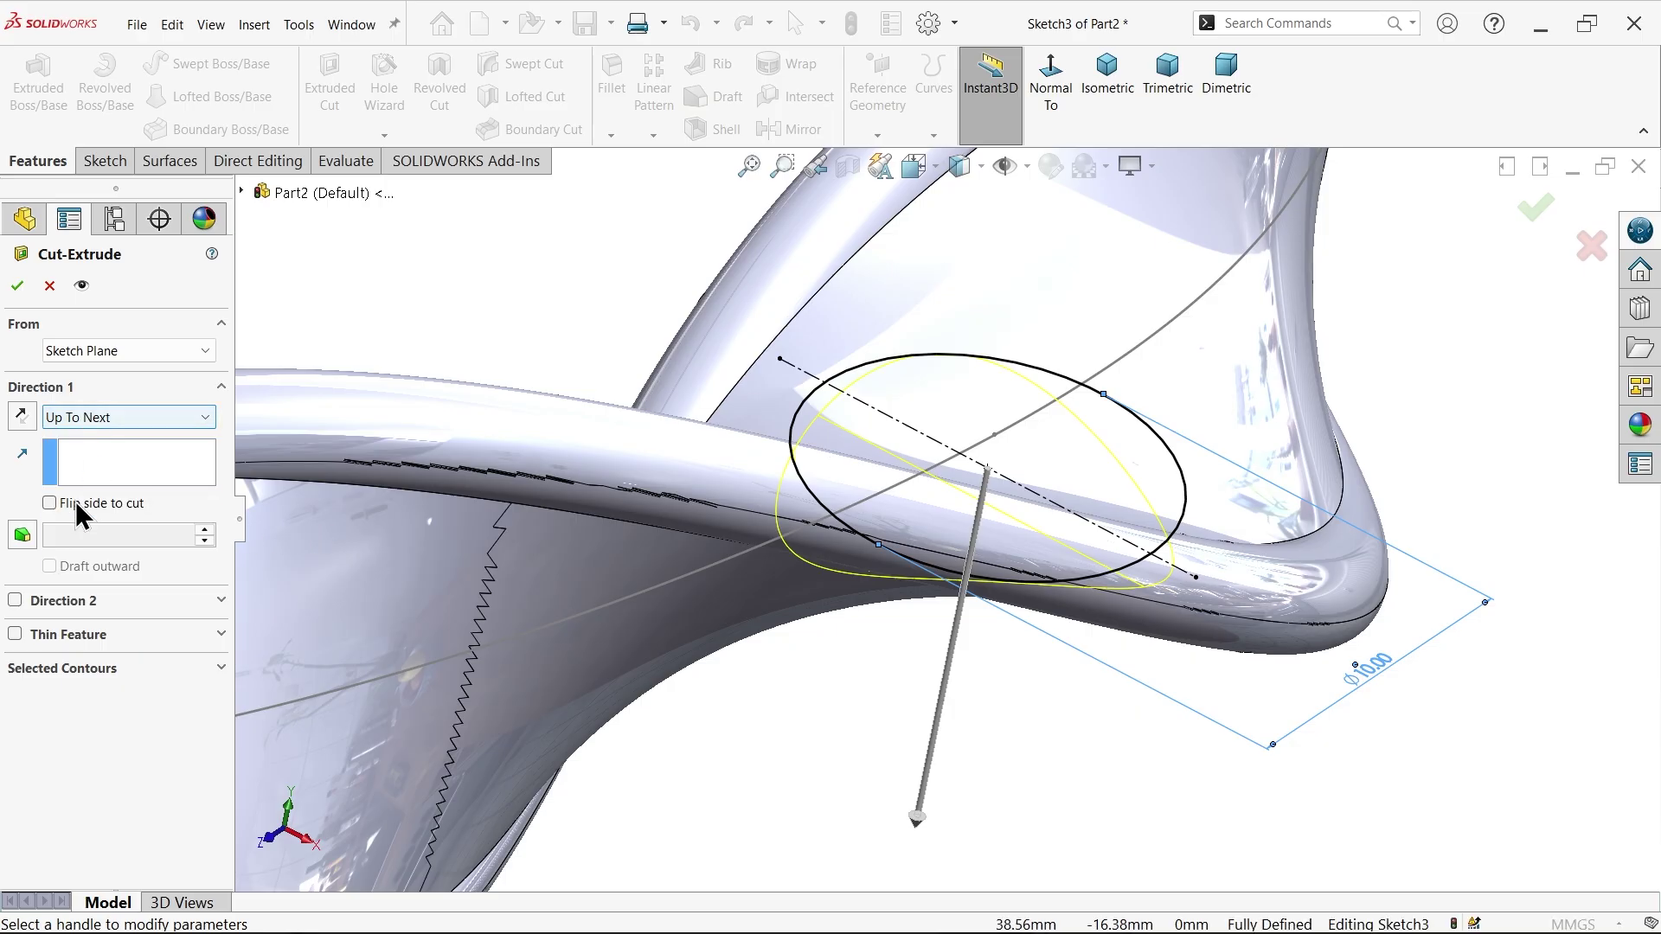
click(17, 600)
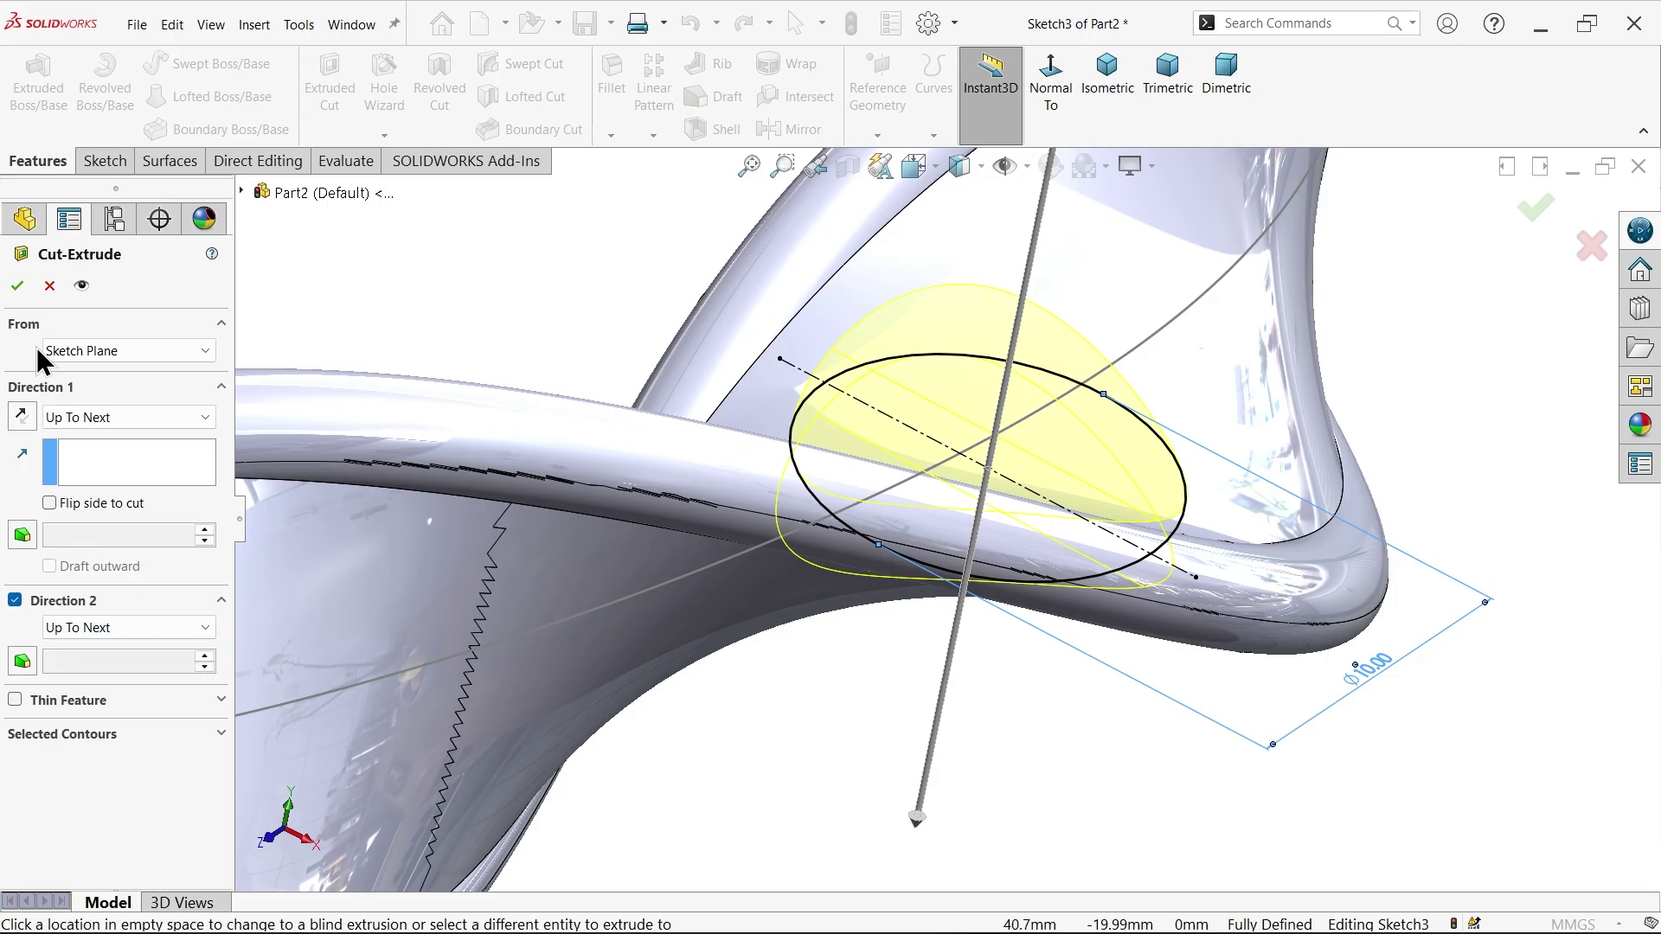
click(16, 287)
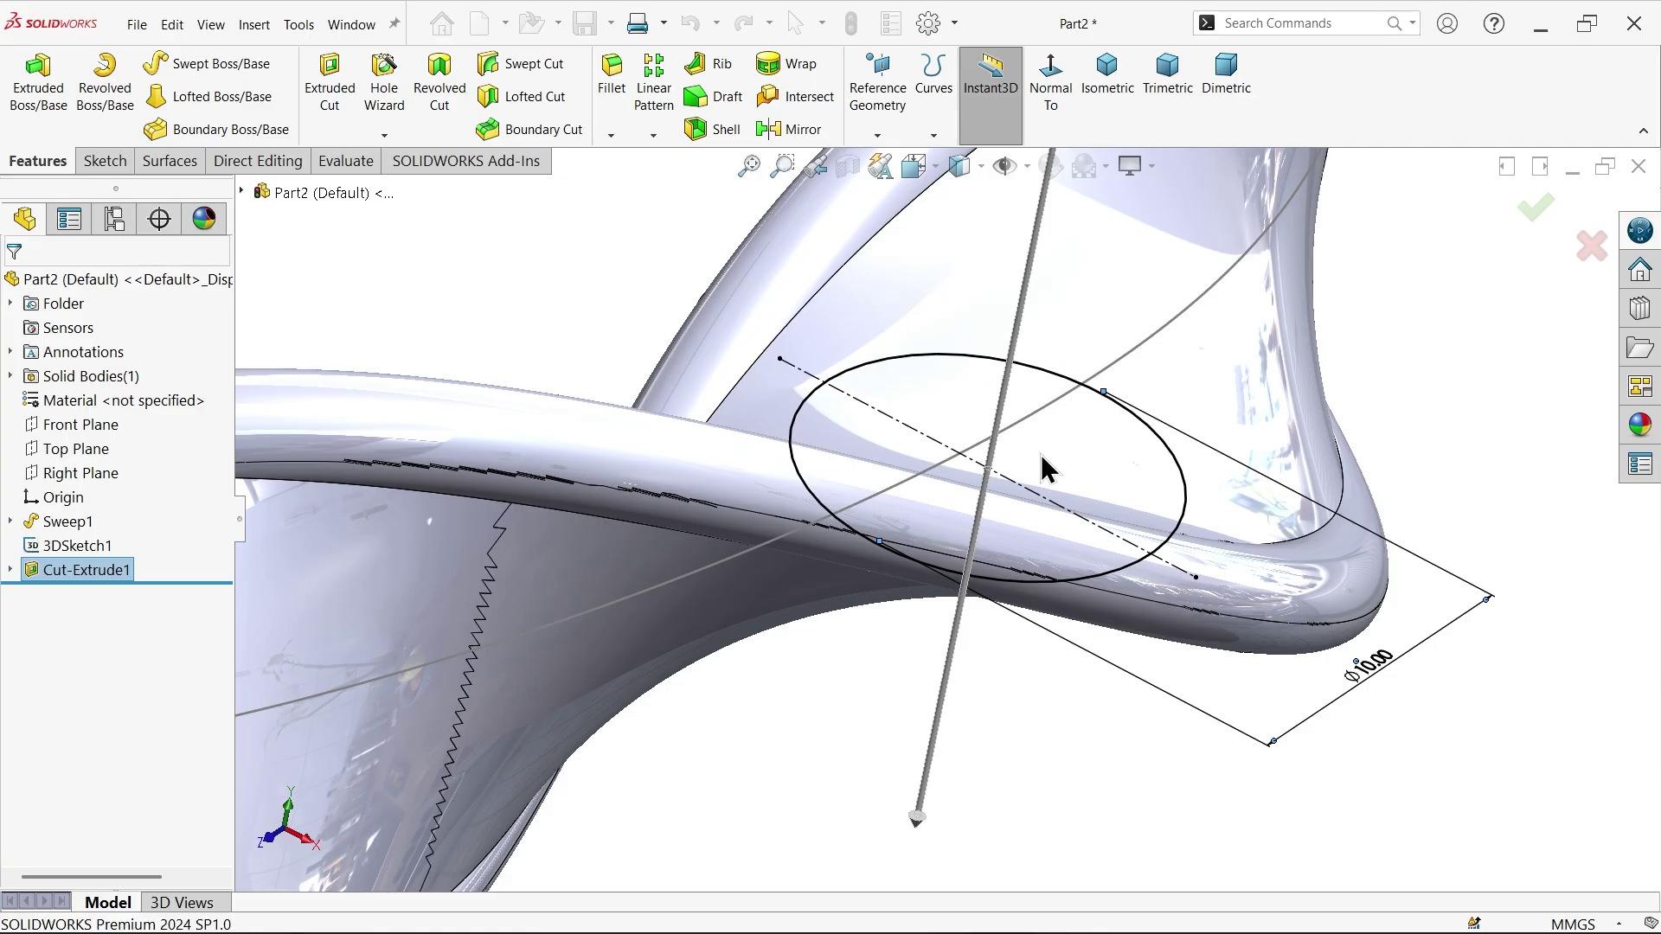
click(1054, 476)
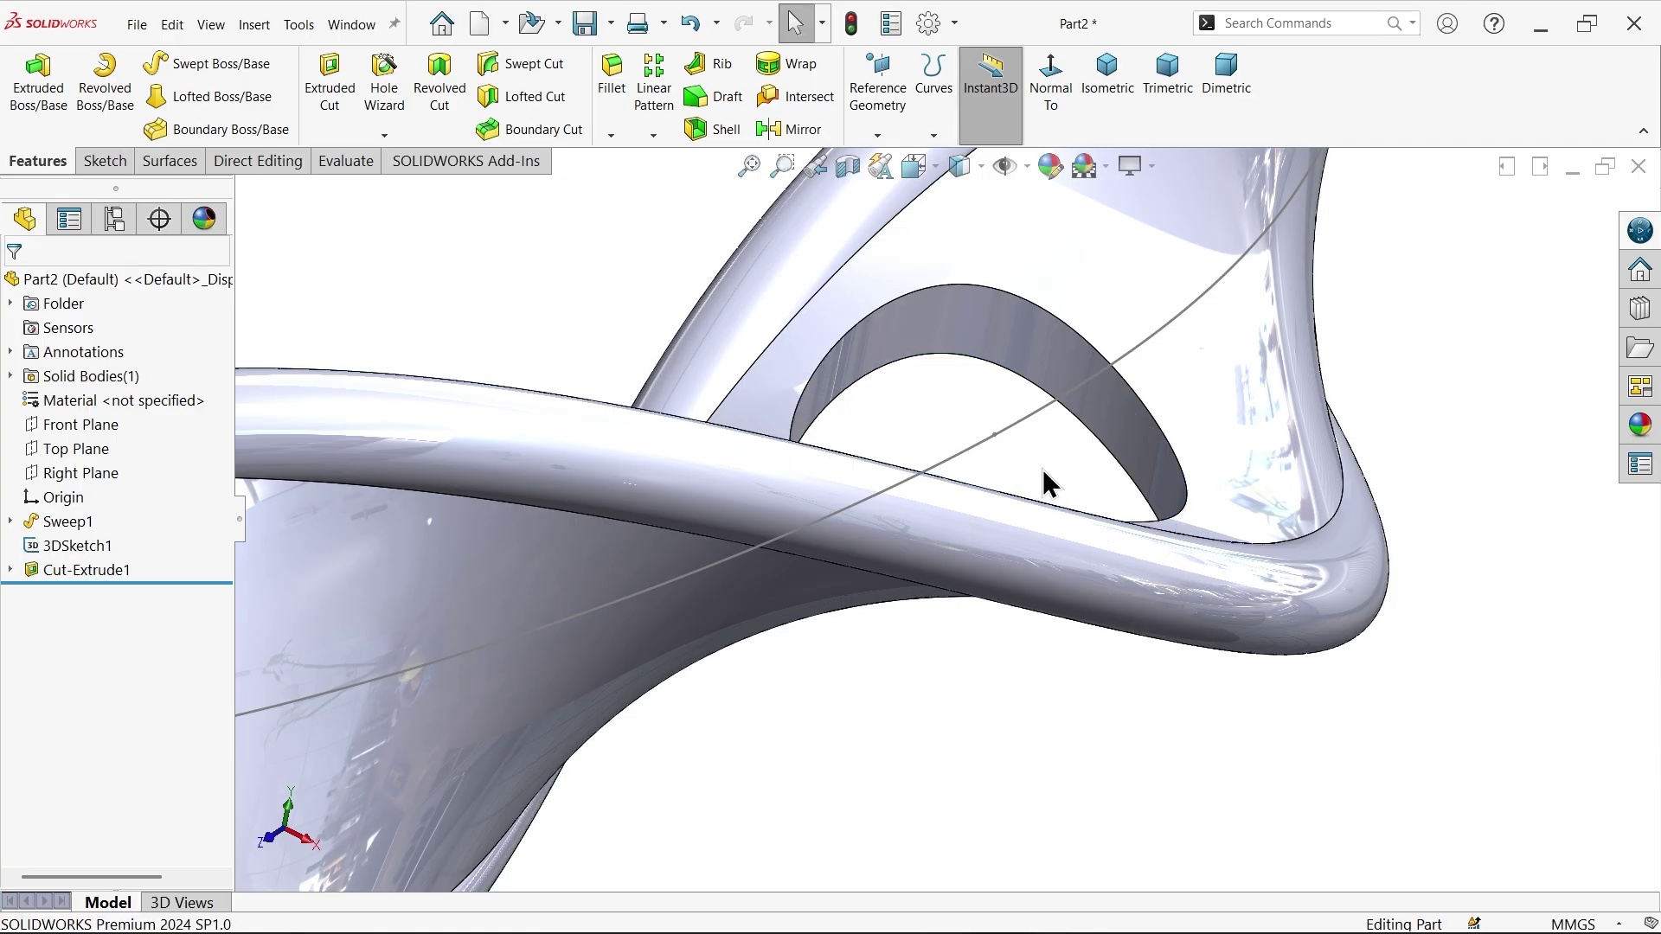
Round the hole's edge through the band with a 0.5 mm fillet (Fillet1).
middle_drag(1045, 483, 1027, 504)
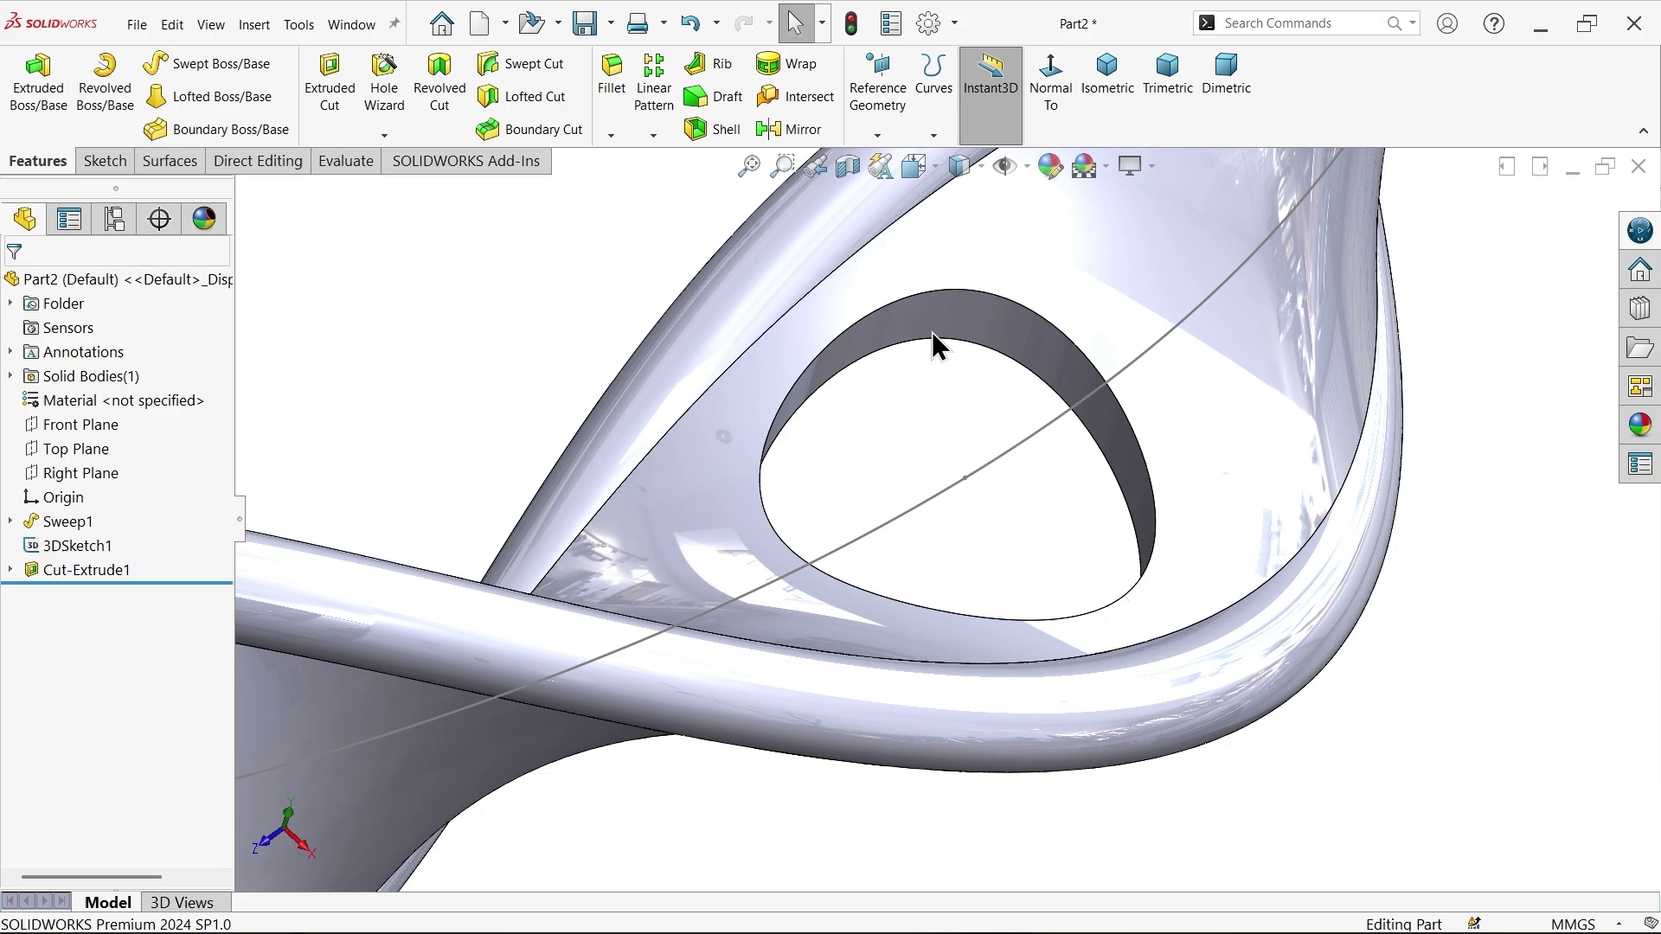
click(613, 96)
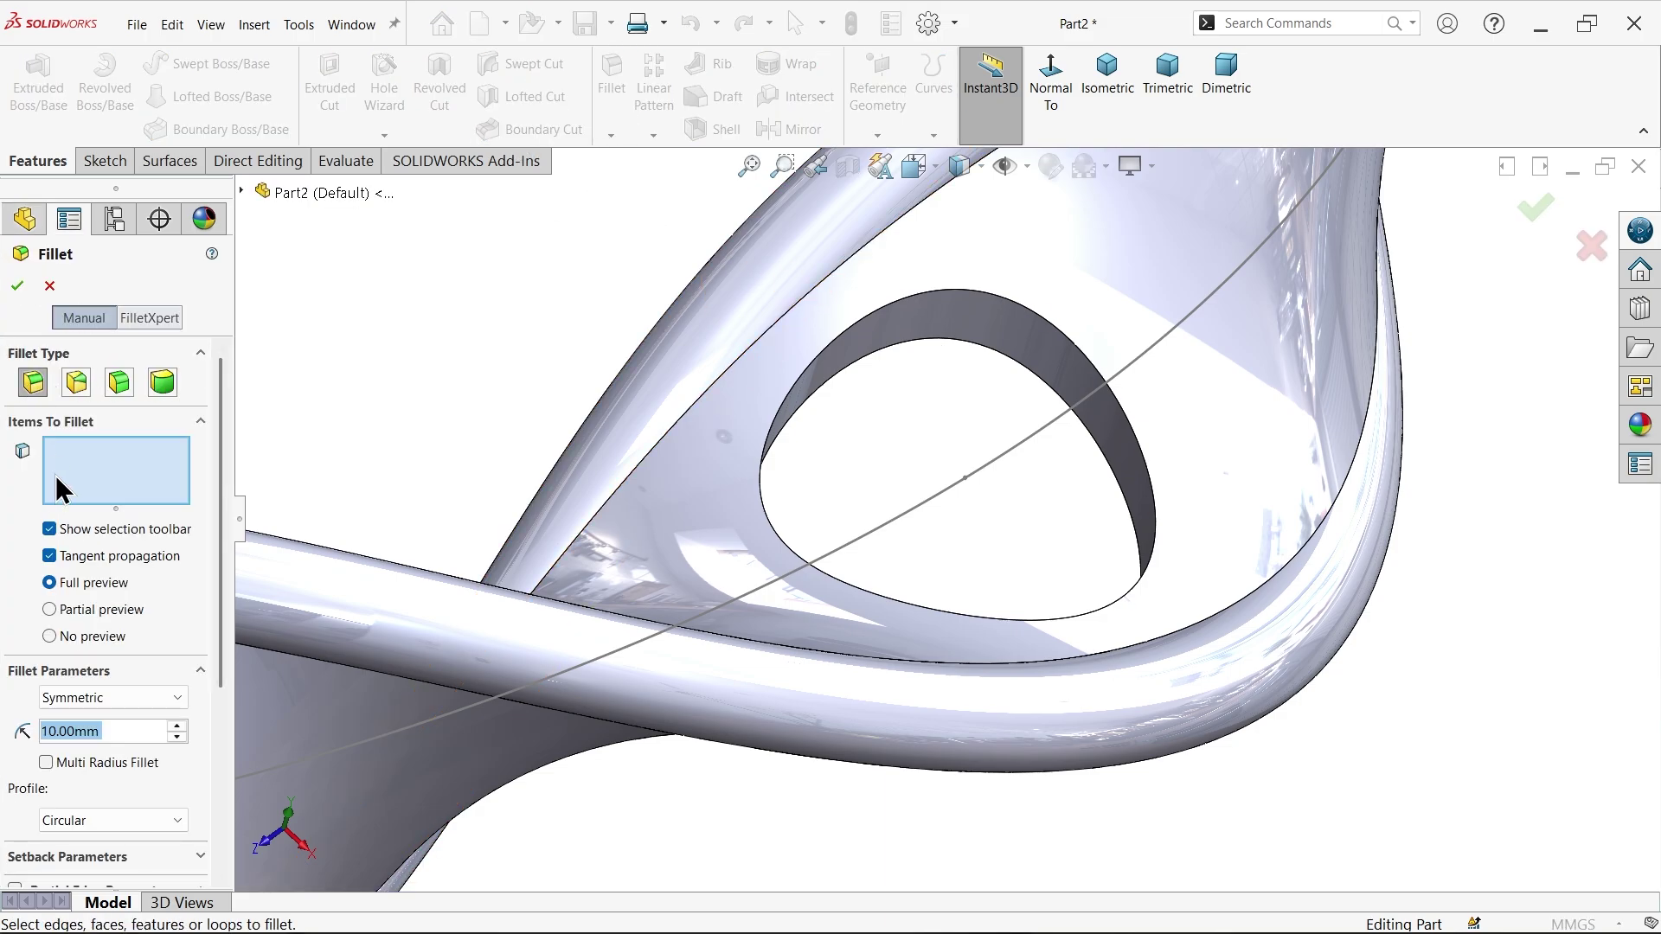
text(0.5)
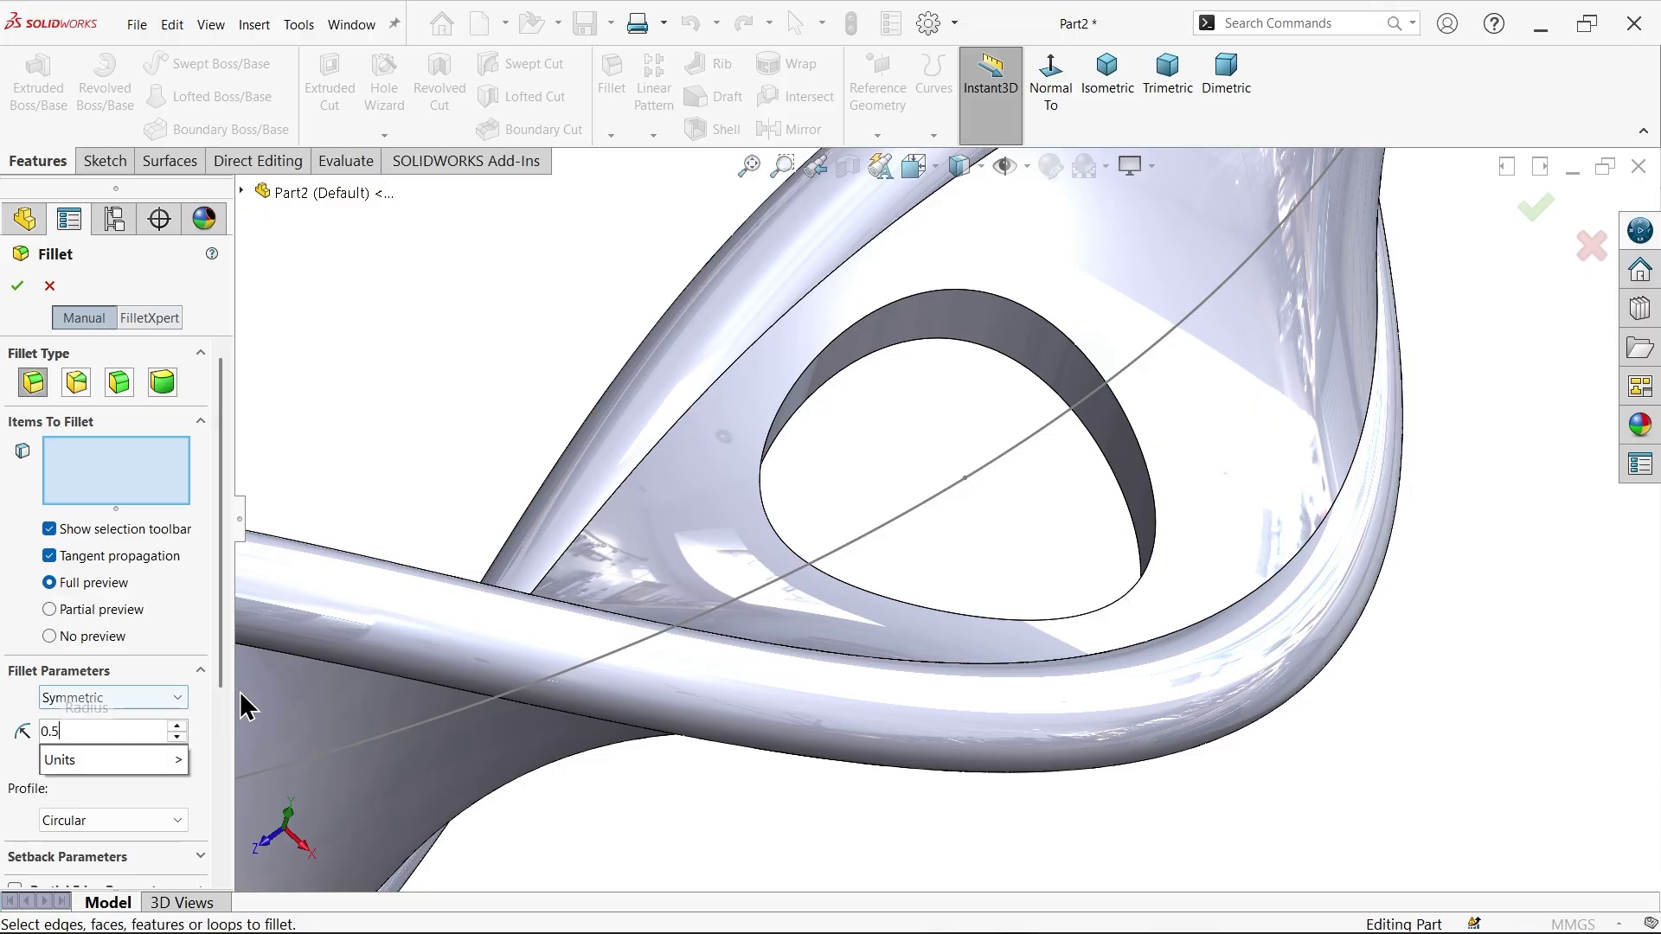
key(Return)
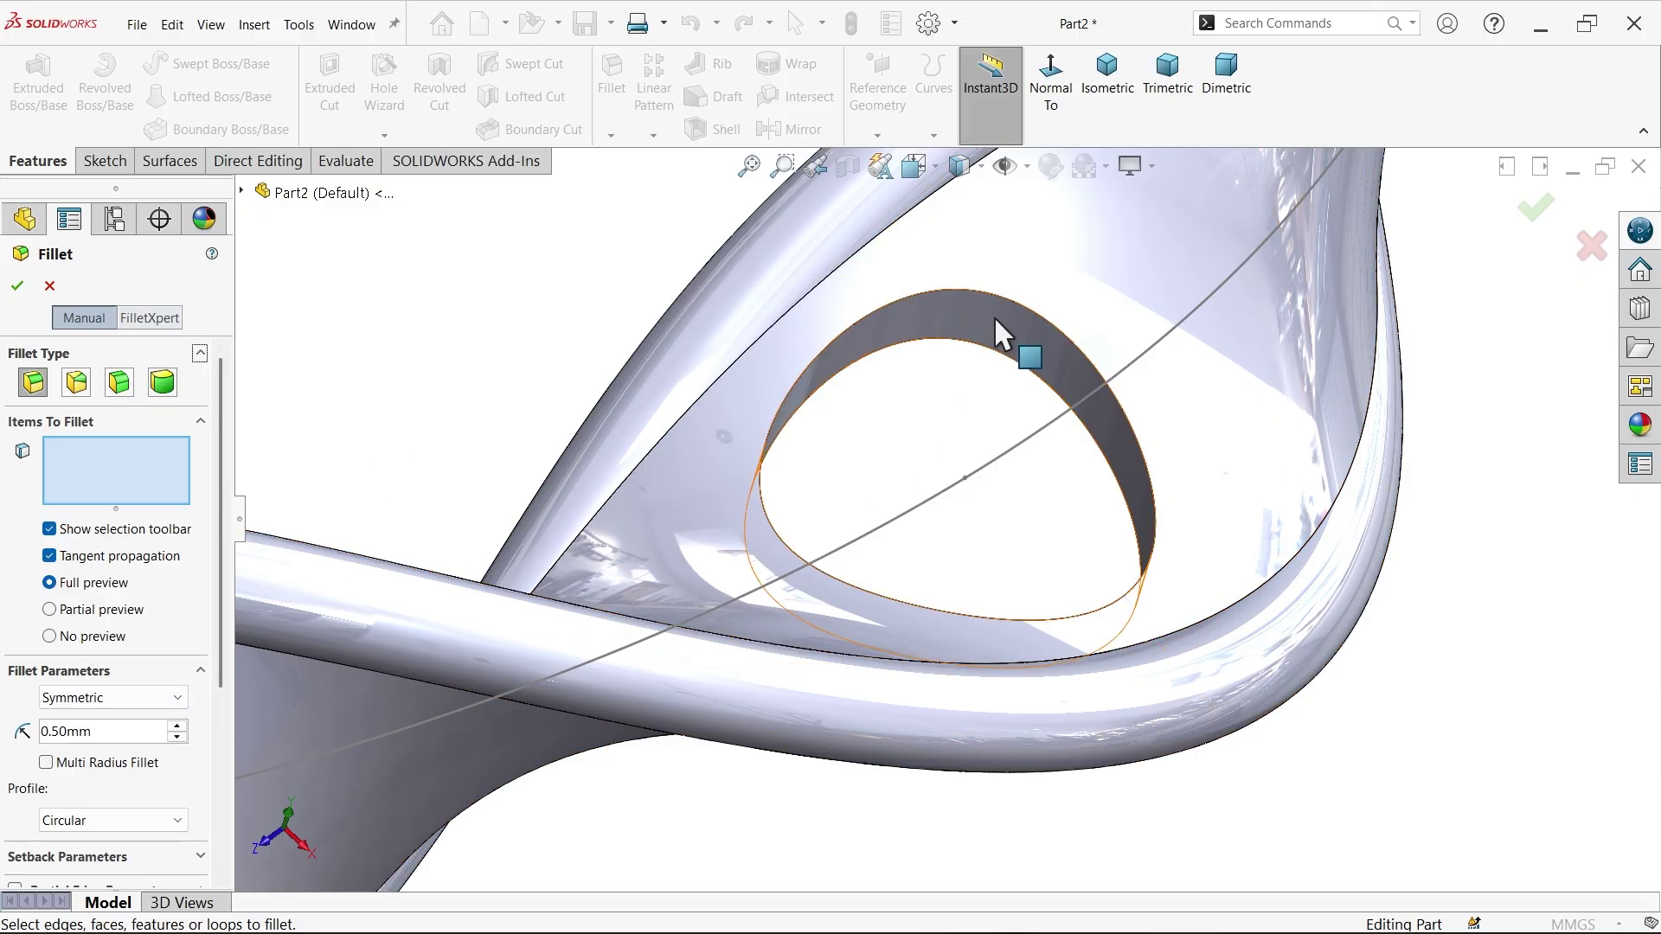
click(996, 317)
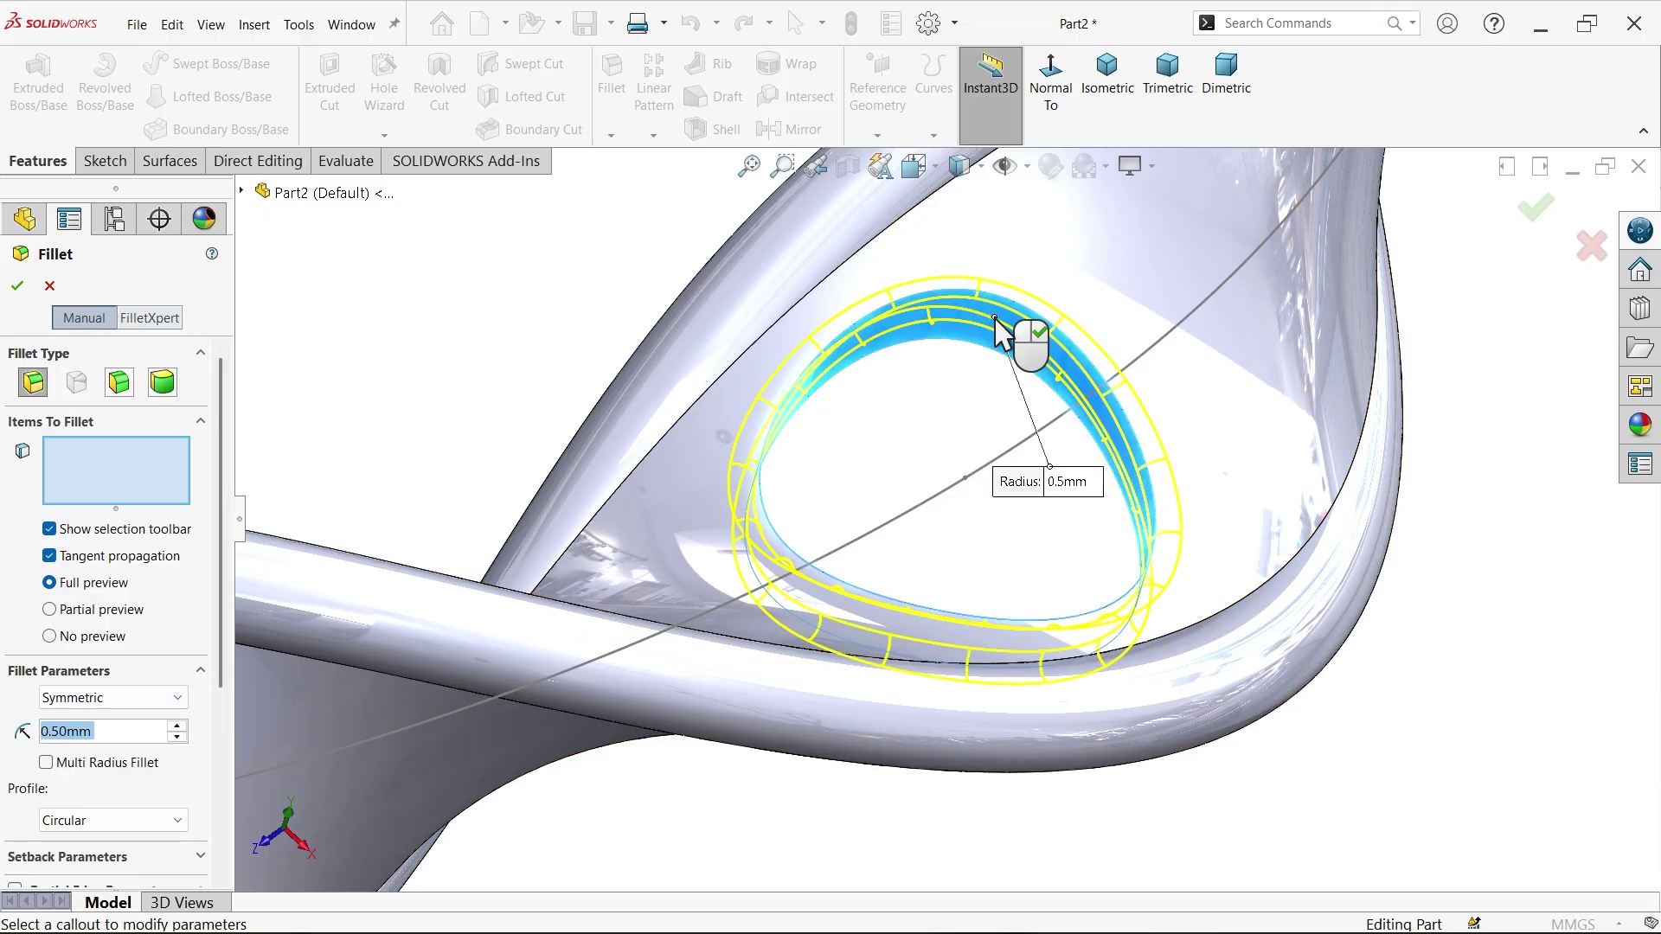
click(18, 288)
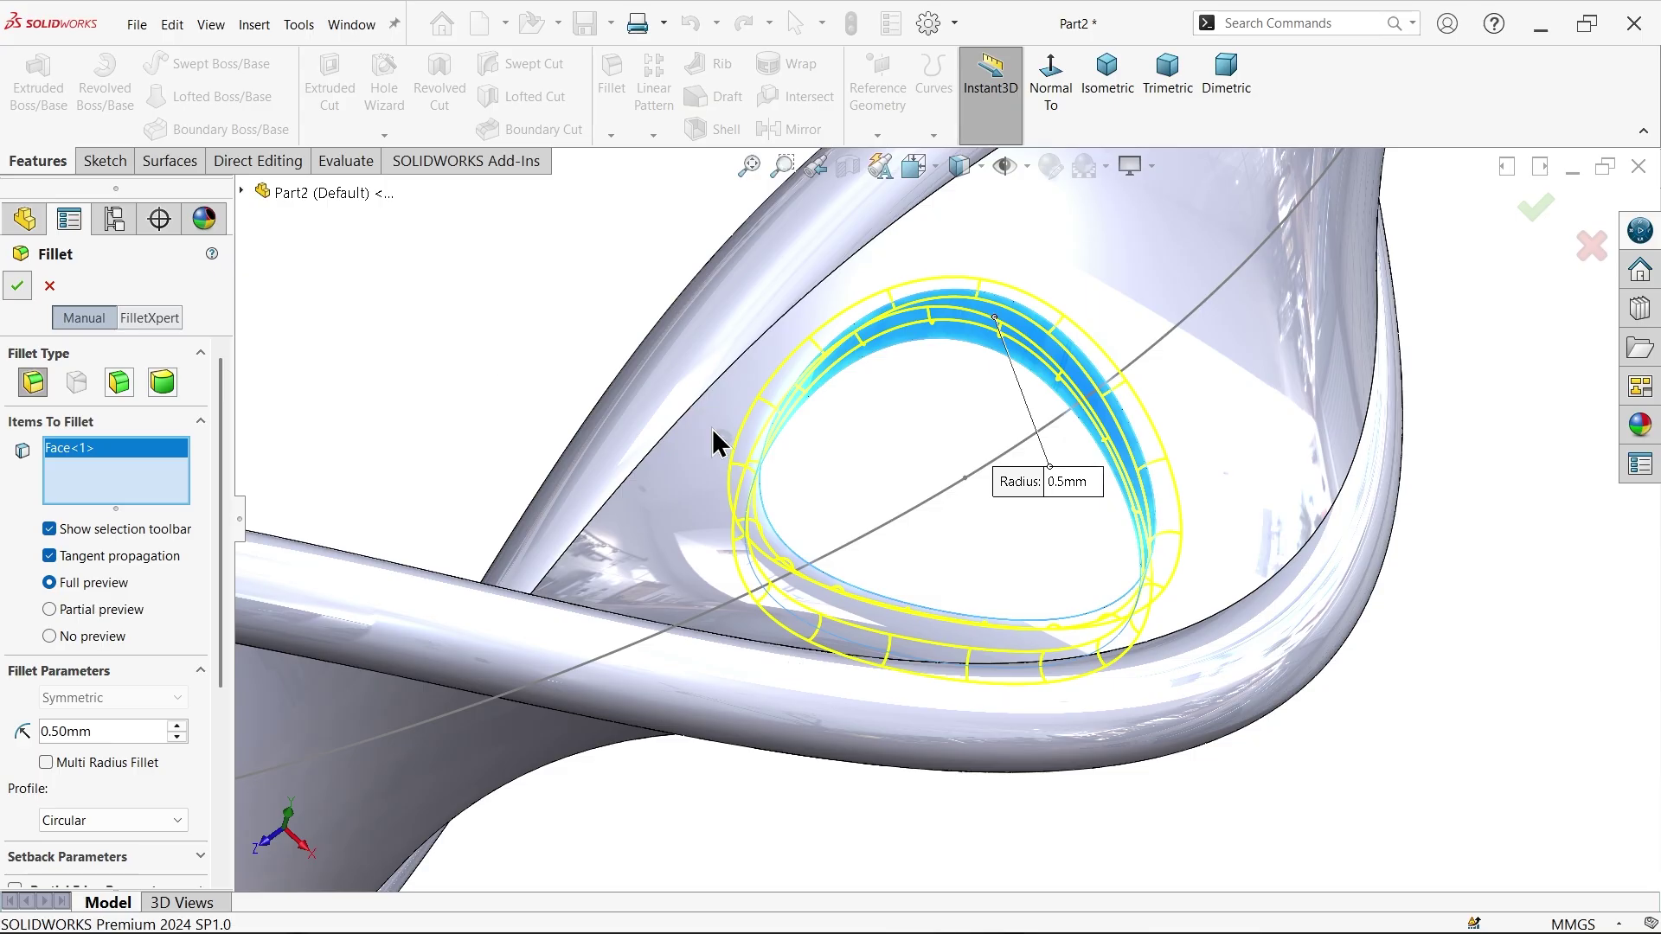
scroll(1026, 454, up, 3)
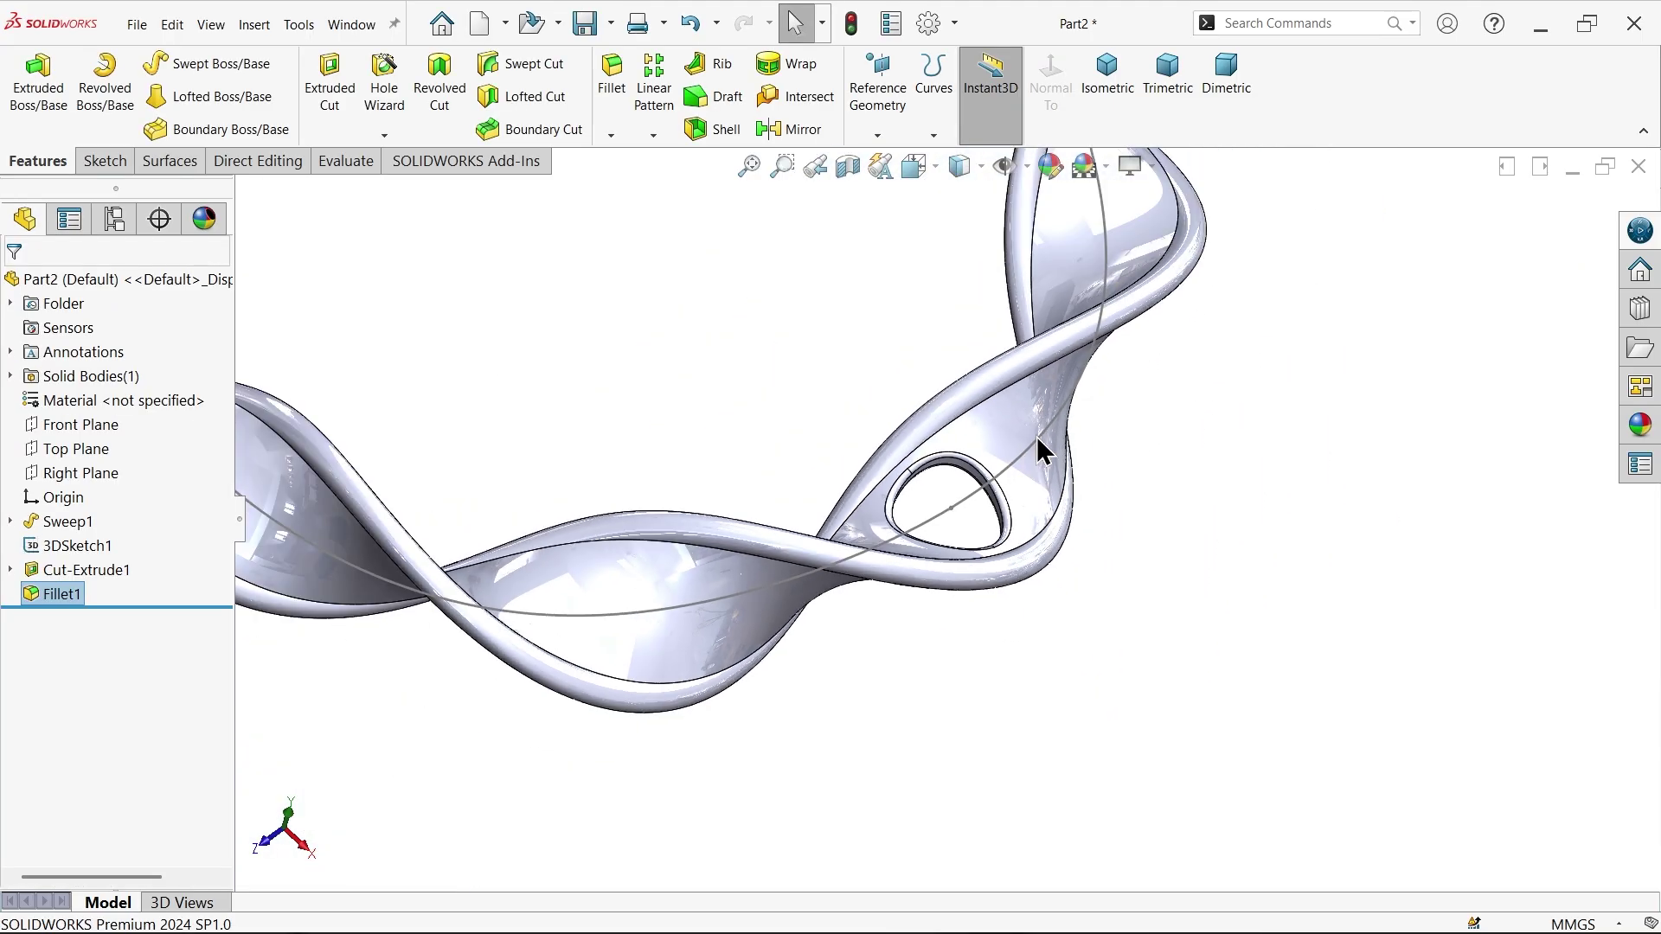
scroll(915, 523, up, 3)
scroll(911, 513, up, 2)
scroll(863, 457, down, 1)
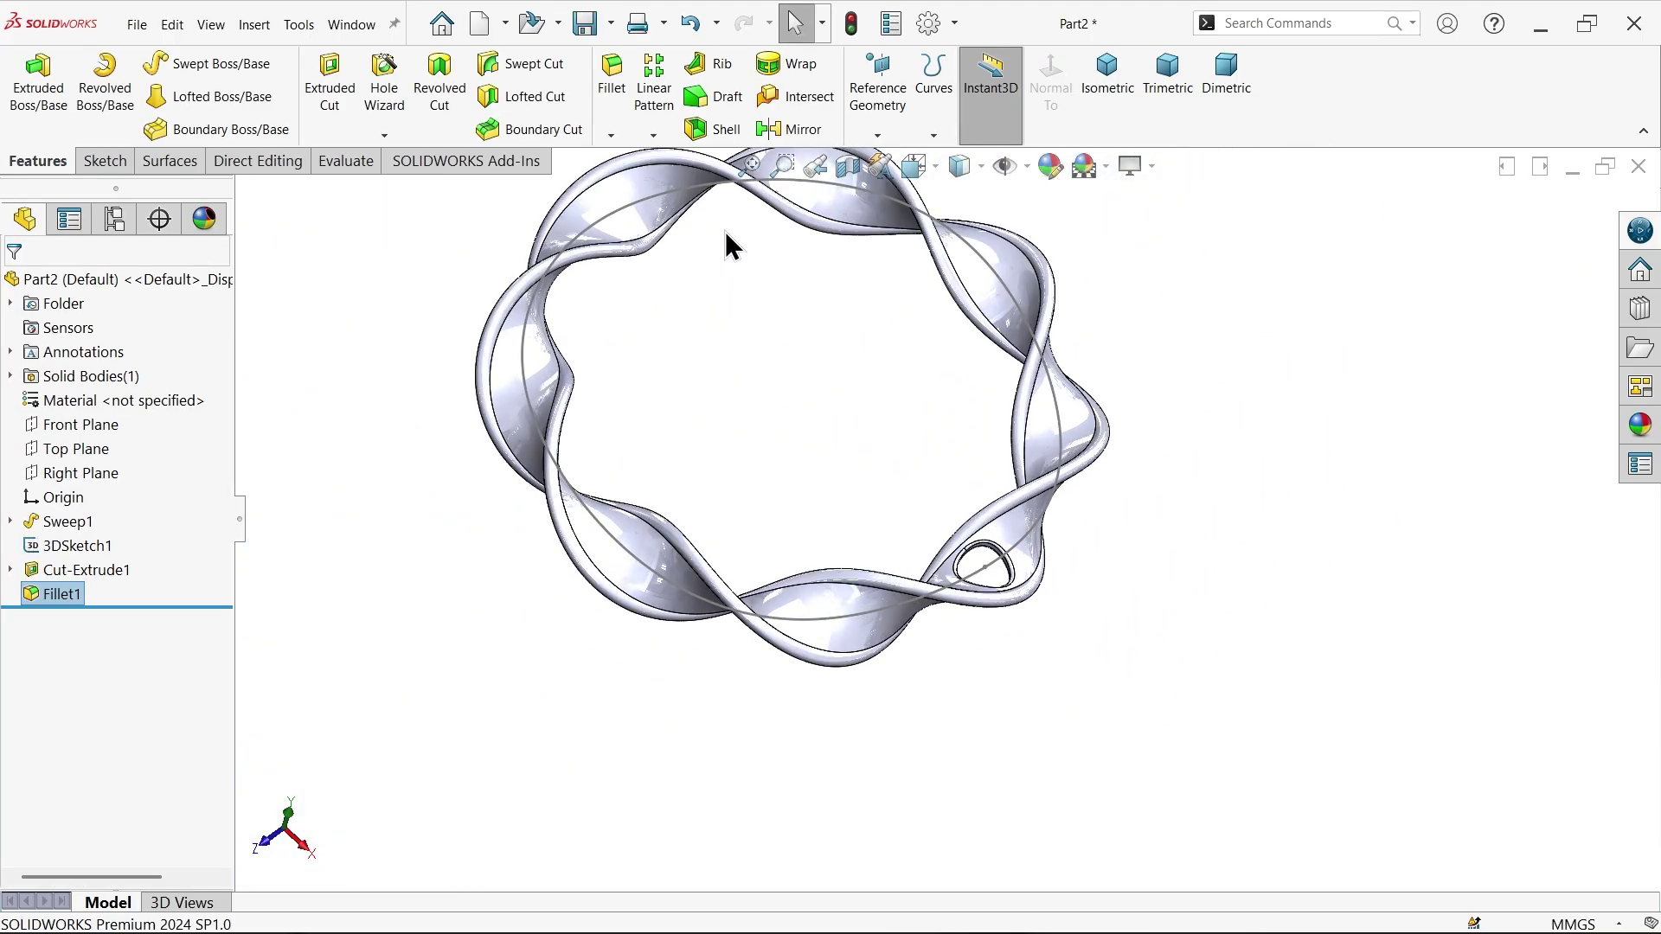
Curve-pattern Cut-Extrude1 and Fillet1 22 times equally spaced along Spline2, following the face normal.
click(655, 136)
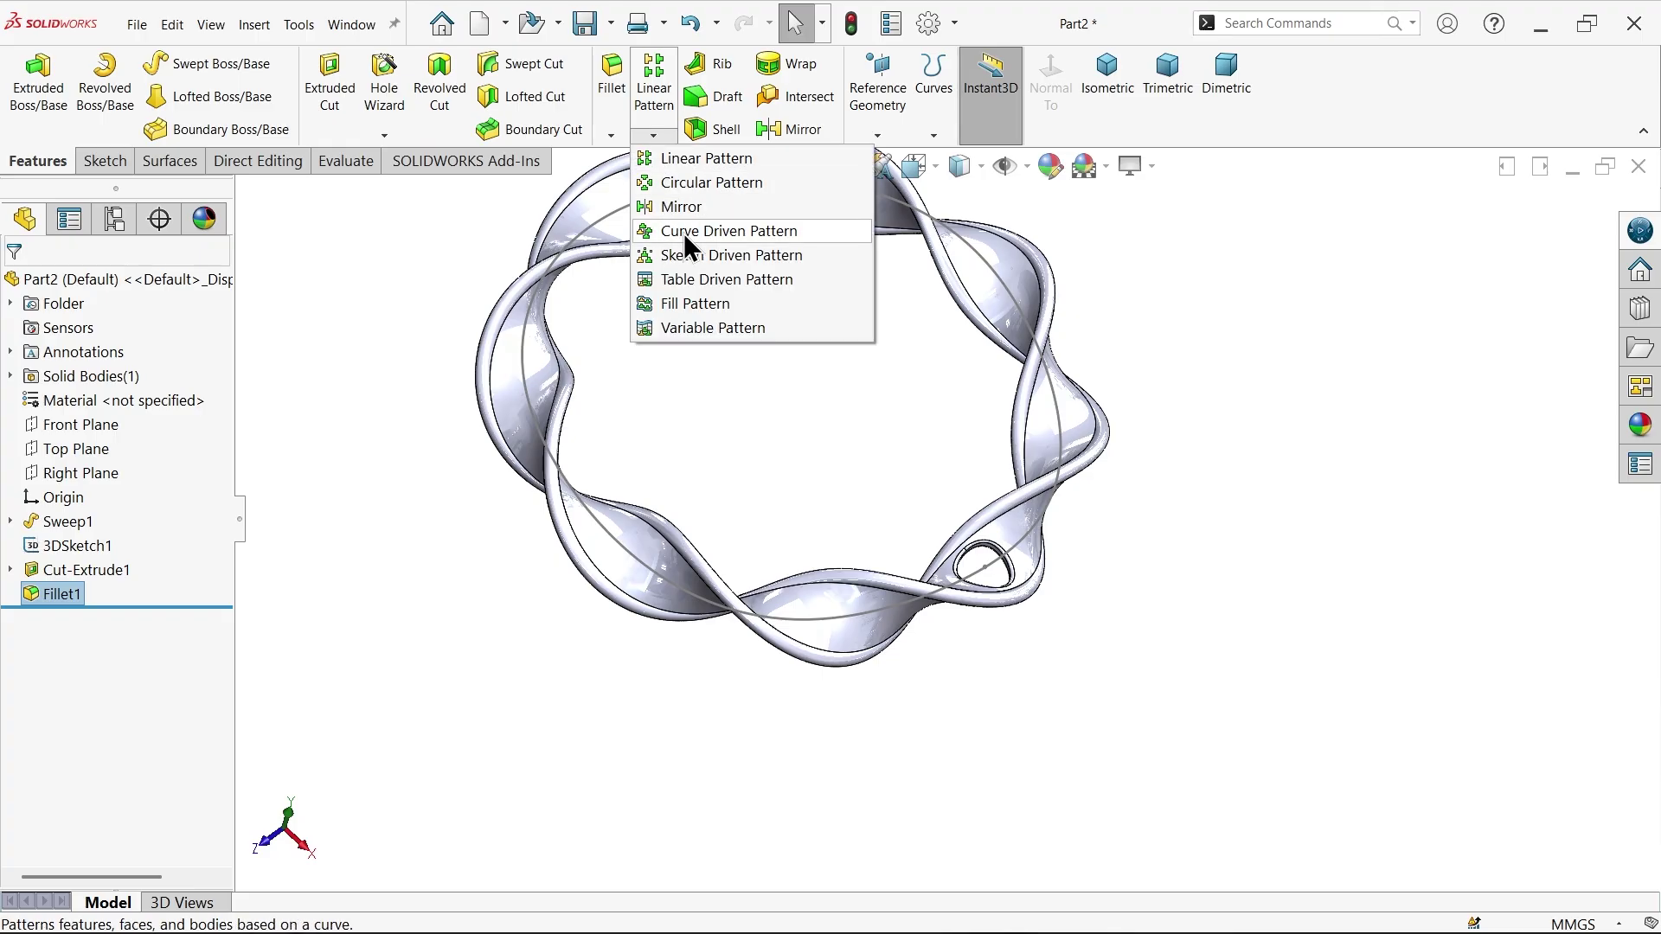
click(718, 231)
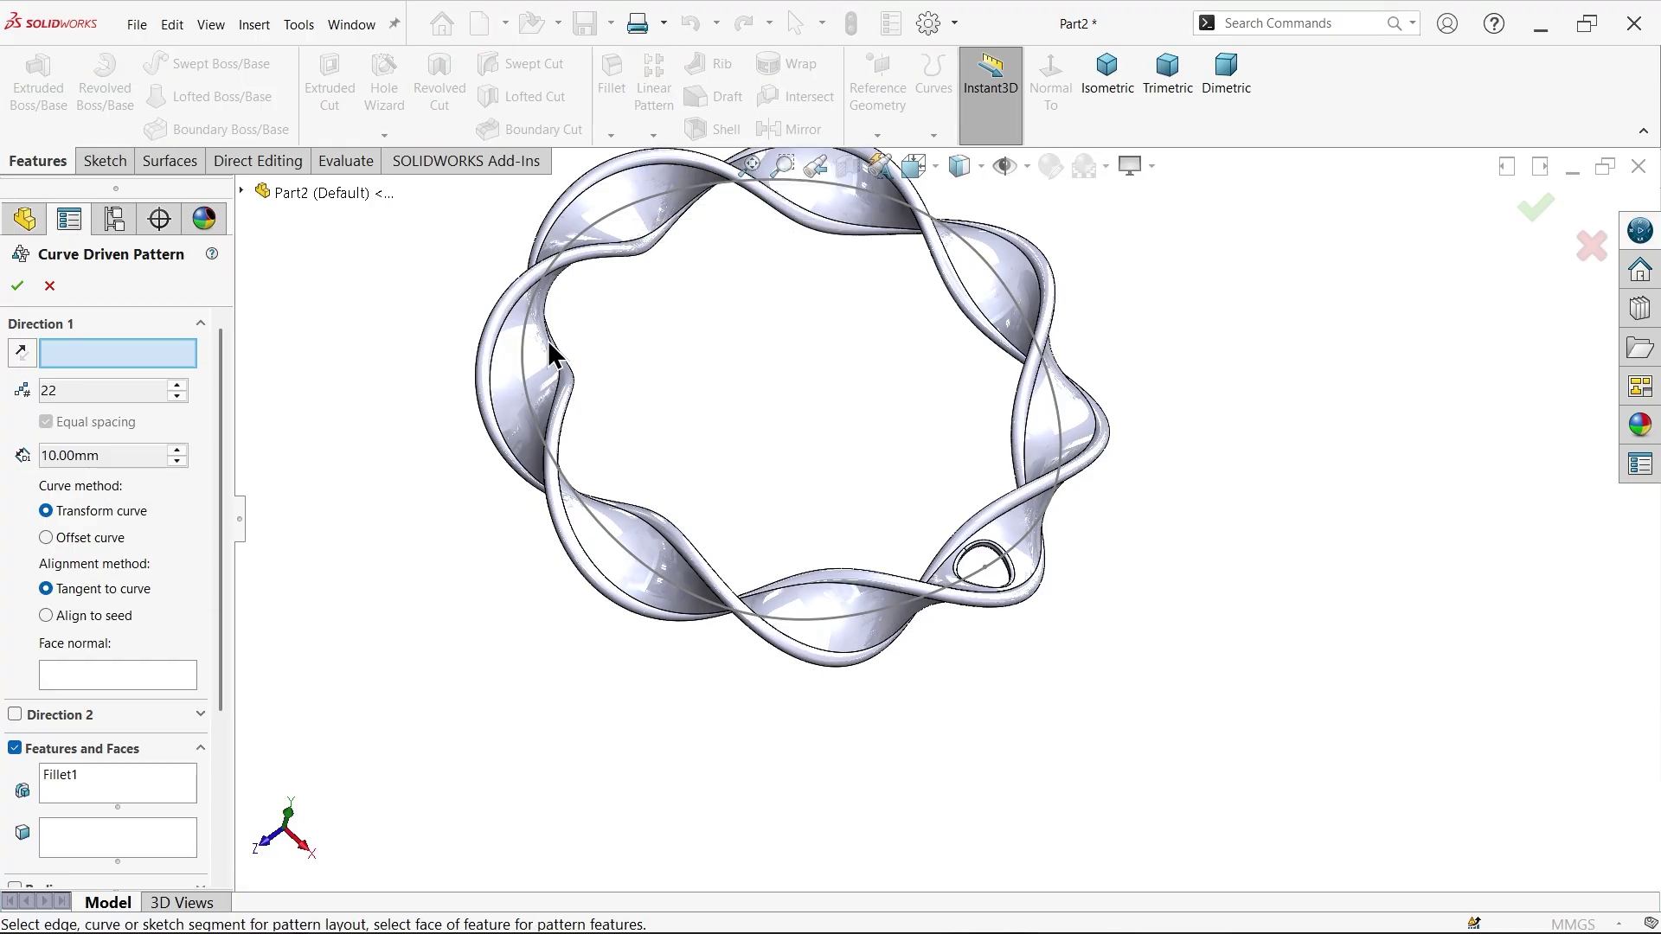
click(652, 585)
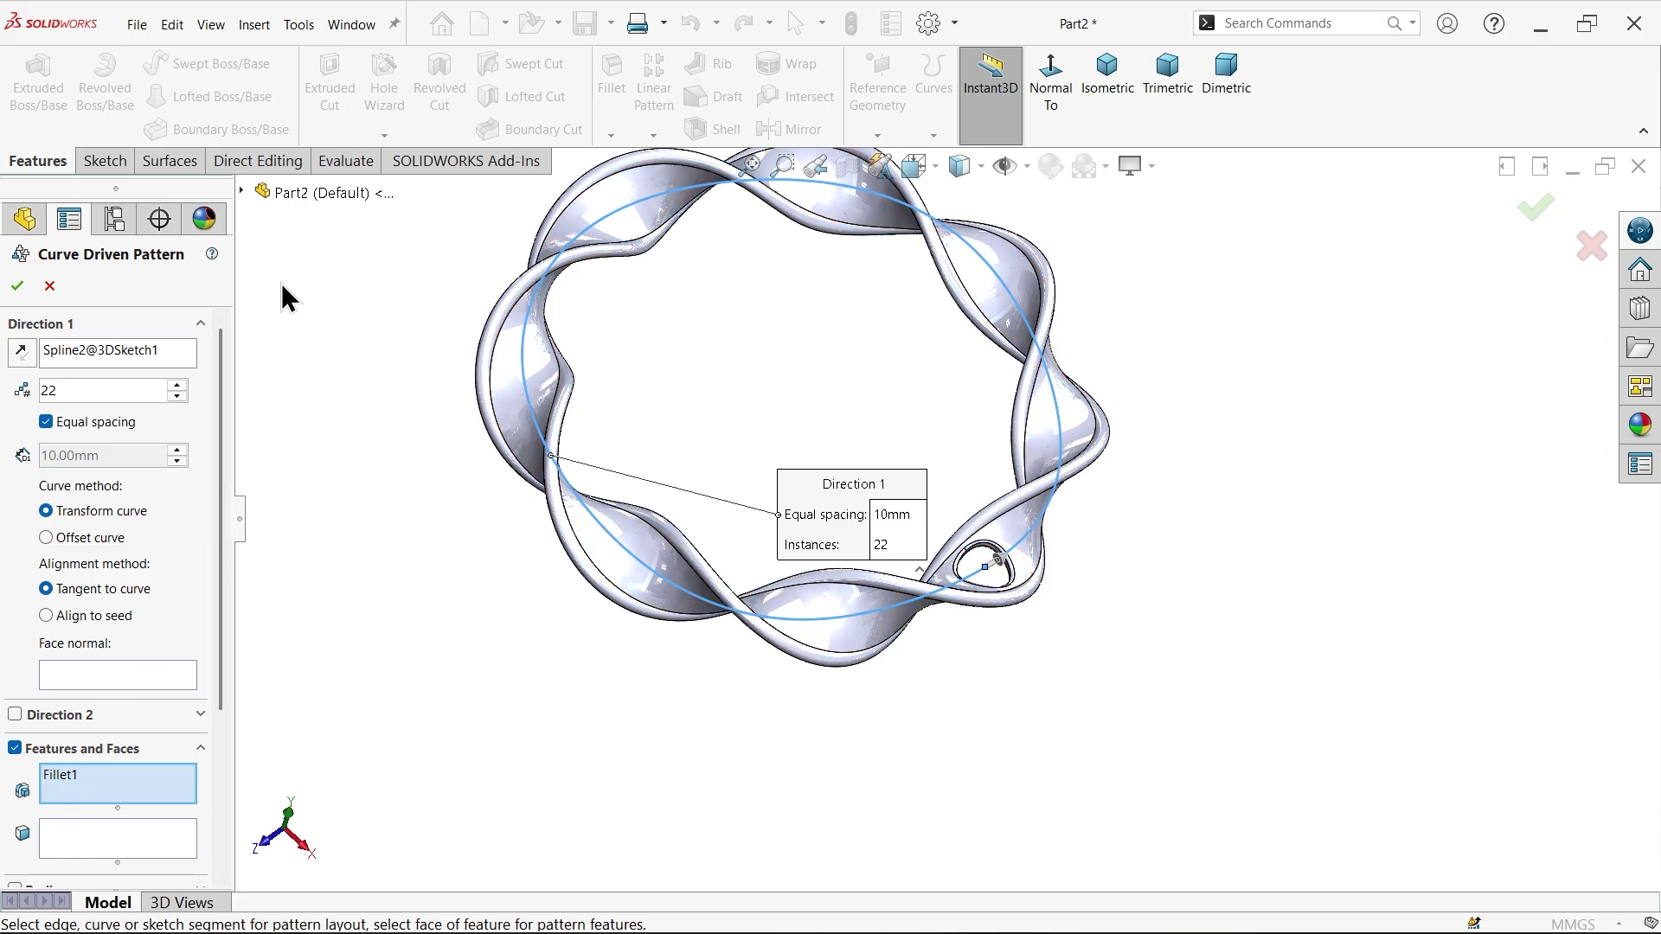
click(243, 190)
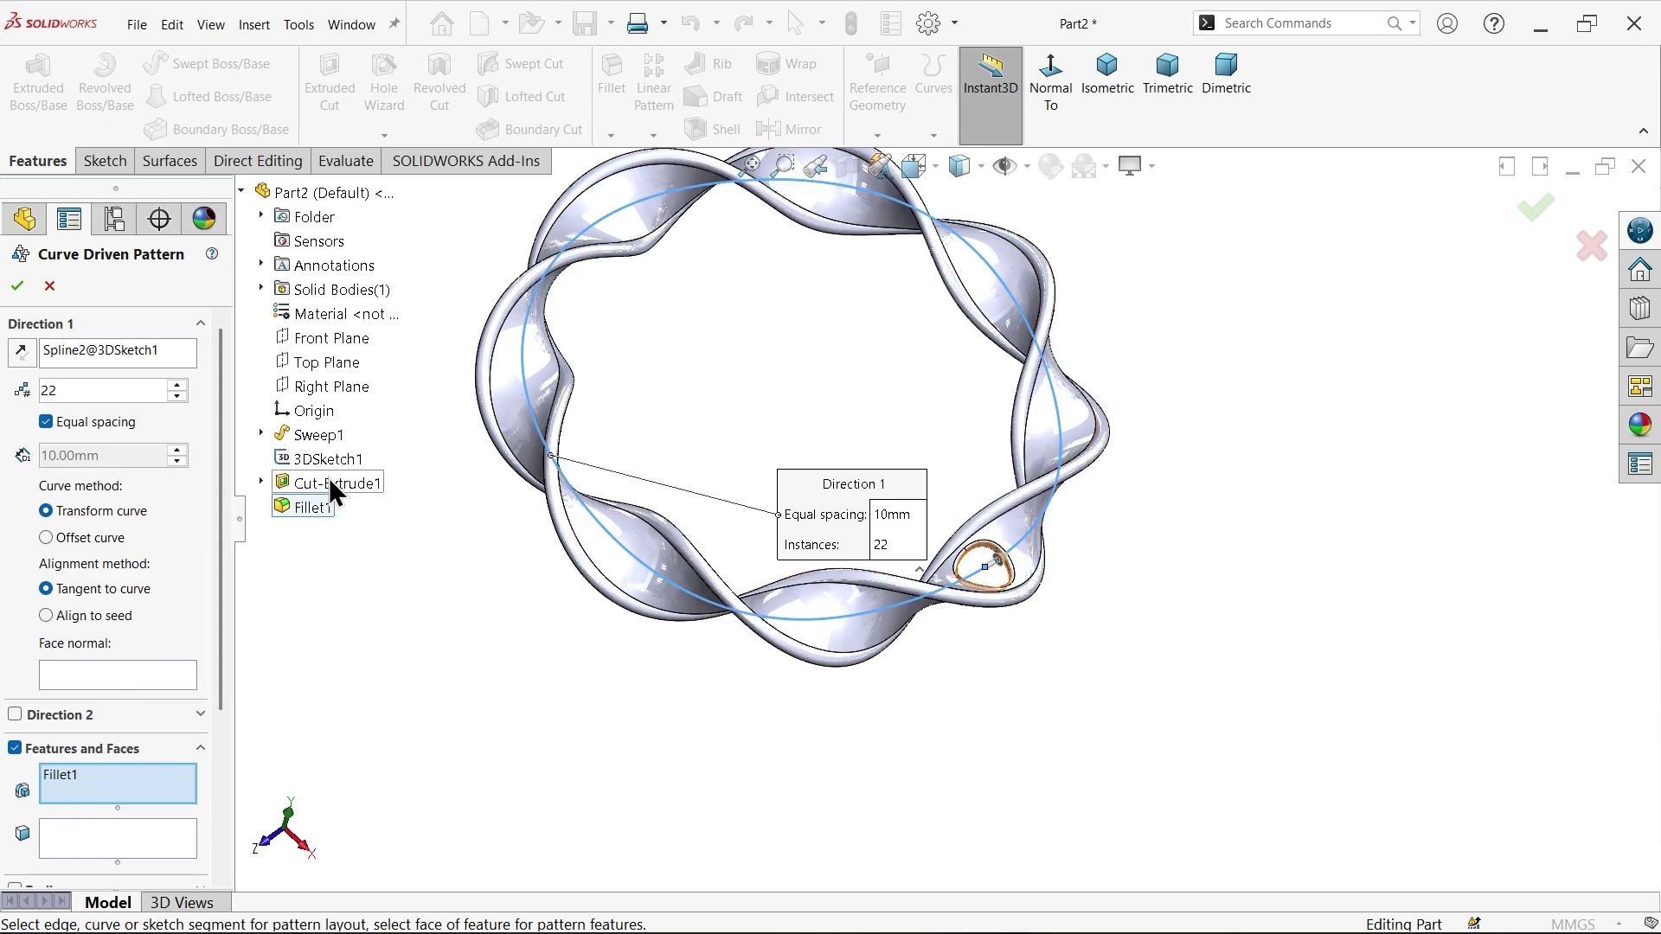
click(328, 480)
click(93, 677)
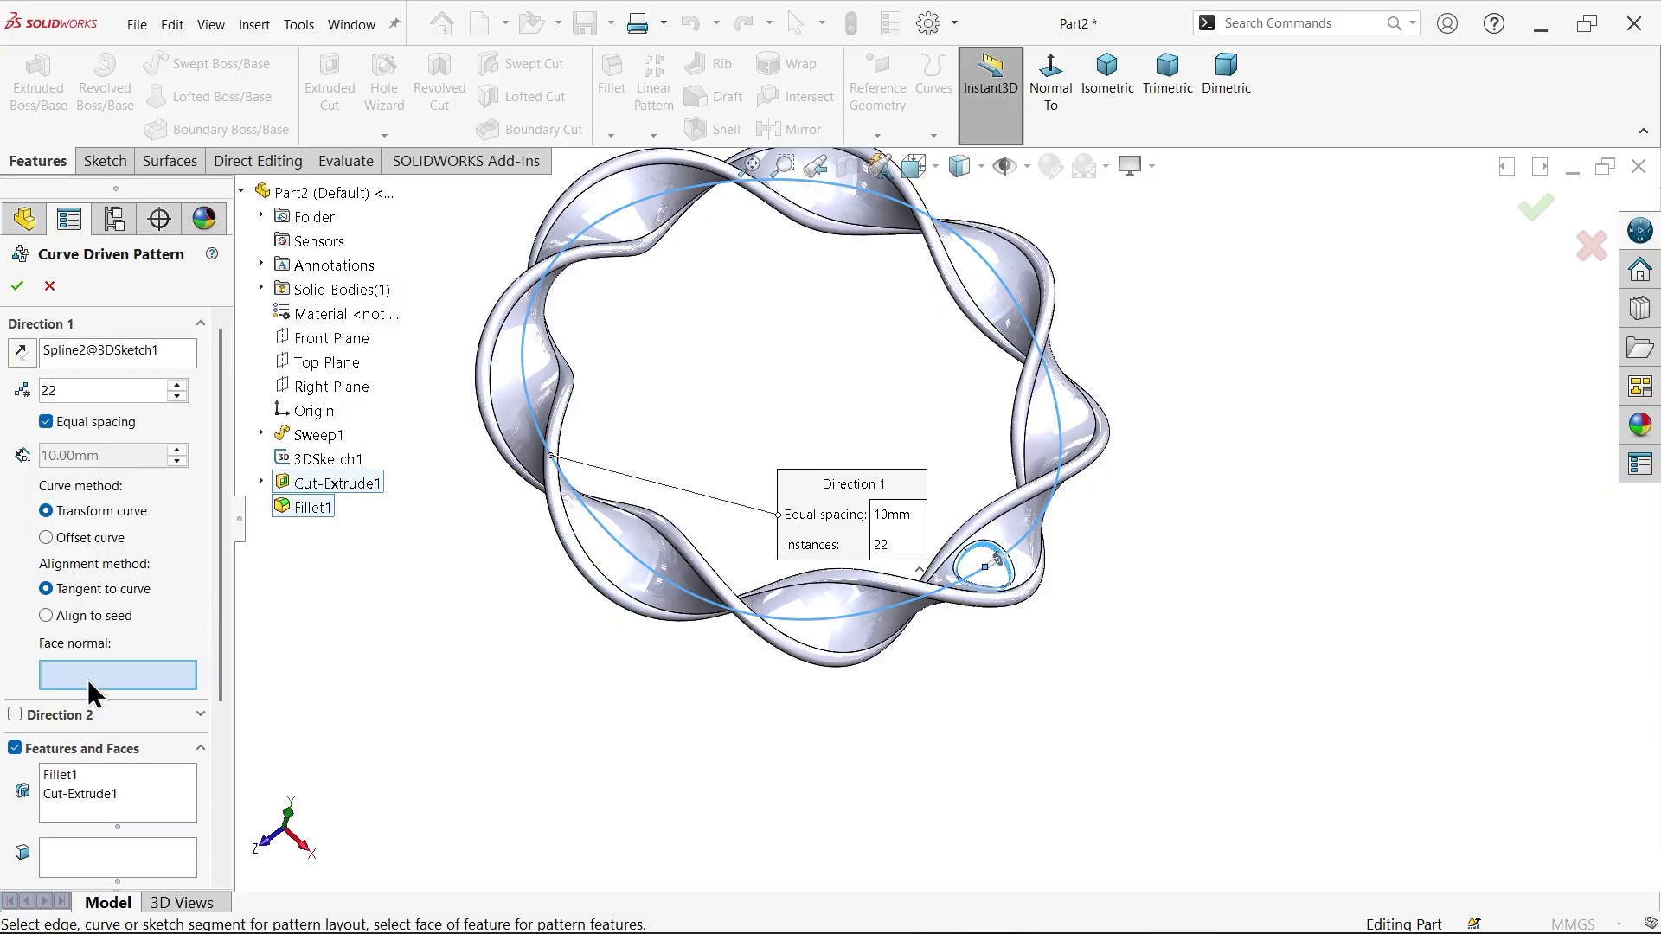
scroll(908, 715, down, 3)
scroll(890, 655, up, 2)
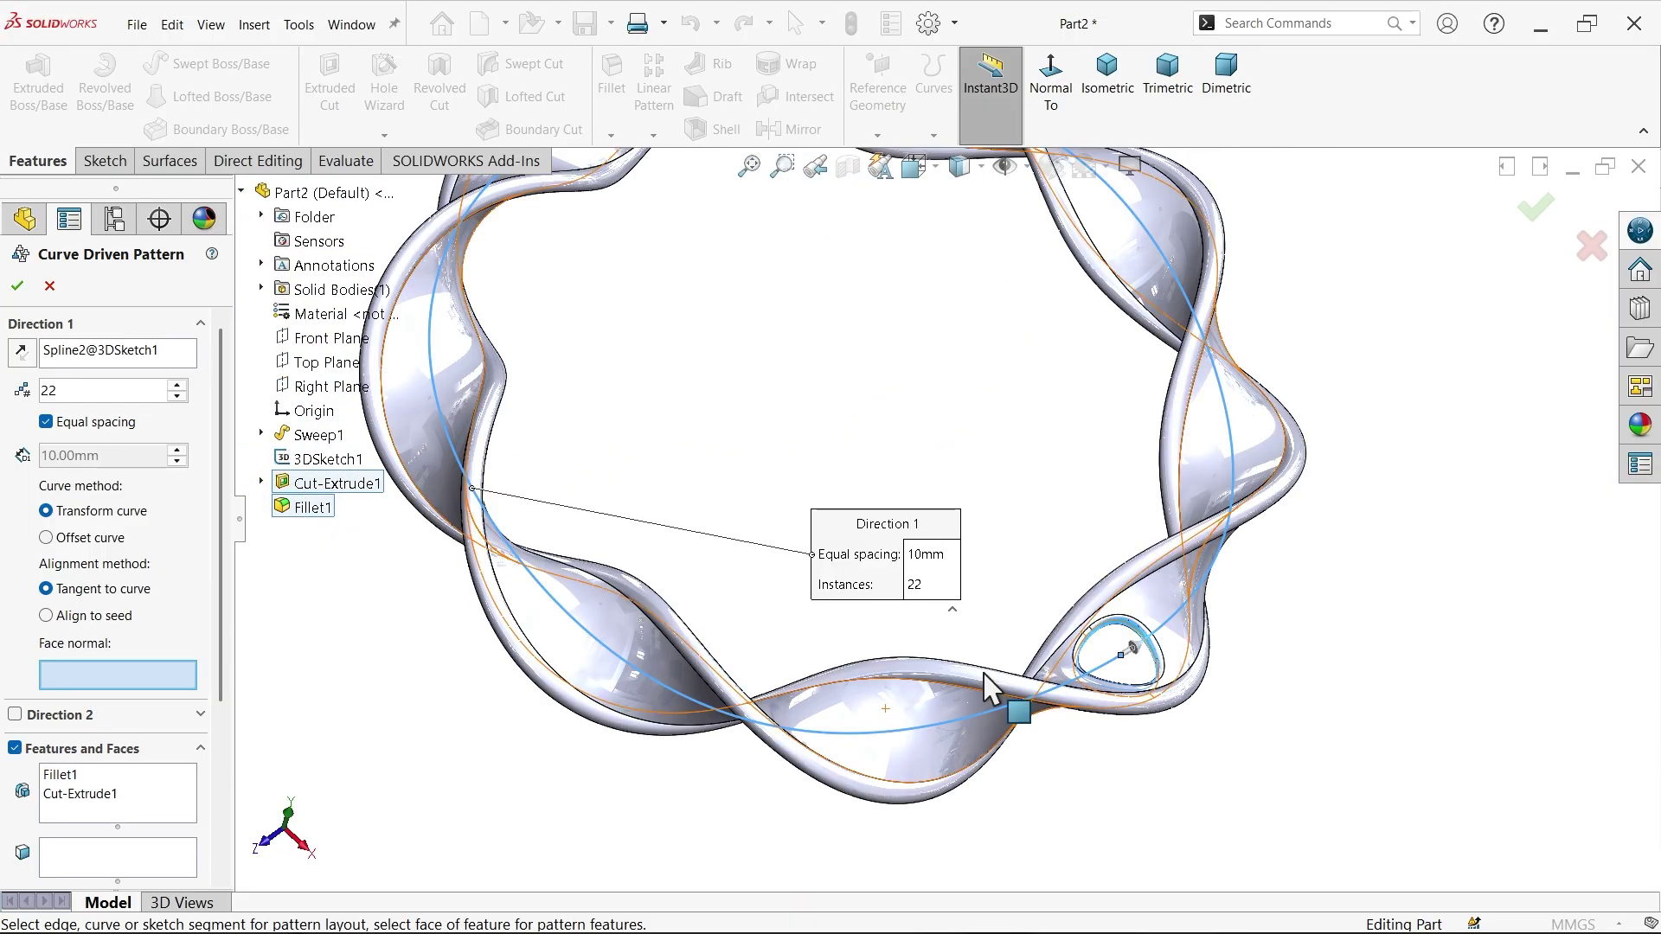
click(1154, 613)
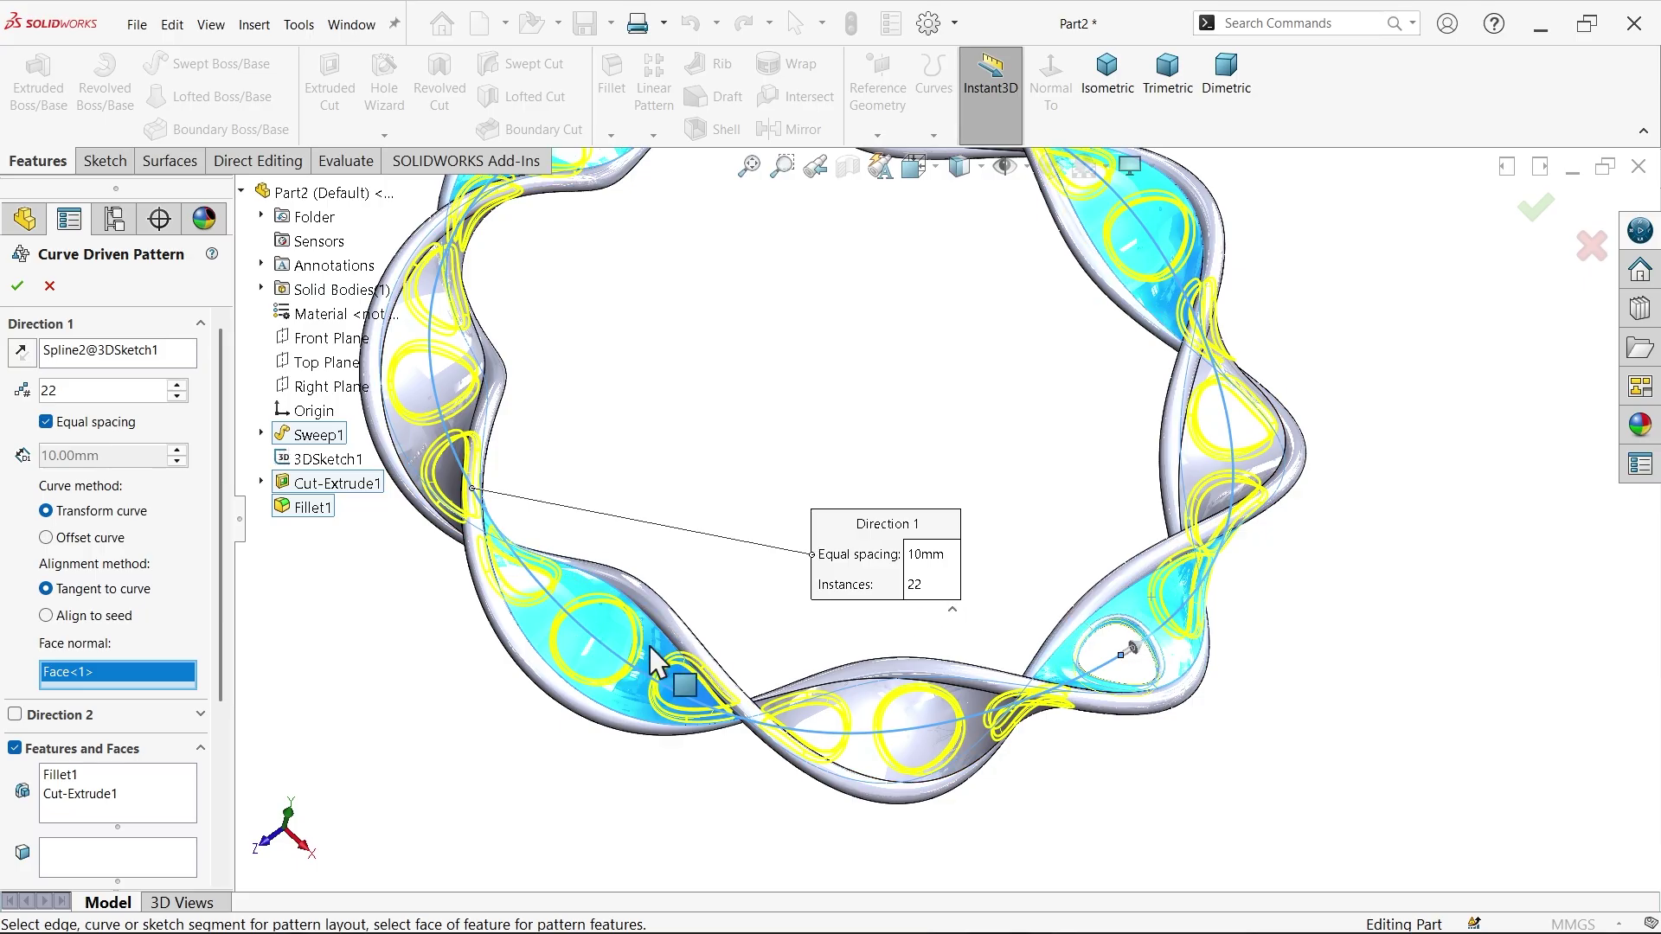
mouse_move(957, 674)
middle_down()
mouse_move(1020, 532)
mouse_move(999, 609)
middle_up()
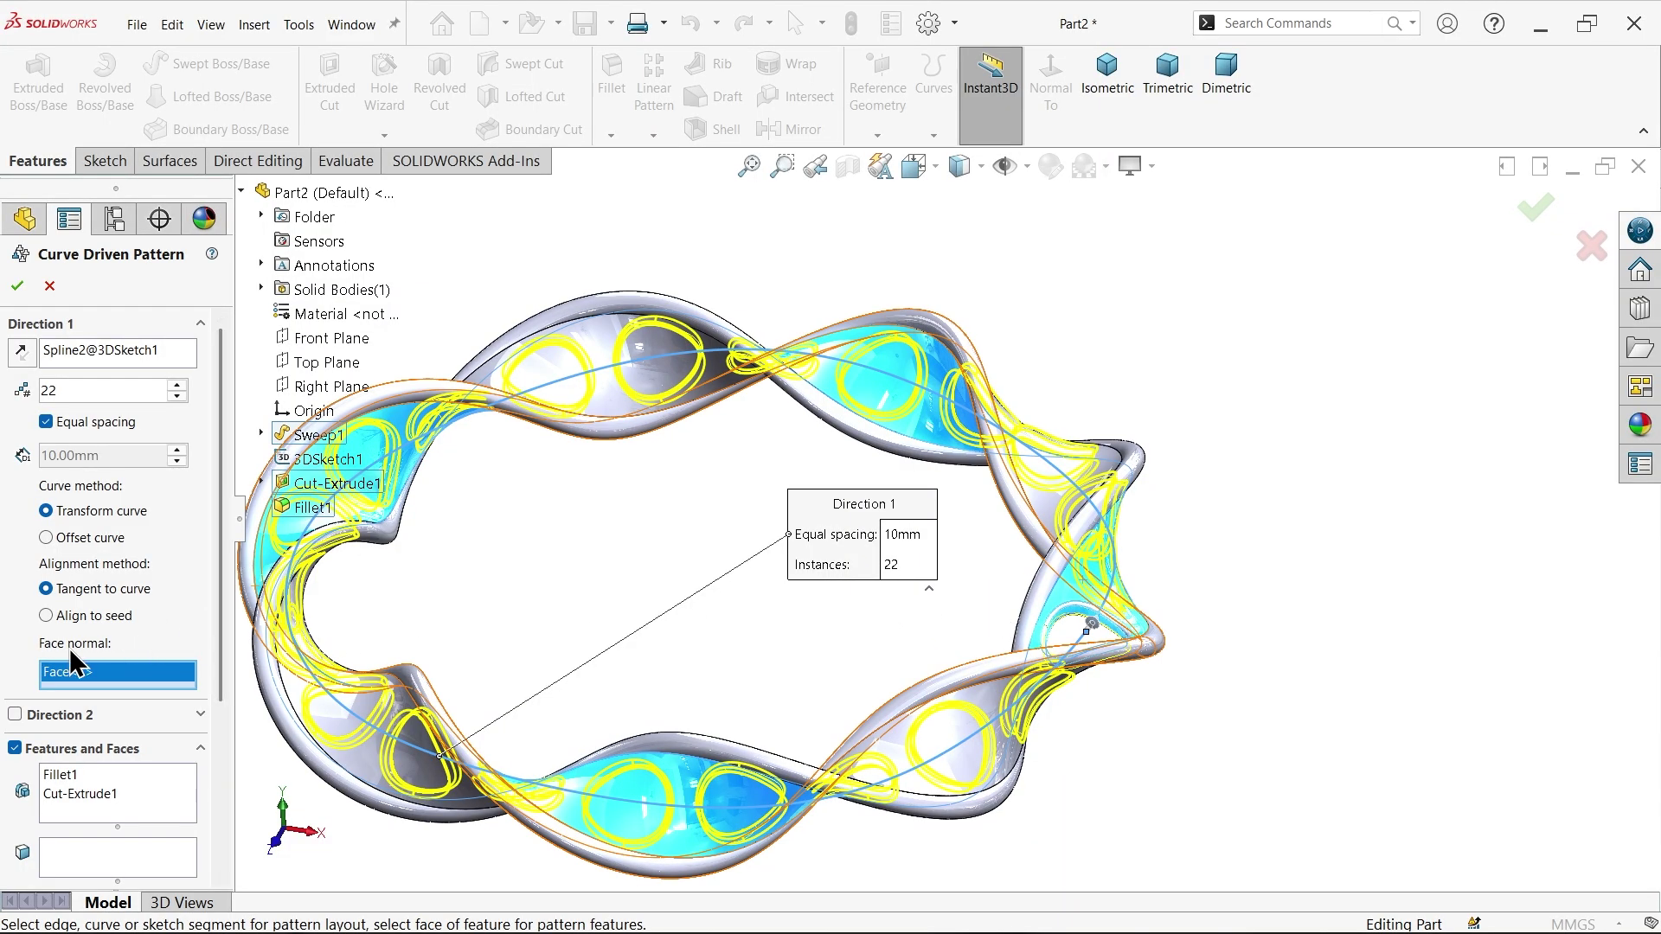
mouse_move(221, 593)
mouse_down()
mouse_move(212, 662)
mouse_move(212, 572)
mouse_up()
click(17, 285)
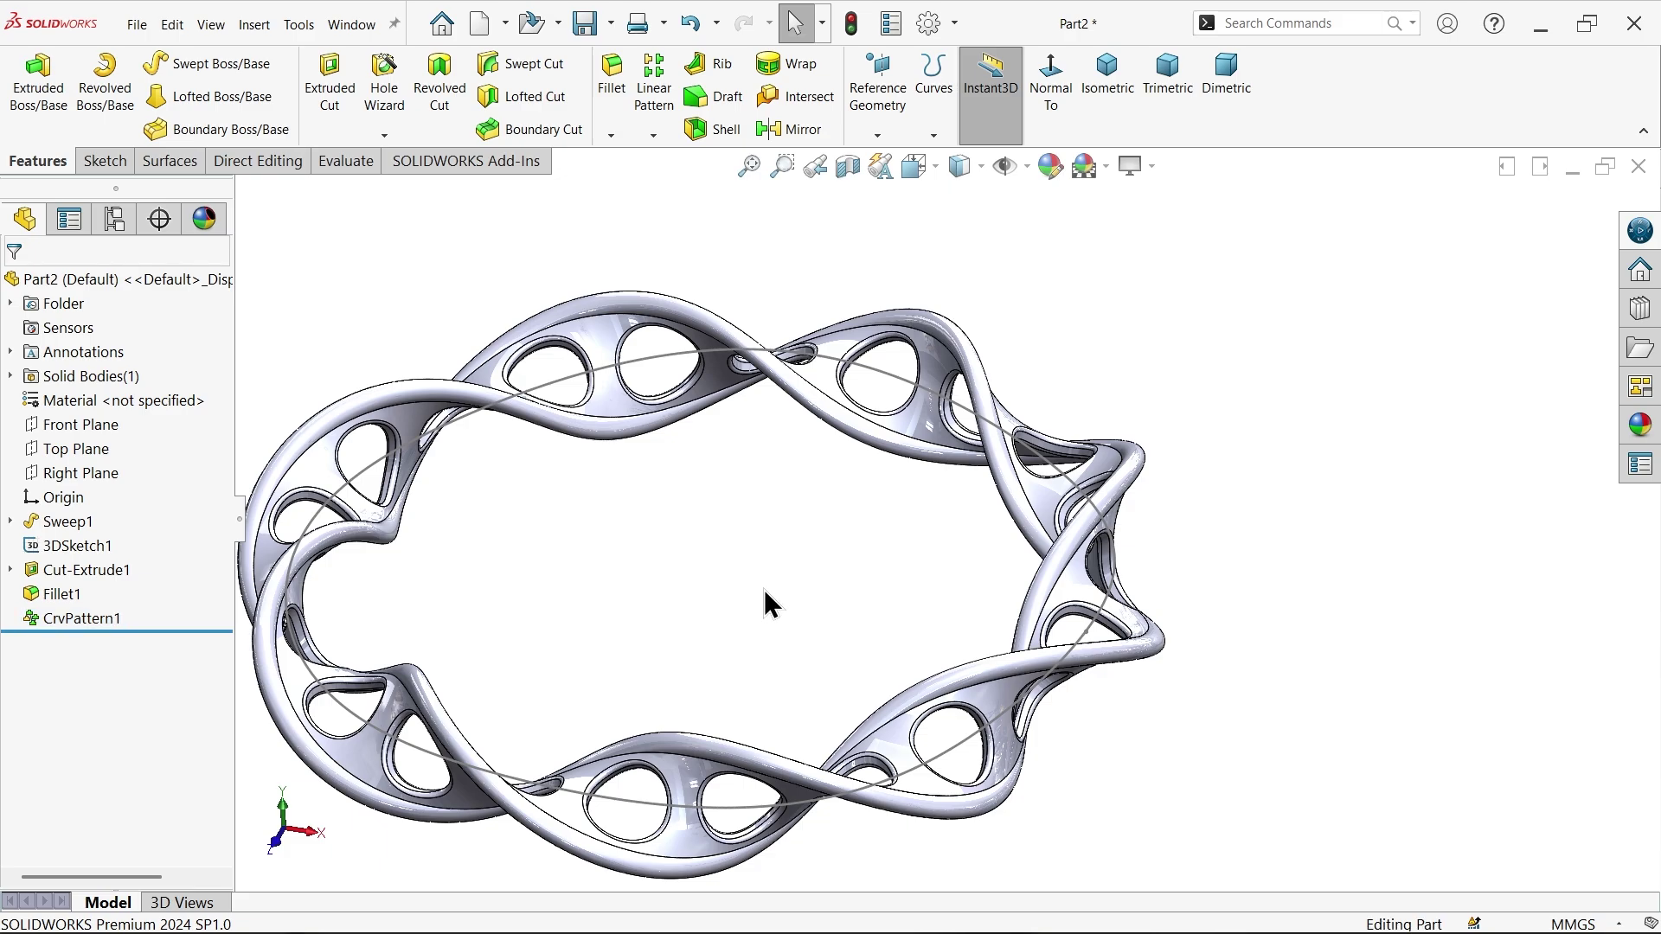
Hide 3DSketch1 and orbit the ring to inspect the patterned holes.
middle_drag(764, 604, 813, 433)
click(872, 567)
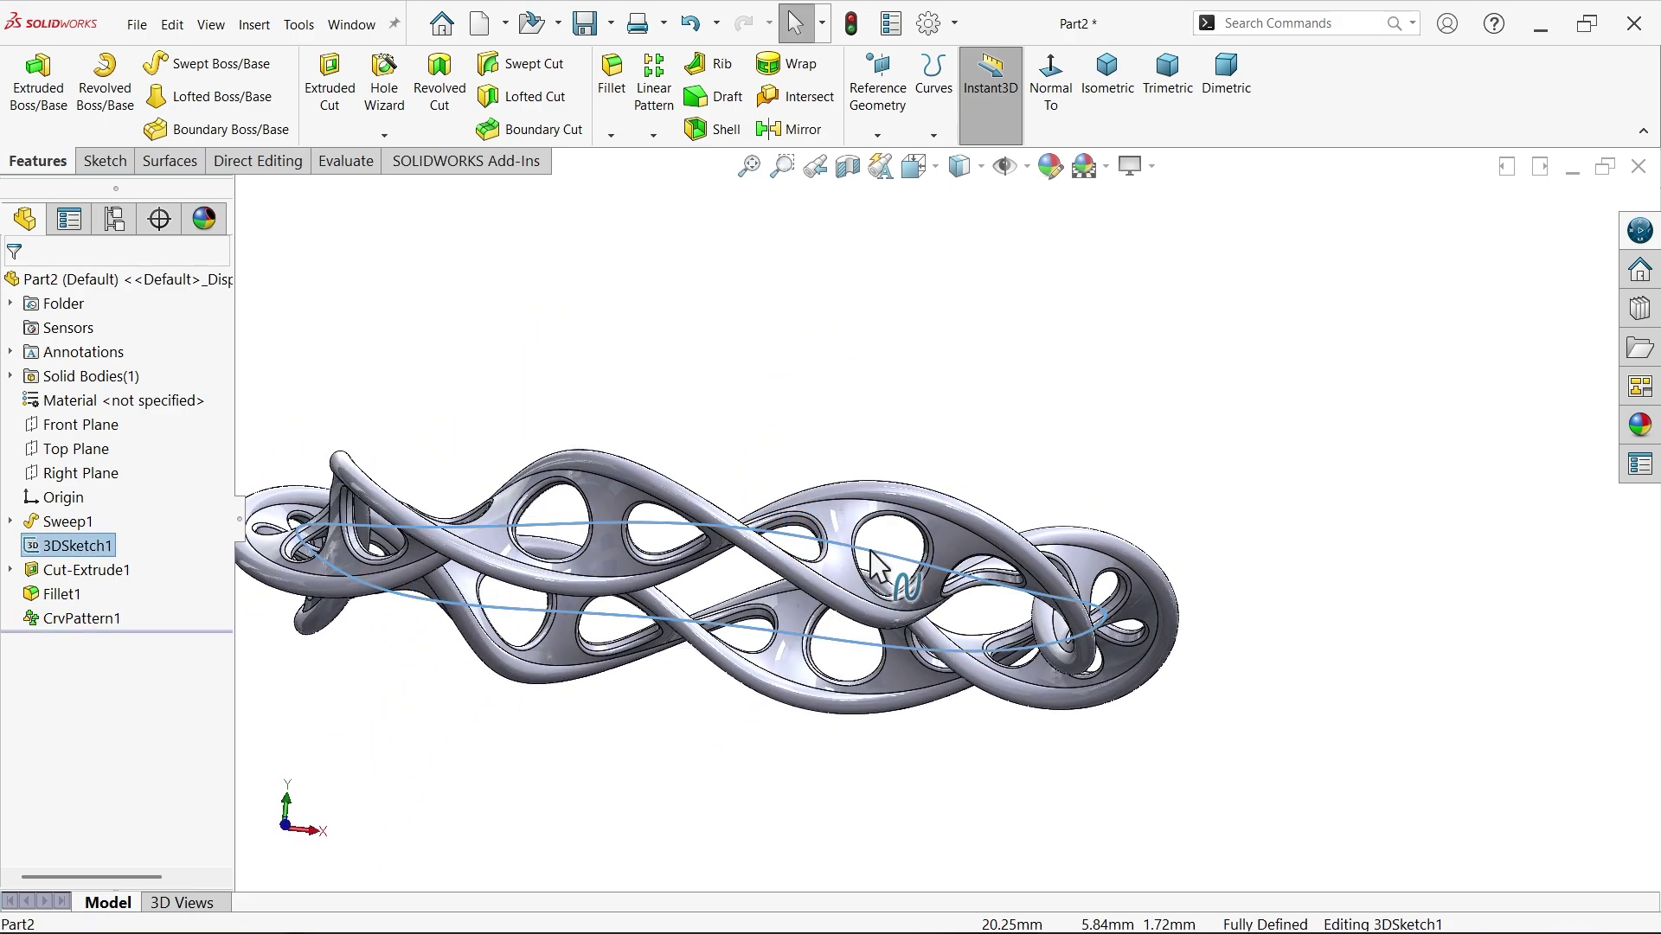
click(949, 502)
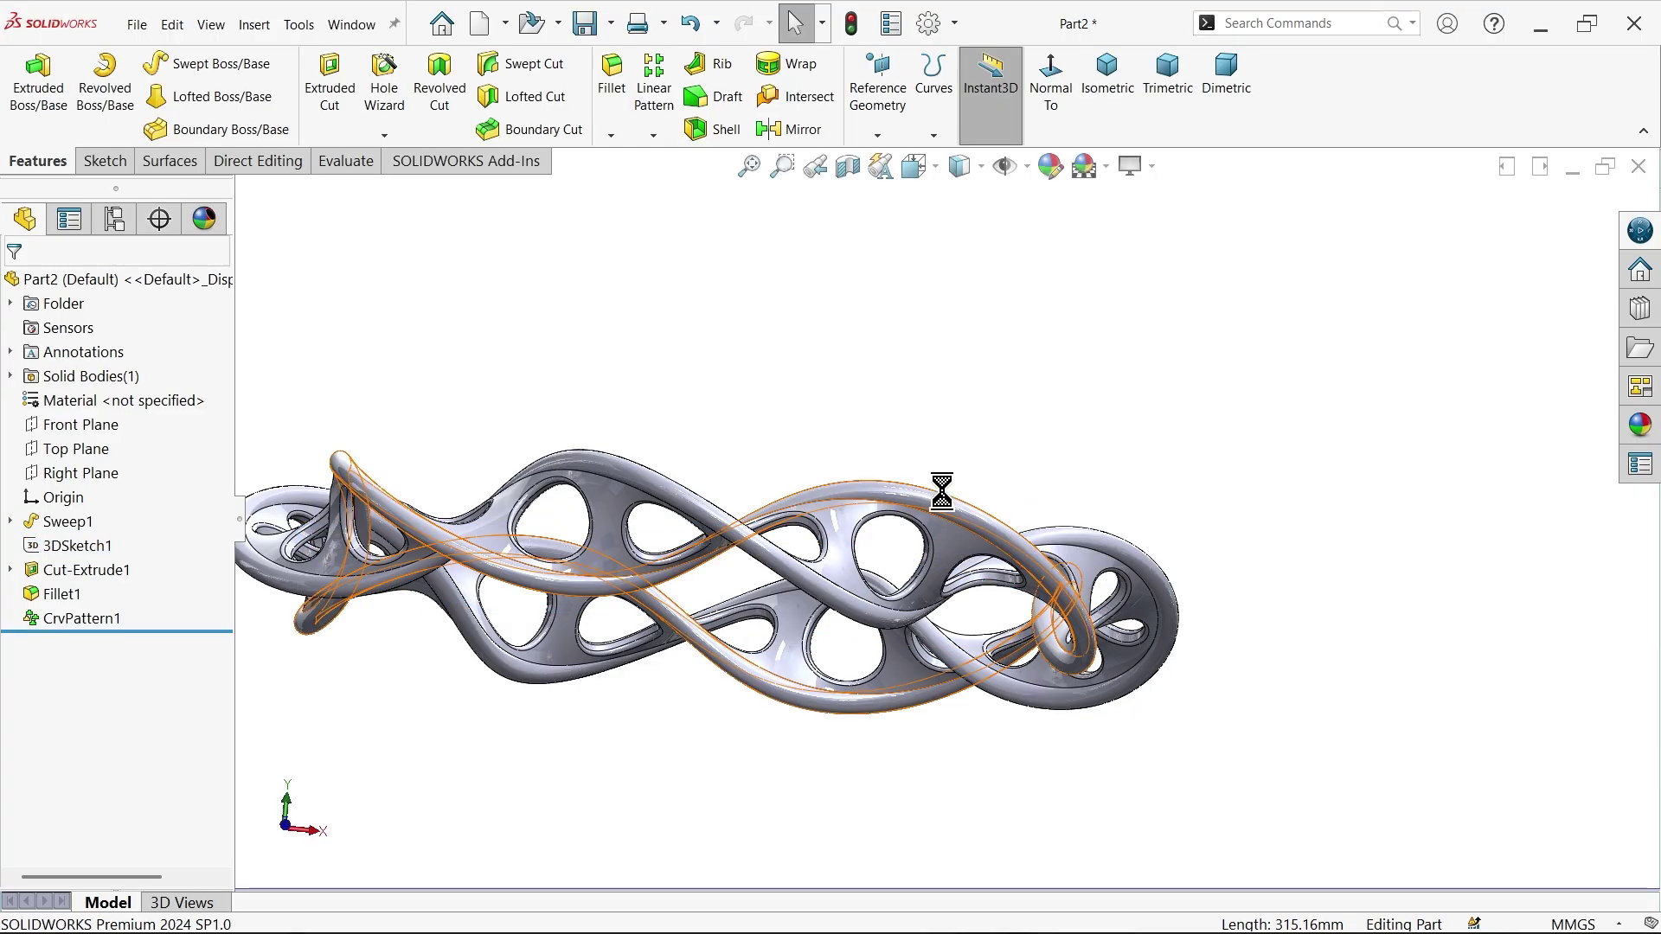
middle_drag(942, 482, 759, 744)
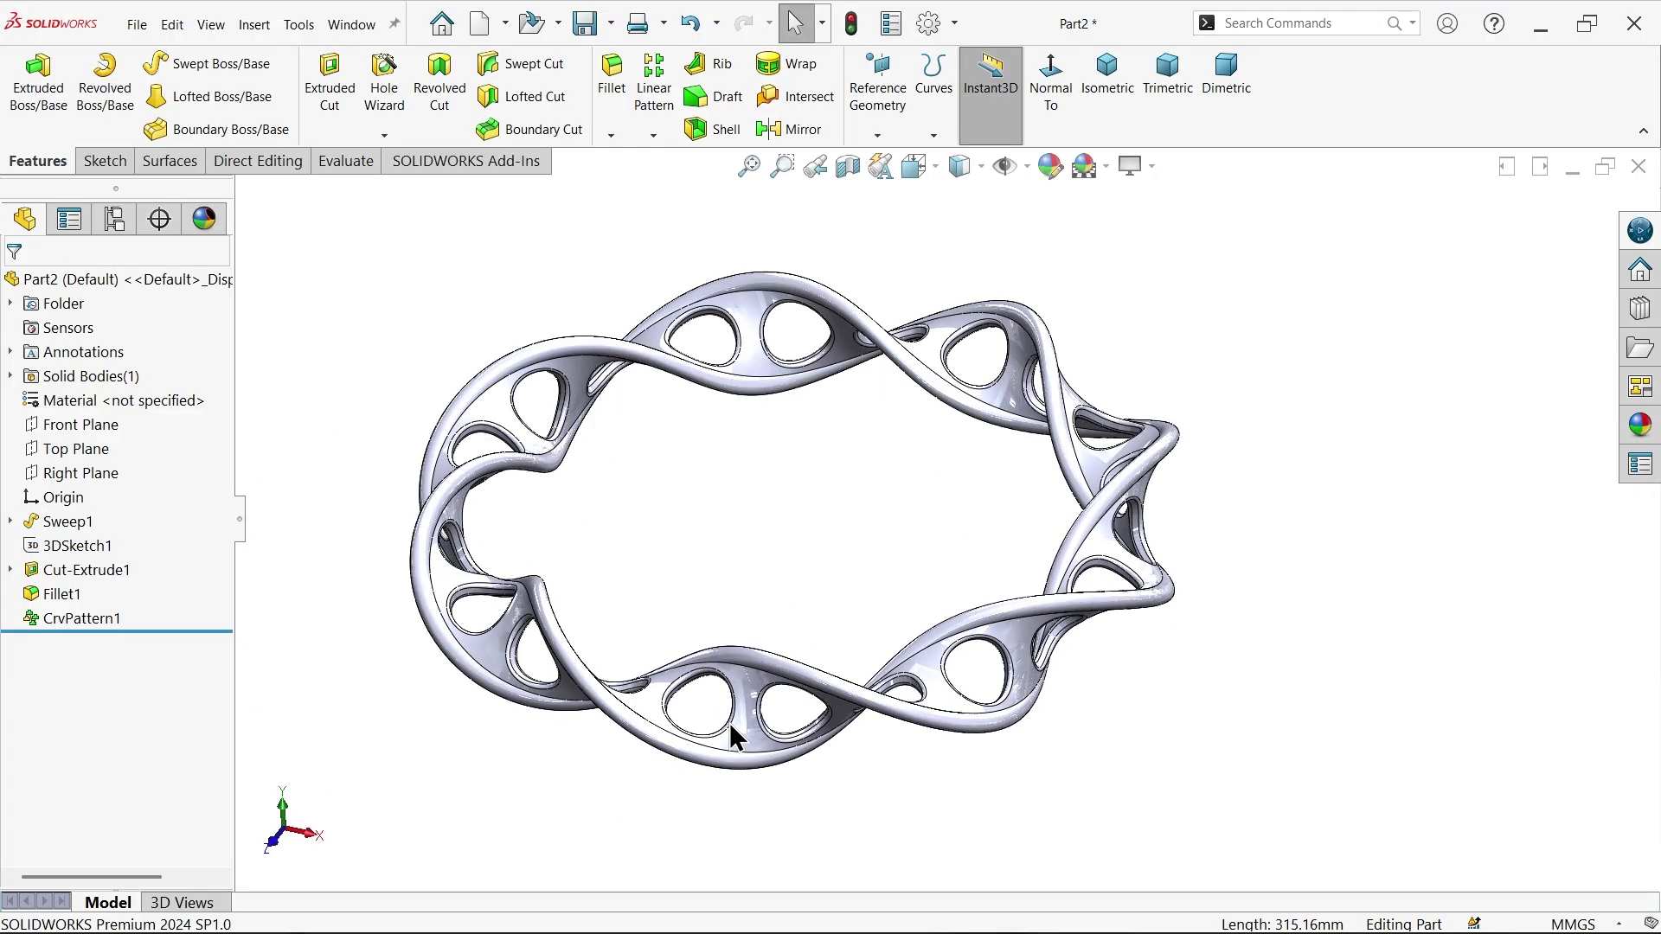
scroll(793, 657, down, 5)
mouse_move(775, 650)
middle_down()
mouse_move(715, 626)
mouse_move(739, 783)
mouse_move(856, 499)
mouse_move(927, 511)
mouse_move(971, 482)
mouse_move(888, 598)
mouse_move(853, 592)
mouse_move(860, 611)
middle_up()
scroll(845, 593, up, 5)
scroll(850, 558, up, 1)
mouse_move(859, 513)
middle_down()
mouse_move(845, 604)
mouse_move(878, 583)
middle_up()
scroll(896, 490, down, 2)
scroll(836, 478, down, 3)
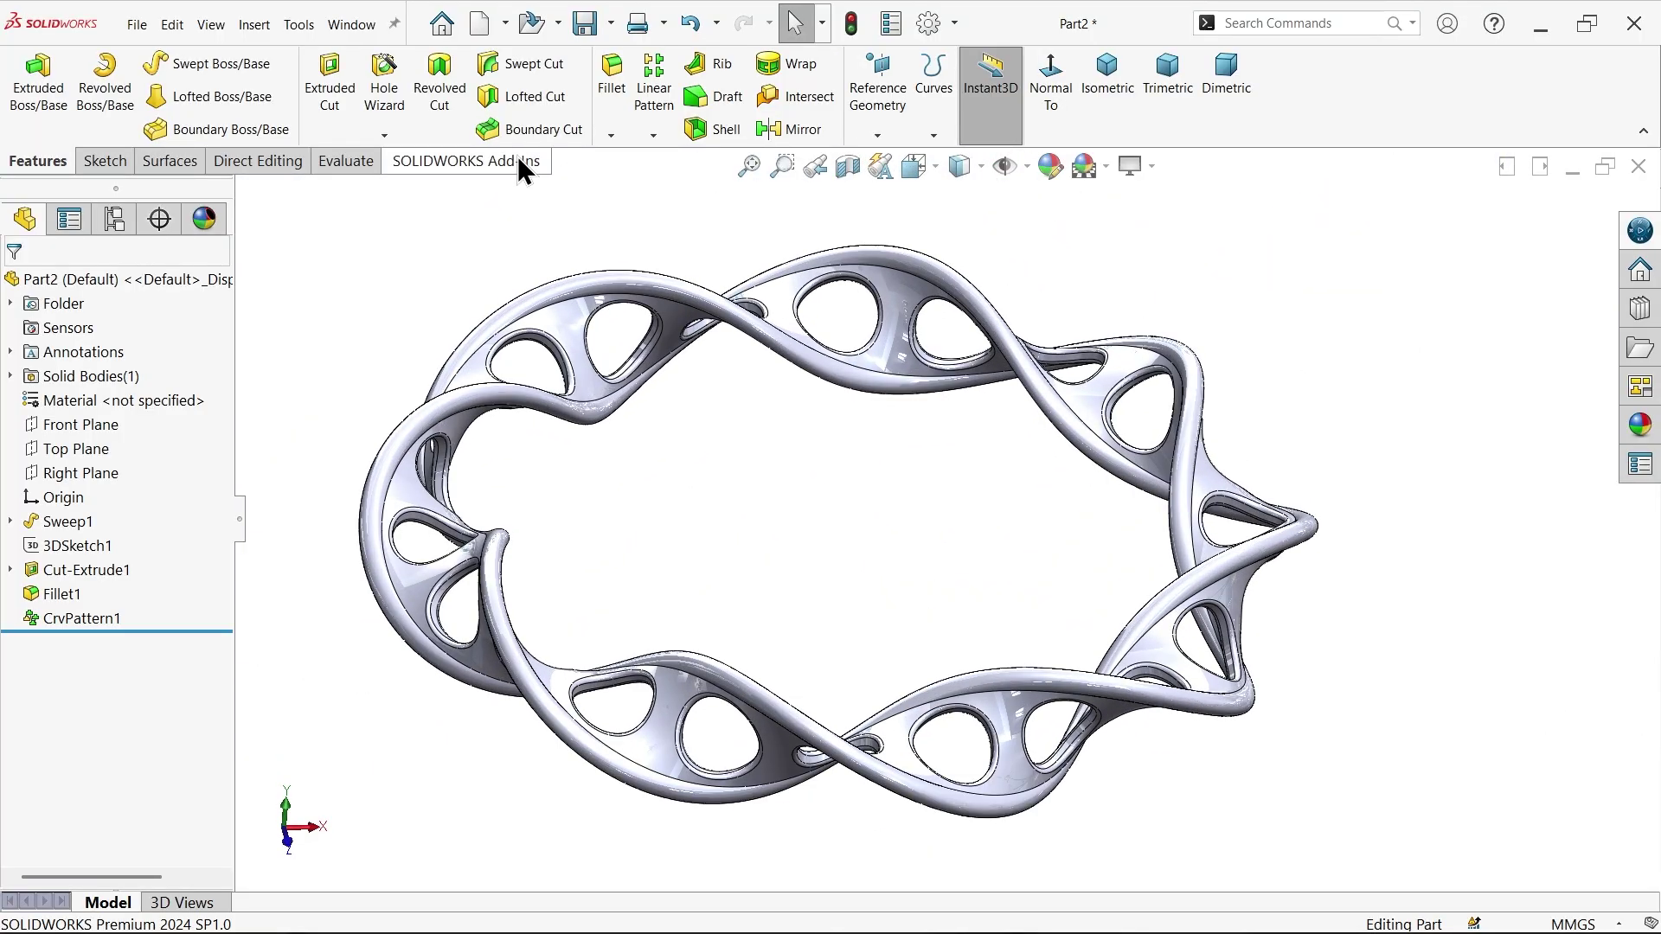
Copy the CrvPattern1 body with Move/Copy Bodies, rotated 25 degrees about Y.
click(269, 164)
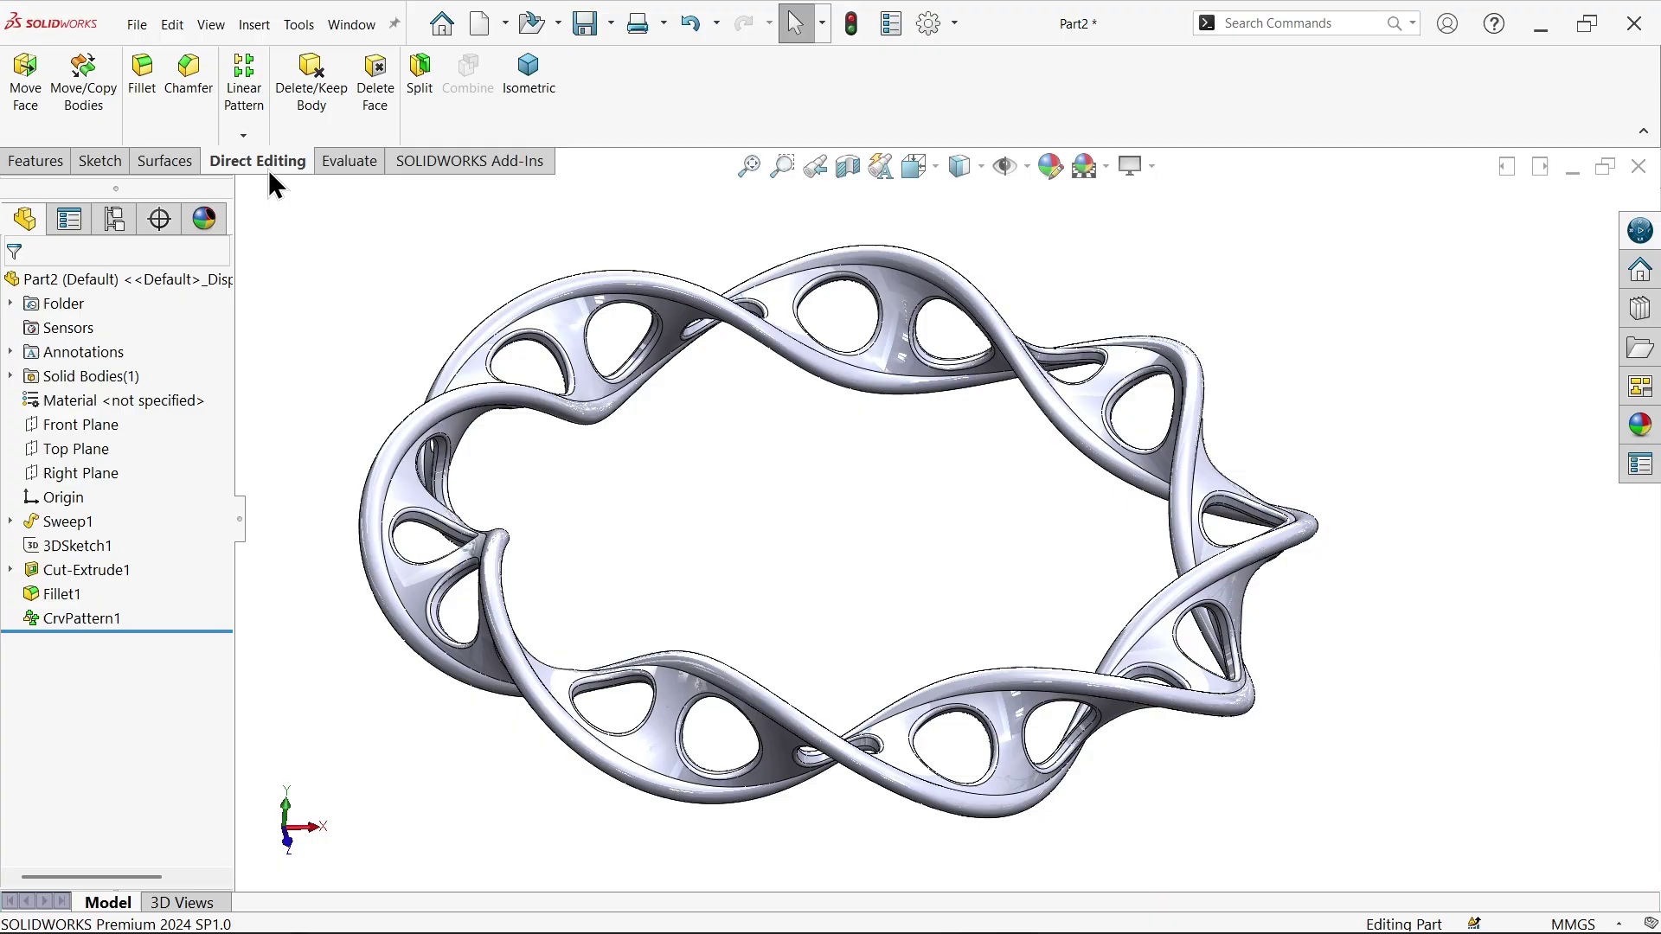
click(85, 96)
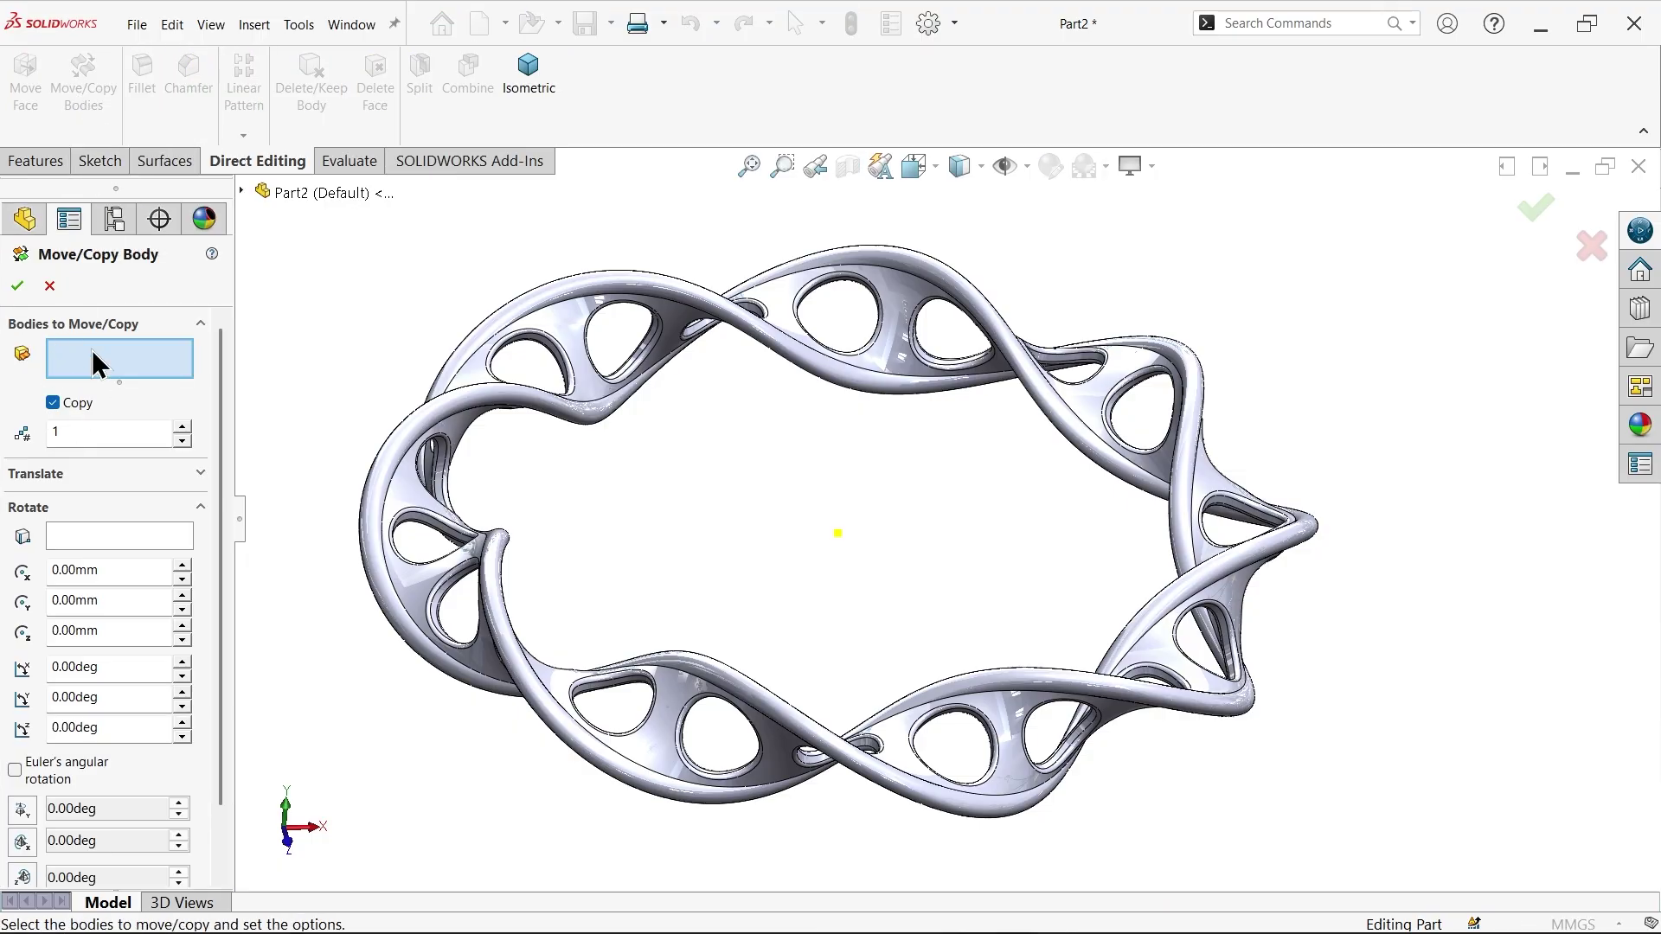
click(411, 600)
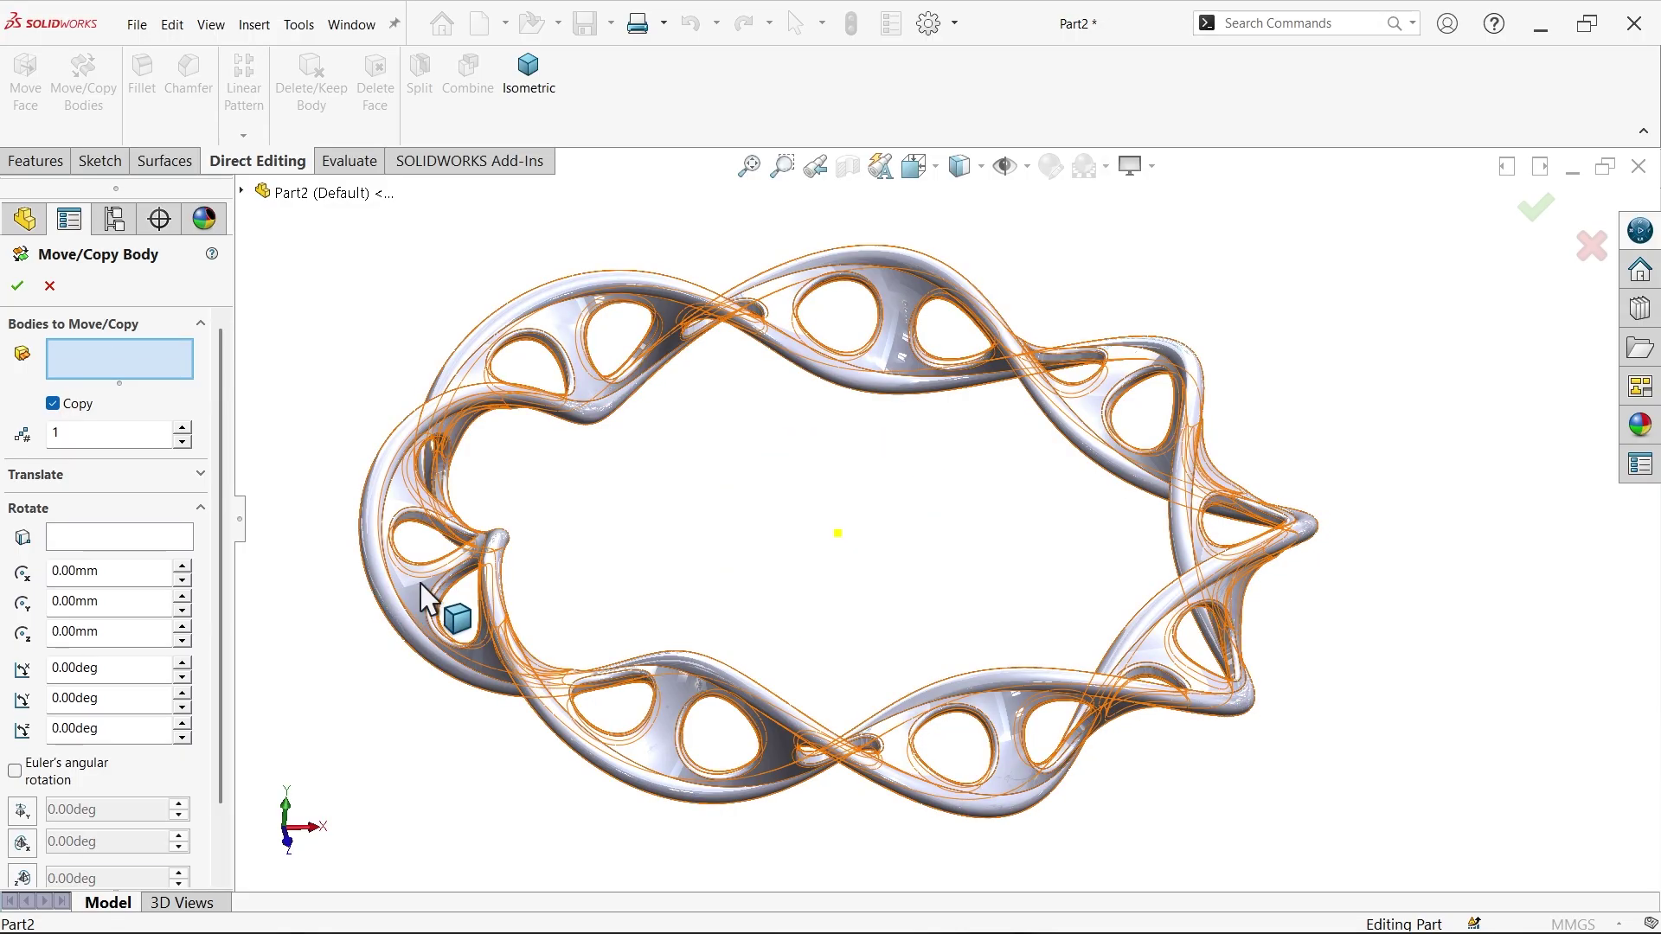
click(422, 600)
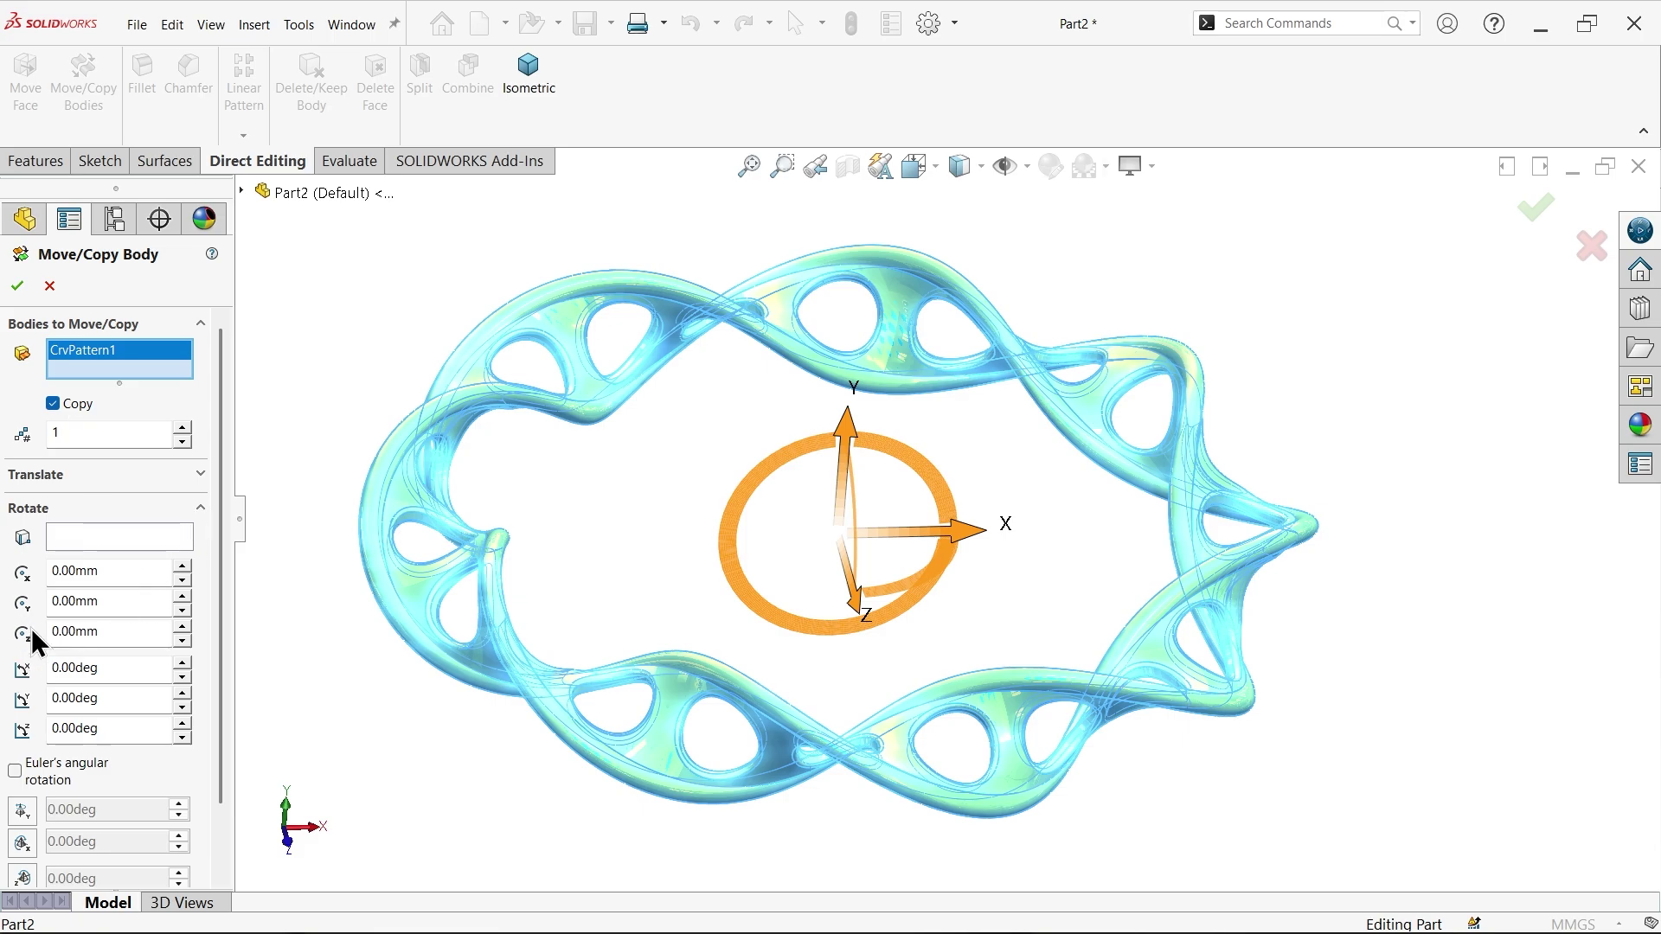
drag(116, 705, 47, 701)
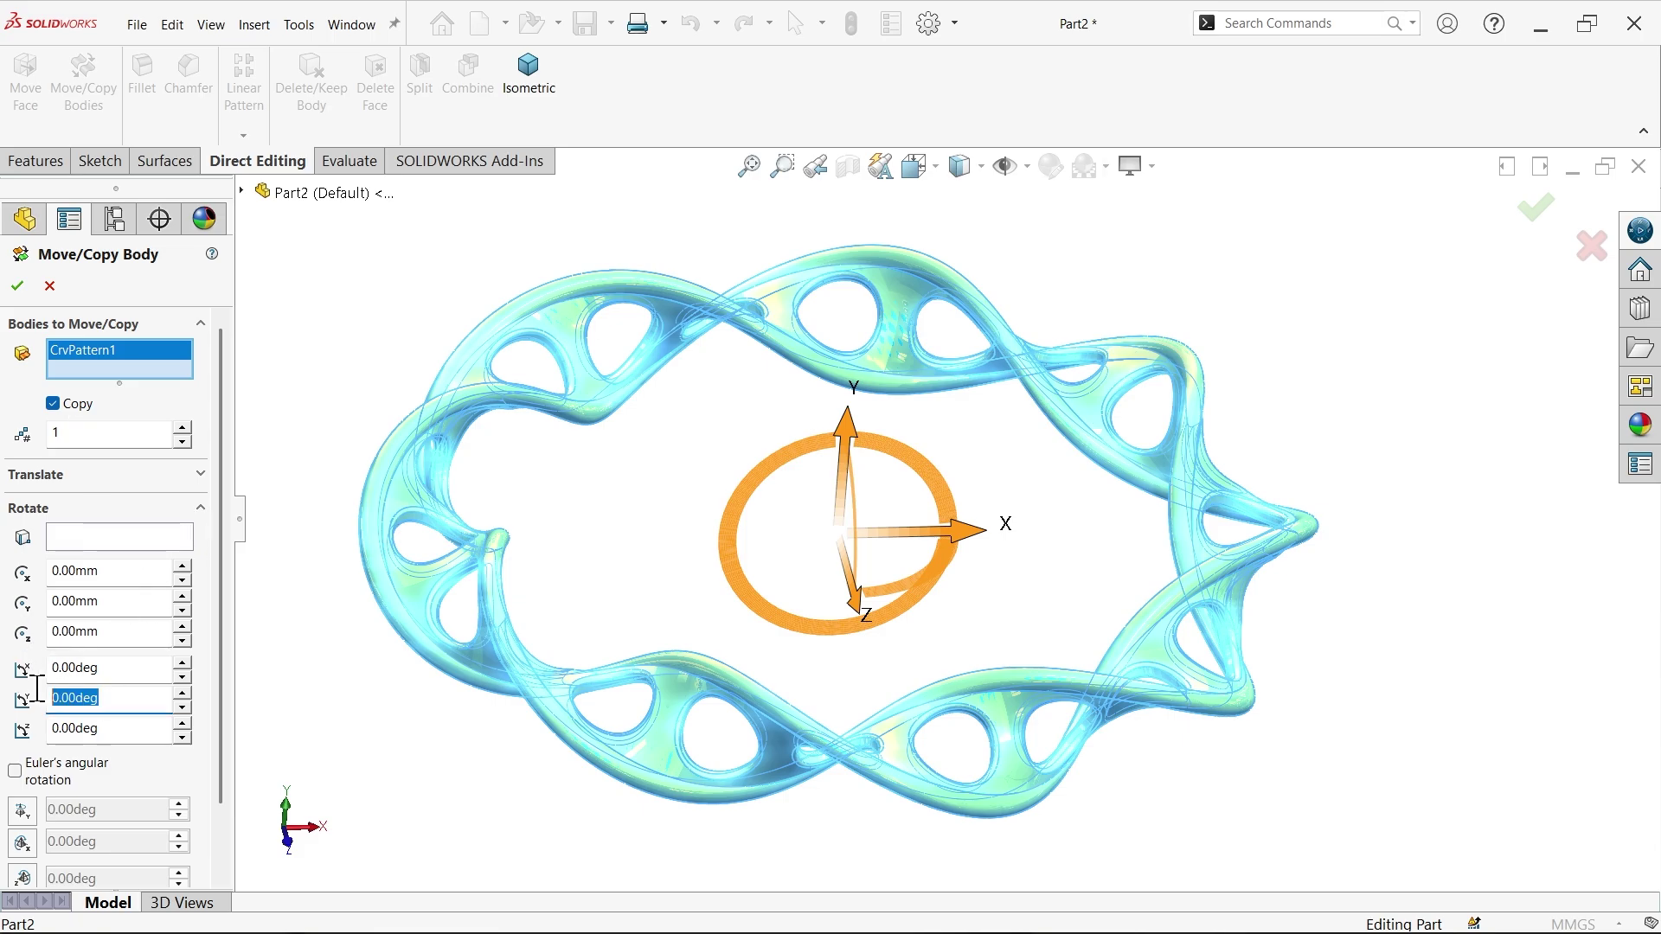
text(25)
key(Return)
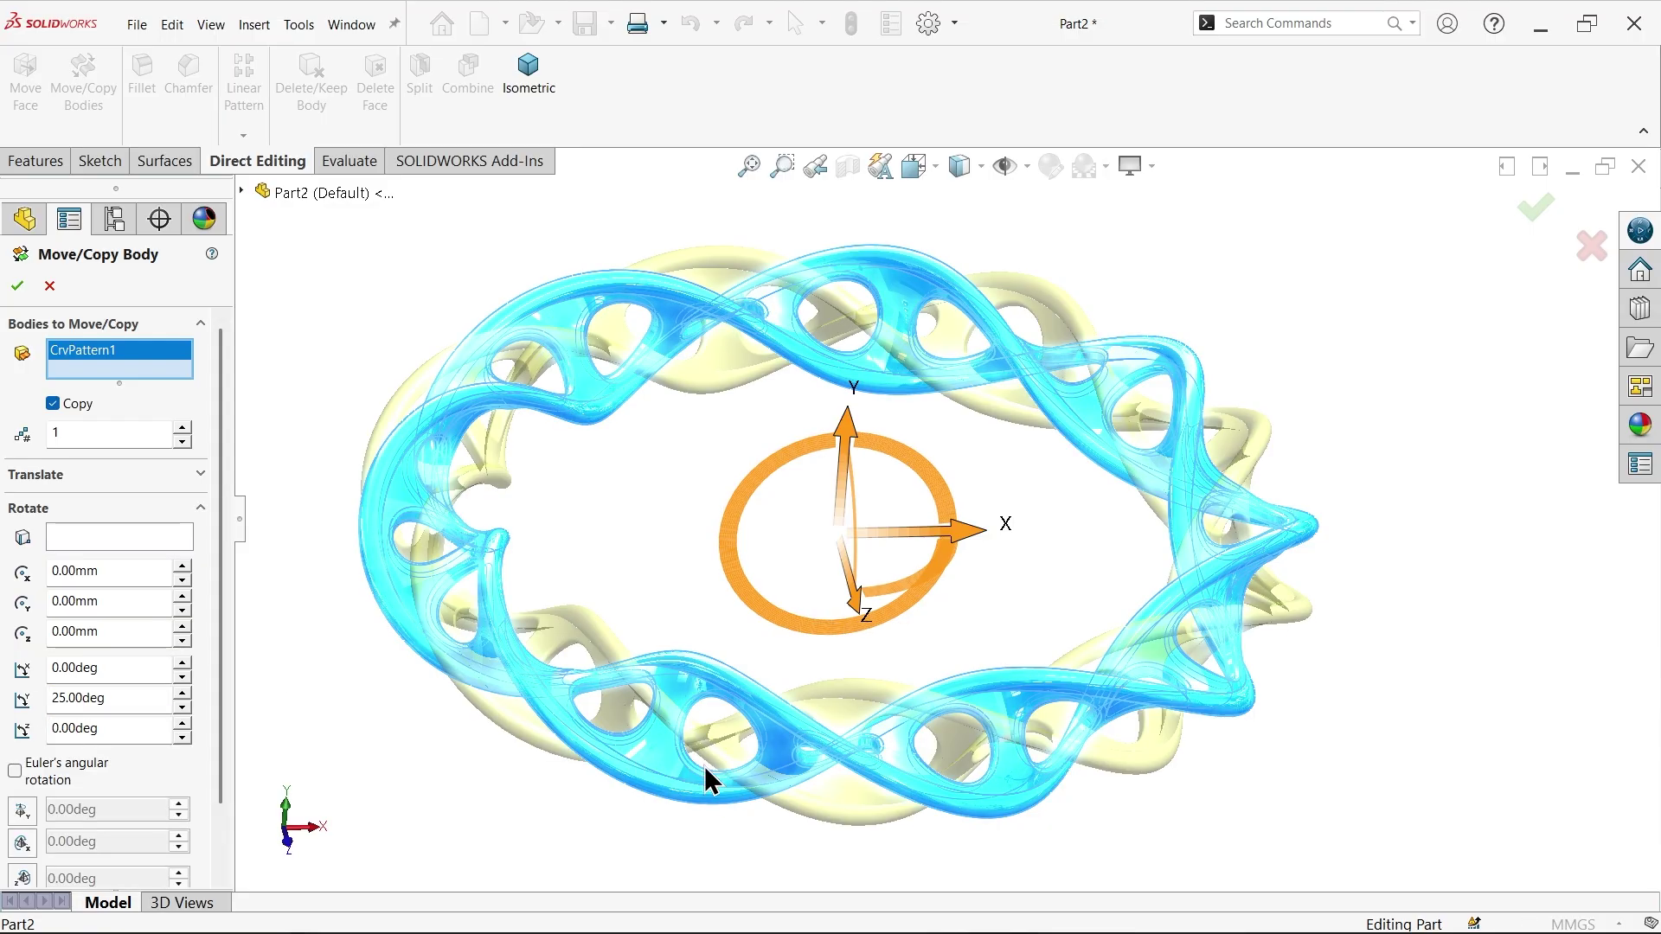
scroll(903, 806, down, 2)
scroll(957, 707, down, 2)
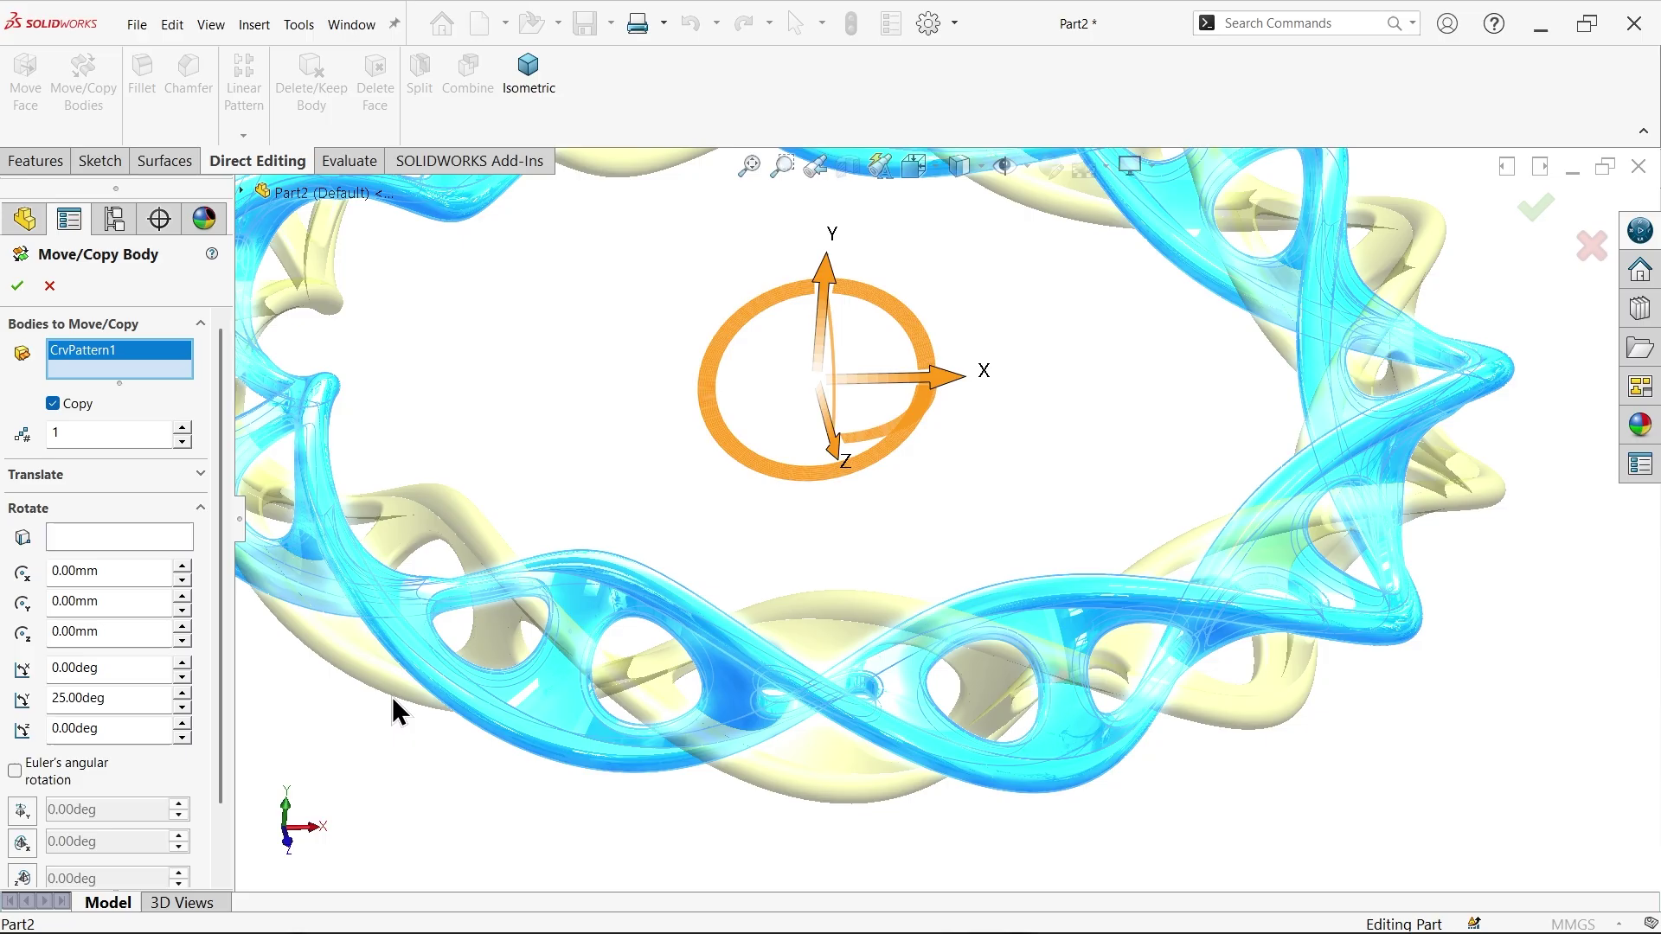
click(17, 287)
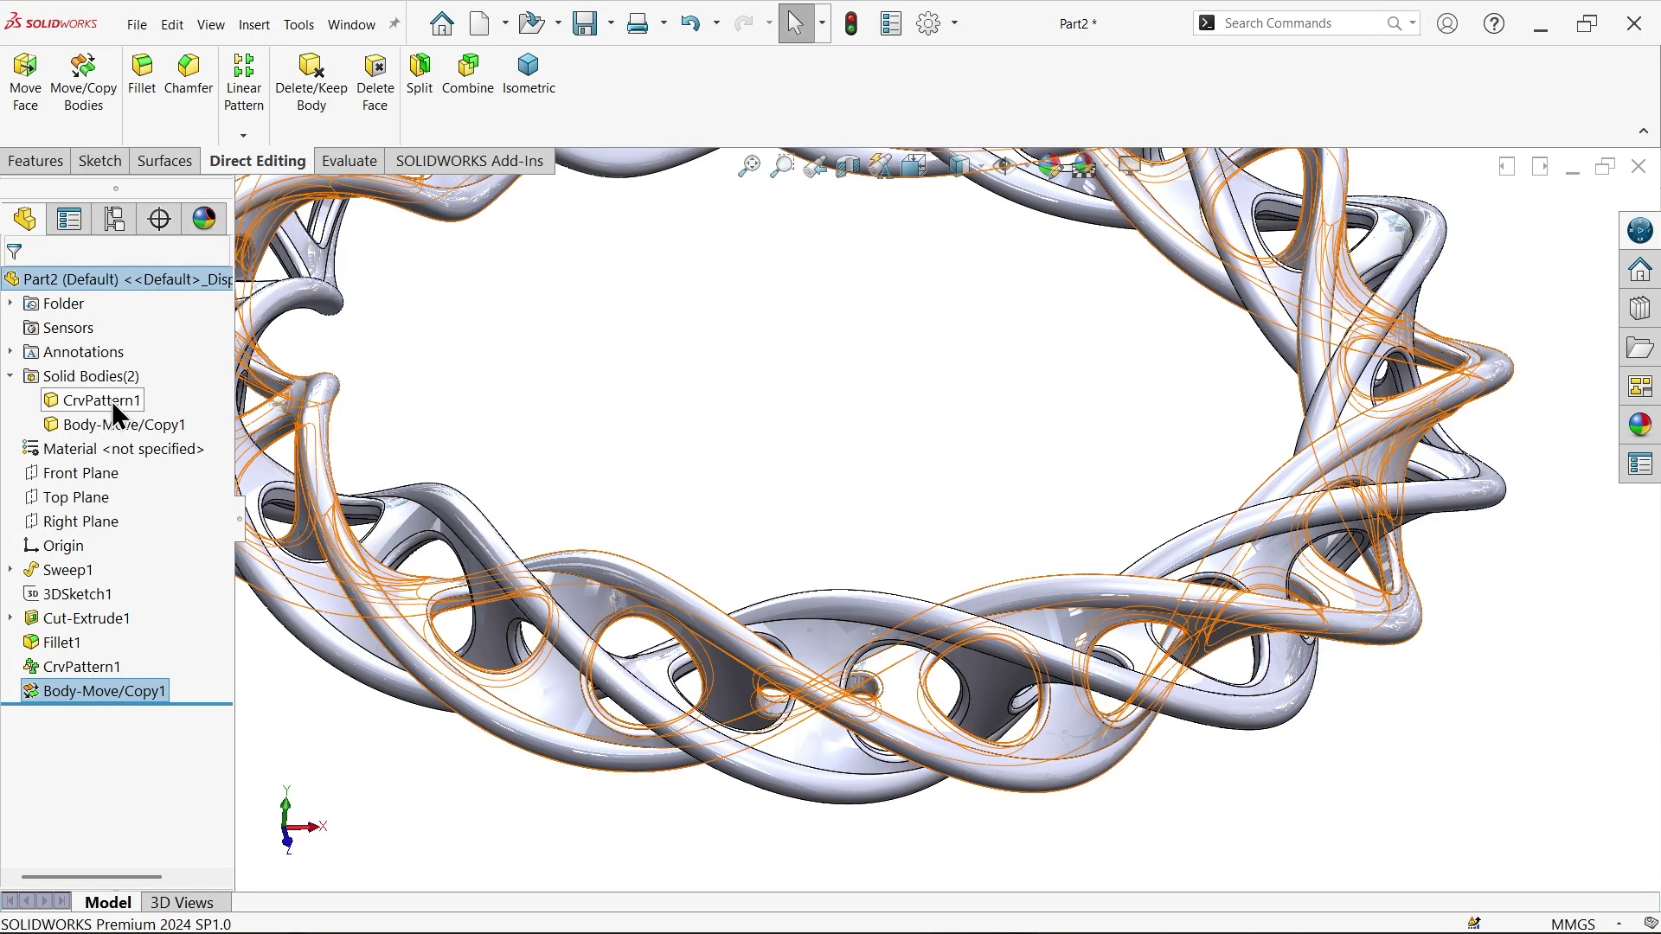
Colour the original CrvPattern1 ring body yellow.
click(112, 401)
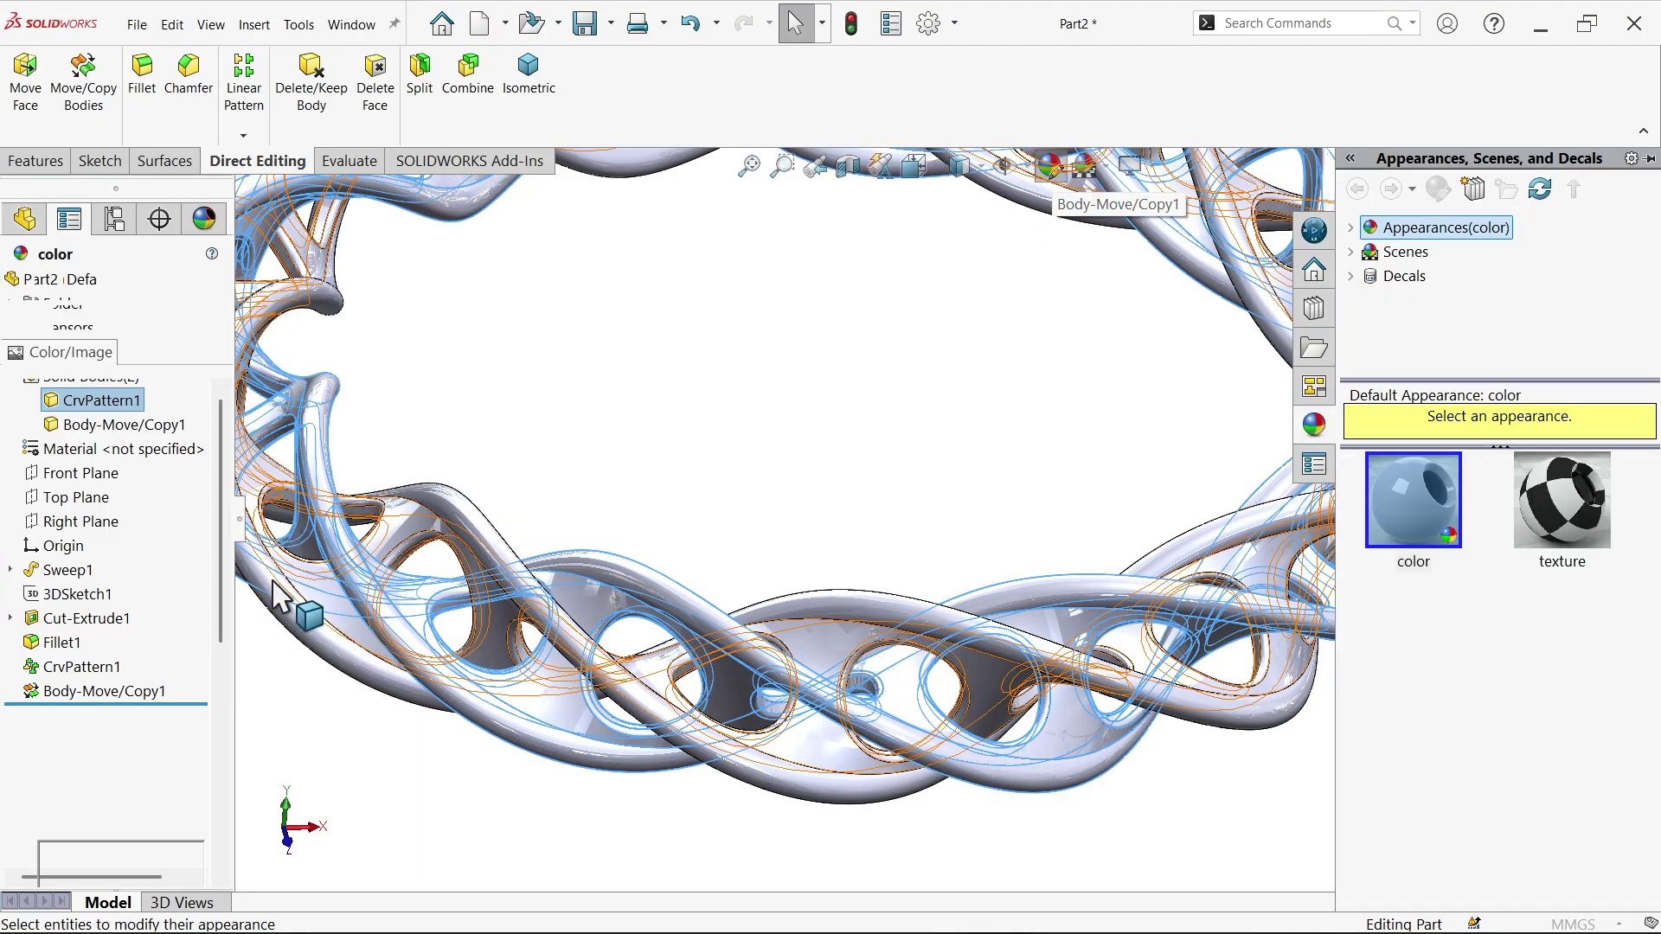
click(87, 772)
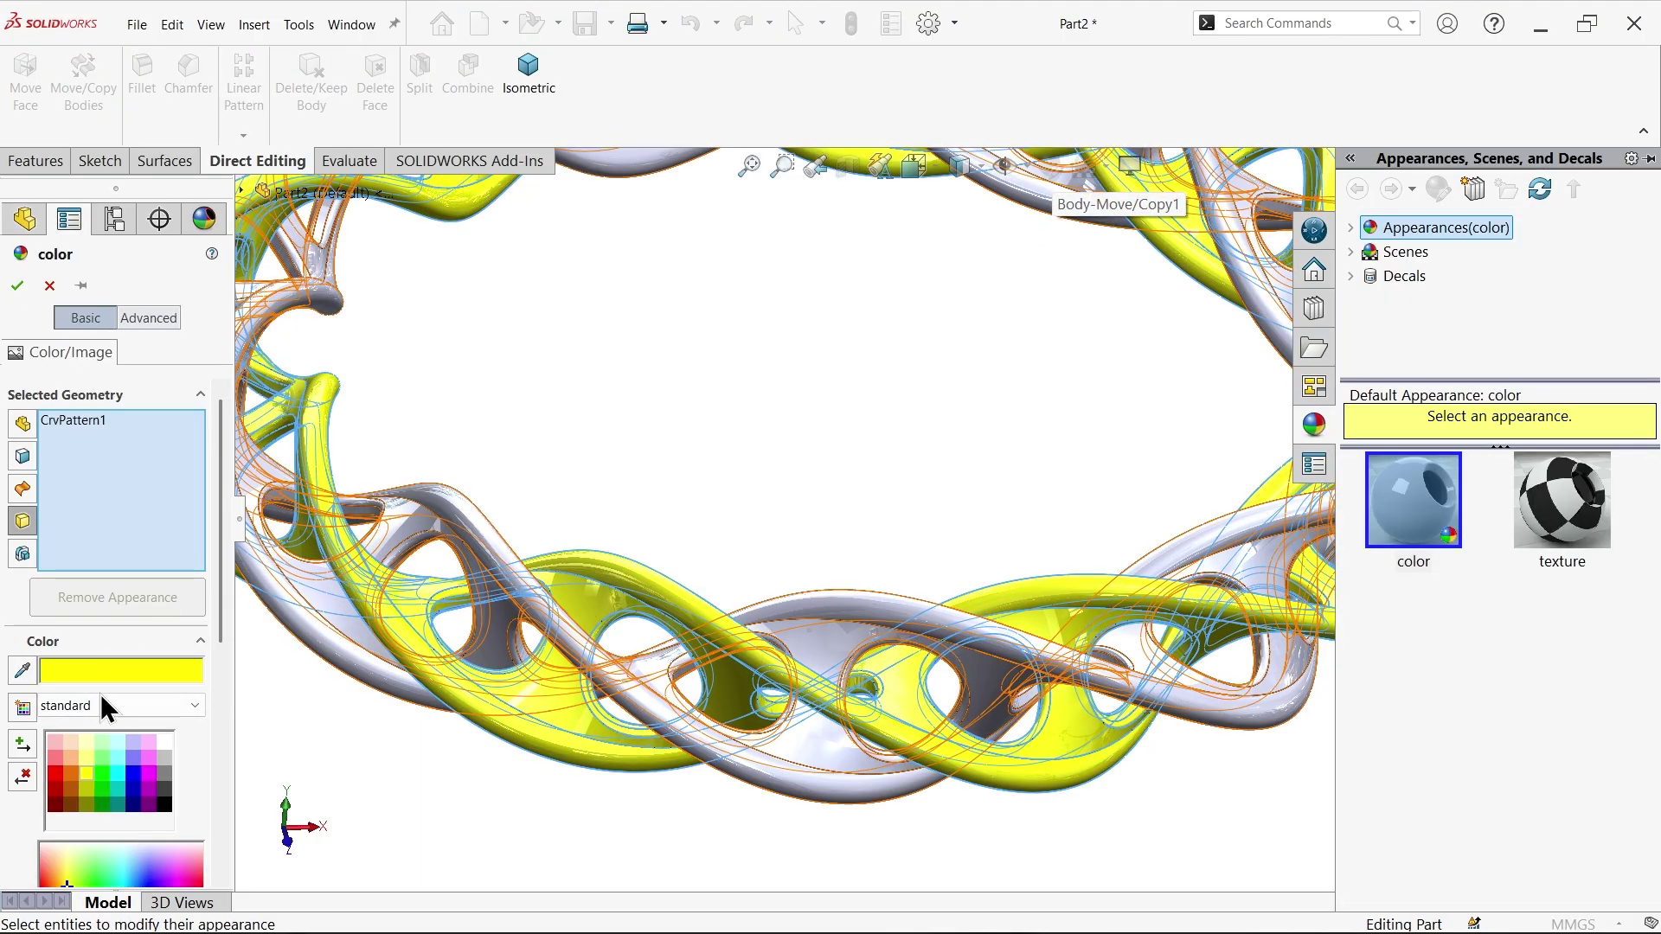
click(17, 283)
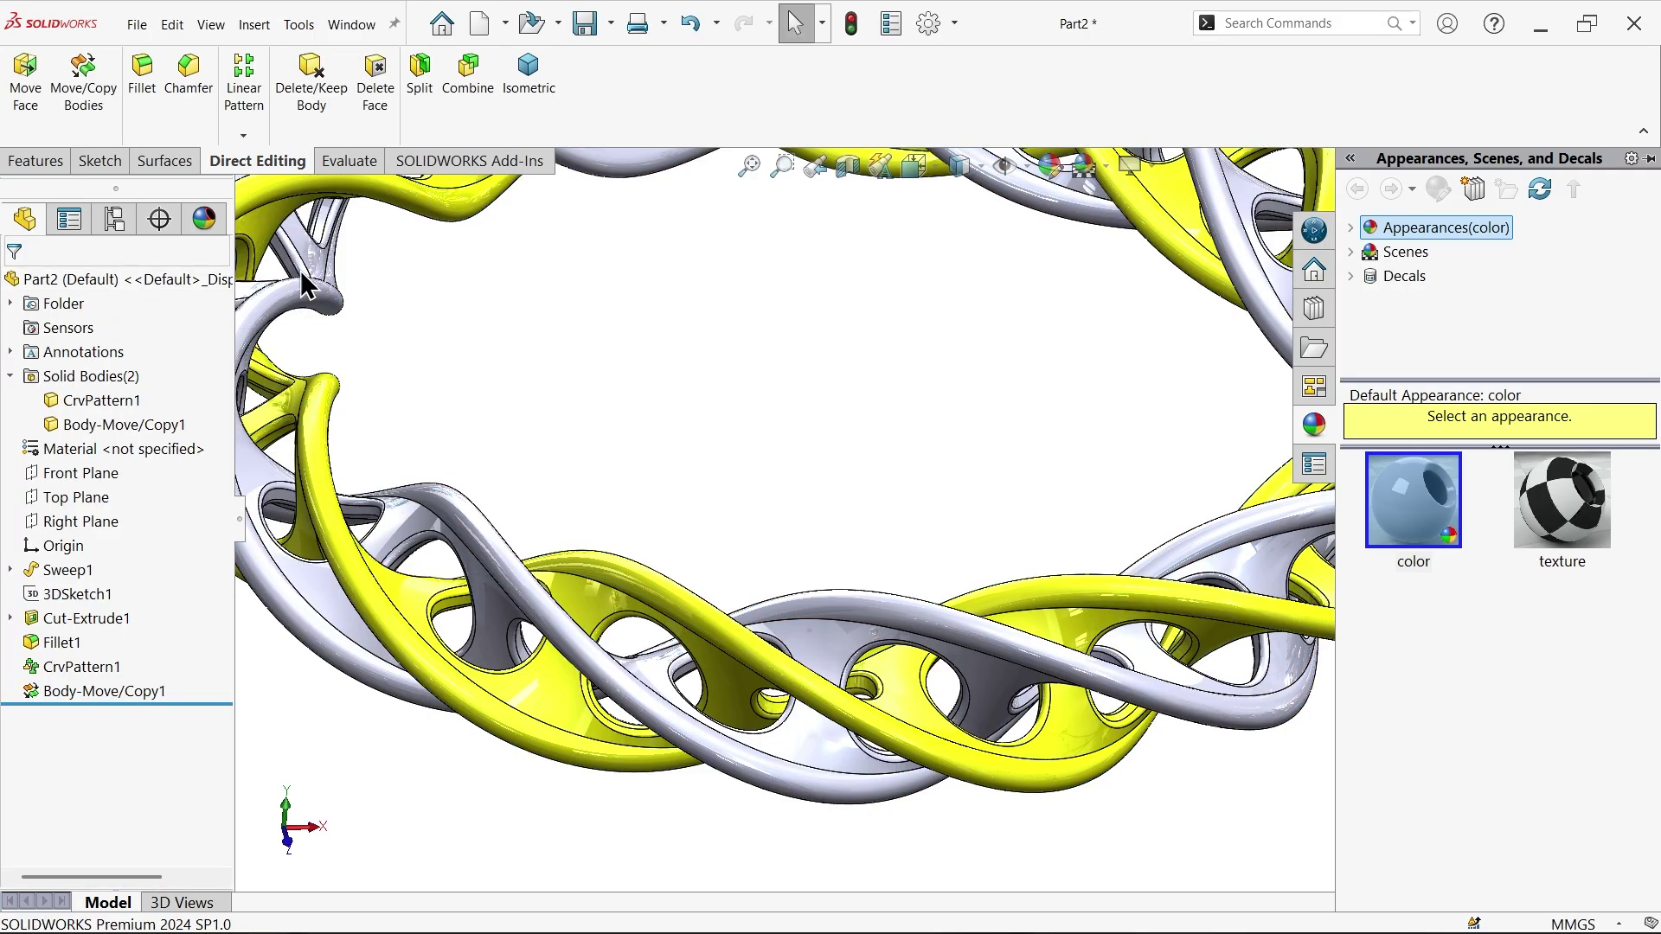
Colour the rotated Body-Move/Copy1 ring body green.
click(110, 420)
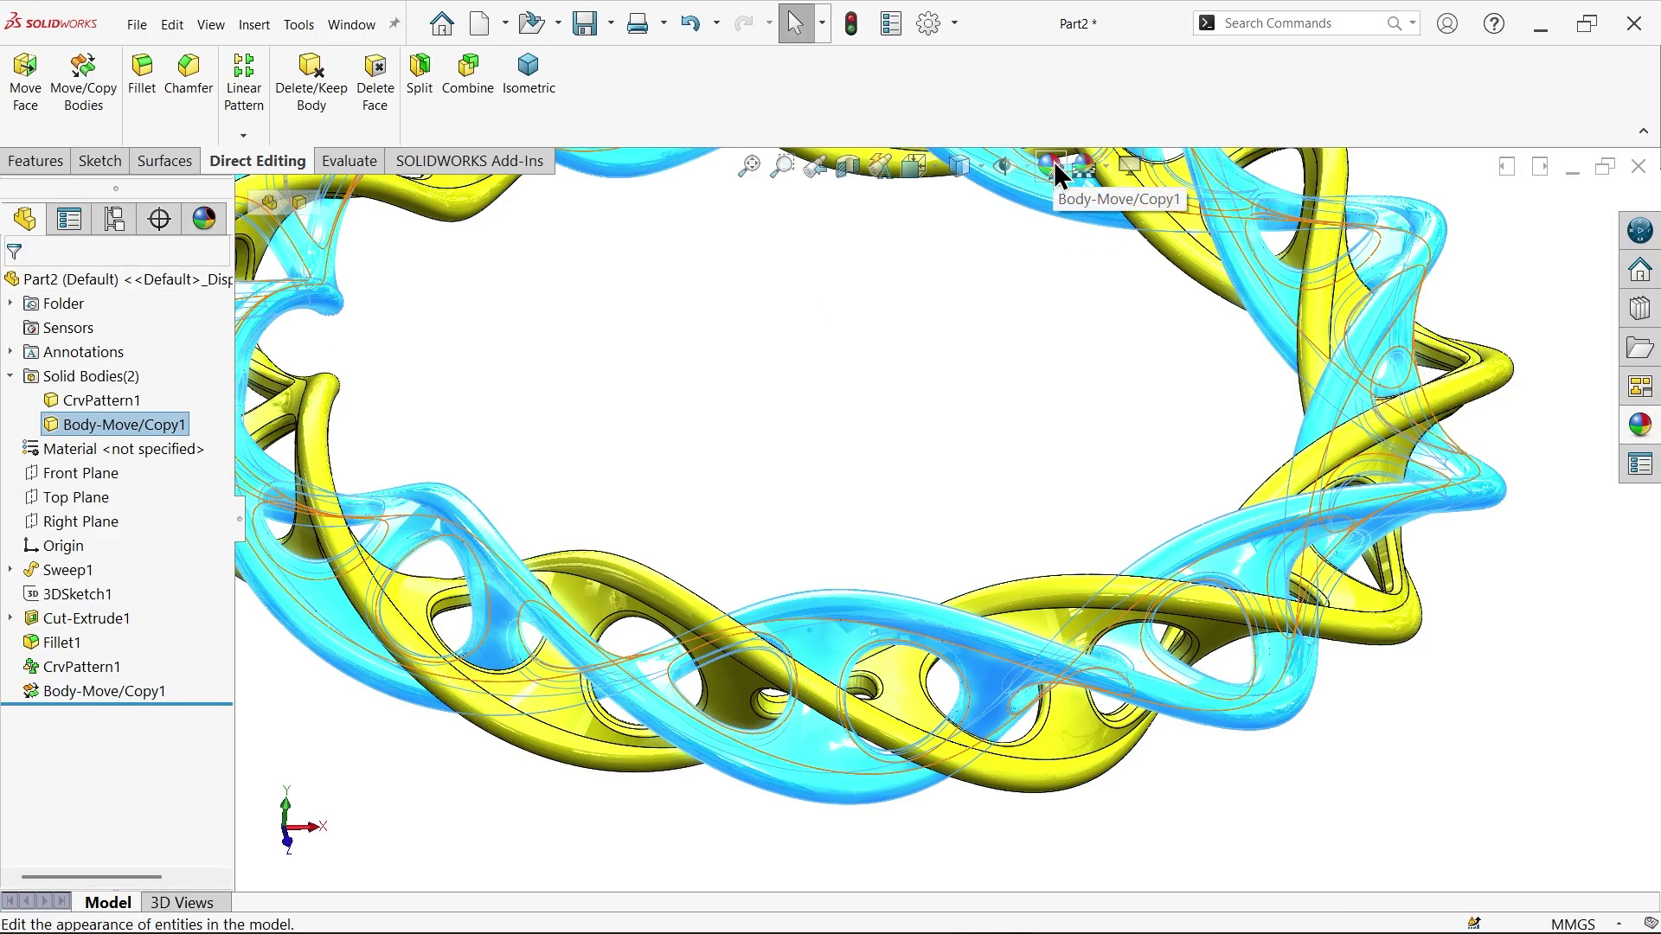
click(1055, 161)
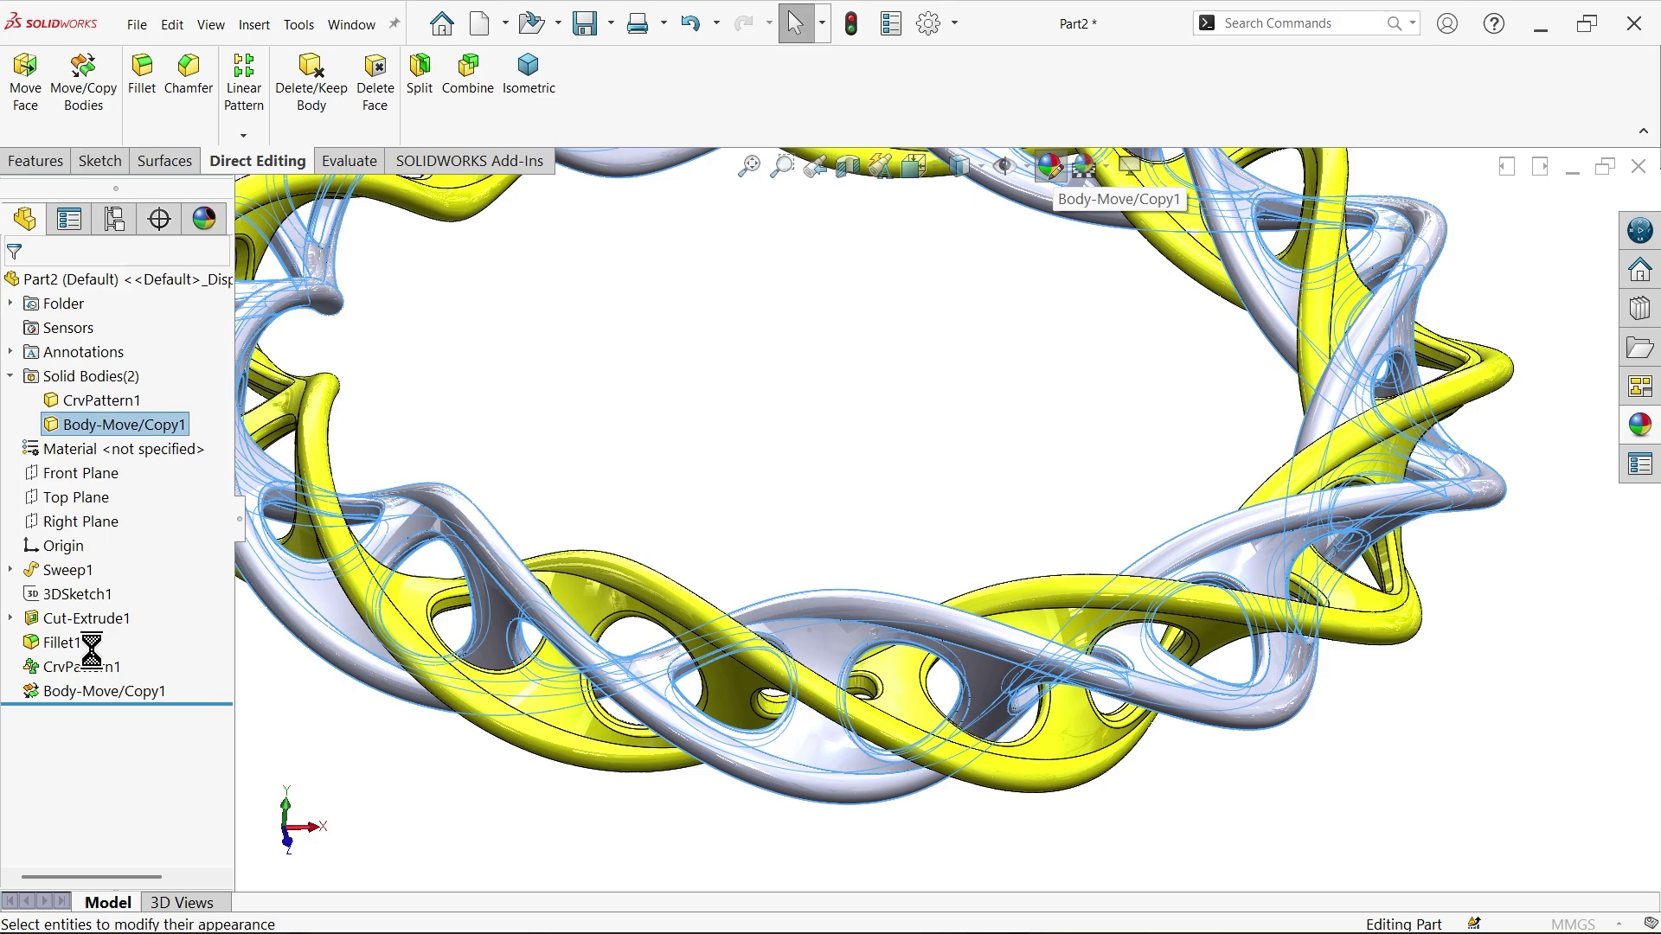
click(99, 772)
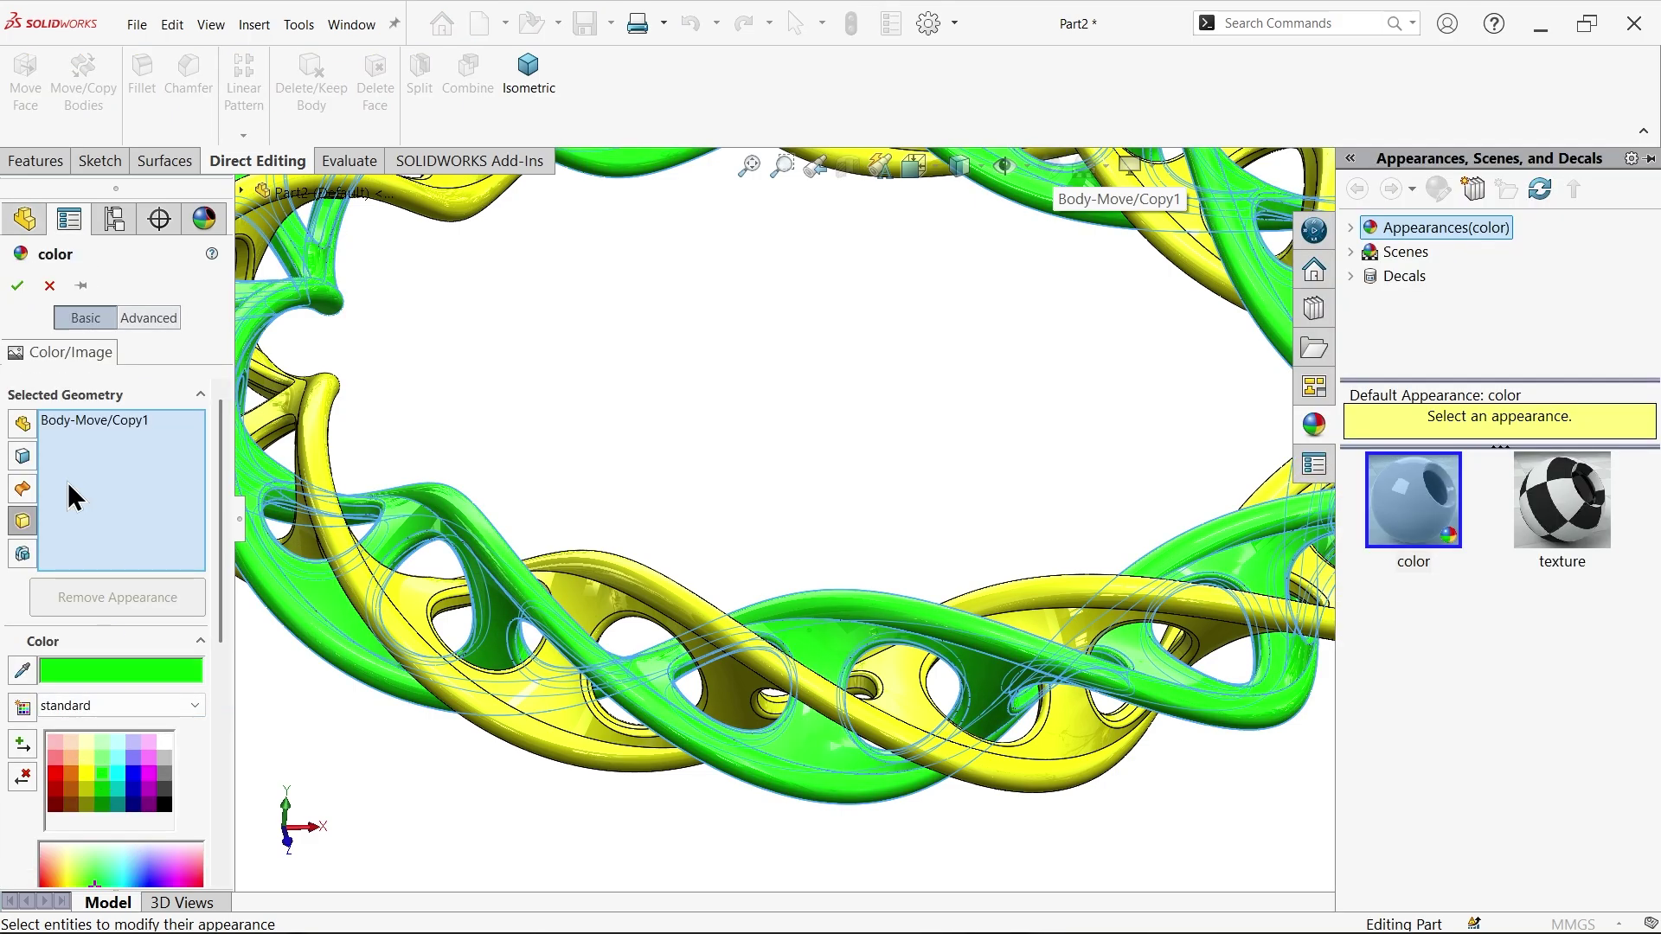
click(17, 284)
scroll(871, 456, up, 3)
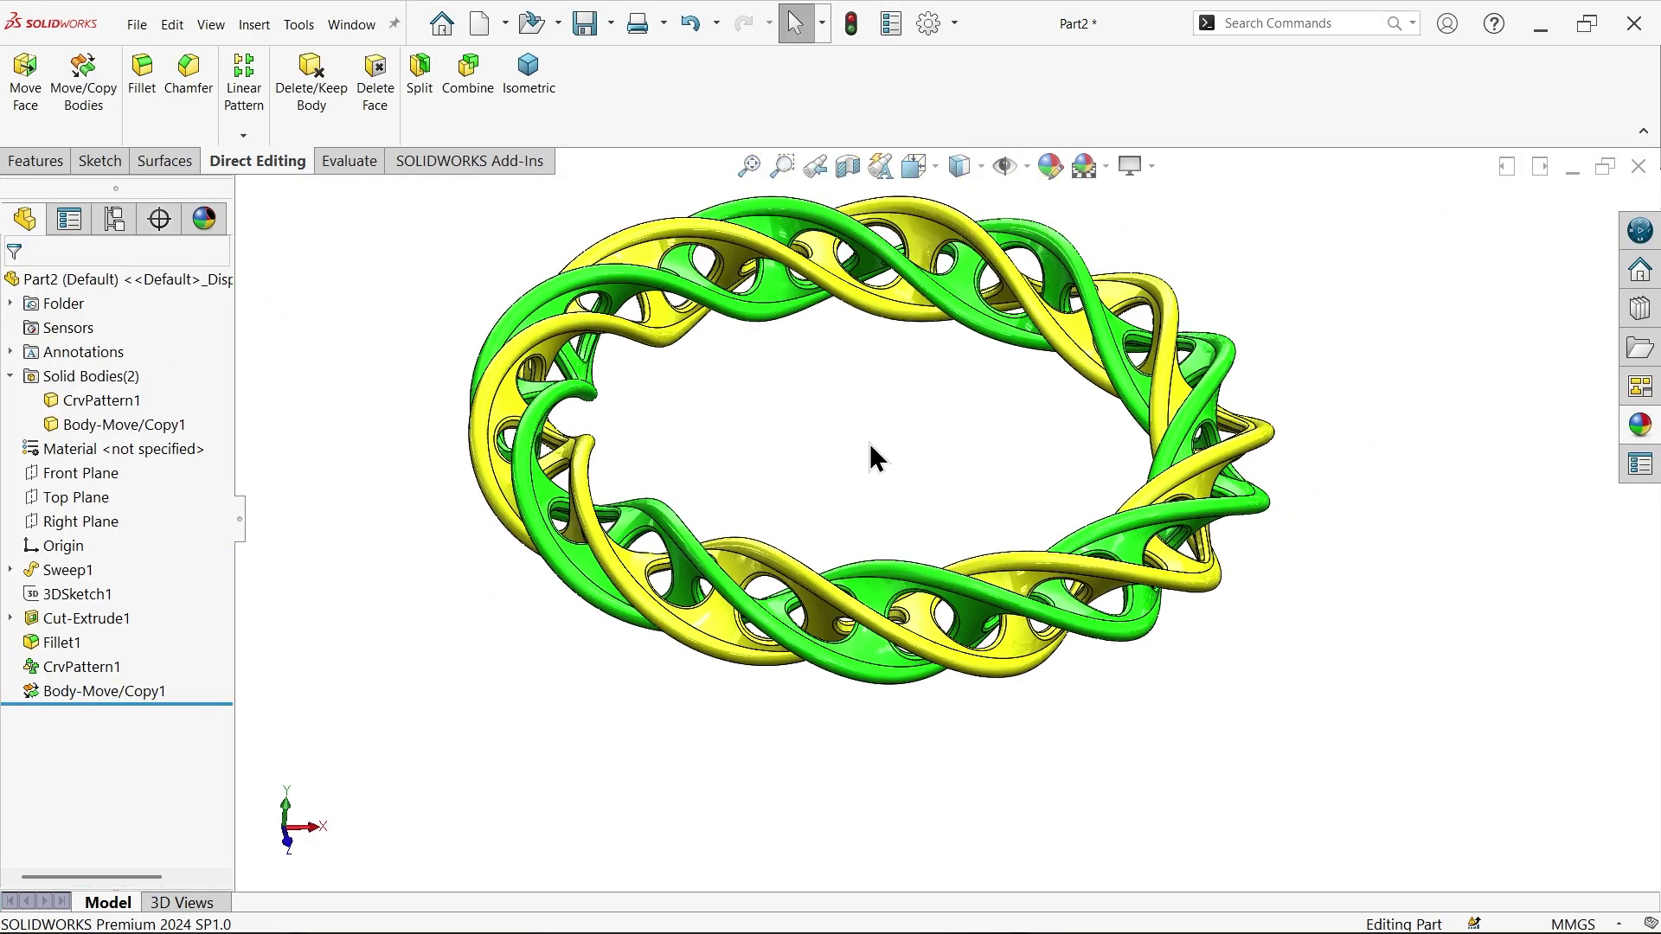
scroll(895, 545, down, 2)
scroll(917, 593, down, 4)
Orbit around the interlaced bracelet, return to the isometric view, and show the Features commands.
mouse_move(917, 594)
middle_down()
mouse_move(887, 542)
mouse_move(849, 689)
middle_up()
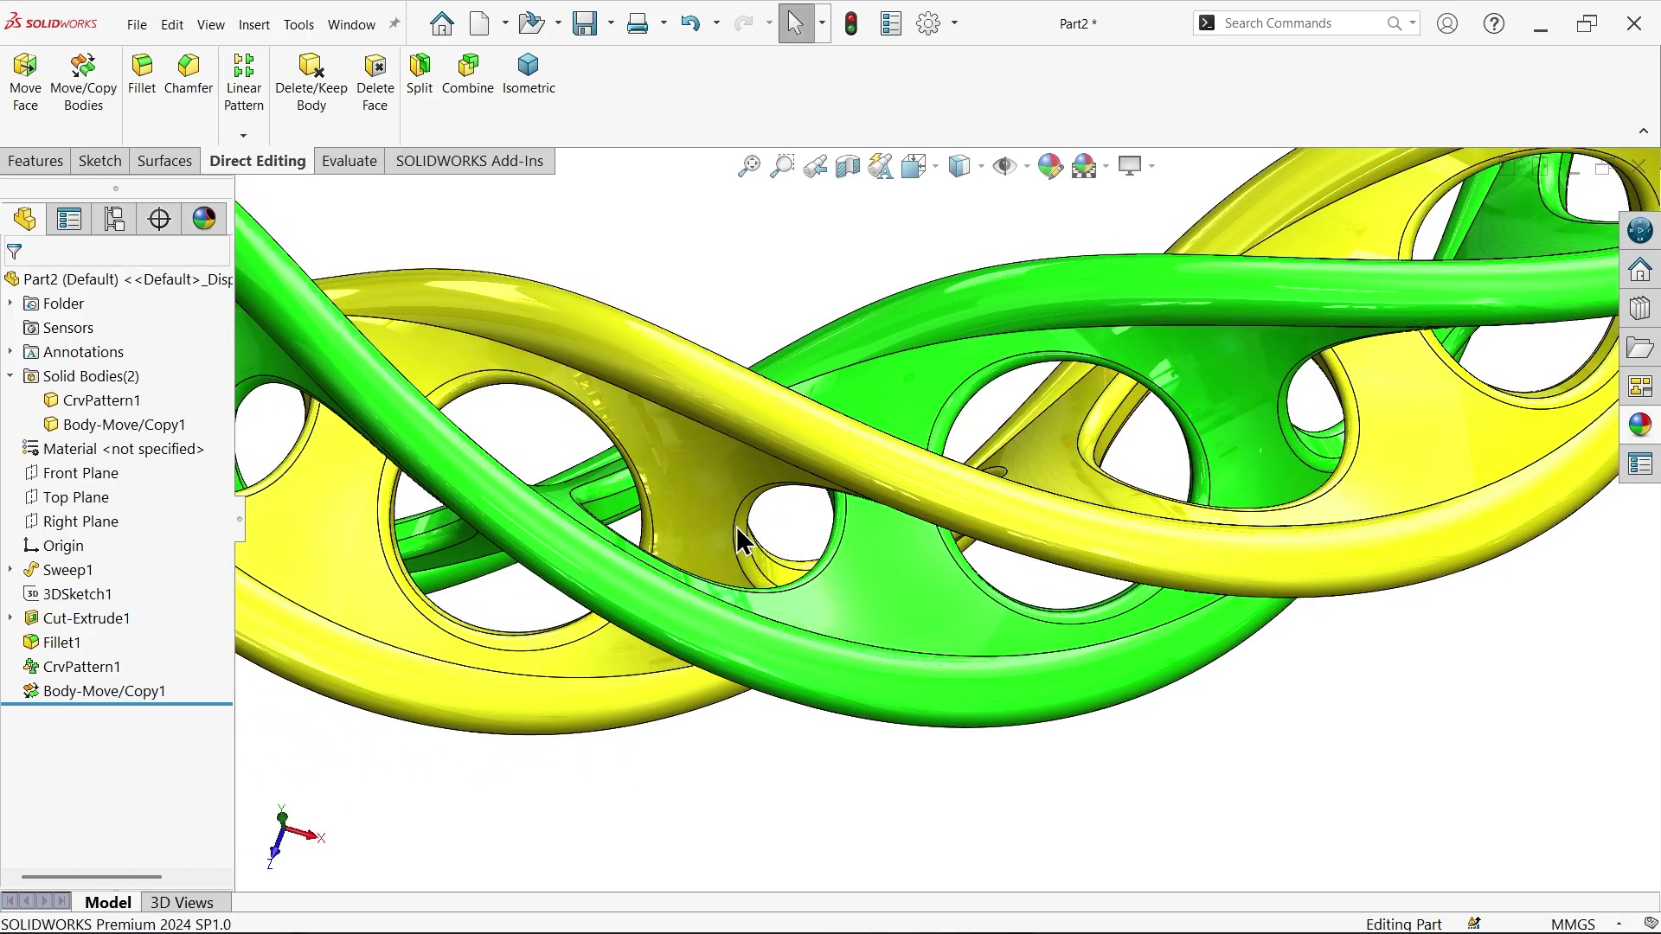
mouse_move(741, 537)
middle_down()
mouse_move(880, 503)
mouse_move(779, 531)
middle_up()
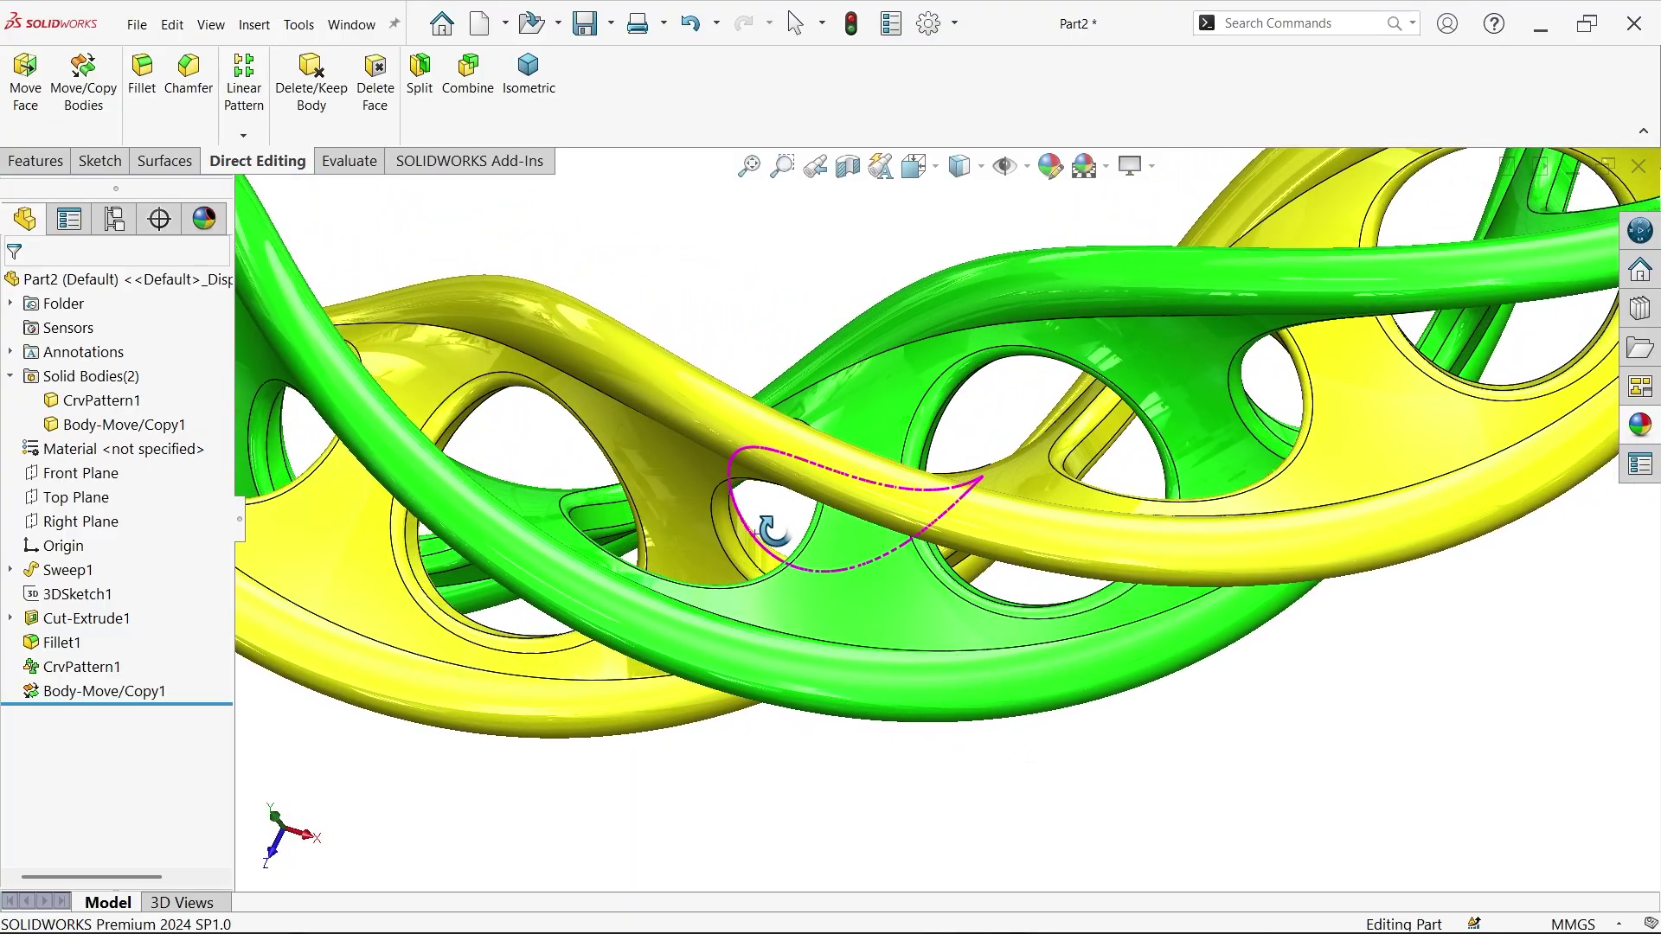
middle_drag(778, 529, 857, 552)
scroll(857, 551, up, 3)
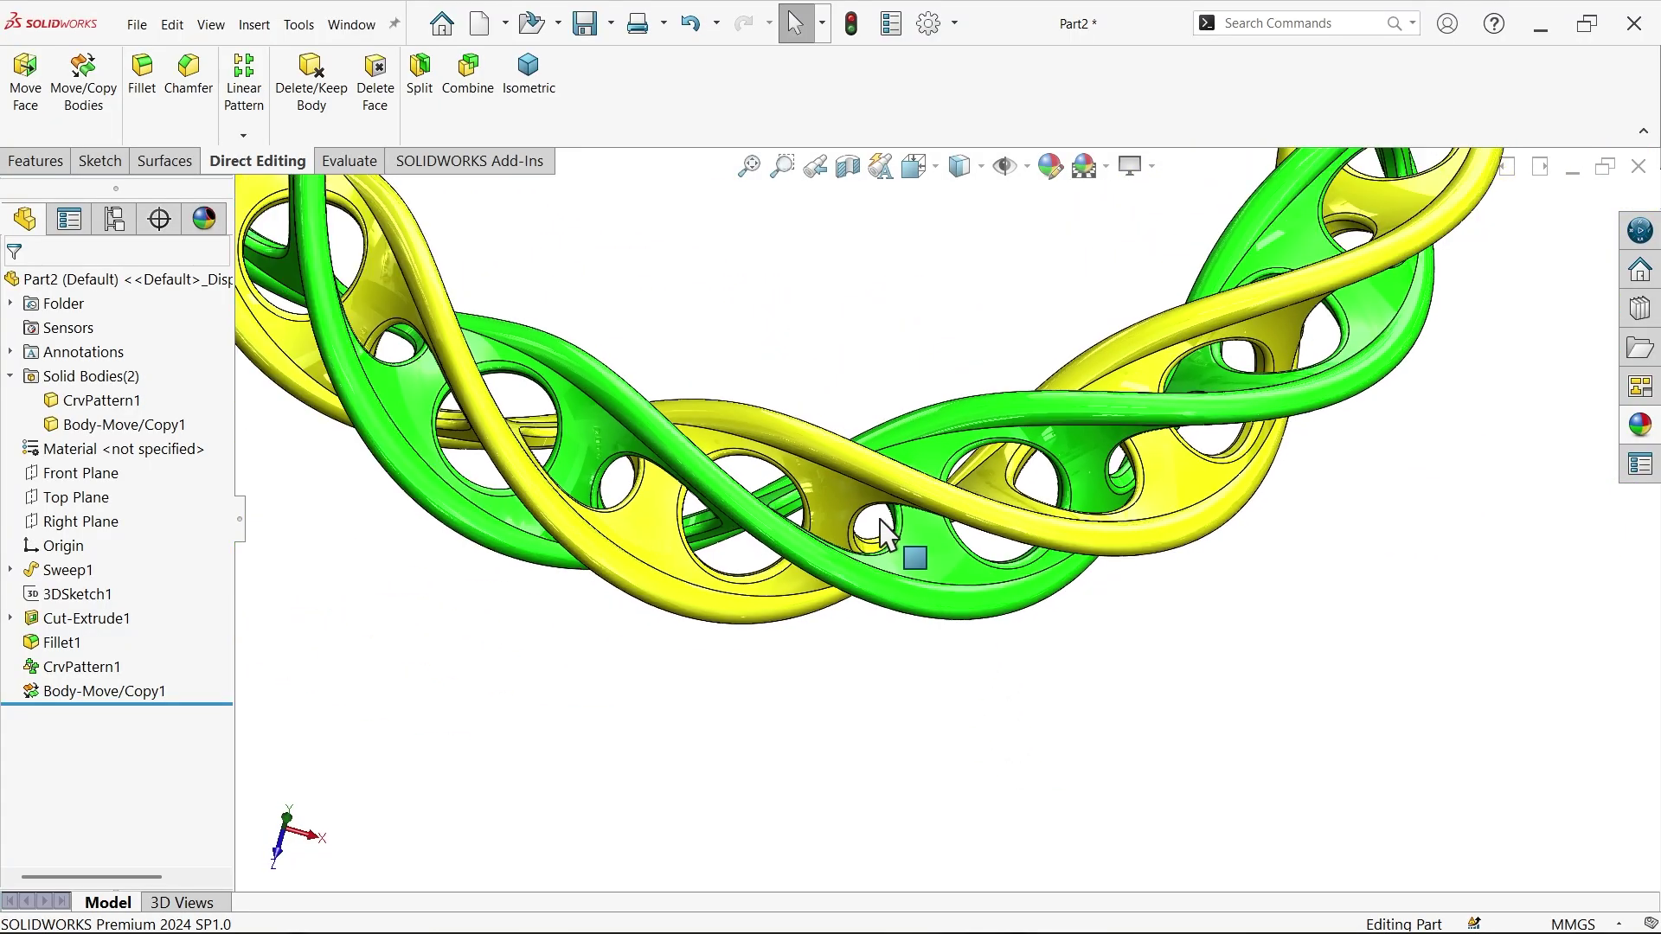
scroll(1094, 480, down, 3)
mouse_move(1096, 454)
middle_down()
mouse_move(1083, 269)
mouse_move(1048, 315)
middle_up()
scroll(1181, 508, down, 1)
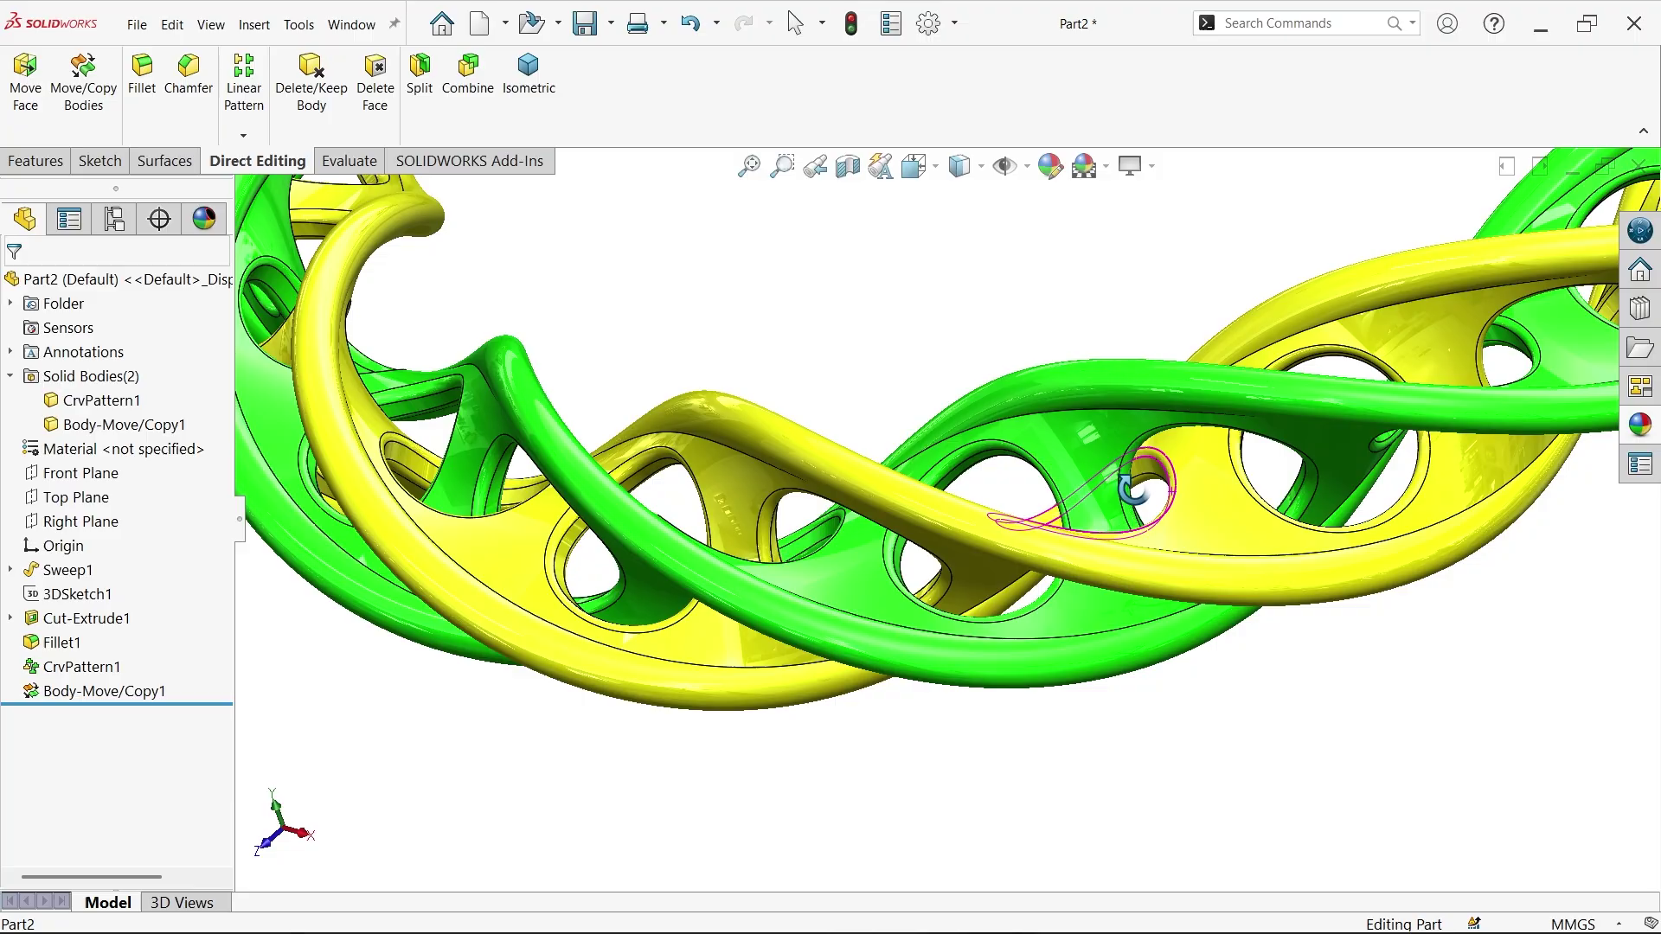
scroll(1183, 504, down, 3)
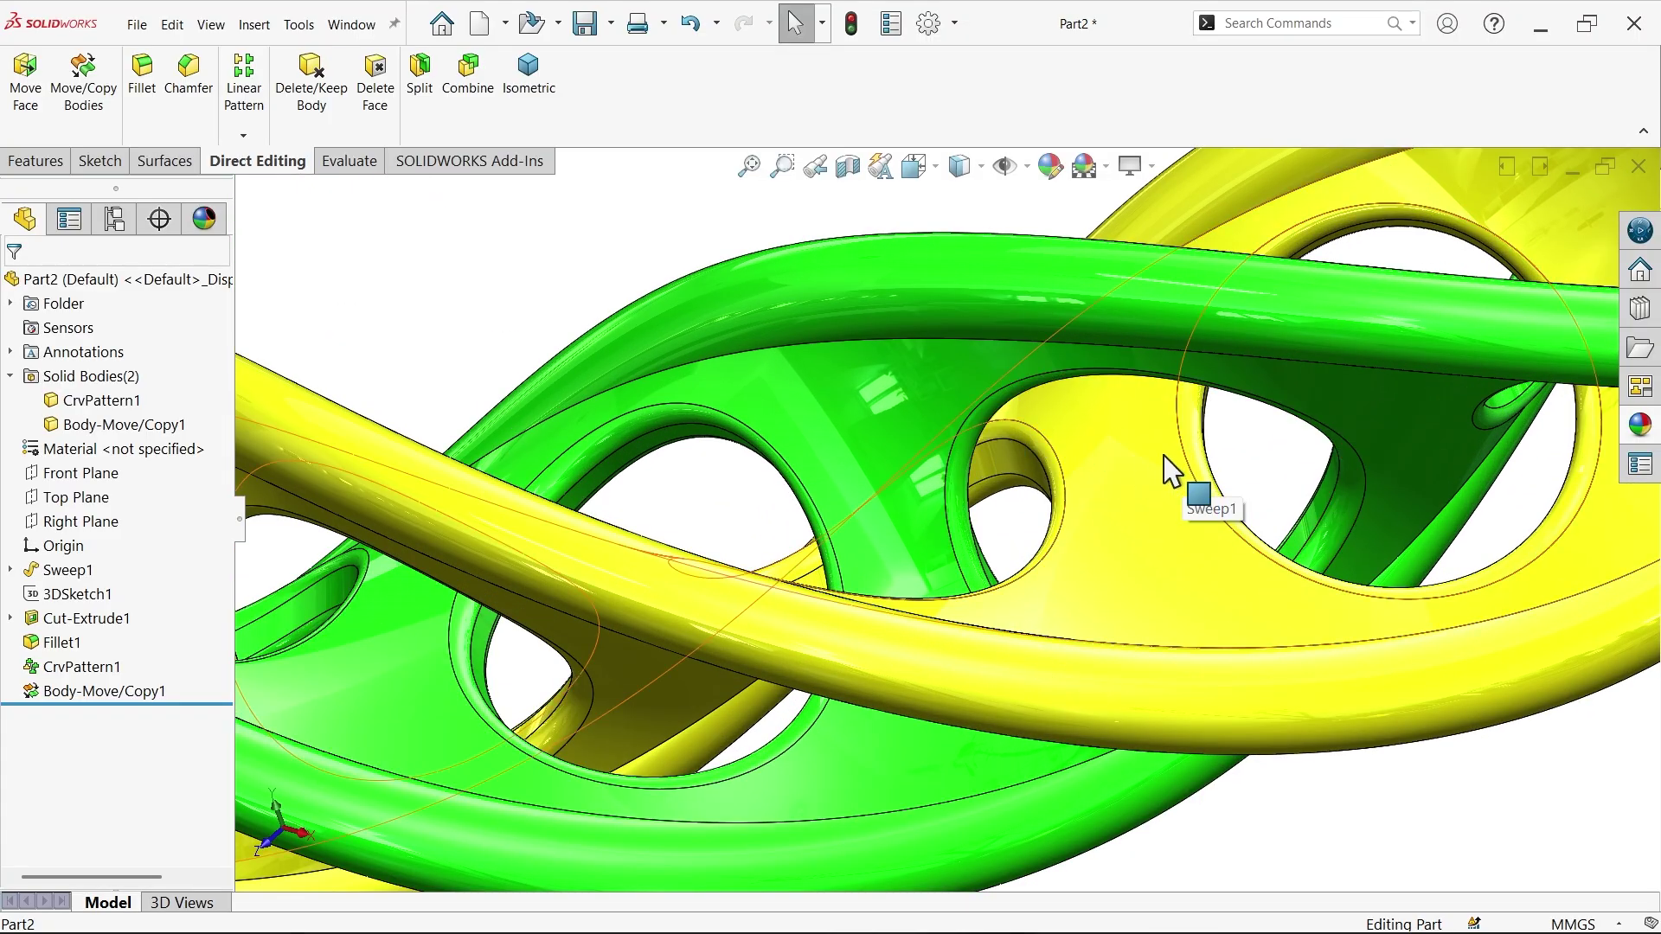
mouse_move(1168, 471)
middle_down()
mouse_move(1252, 341)
mouse_move(1224, 389)
middle_up()
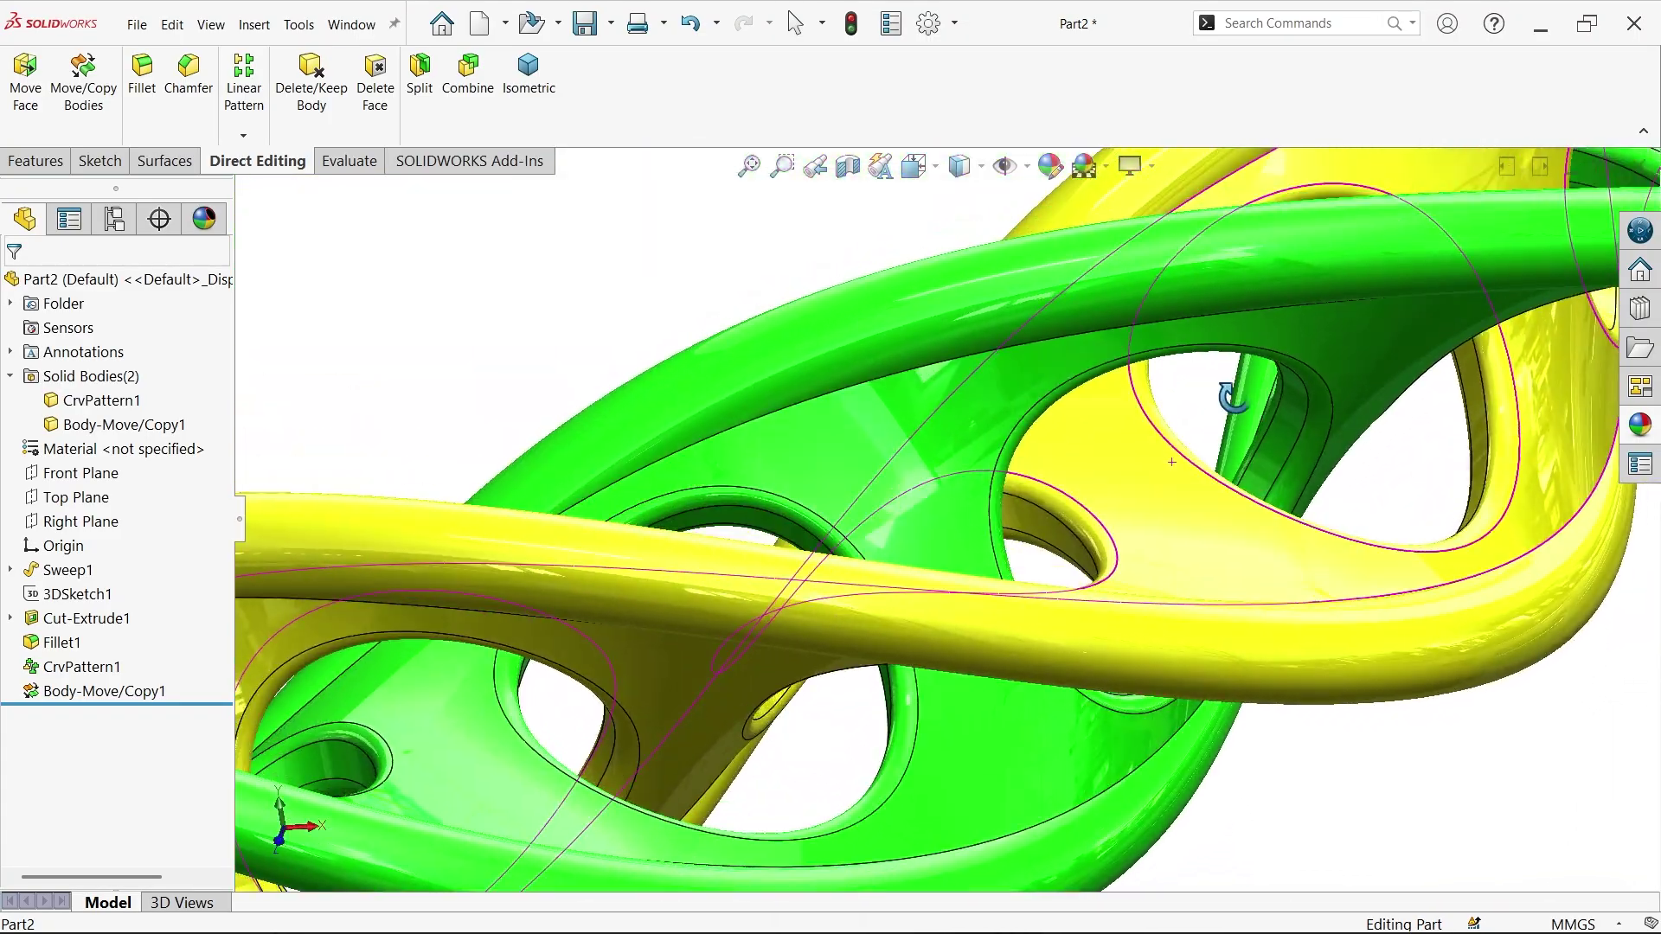
scroll(883, 635, up, 5)
mouse_move(878, 622)
middle_down()
mouse_move(862, 475)
mouse_move(900, 493)
mouse_move(869, 556)
middle_up()
click(527, 61)
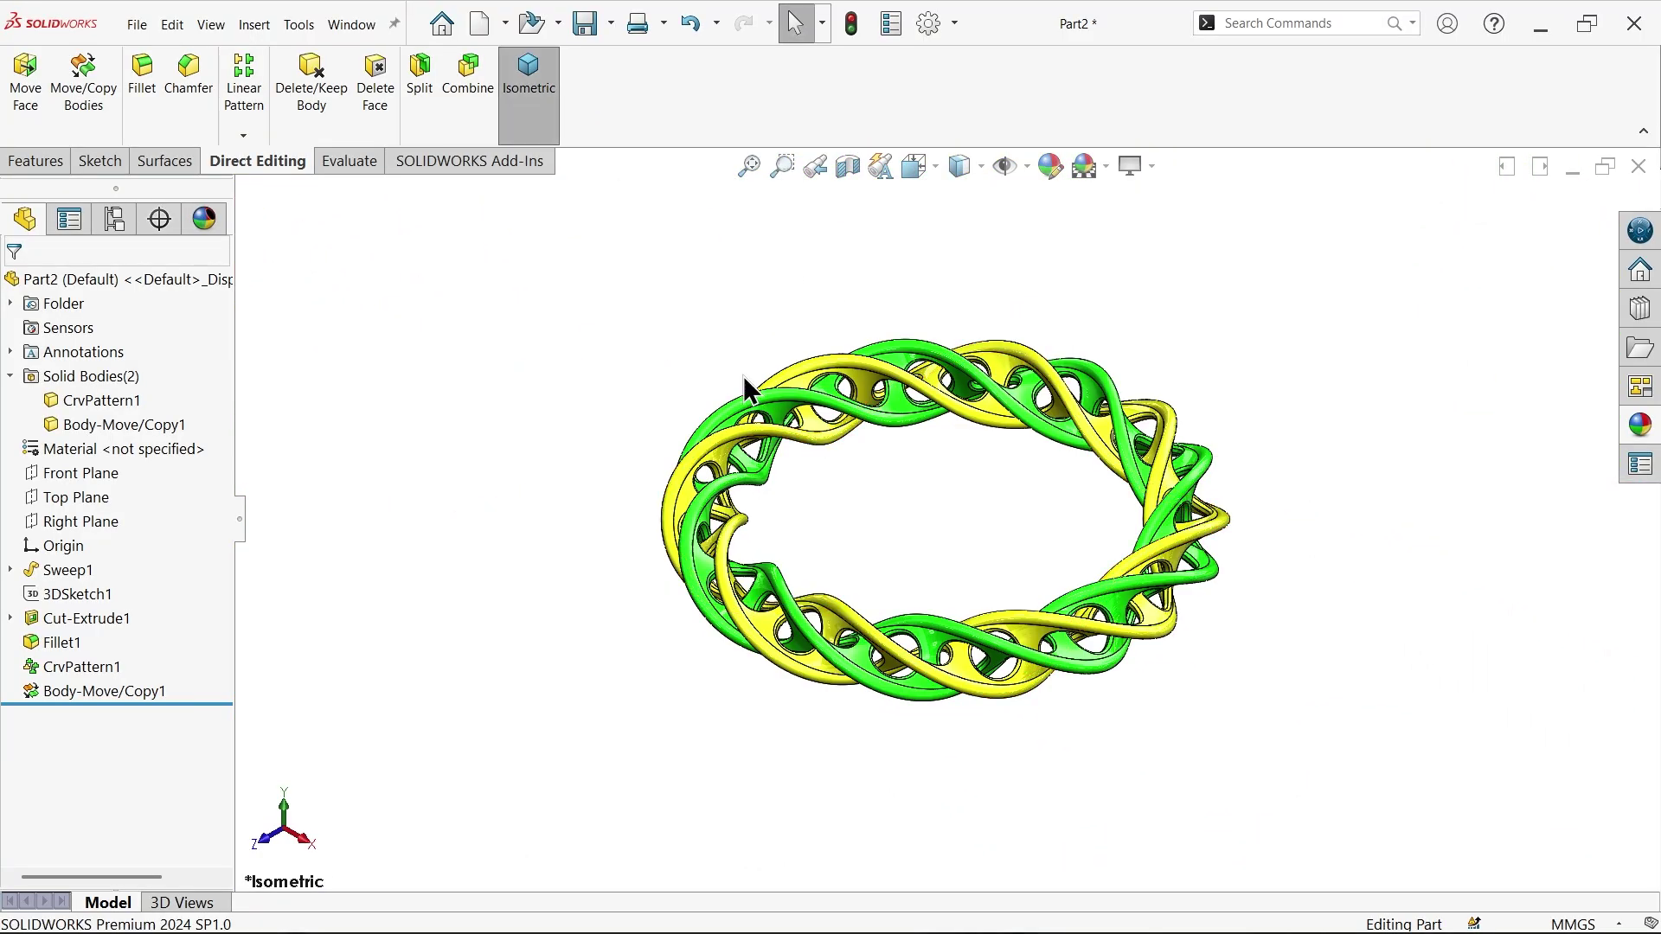
mouse_move(987, 523)
middle_down()
mouse_move(978, 484)
mouse_move(990, 496)
middle_up()
scroll(990, 504, down, 2)
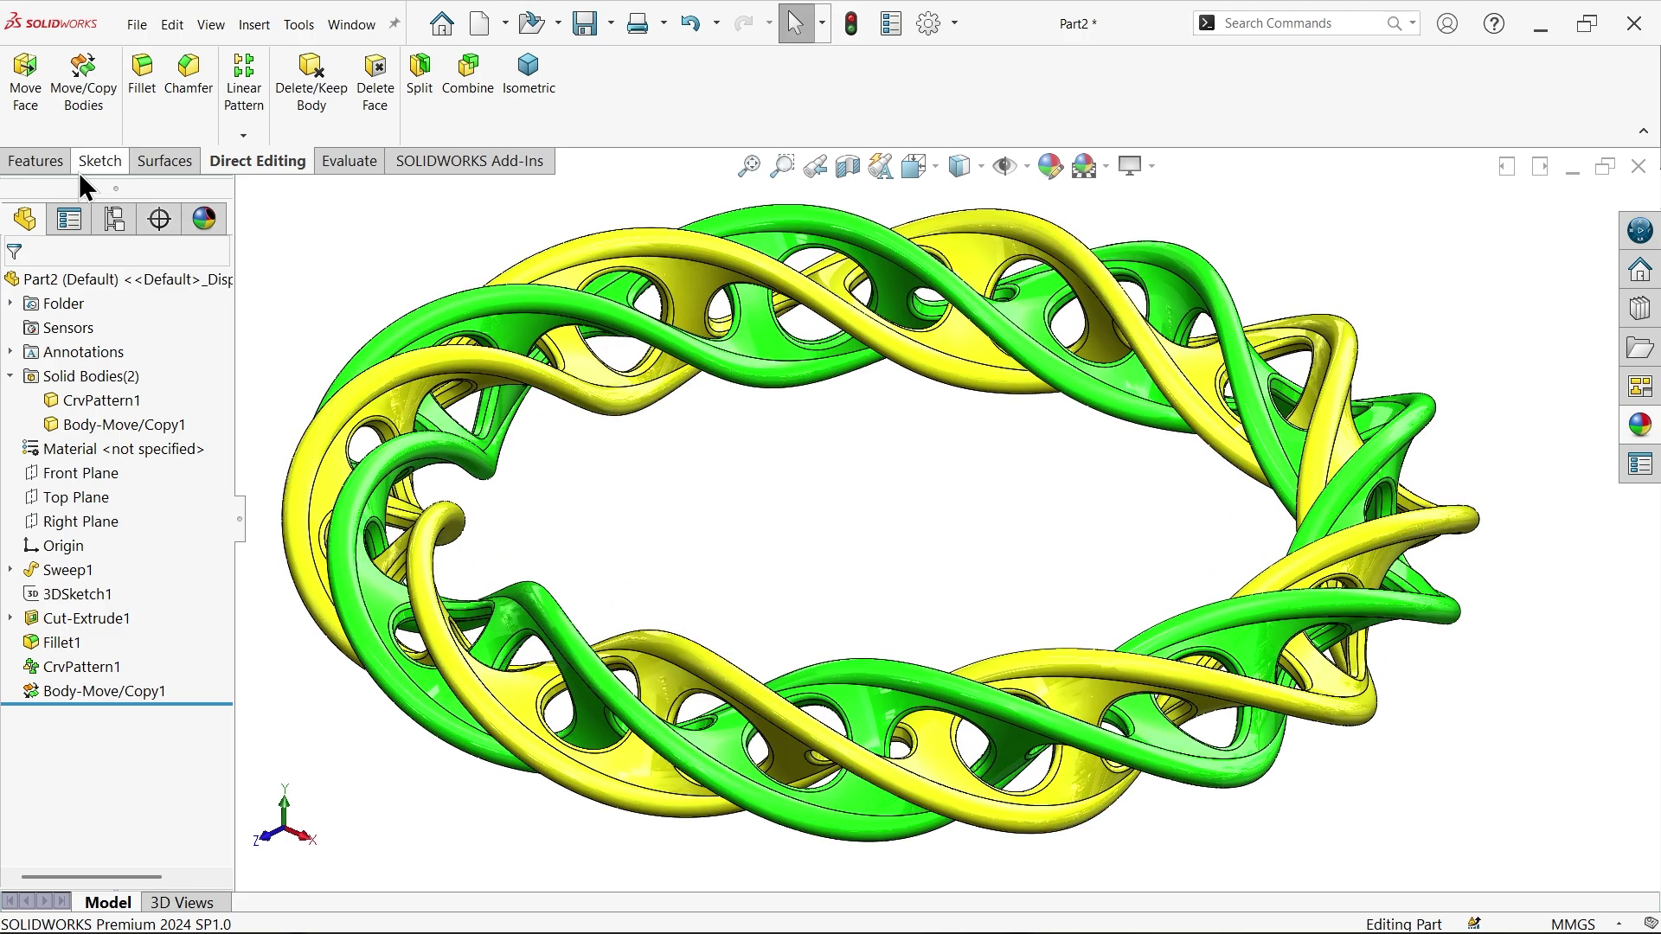
click(38, 166)
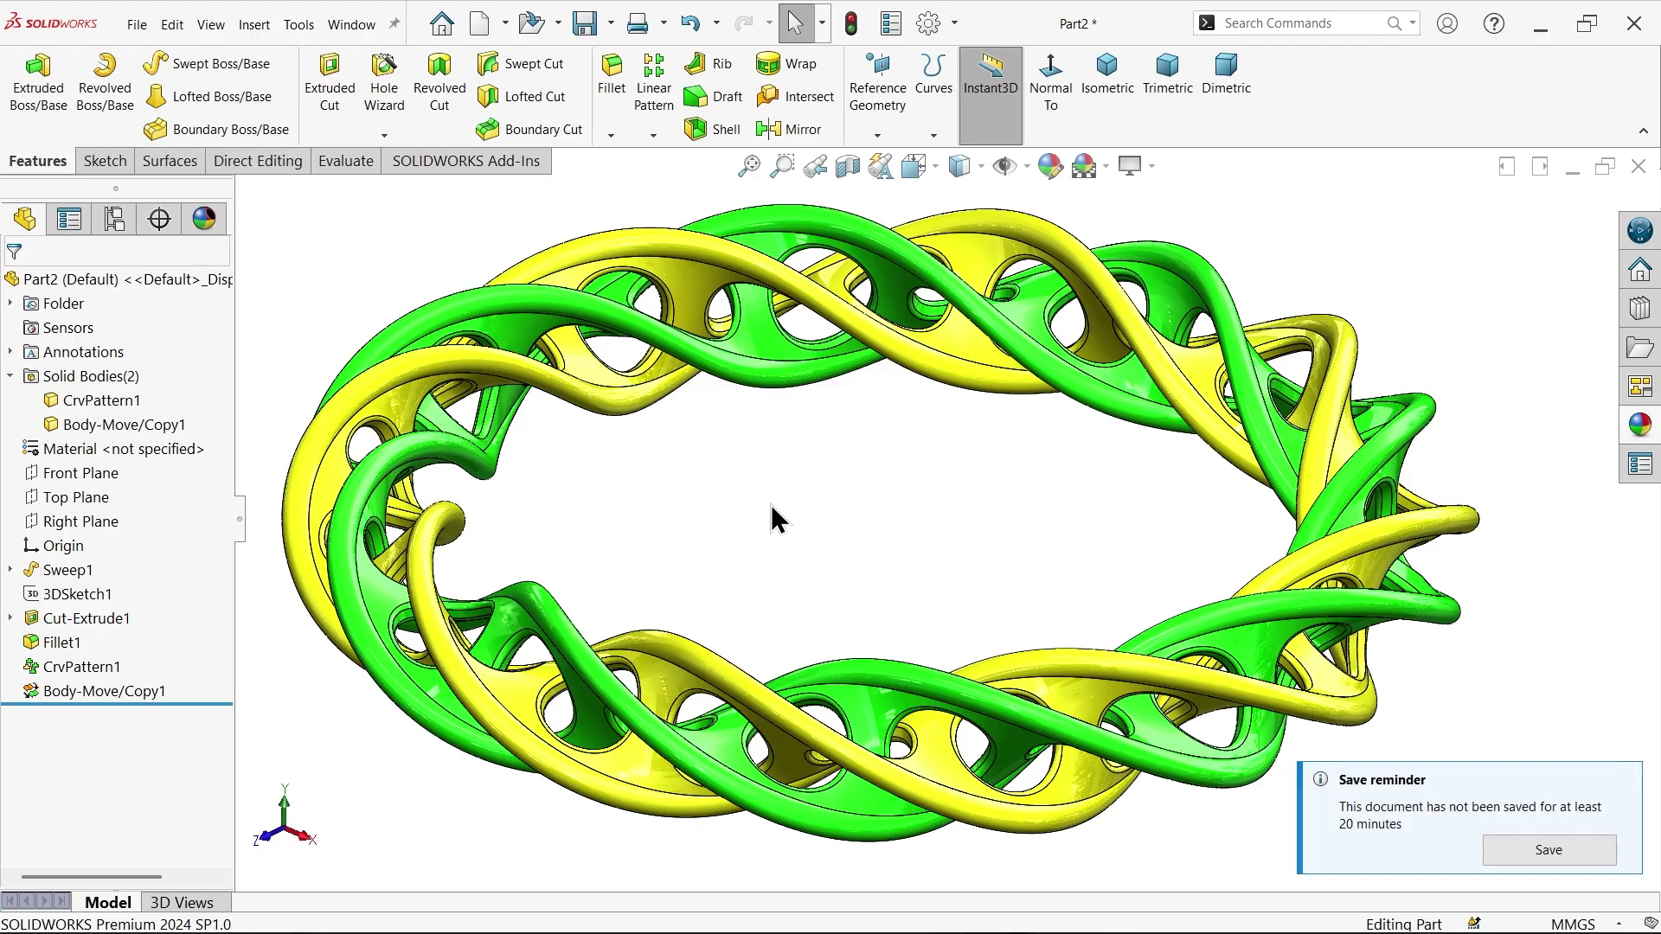